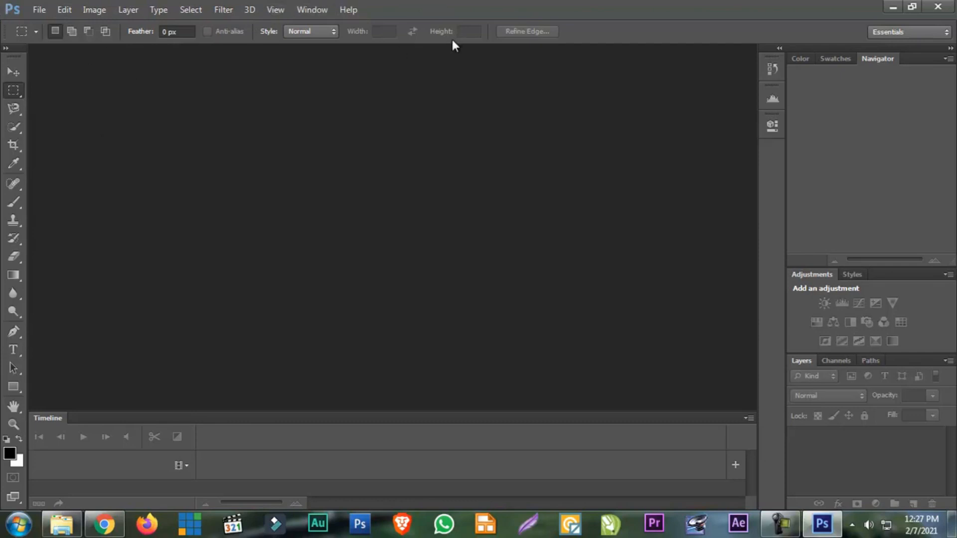
{"action": "left_click", "coordinate": [38, 15]}
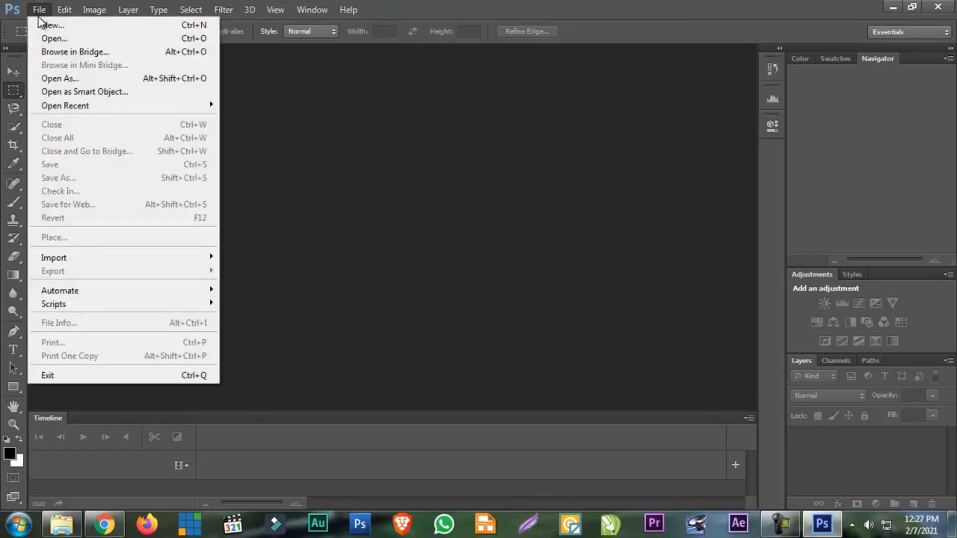
{"action": "mouse_move", "coordinate": [127, 10]}
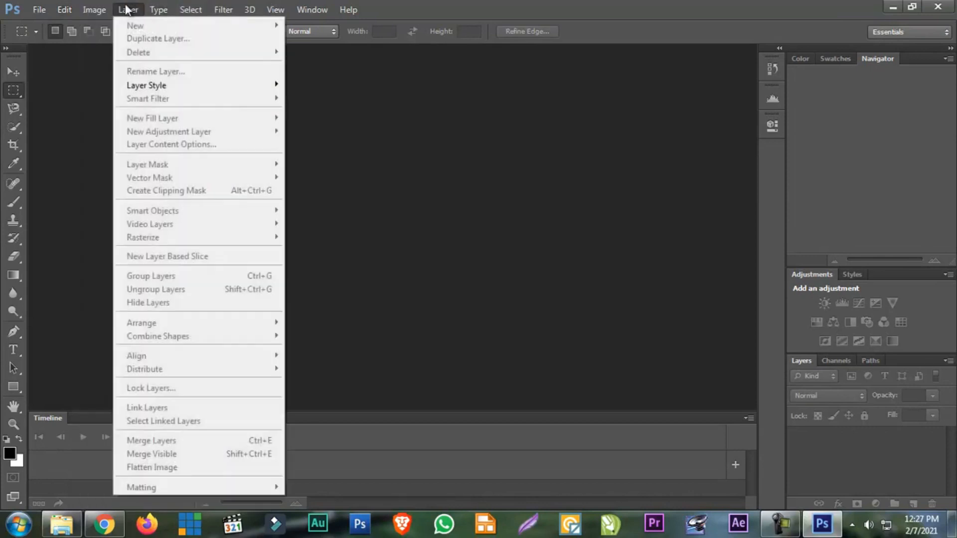
{"action": "mouse_move", "coordinate": [276, 11]}
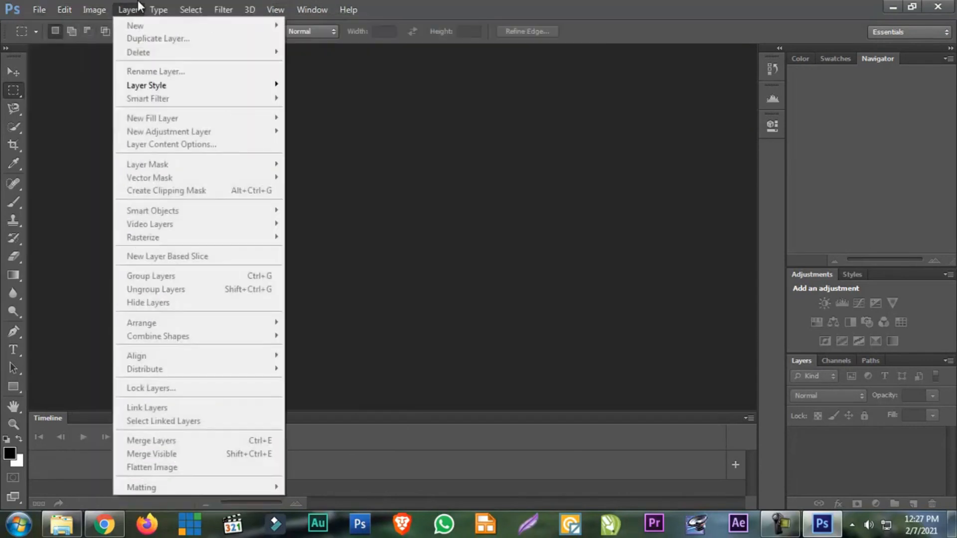
{"action": "mouse_move", "coordinate": [58, 11]}
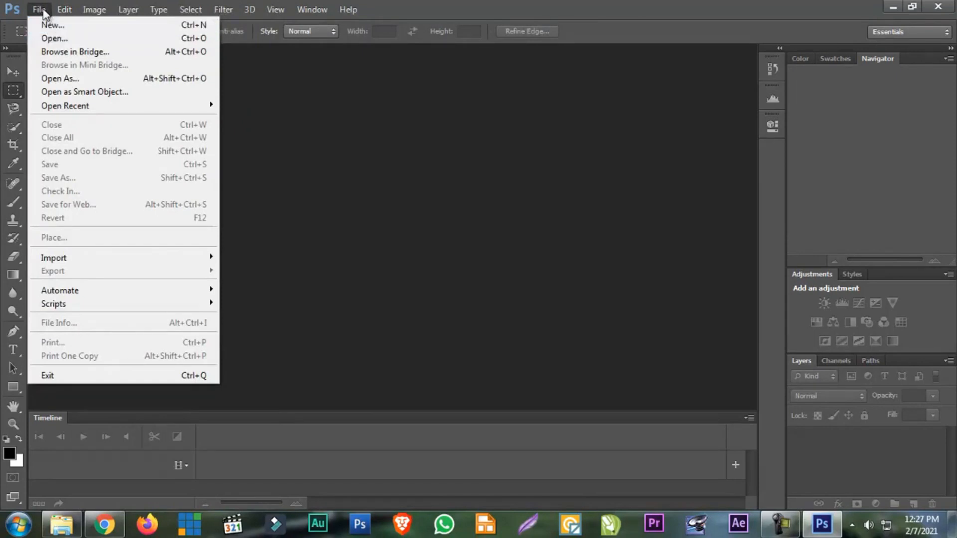
Switch to Windows Explorer, open the FOTO folder on drive D and display its contents as large icons
{"action": "left_click", "coordinate": [64, 525]}
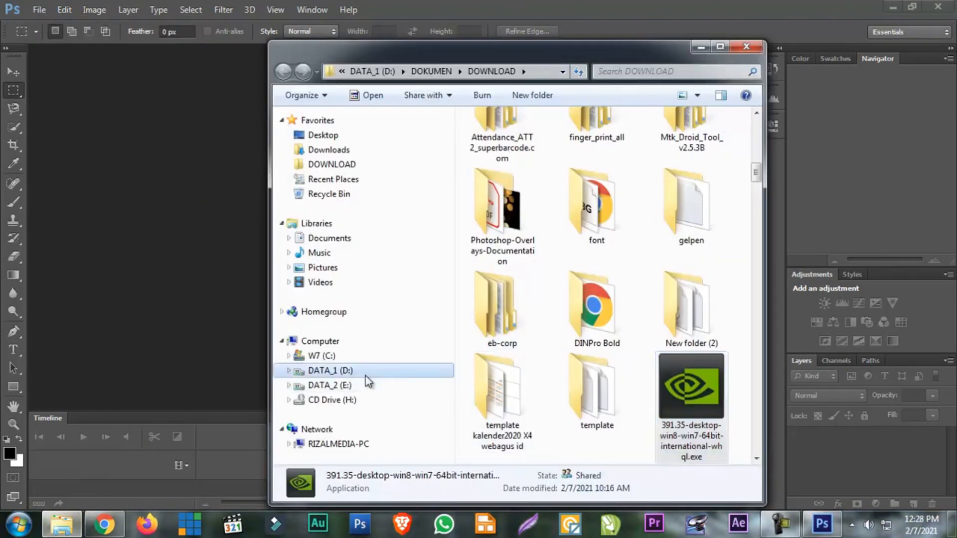
{"action": "left_click", "coordinate": [426, 372]}
{"action": "double_click", "coordinate": [592, 403]}
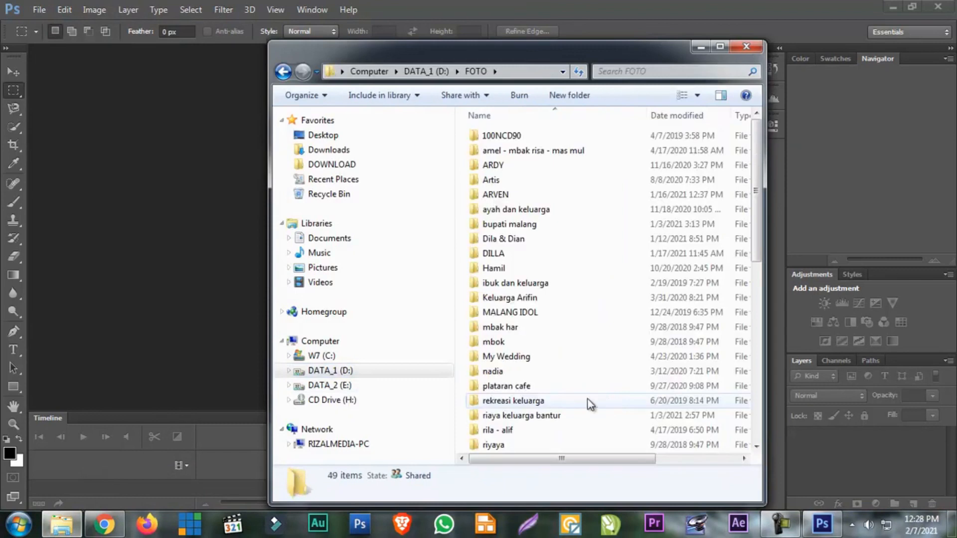
{"action": "left_click", "coordinate": [551, 402]}
{"action": "scroll", "coordinate": [551, 402], "scroll_direction": "down", "scroll_amount": 6}
{"action": "left_click", "coordinate": [697, 96]}
{"action": "left_click", "coordinate": [755, 40]}
{"action": "left_click", "coordinate": [615, 397]}
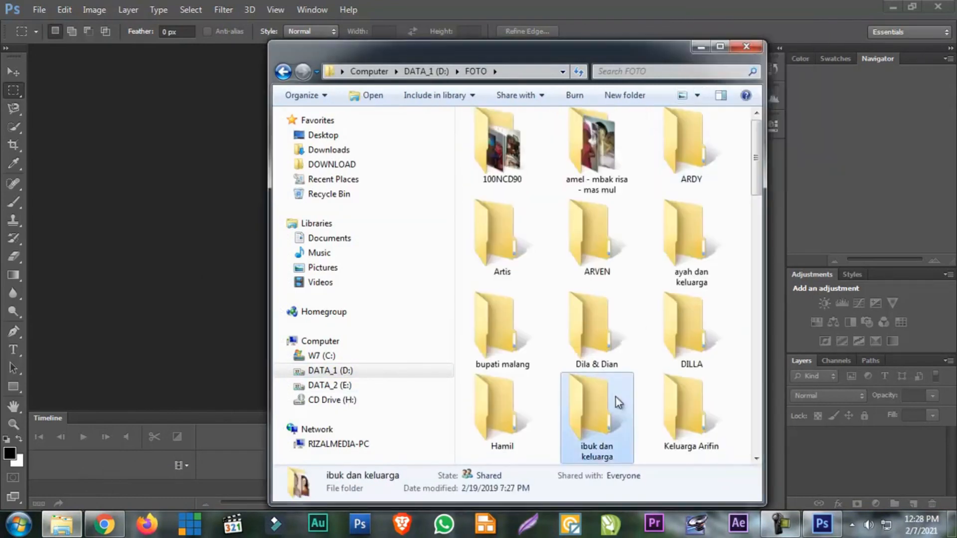
Load the photo DSC_0442.JPG from the FOTO folder into Photoshop and close the document again
{"action": "scroll", "coordinate": [617, 399], "scroll_direction": "down", "scroll_amount": 10}
{"action": "scroll", "coordinate": [615, 397], "scroll_direction": "up", "scroll_amount": 7}
{"action": "scroll", "coordinate": [615, 397], "scroll_direction": "down", "scroll_amount": 5}
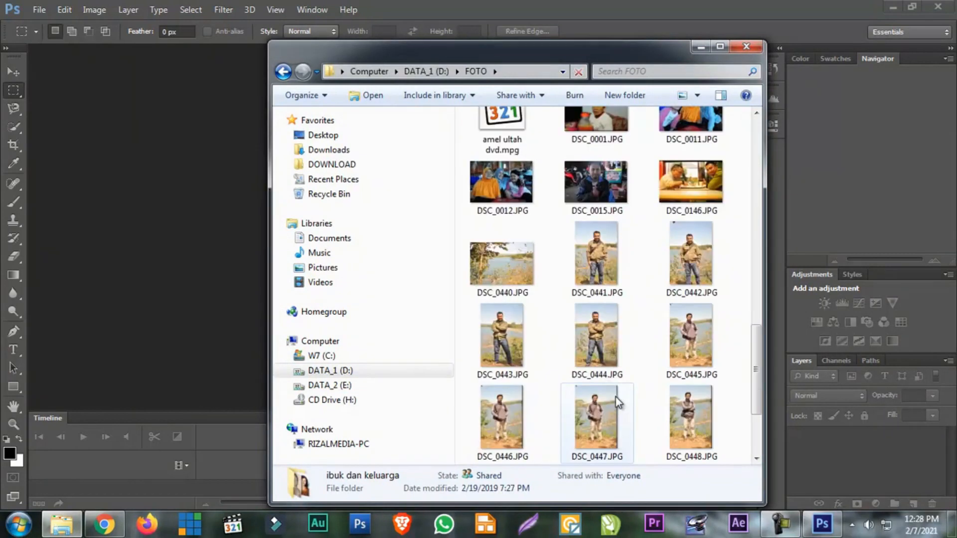
{"action": "left_click_drag", "start_coordinate": [677, 269], "coordinate": [196, 268]}
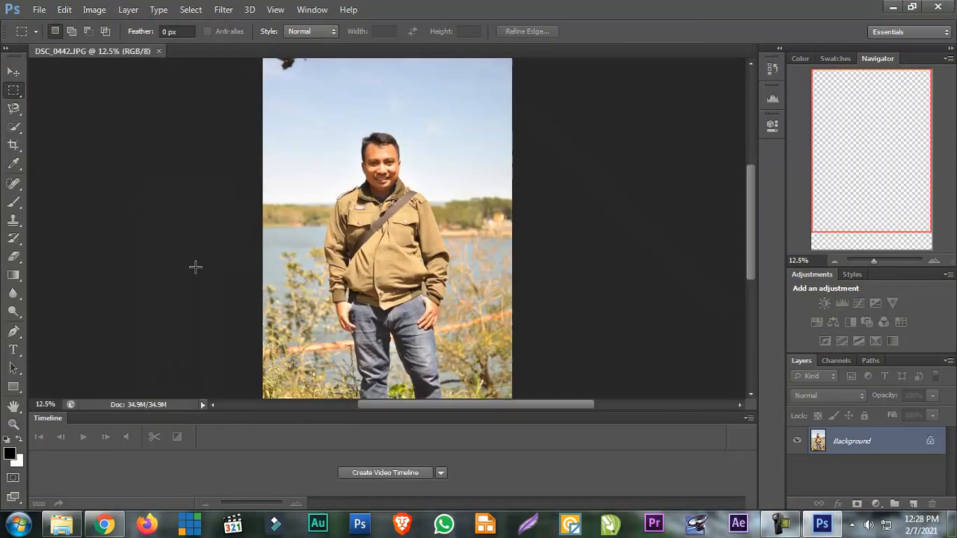
{"action": "left_click", "coordinate": [159, 51]}
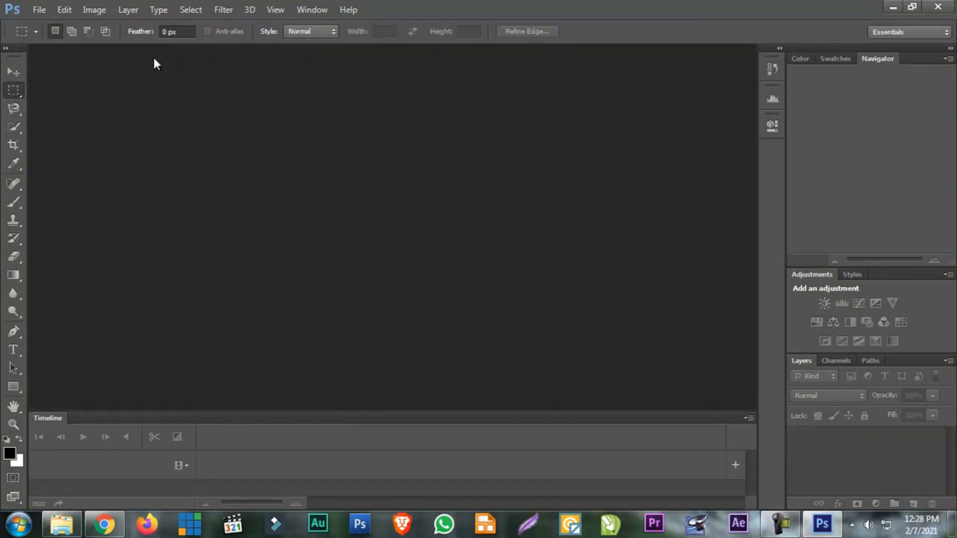
Examine the available file, edit, image, layer, selection and filter commands without running any of them
{"action": "left_click", "coordinate": [46, 7]}
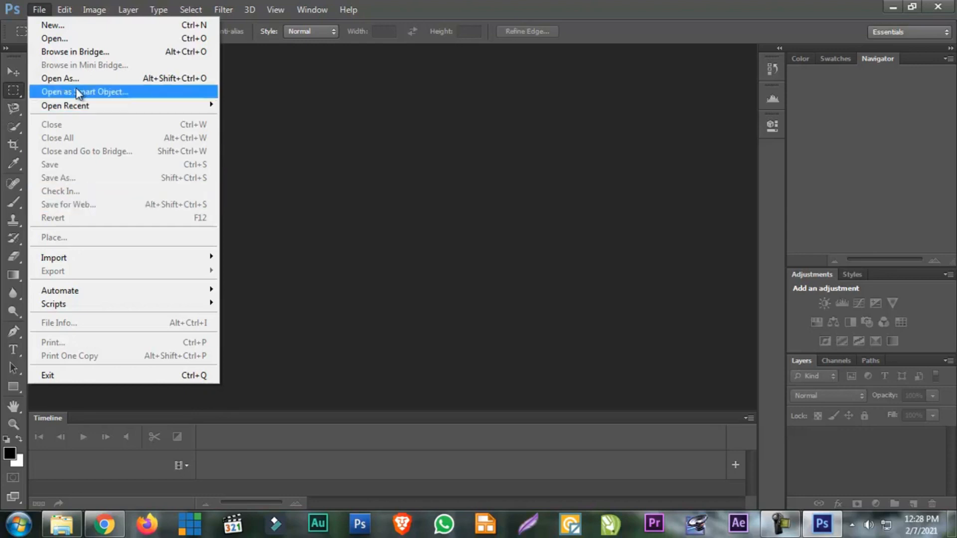
{"action": "mouse_move", "coordinate": [62, 15]}
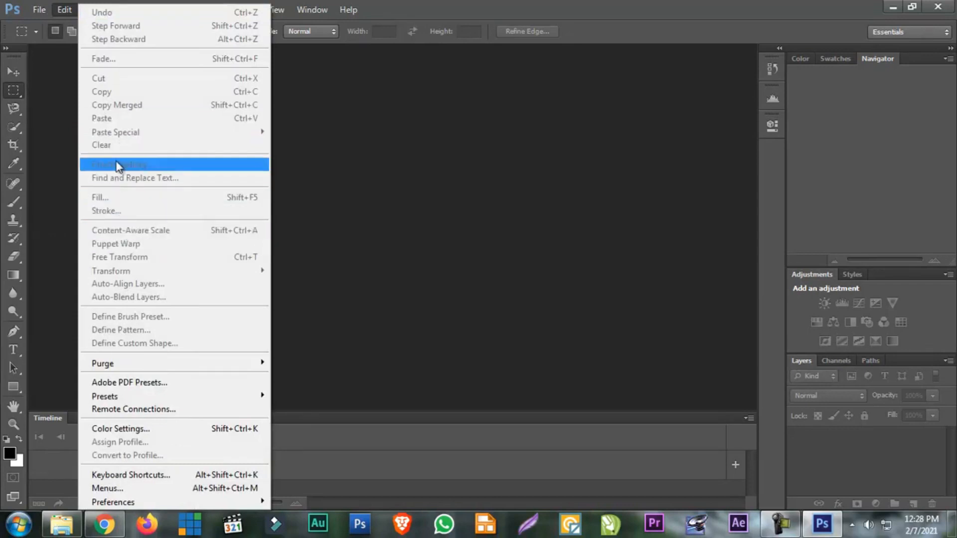
{"action": "left_click", "coordinate": [61, 8]}
{"action": "left_click", "coordinate": [90, 8]}
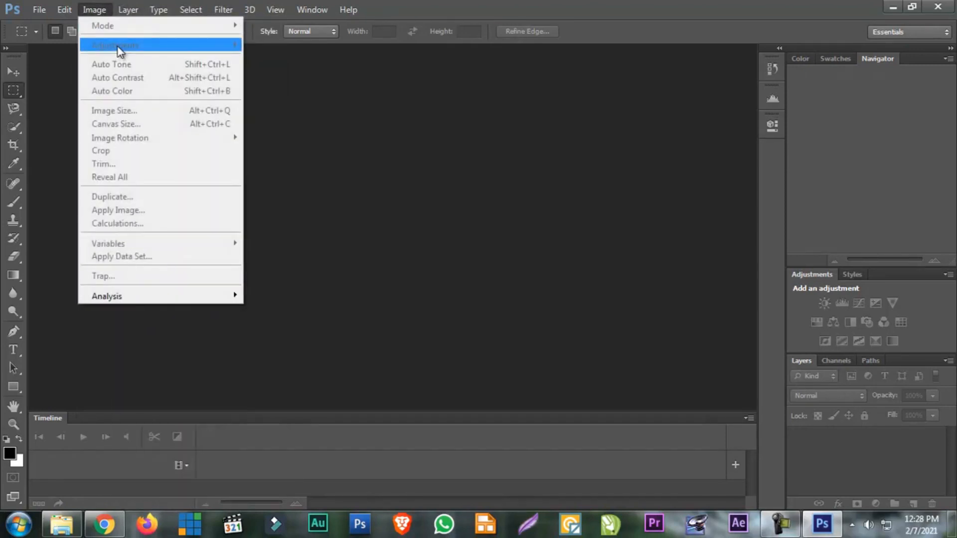
{"action": "mouse_move", "coordinate": [129, 11]}
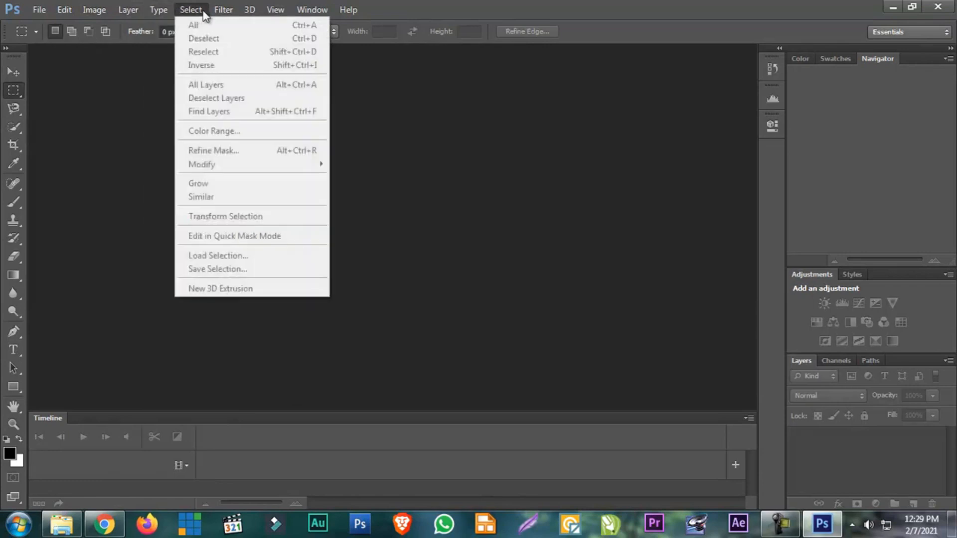
{"action": "mouse_move", "coordinate": [328, 15]}
{"action": "mouse_move", "coordinate": [223, 12]}
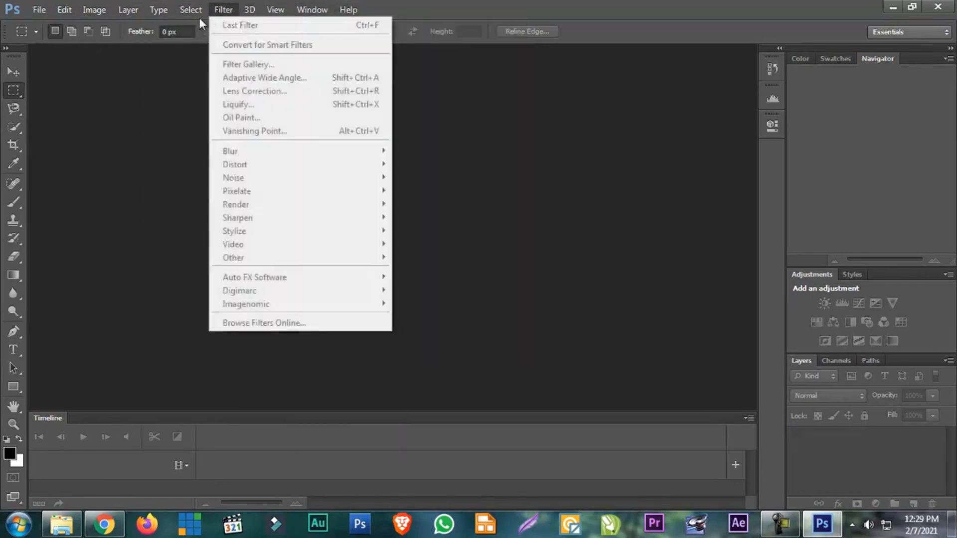
{"action": "left_click", "coordinate": [70, 158]}
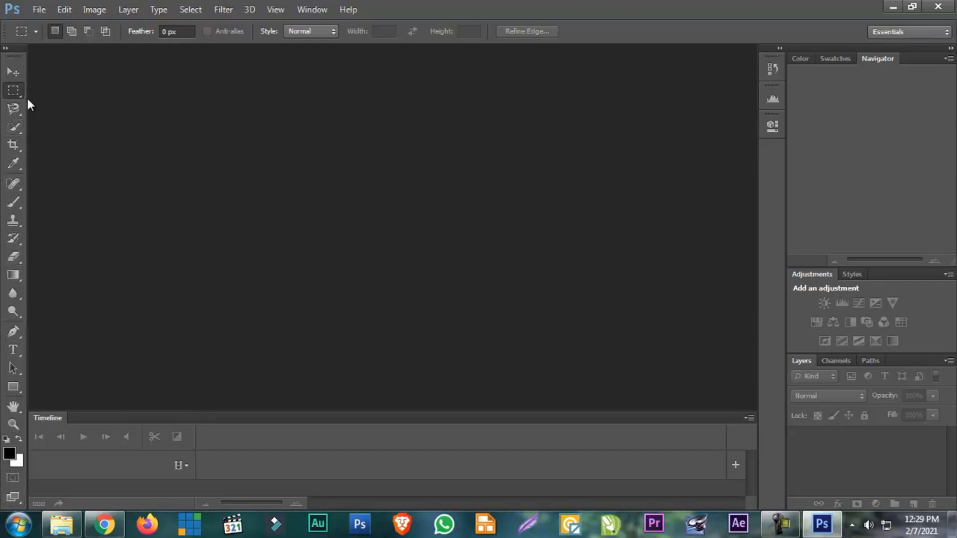
Activate the Move Tool and review the variants of the Rectangular Marquee Tool
{"action": "left_click", "coordinate": [17, 72]}
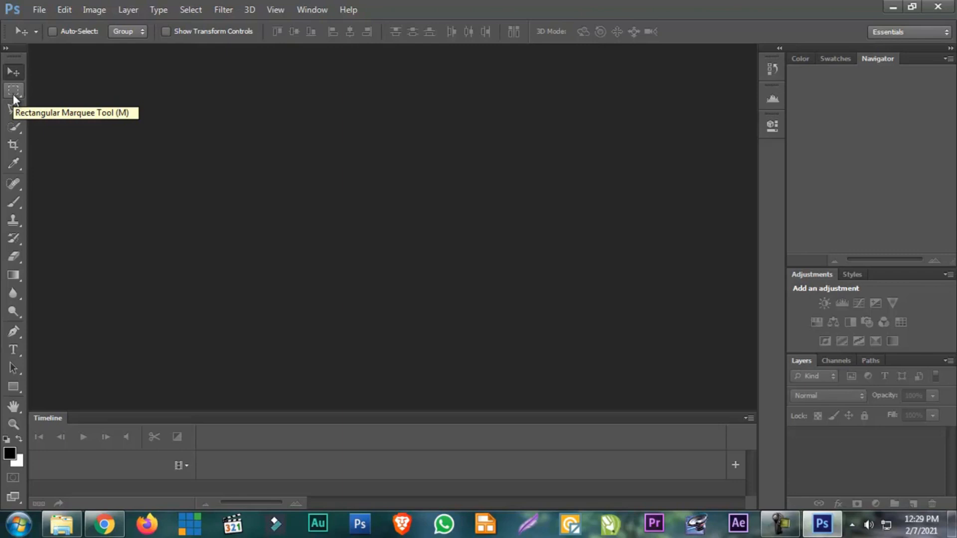
{"action": "left_click", "coordinate": [13, 94]}
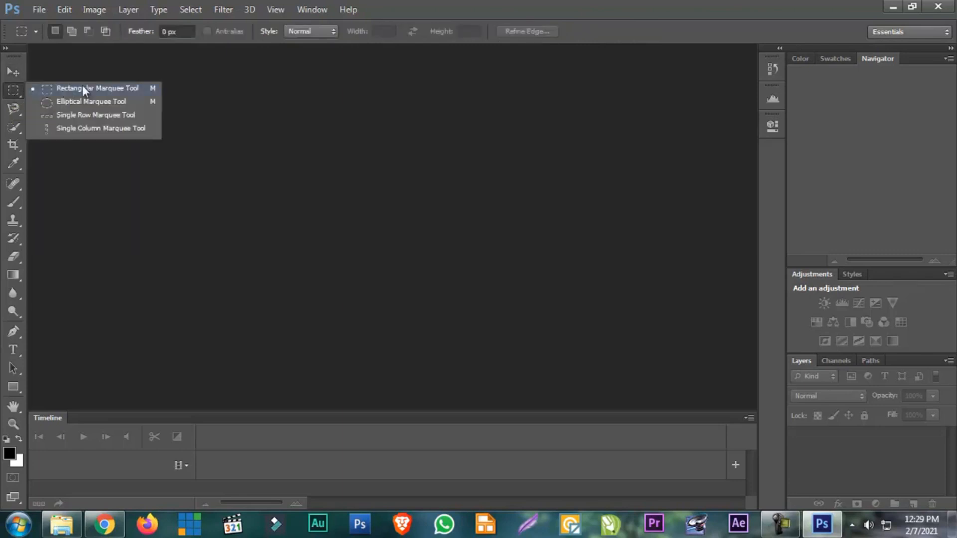
{"action": "left_click", "coordinate": [13, 93]}
Switch from the Magnetic Lasso Tool to the plain Lasso Tool and review the other lasso variants
{"action": "left_click", "coordinate": [13, 108]}
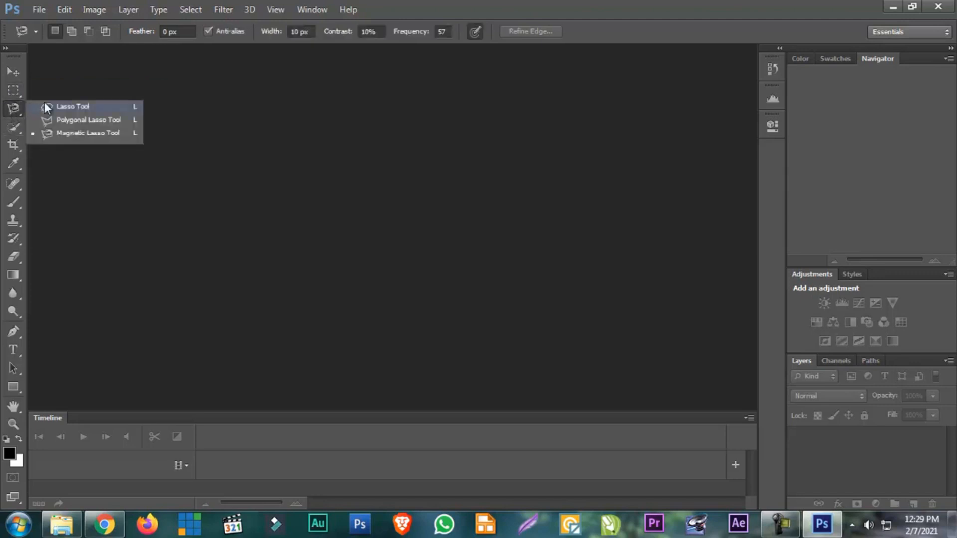
{"action": "left_click", "coordinate": [46, 108]}
{"action": "left_click", "coordinate": [11, 107]}
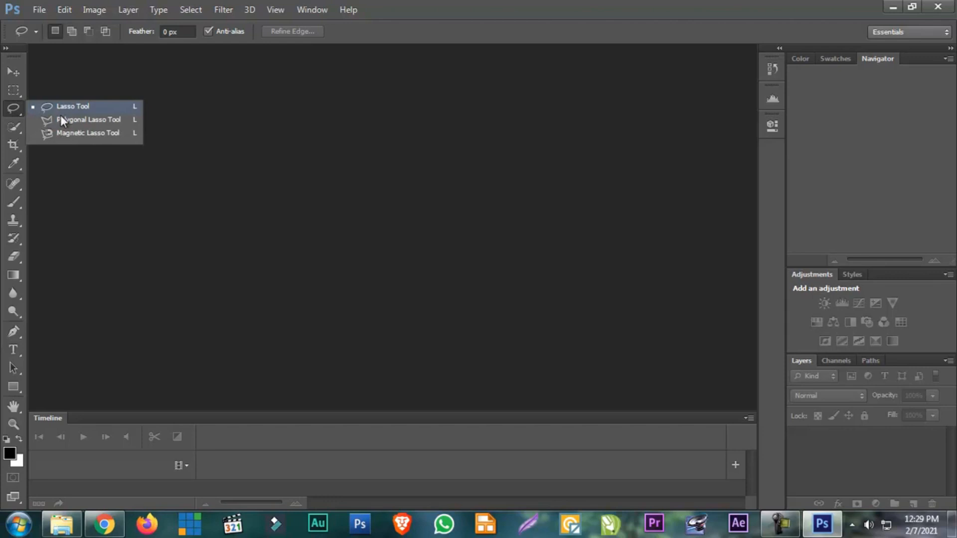
Review the Quick Selection, Crop, Eyedropper and Eraser tools in turn, including the variants grouped with them
{"action": "left_click", "coordinate": [13, 131]}
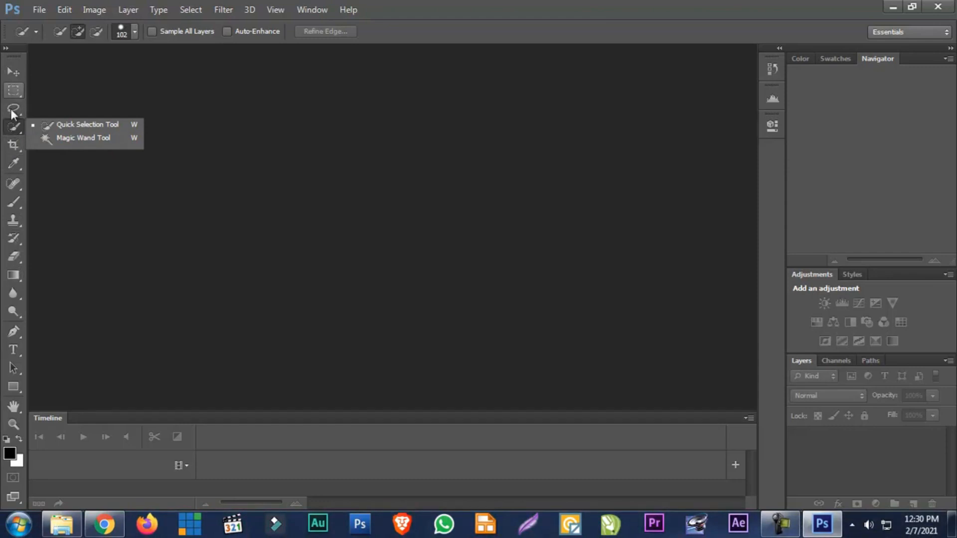
{"action": "left_click", "coordinate": [10, 144]}
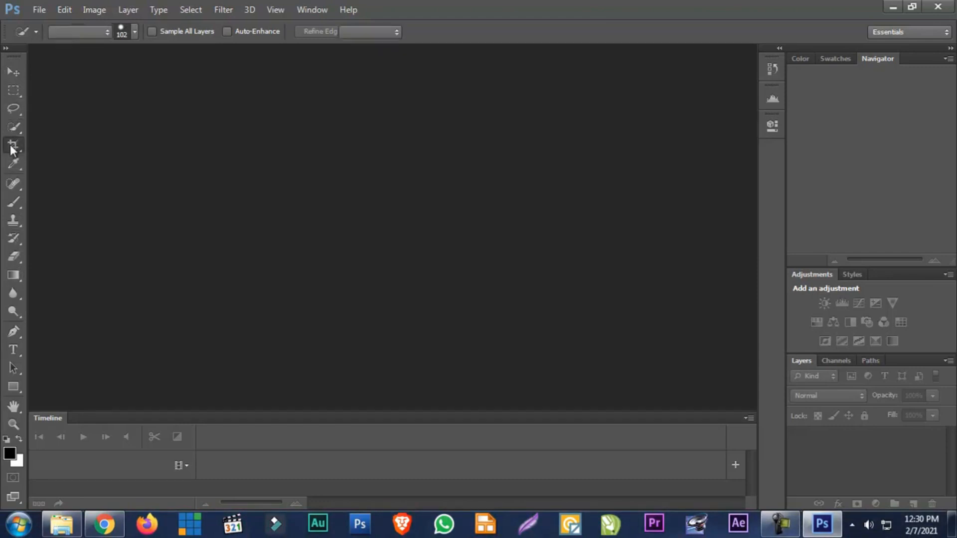
{"action": "left_click", "coordinate": [17, 167]}
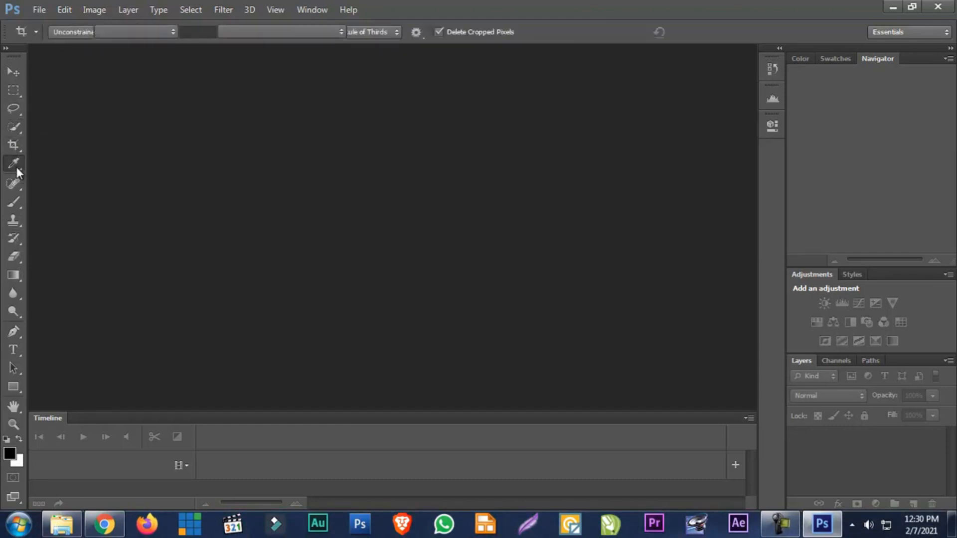
{"action": "left_click", "coordinate": [13, 165]}
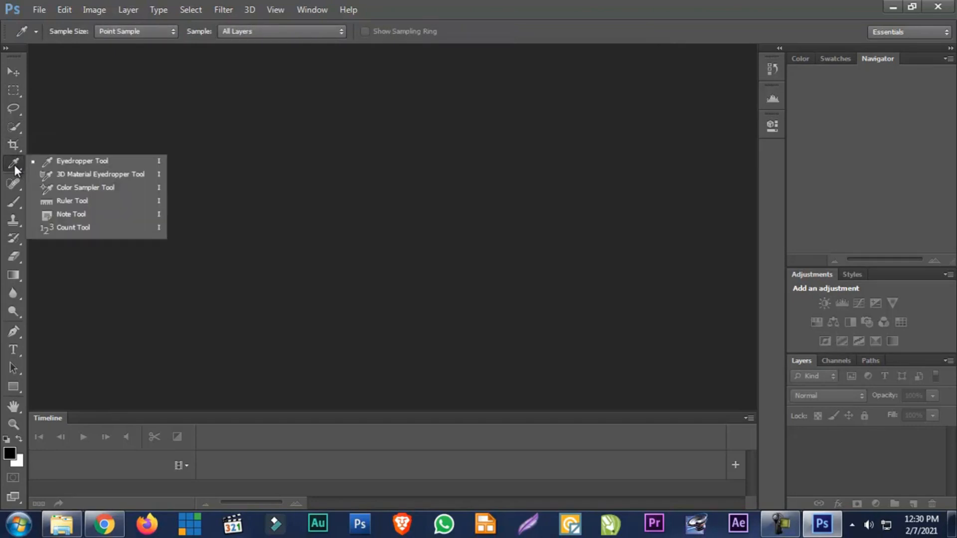
{"action": "left_click", "coordinate": [14, 166]}
{"action": "left_click", "coordinate": [15, 165]}
{"action": "left_click", "coordinate": [14, 261]}
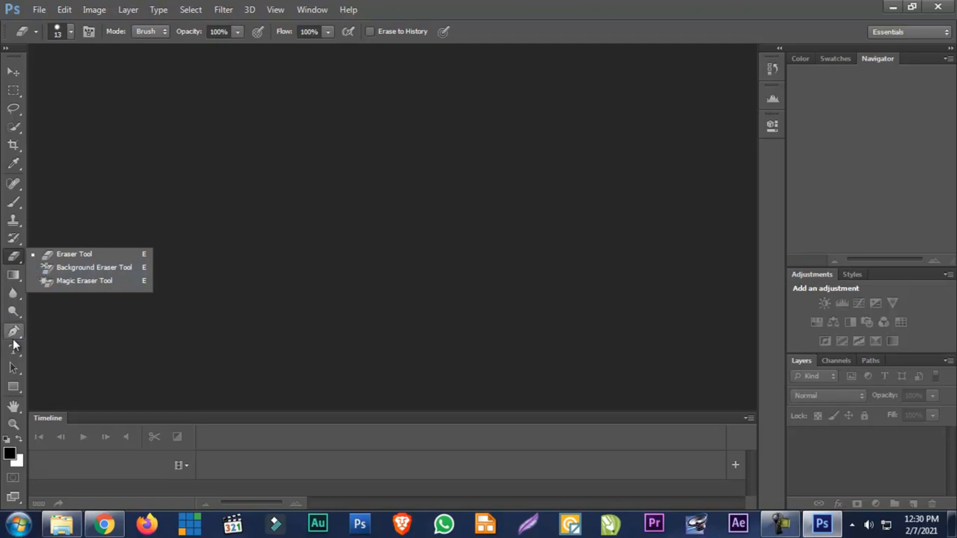
Inspect the foreground and background colour pickers, cancelling each without changing the colour
{"action": "left_click", "coordinate": [10, 453]}
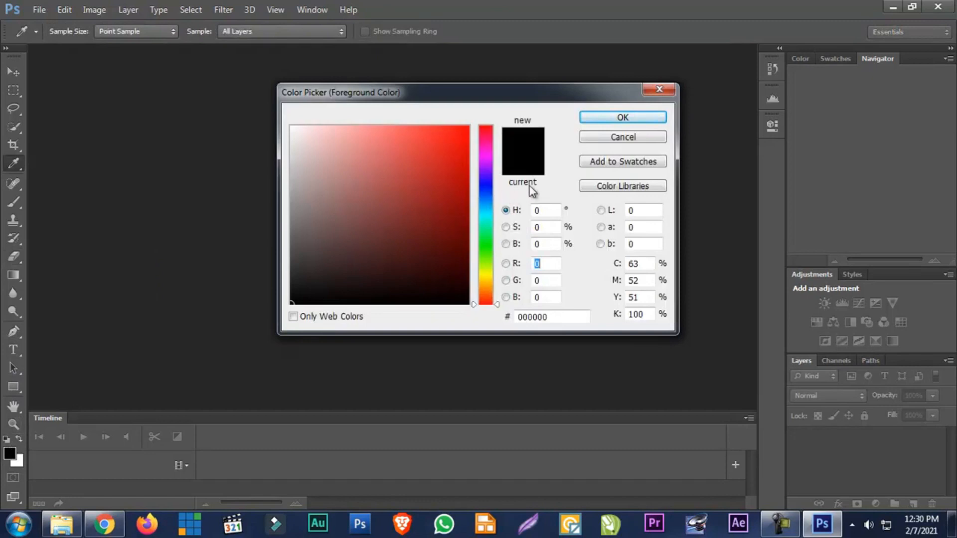
{"action": "left_click", "coordinate": [621, 136]}
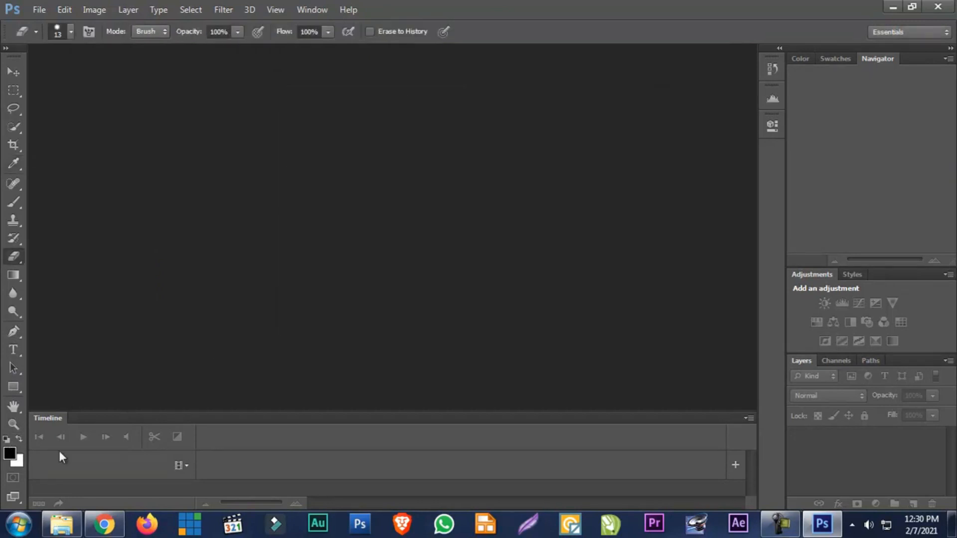
{"action": "left_click", "coordinate": [20, 462]}
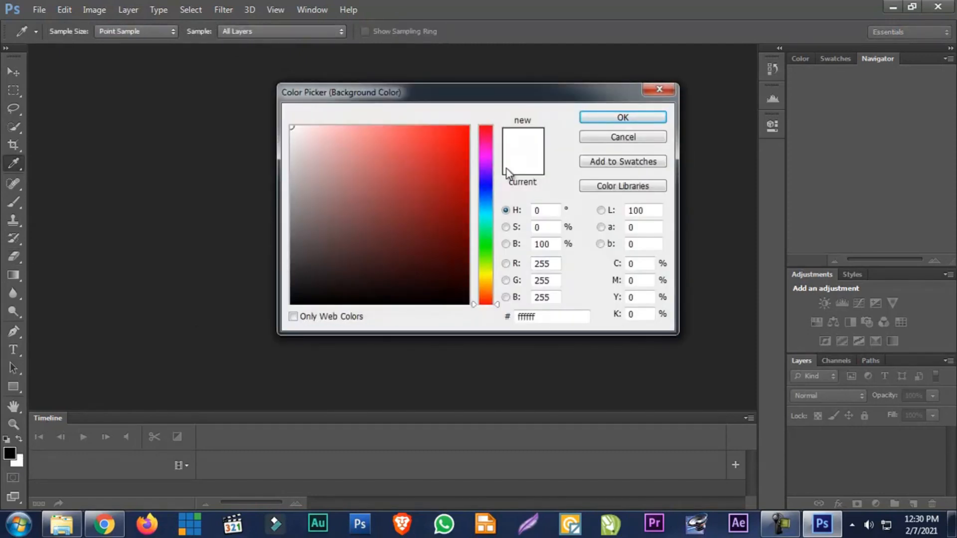
{"action": "left_click", "coordinate": [627, 140]}
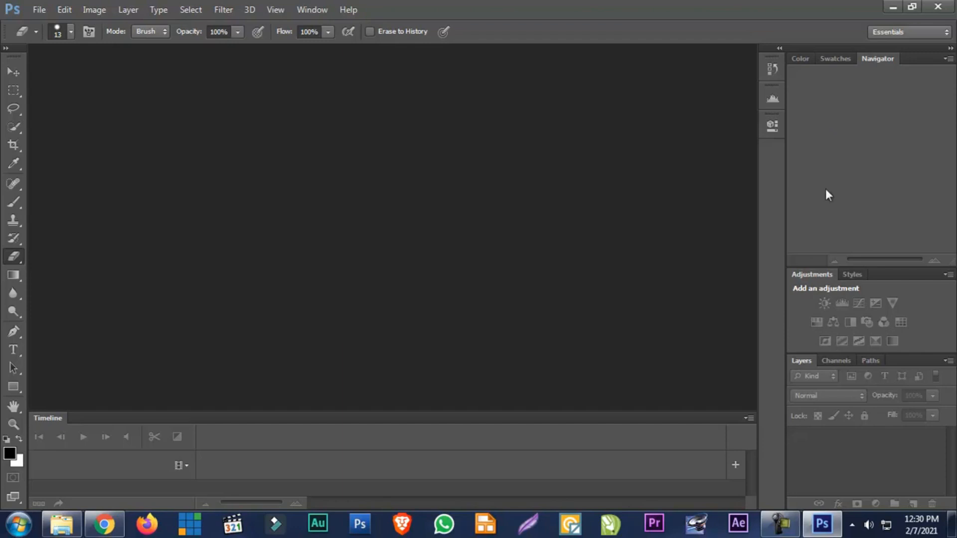
View and collapse the History panel, and show the Styles presets in place of the Adjustments
{"action": "left_click", "coordinate": [773, 68]}
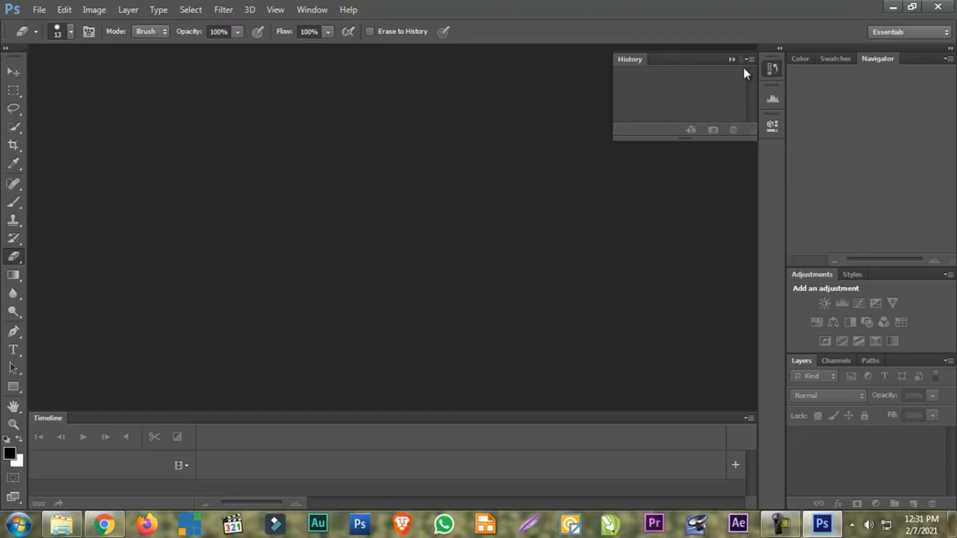
{"action": "left_click", "coordinate": [770, 70]}
{"action": "left_click", "coordinate": [770, 70]}
{"action": "left_click", "coordinate": [771, 69]}
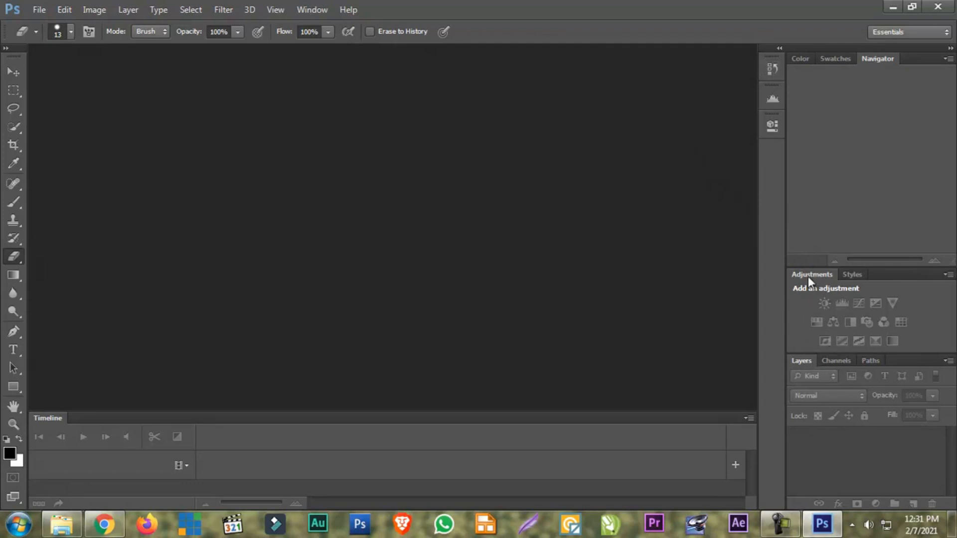
{"action": "left_click", "coordinate": [855, 275]}
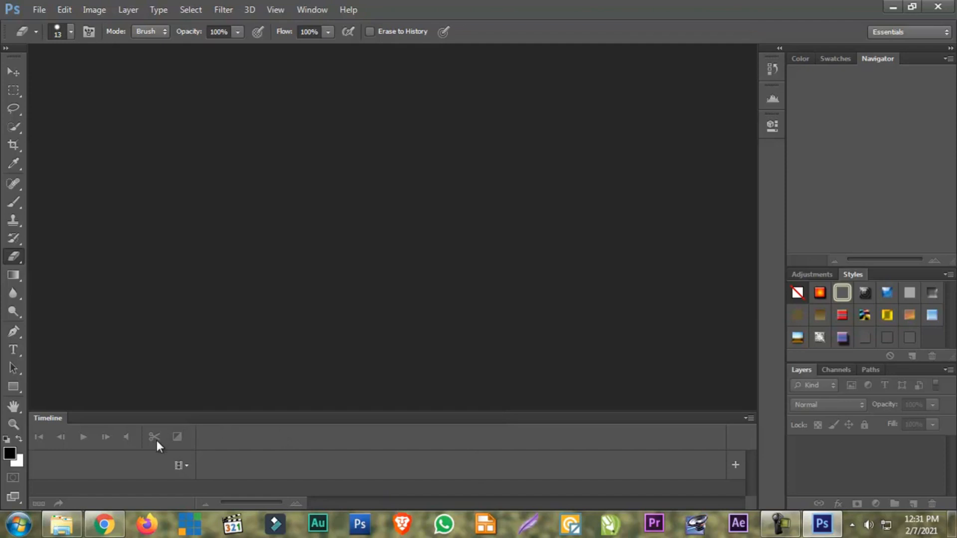
Create a new white RGB document 199.99 cm wide and 49.99 cm high at 72 pixels per inch
{"action": "left_click", "coordinate": [38, 10]}
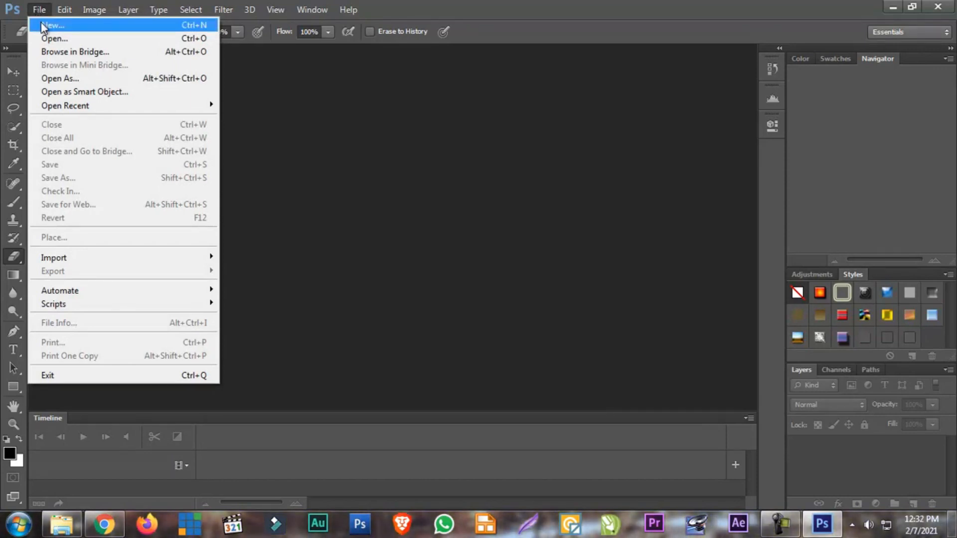
{"action": "left_click", "coordinate": [43, 25]}
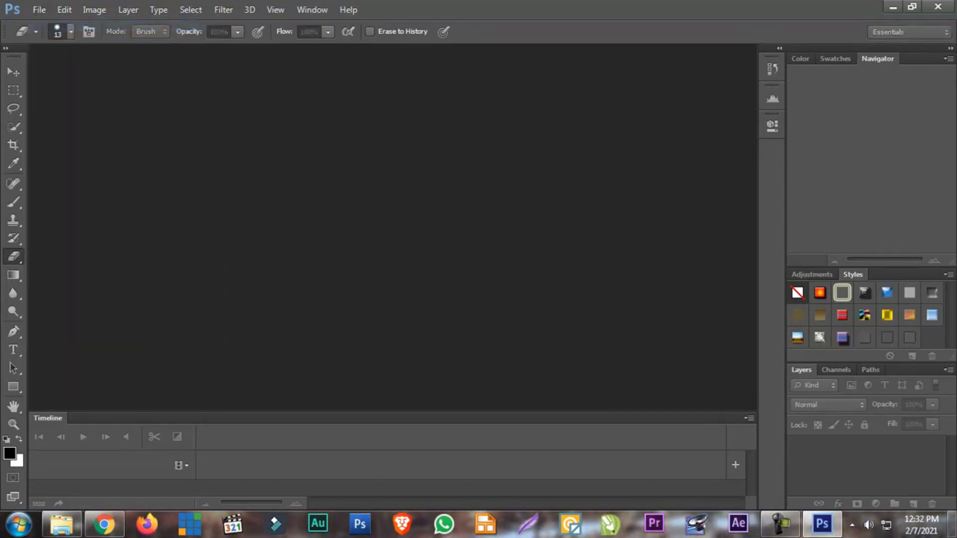
{"action": "left_click_drag", "start_coordinate": [552, 147], "coordinate": [235, 115]}
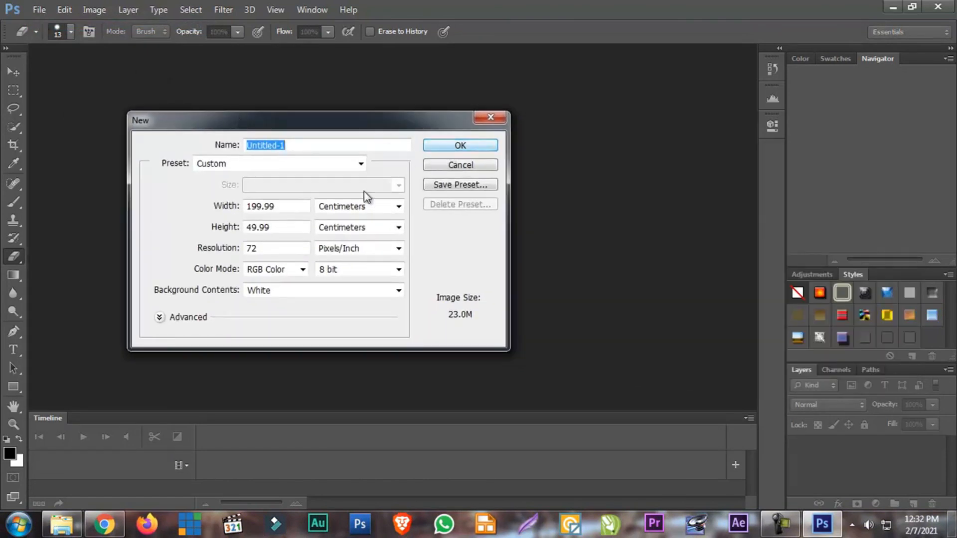
{"action": "left_click", "coordinate": [334, 209]}
{"action": "left_click", "coordinate": [331, 207]}
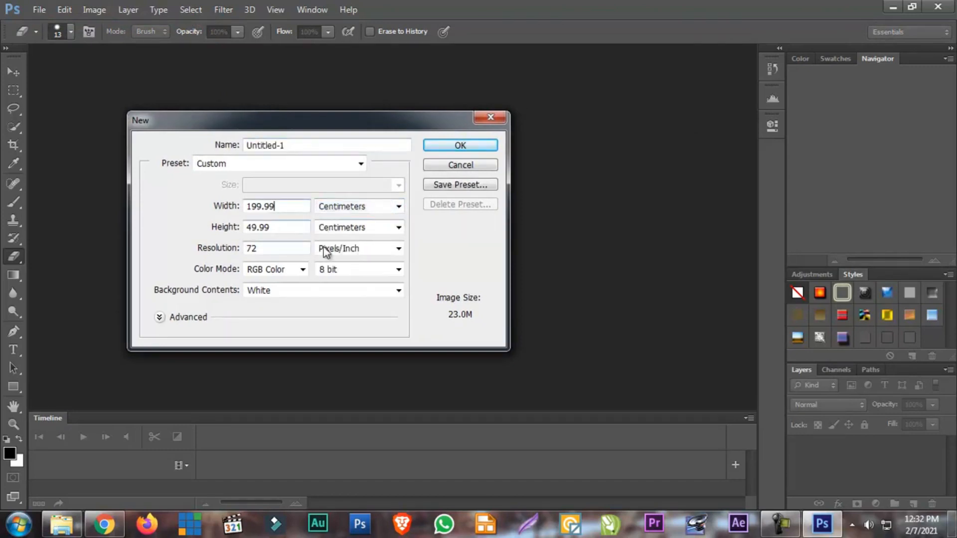
{"action": "left_click", "coordinate": [453, 146]}
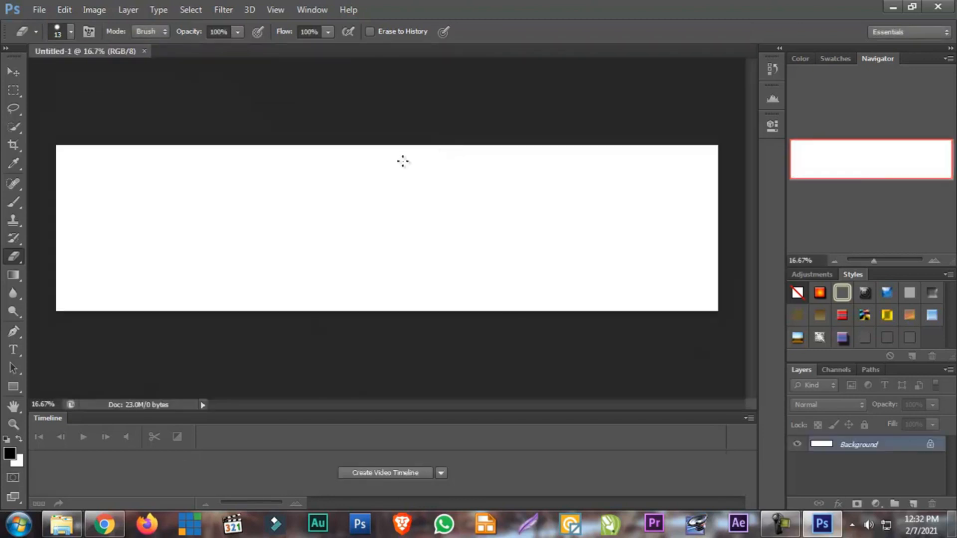
Detach the blank document into a floating window and view the commands available from its title bar
{"action": "right_click", "coordinate": [95, 51]}
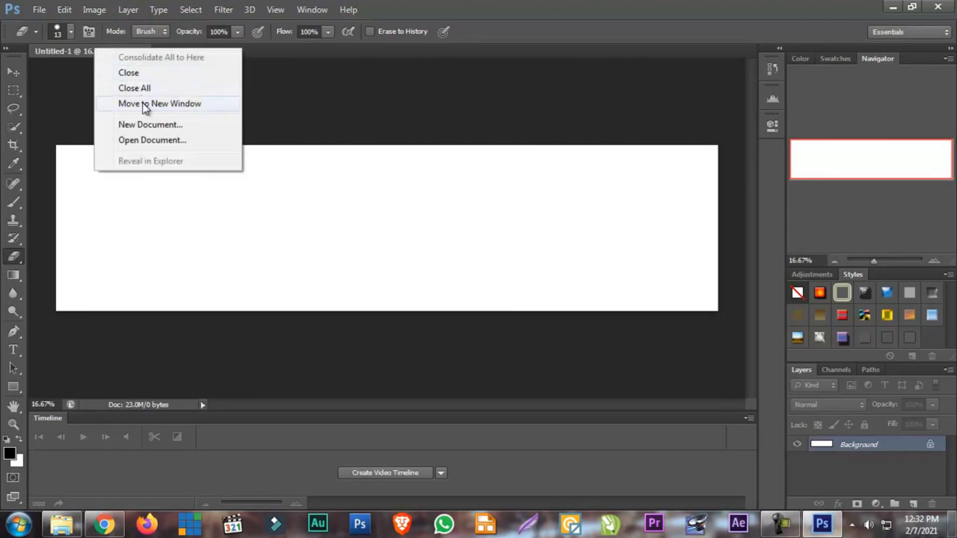
{"action": "left_click", "coordinate": [77, 100]}
{"action": "left_click_drag", "start_coordinate": [82, 56], "coordinate": [98, 75]}
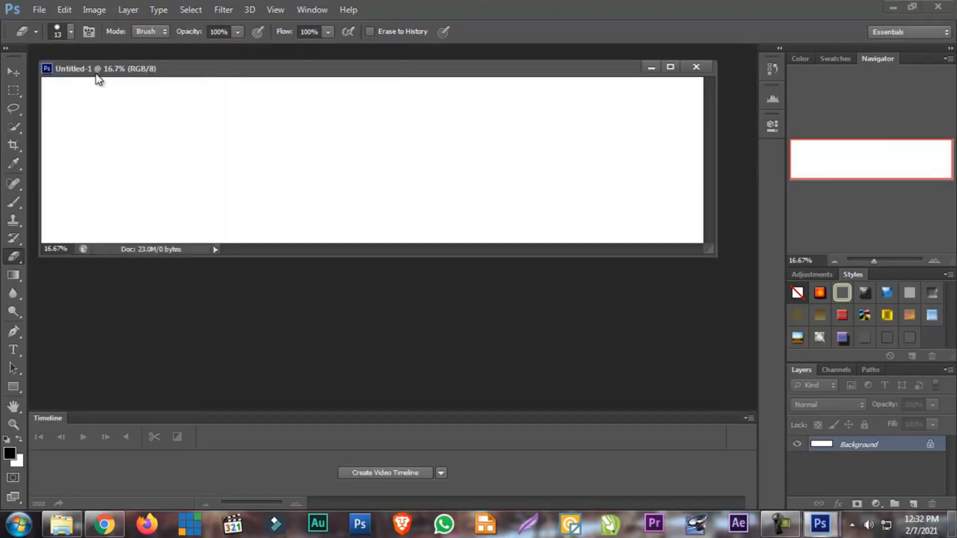
{"action": "right_click", "coordinate": [102, 69]}
{"action": "left_click", "coordinate": [244, 74]}
{"action": "right_click", "coordinate": [248, 68]}
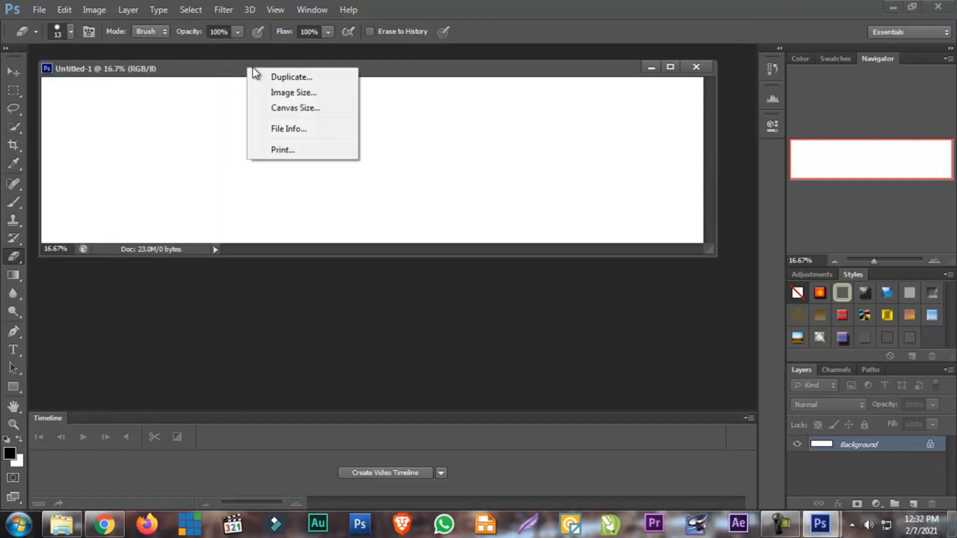
{"action": "left_click", "coordinate": [207, 70]}
Maximise and restore the floating document window, and dock it back into the workspace as a tab
{"action": "double_click", "coordinate": [205, 67]}
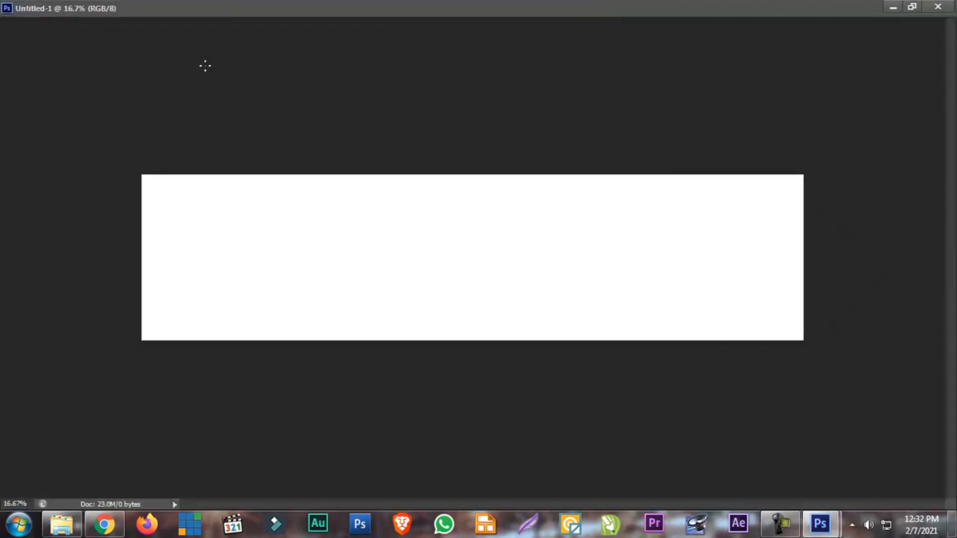
{"action": "double_click", "coordinate": [268, 13]}
{"action": "left_click_drag", "start_coordinate": [156, 72], "coordinate": [139, 52]}
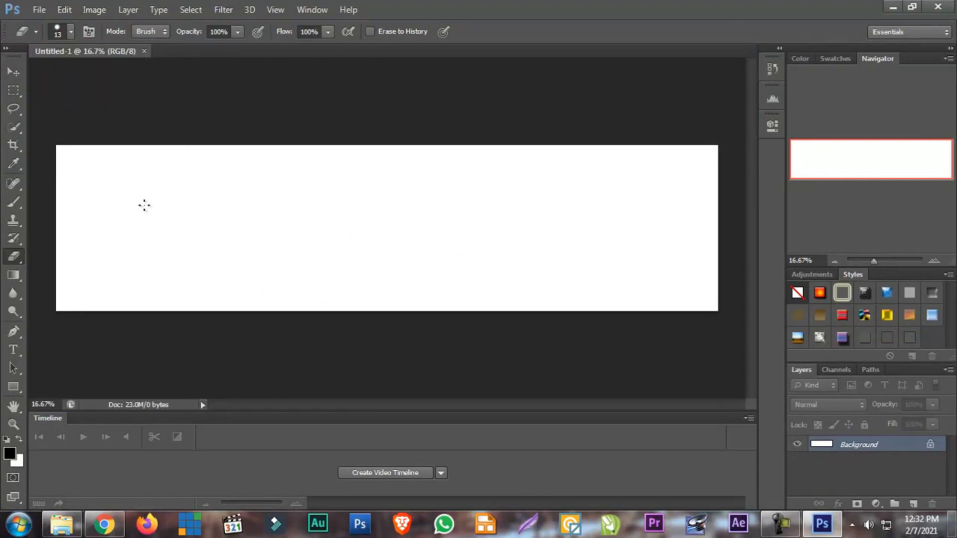
Try a 200 × 50 cm size for a second new document without creating it, and close the open blank document
{"action": "left_click", "coordinate": [39, 10]}
{"action": "left_click", "coordinate": [46, 26]}
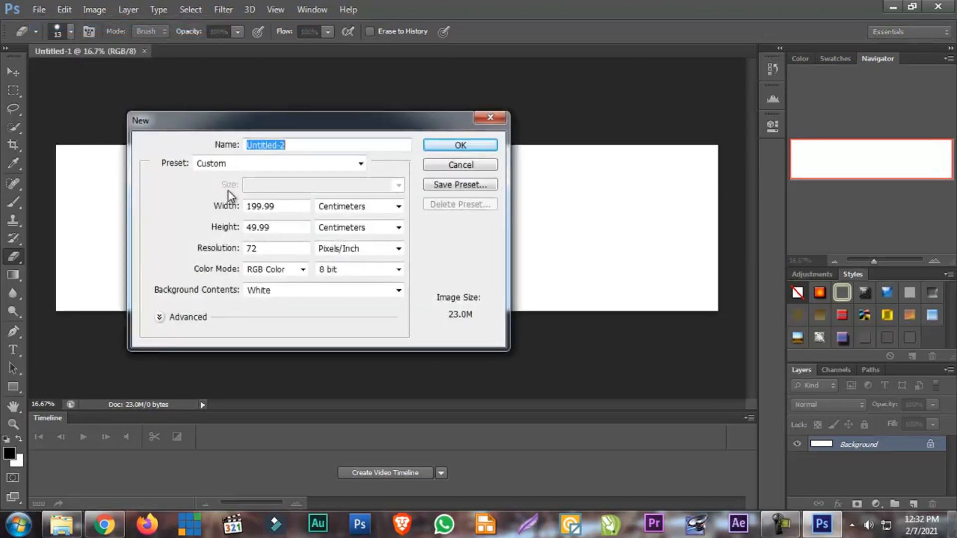
{"action": "double_click", "coordinate": [288, 206]}
{"action": "type", "text": "200"}
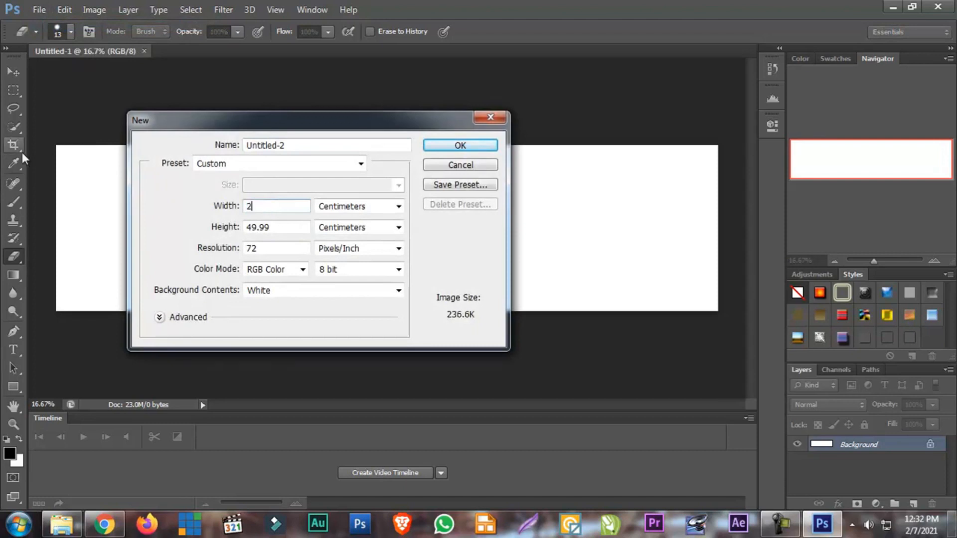
{"action": "double_click", "coordinate": [275, 228]}
{"action": "type", "text": "50"}
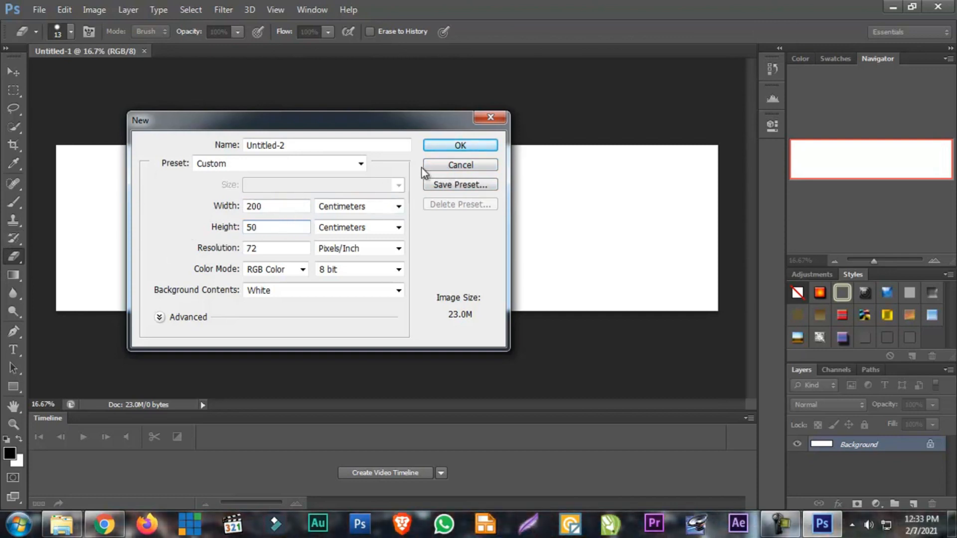
{"action": "left_click", "coordinate": [447, 168]}
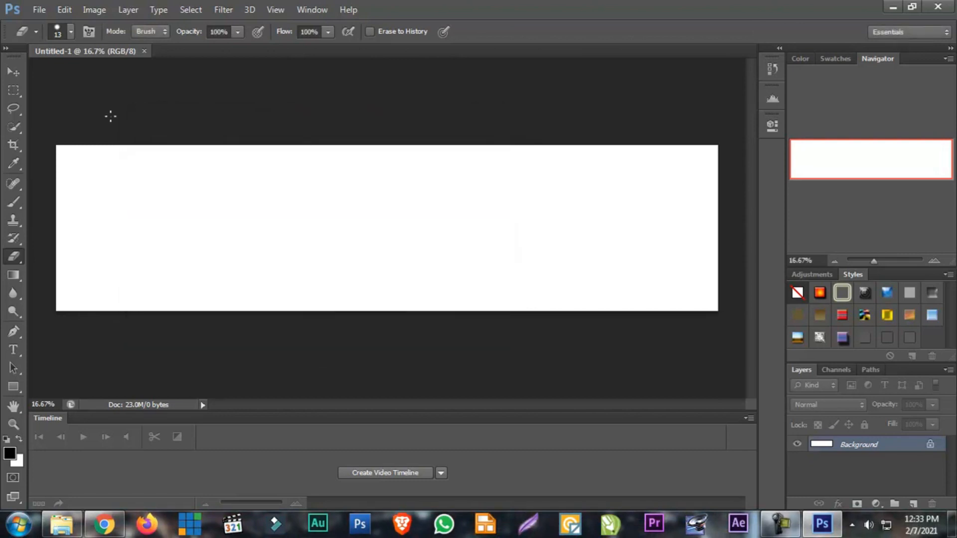
{"action": "left_click", "coordinate": [143, 52]}
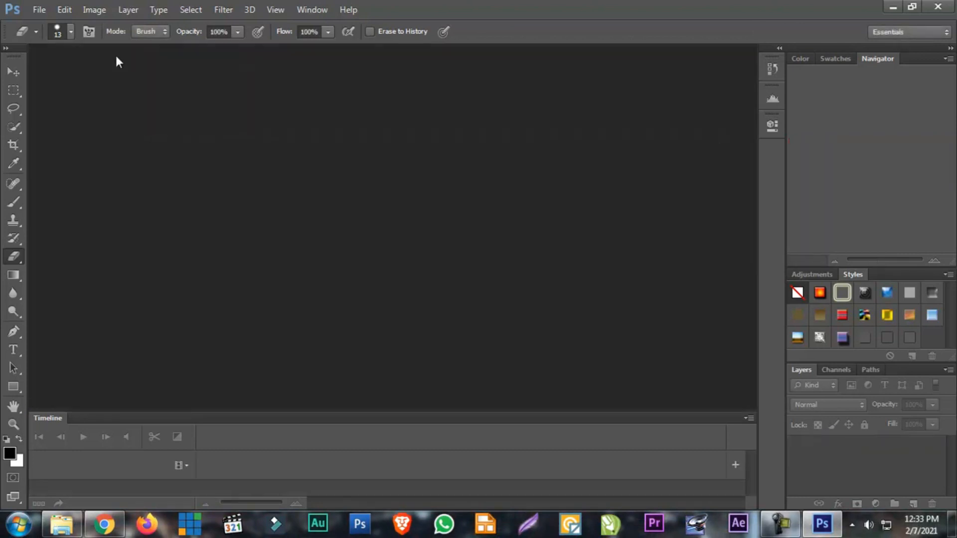
Start a new document and review the paper sizes offered by the U.S. Paper and International Paper presets
{"action": "left_click", "coordinate": [42, 8]}
{"action": "left_click", "coordinate": [46, 21]}
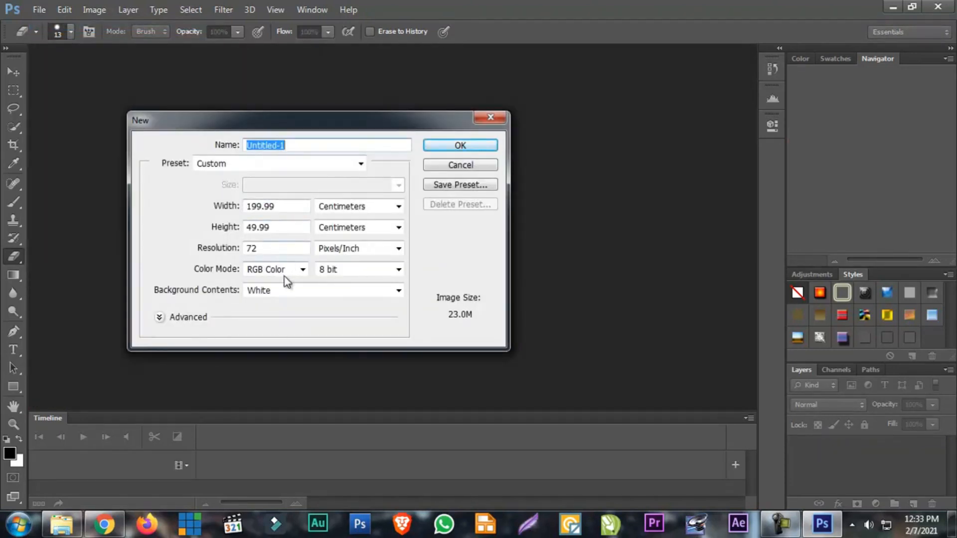
{"action": "left_click", "coordinate": [252, 163]}
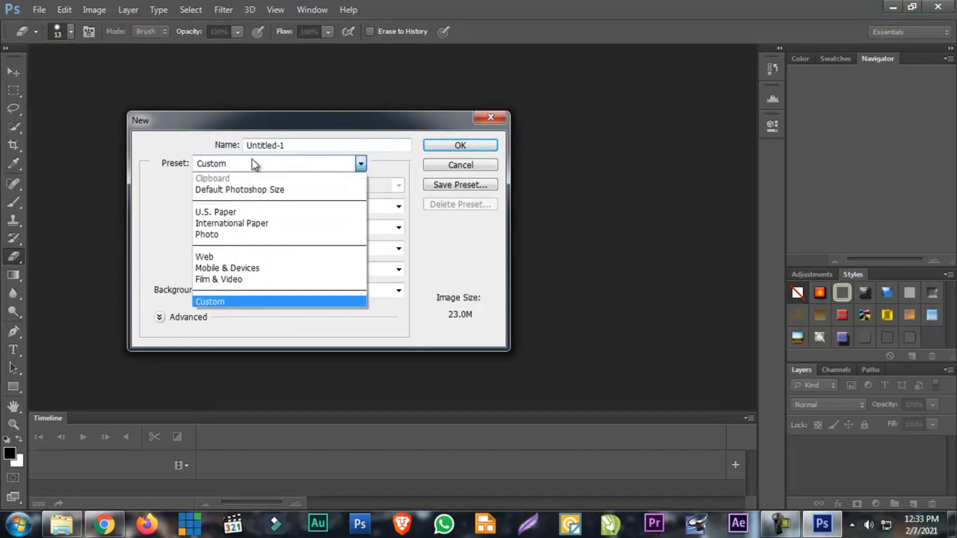
{"action": "left_click", "coordinate": [250, 215]}
{"action": "left_click", "coordinate": [294, 185]}
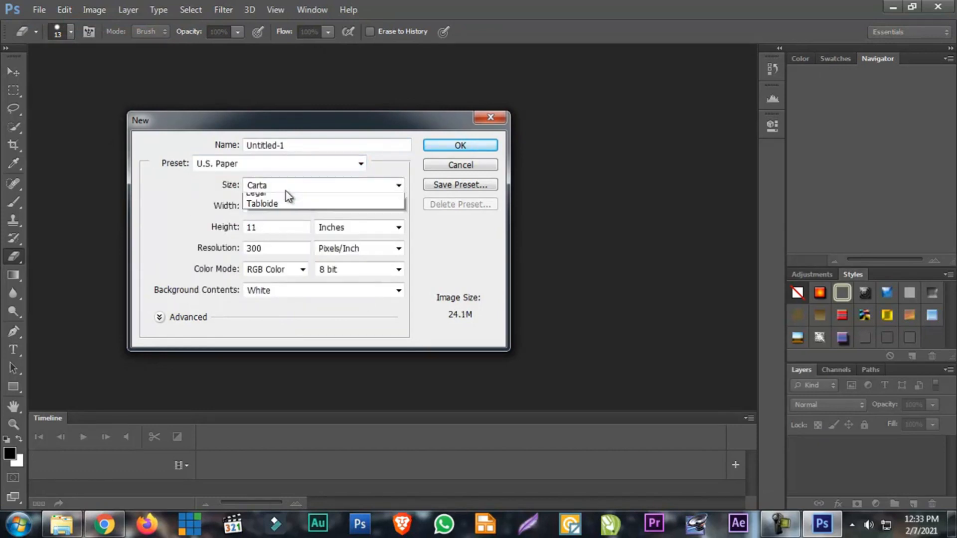
{"action": "left_click", "coordinate": [286, 197]}
{"action": "left_click", "coordinate": [274, 164]}
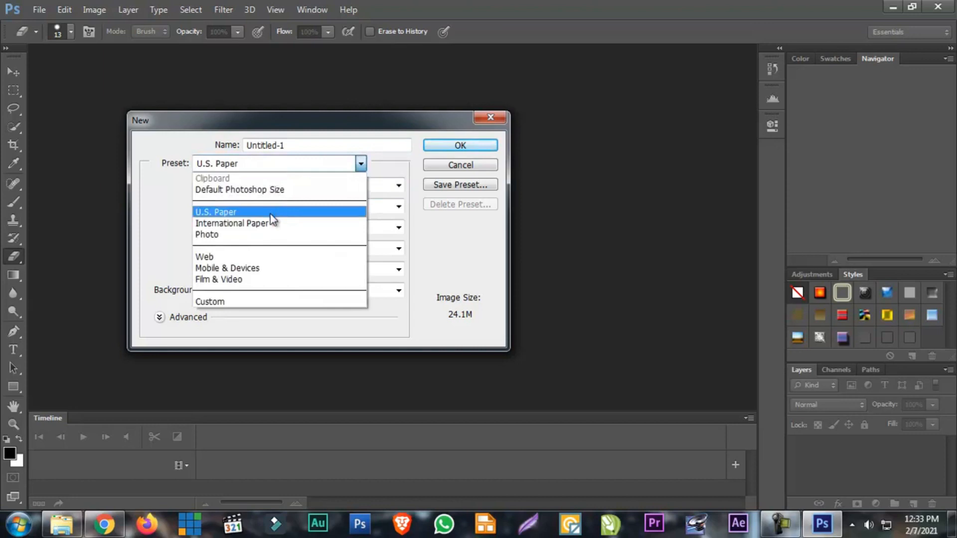
{"action": "left_click", "coordinate": [271, 223]}
{"action": "left_click", "coordinate": [263, 191]}
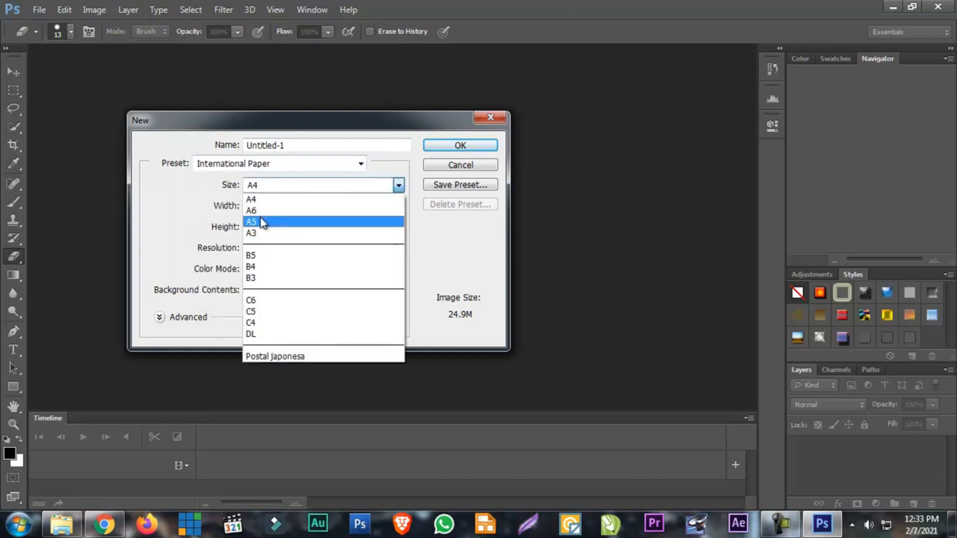
{"action": "left_click", "coordinate": [277, 187]}
Choose the Photo preset and go through its horizontal sizes 2 x 3, 4 x 6, 5 x 7 and 8 x 10
{"action": "left_click", "coordinate": [279, 168]}
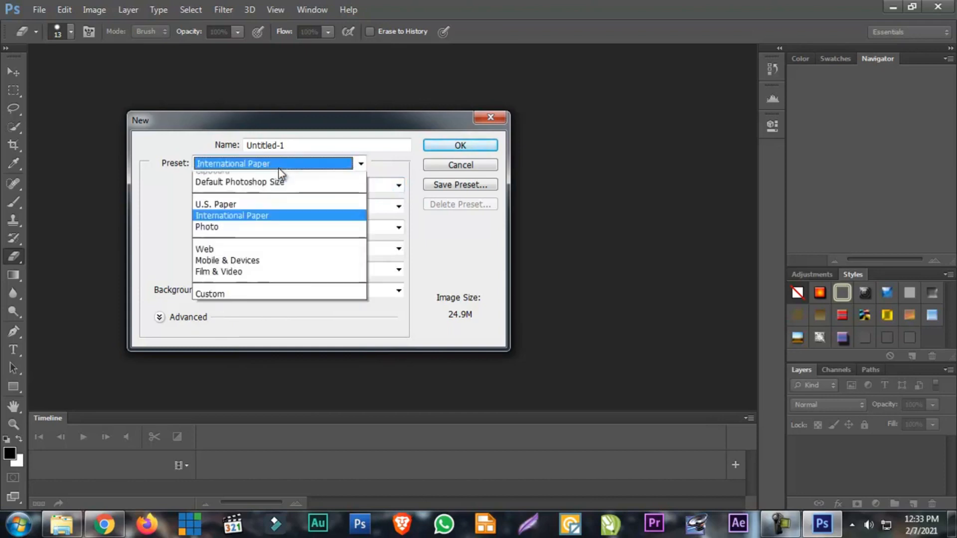
{"action": "left_click", "coordinate": [264, 234]}
{"action": "left_click", "coordinate": [267, 186]}
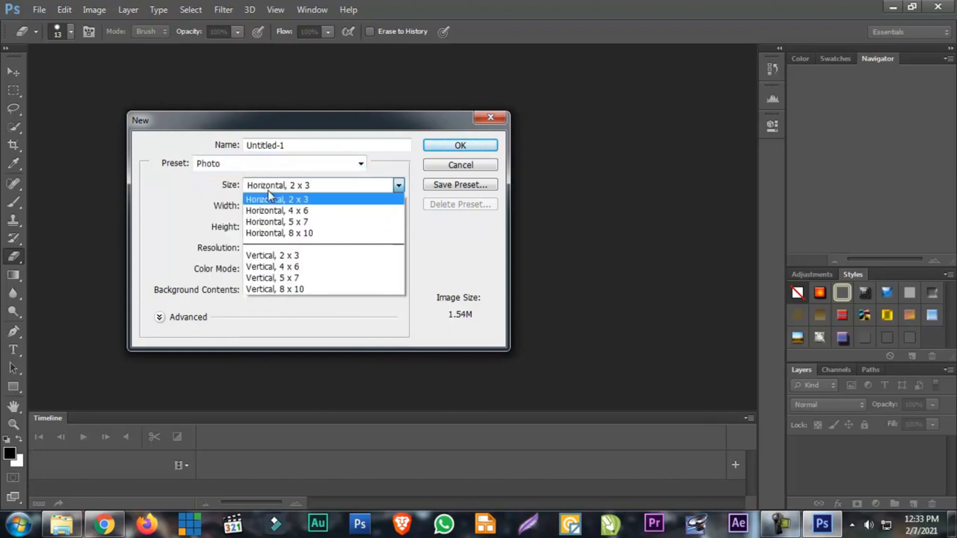
{"action": "left_click", "coordinate": [277, 205]}
{"action": "left_click", "coordinate": [278, 189]}
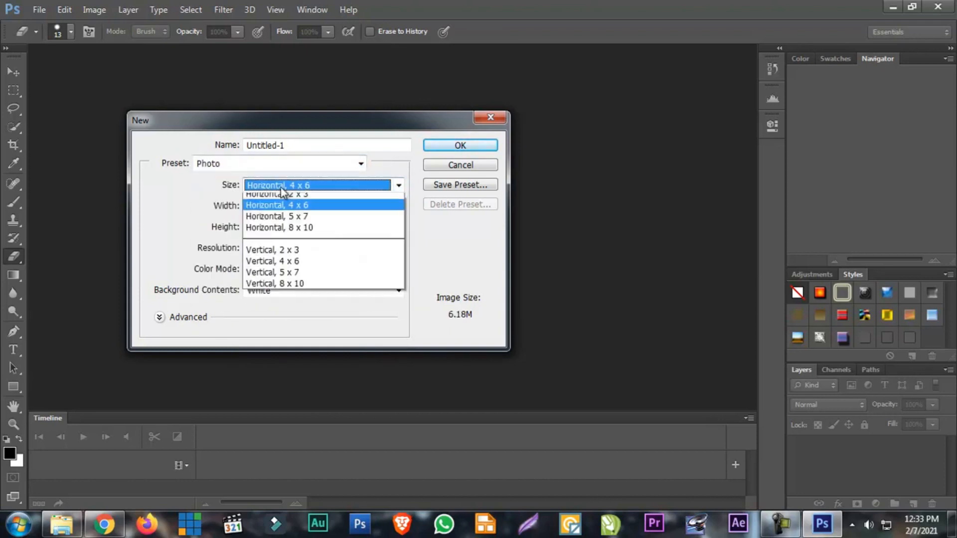
{"action": "left_click", "coordinate": [287, 223]}
{"action": "left_click", "coordinate": [293, 188]}
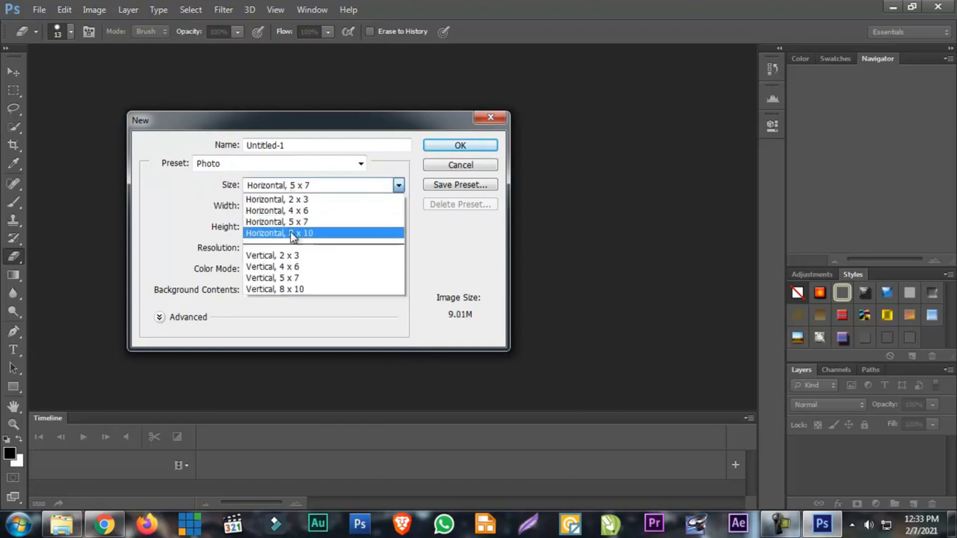
{"action": "left_click", "coordinate": [279, 233]}
Compare the Photo preset's vertical 2 x 3 size with horizontal 2 x 3, and choose vertical 4 x 6
{"action": "left_click", "coordinate": [282, 185]}
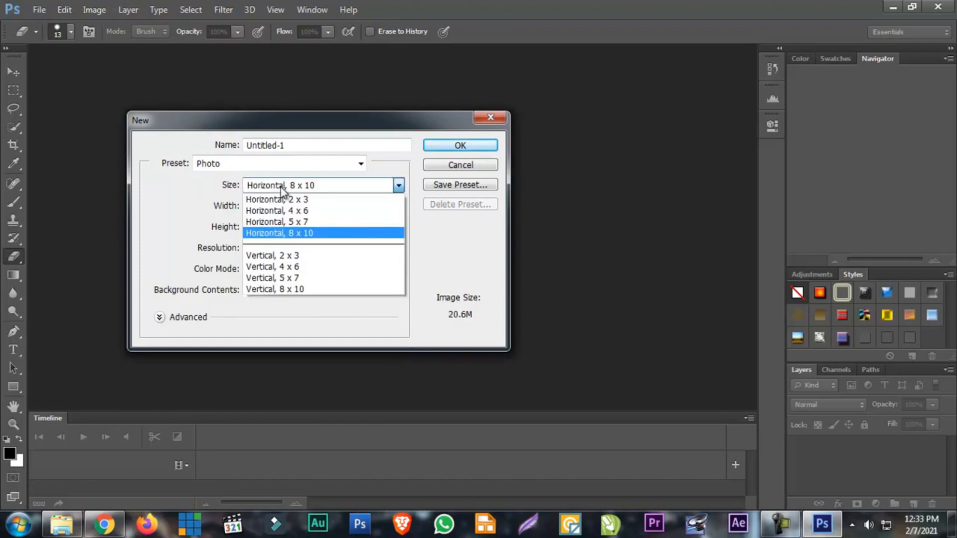
{"action": "left_click", "coordinate": [286, 256]}
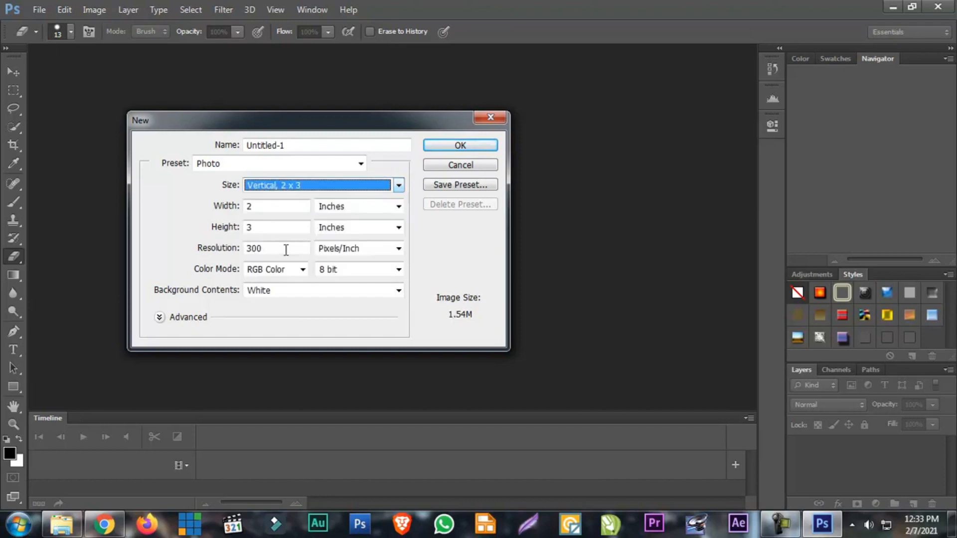
{"action": "left_click", "coordinate": [291, 188]}
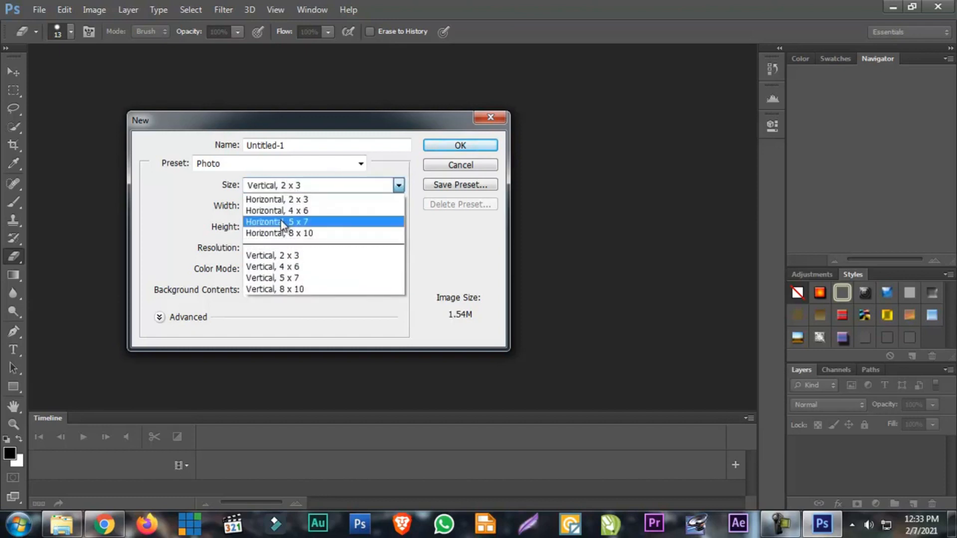
{"action": "left_click", "coordinate": [284, 199]}
{"action": "left_click", "coordinate": [284, 187]}
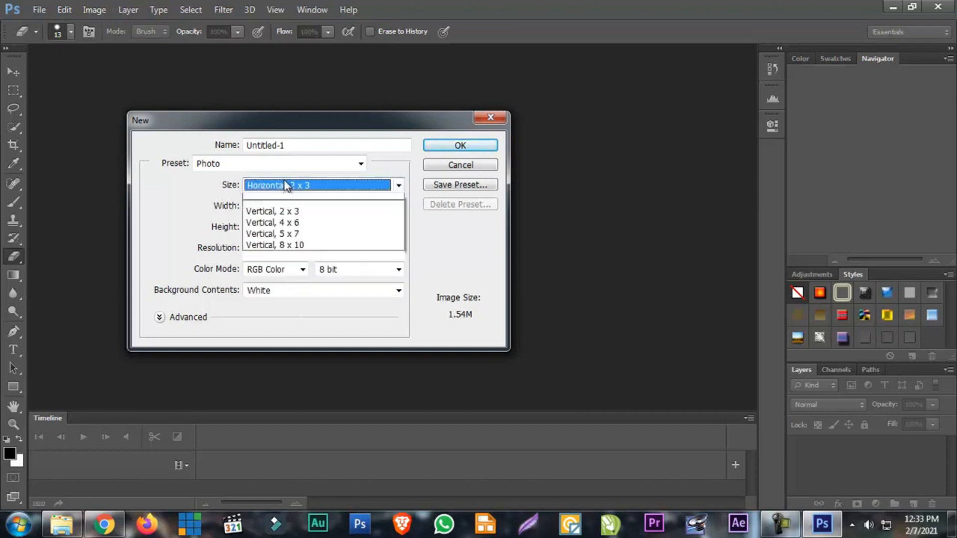
{"action": "left_click", "coordinate": [281, 266]}
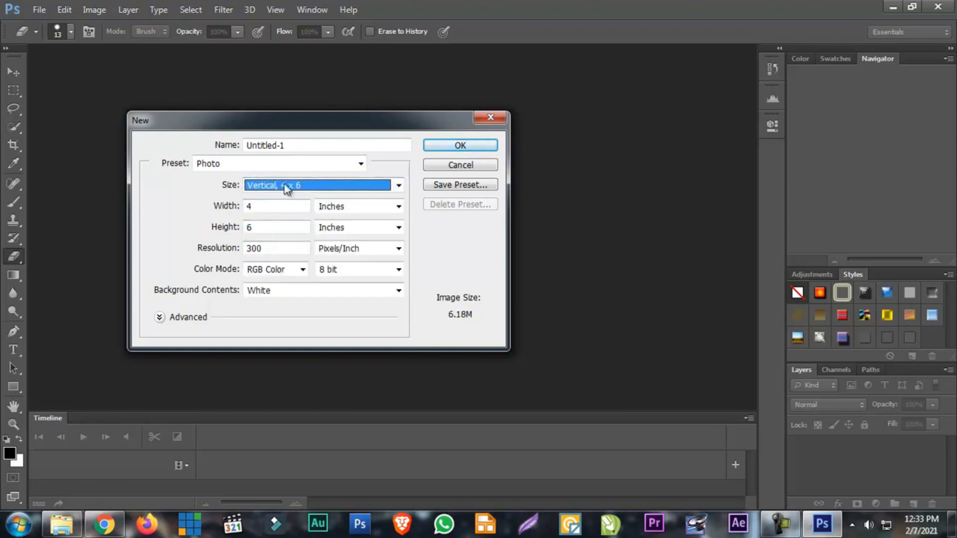
Switch the new document to the Web preset and review its available sizes
{"action": "left_click", "coordinate": [272, 165]}
{"action": "left_click", "coordinate": [240, 257]}
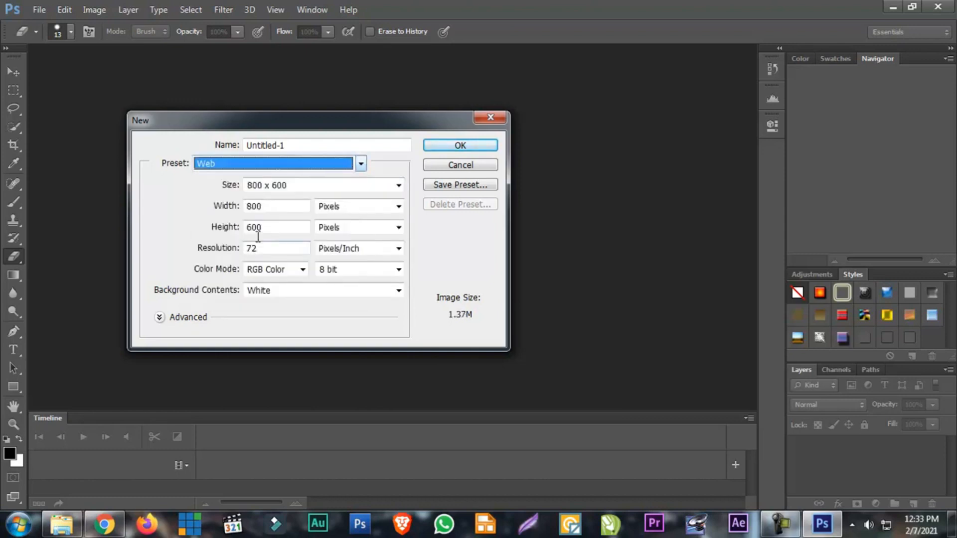
{"action": "left_click", "coordinate": [279, 188]}
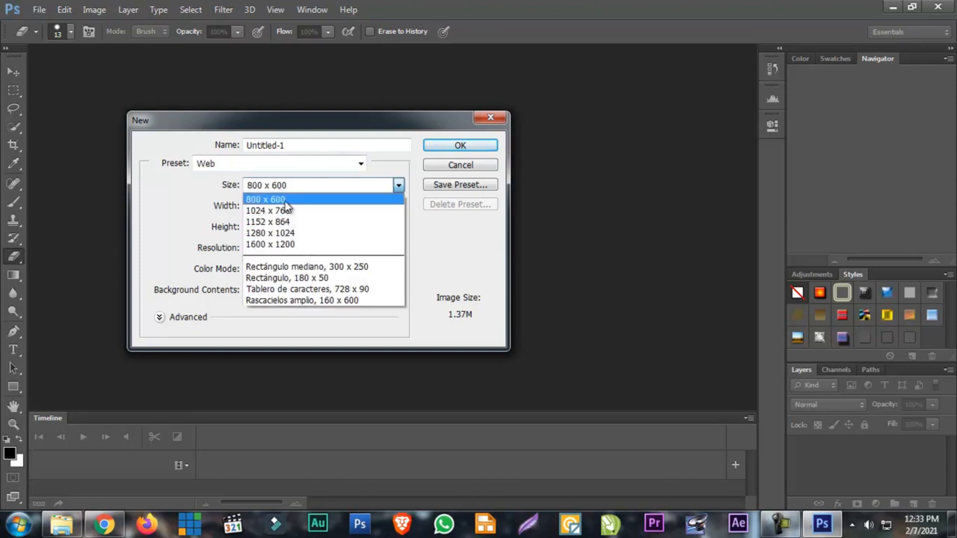
{"action": "left_click", "coordinate": [282, 171]}
Try the Film & Video preset for the new document, and return the preset to Custom
{"action": "left_click", "coordinate": [282, 169]}
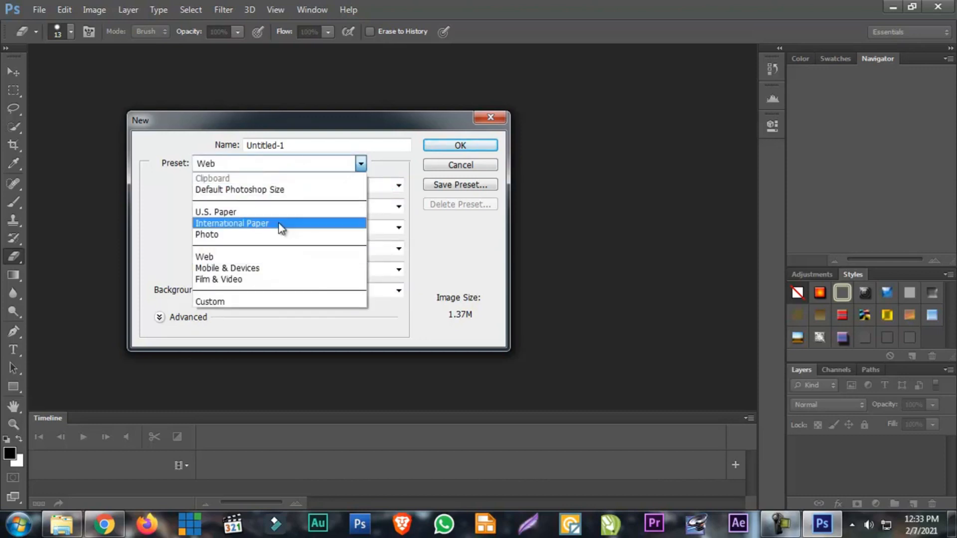
{"action": "left_click", "coordinate": [259, 279]}
{"action": "left_click", "coordinate": [277, 172]}
{"action": "left_click", "coordinate": [259, 301]}
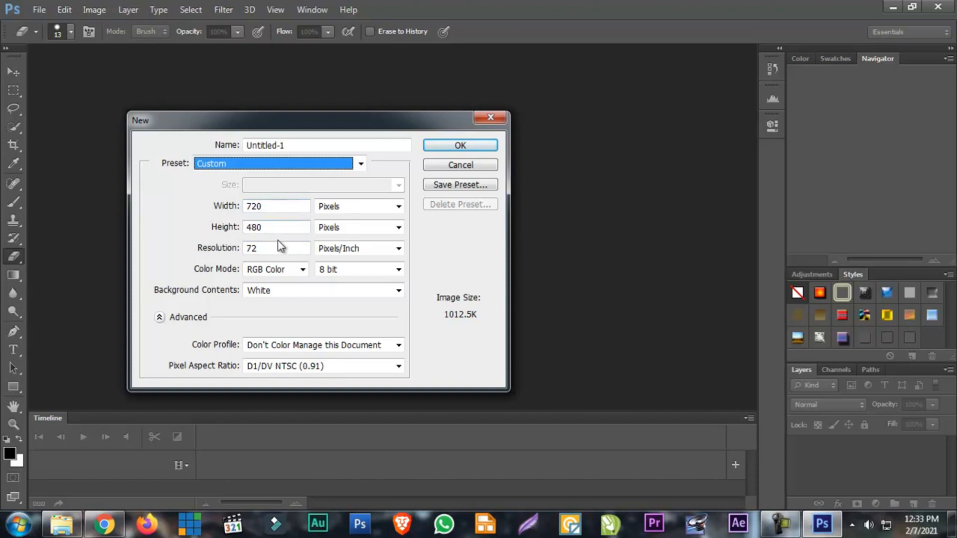
Review the measurement units available for the document width, and cancel the new document
{"action": "left_click", "coordinate": [333, 206]}
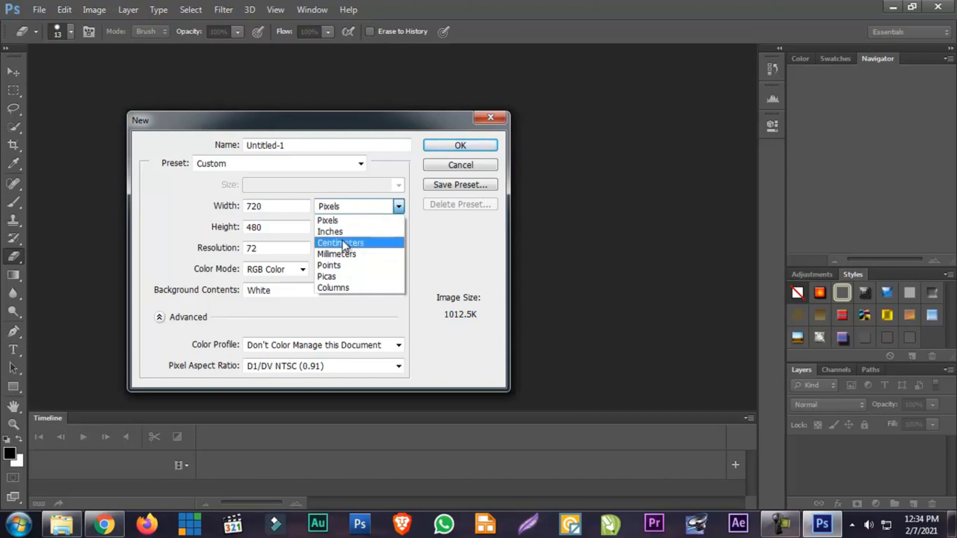
{"action": "left_click", "coordinate": [445, 168]}
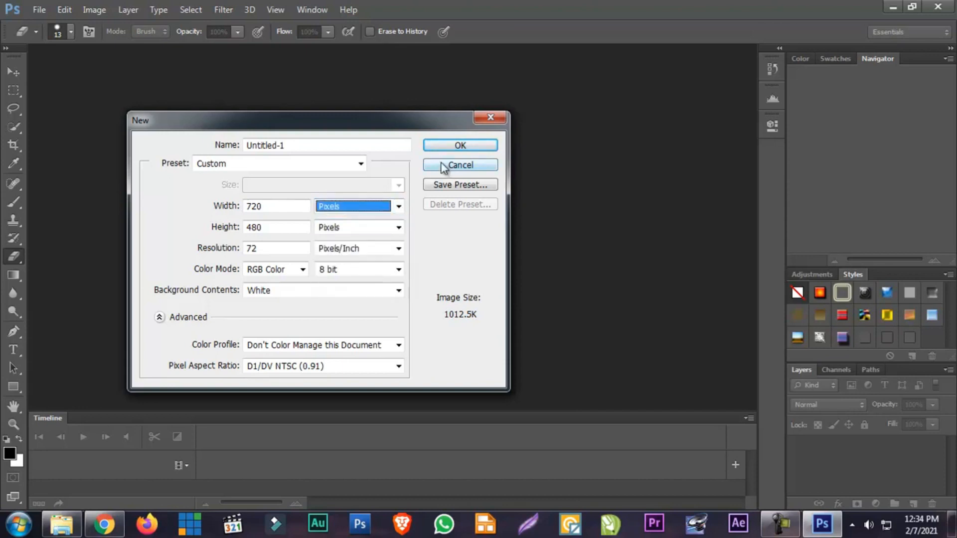
{"action": "left_click", "coordinate": [442, 165]}
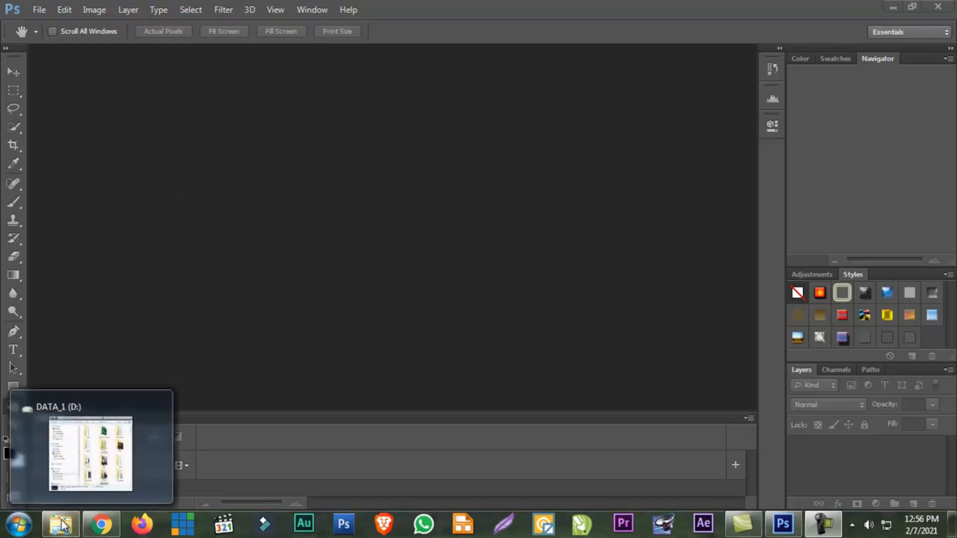
Find DSC_0119b.jpg on DATA_1 (D:) in Windows Explorer and open it in Photoshop directly from its folder
{"action": "left_click", "coordinate": [77, 512]}
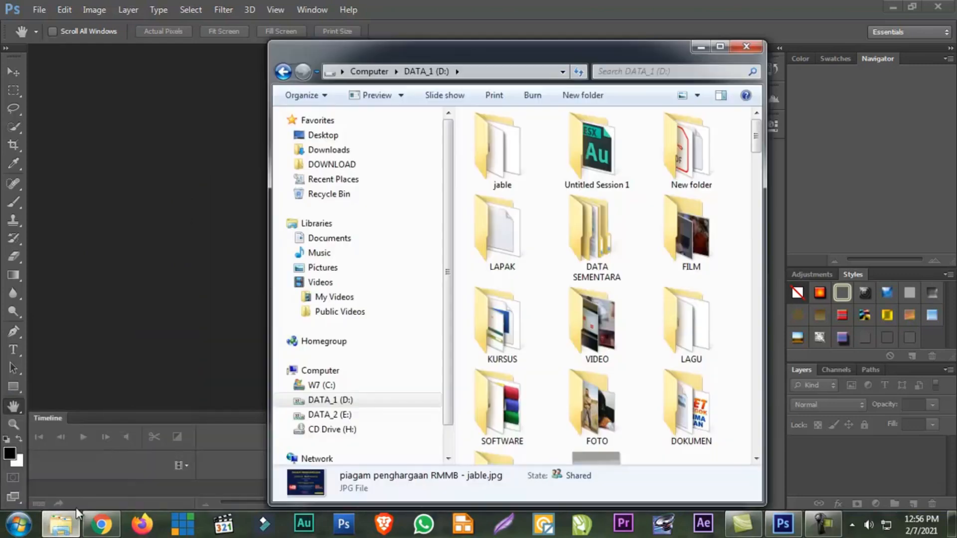
{"action": "left_click", "coordinate": [680, 418]}
{"action": "scroll", "coordinate": [678, 415], "scroll_direction": "down", "scroll_amount": 5}
{"action": "scroll", "coordinate": [679, 414], "scroll_direction": "up", "scroll_amount": 5}
{"action": "scroll", "coordinate": [677, 404], "scroll_direction": "down", "scroll_amount": 15}
{"action": "left_click_drag", "start_coordinate": [489, 447], "coordinate": [208, 303]}
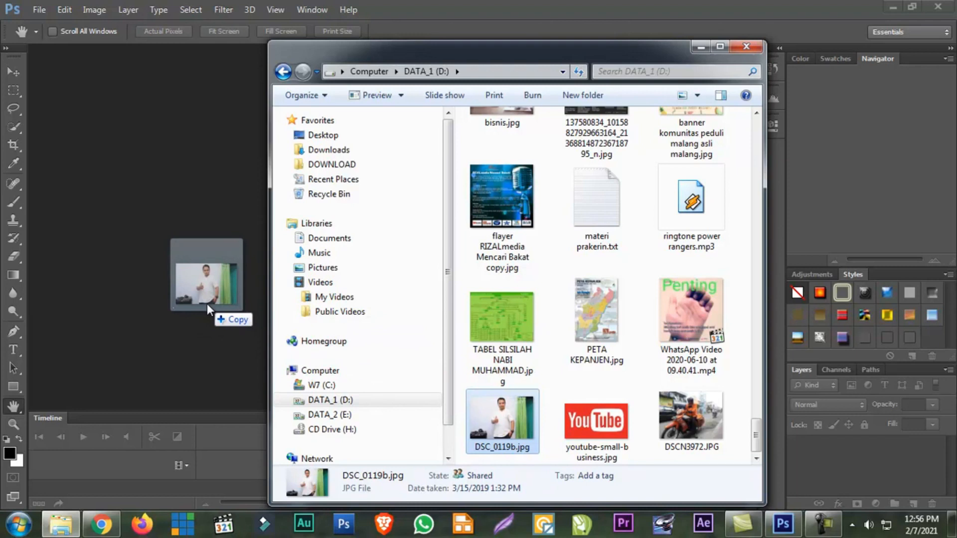
{"action": "left_click_drag", "start_coordinate": [208, 303], "coordinate": [199, 303]}
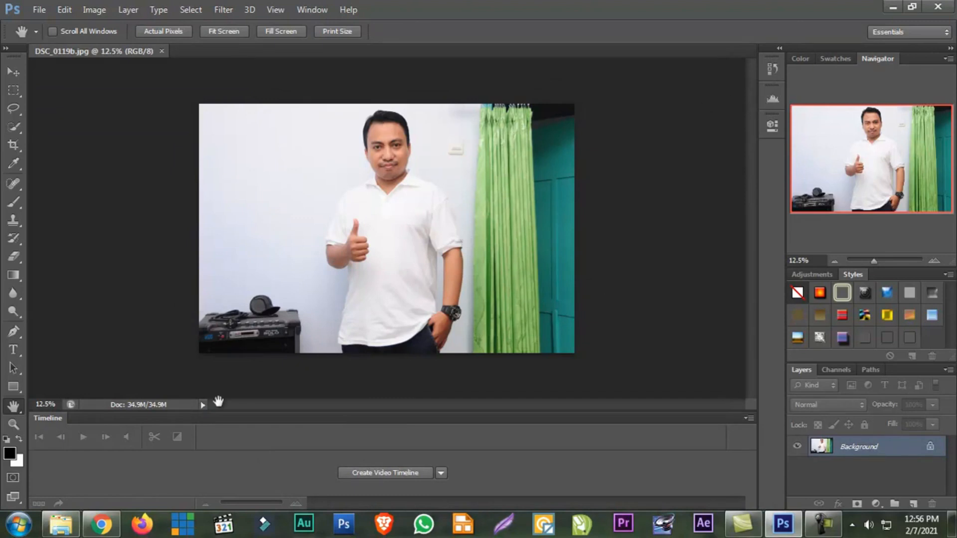
Look at the photo's source folder again, and close the opened DSC_0119b.jpg document
{"action": "left_click", "coordinate": [68, 531]}
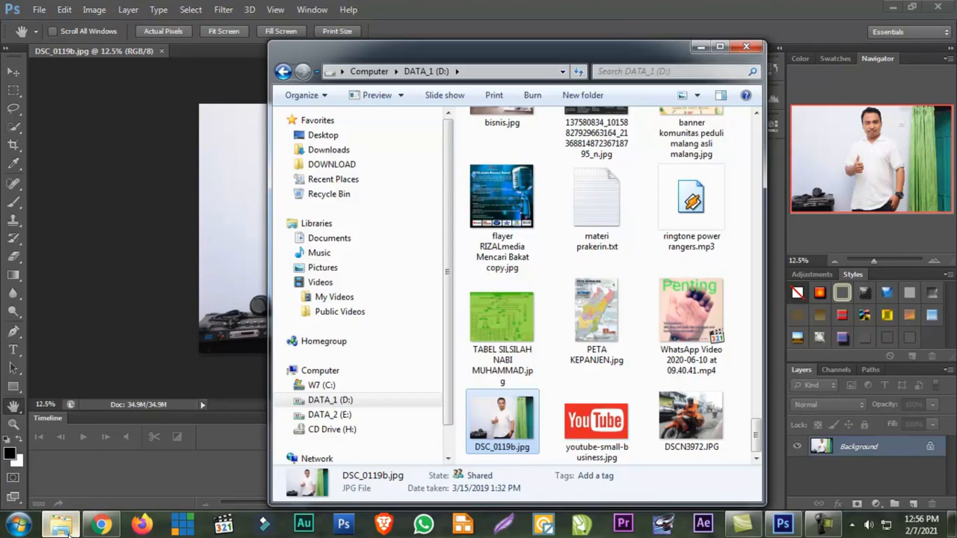
{"action": "left_click", "coordinate": [80, 110]}
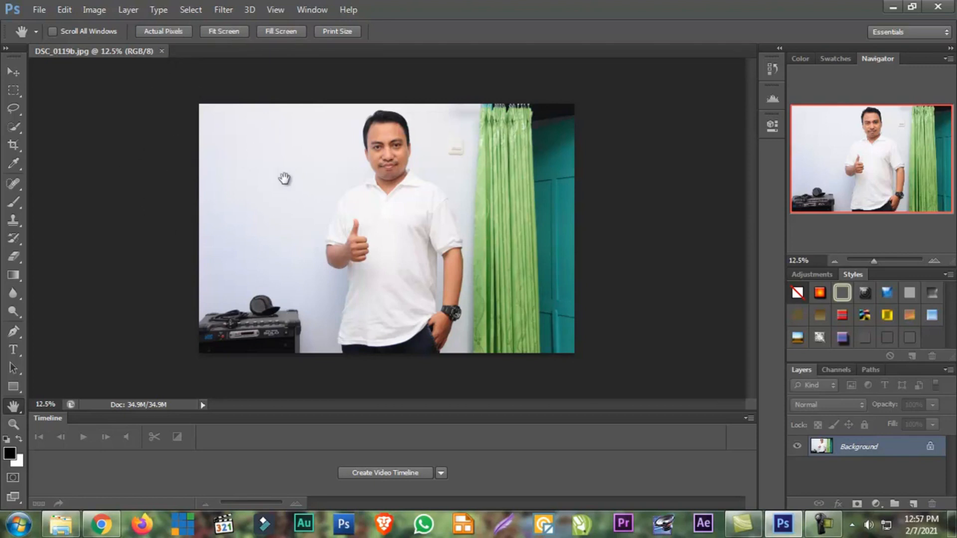
{"action": "left_click", "coordinate": [162, 51]}
Open DSC_0119b.jpg from DATA_1 (D:) with the Open command, and undock it into a floating window
{"action": "left_click", "coordinate": [39, 10]}
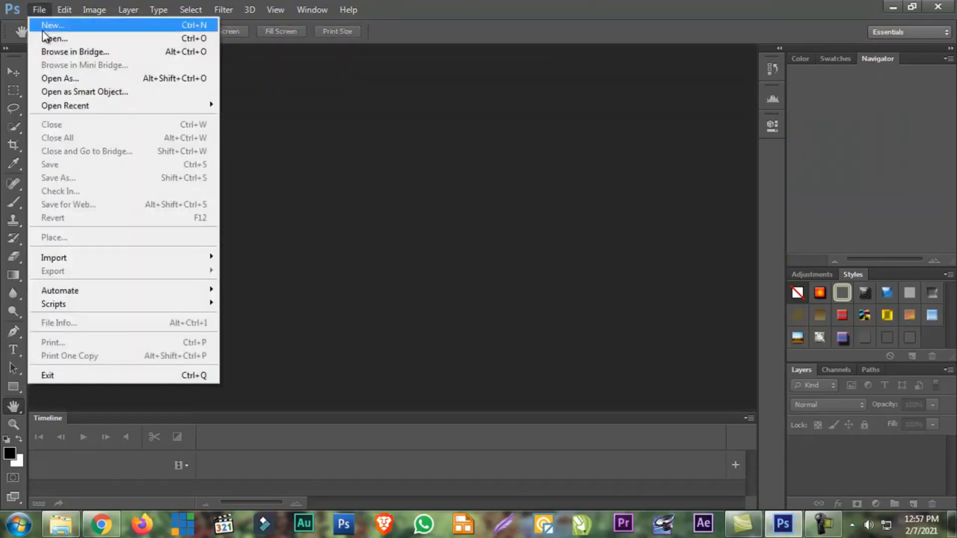
{"action": "left_click", "coordinate": [49, 37]}
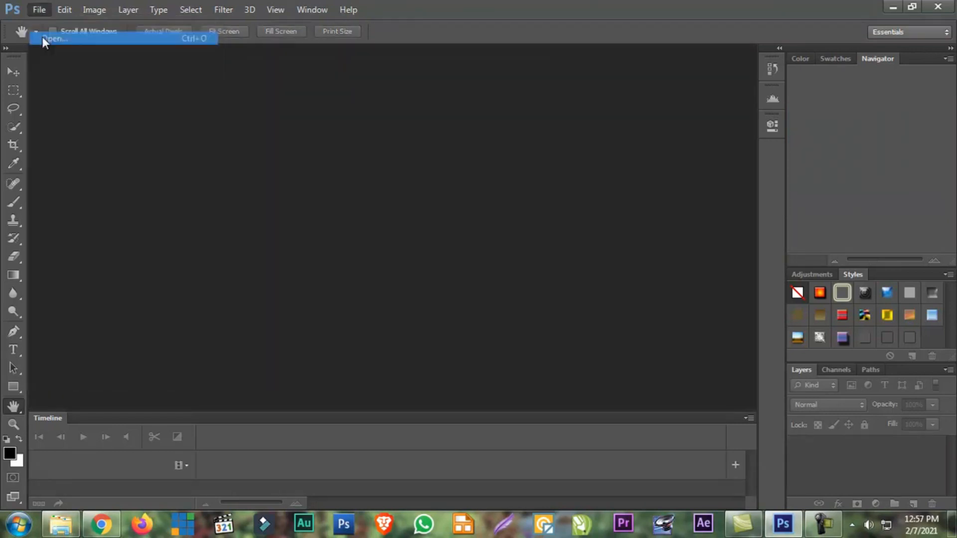
{"action": "left_click", "coordinate": [257, 238]}
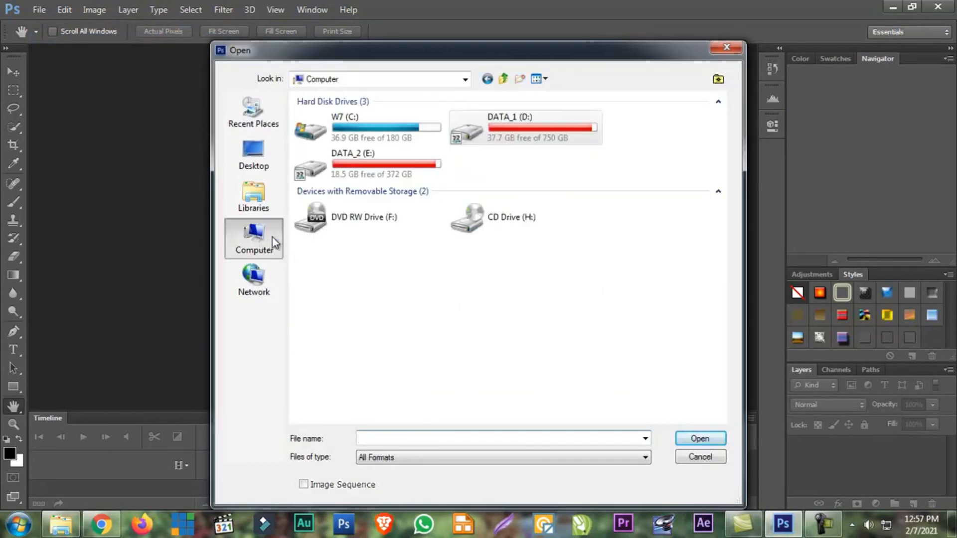
{"action": "double_click", "coordinate": [507, 127]}
{"action": "left_click_drag", "start_coordinate": [725, 148], "coordinate": [689, 433]}
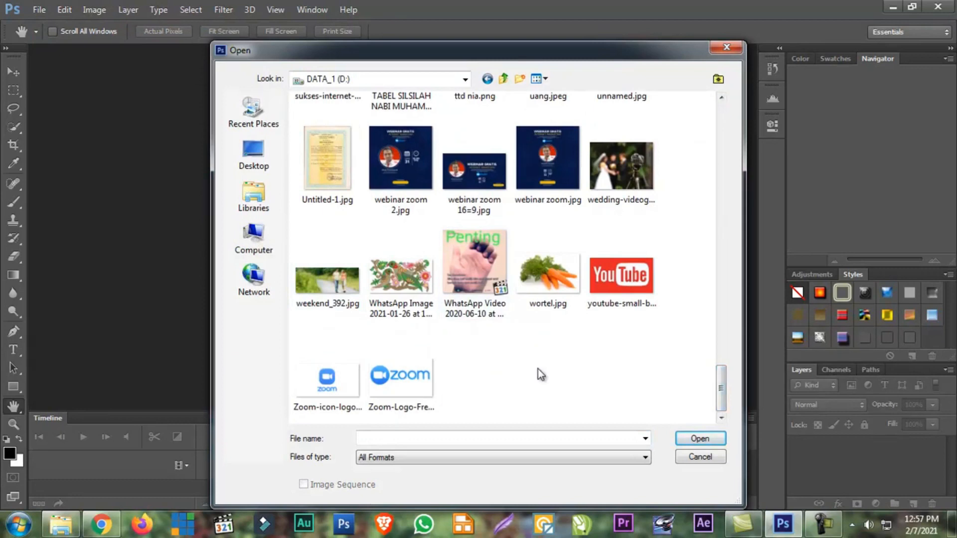
{"action": "scroll", "coordinate": [538, 371], "scroll_direction": "up", "scroll_amount": 15}
{"action": "scroll", "coordinate": [544, 352], "scroll_direction": "down", "scroll_amount": 10}
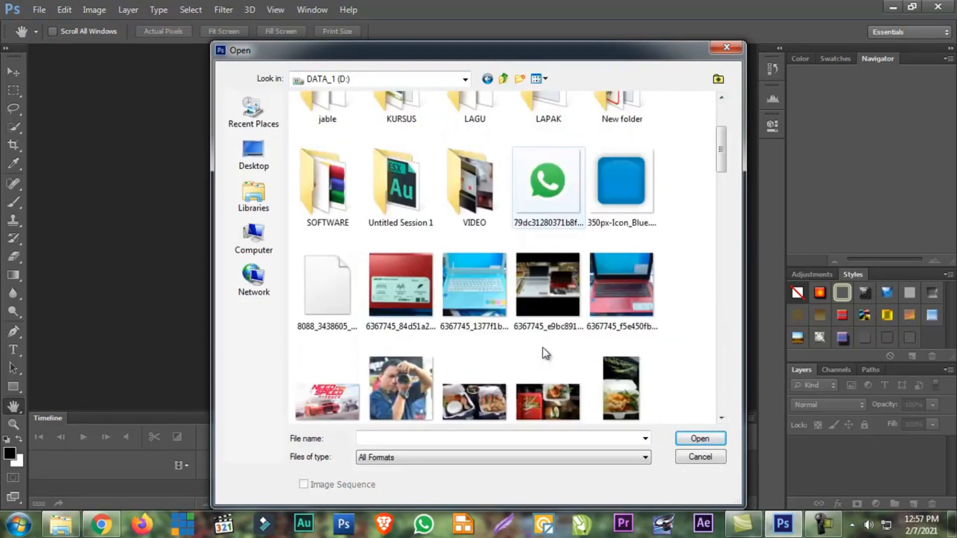
{"action": "left_click", "coordinate": [624, 212]}
{"action": "double_click", "coordinate": [624, 210]}
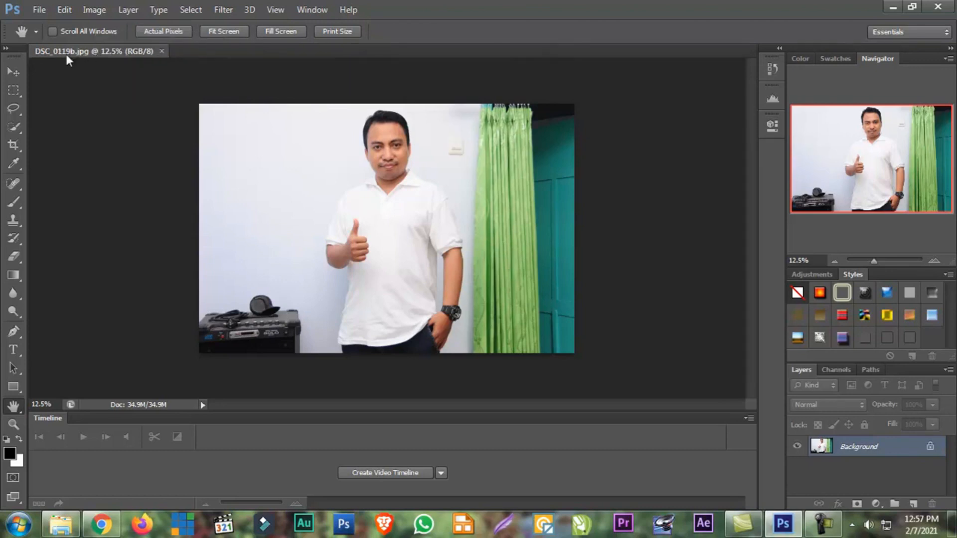
{"action": "left_click_drag", "start_coordinate": [81, 52], "coordinate": [83, 85]}
{"action": "left_click_drag", "start_coordinate": [96, 82], "coordinate": [99, 74]}
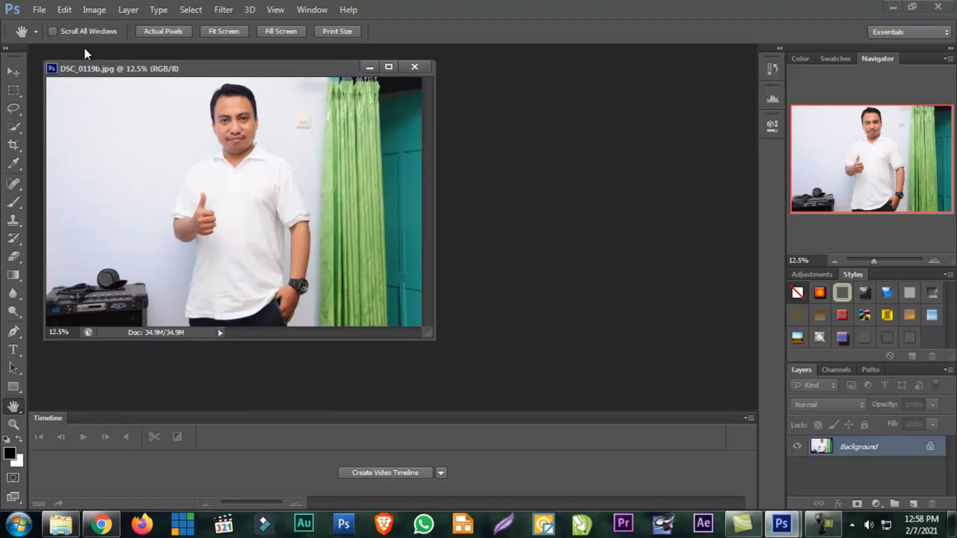
Start a new document beside the photo, review the available width units, and choose Pixels
{"action": "left_click", "coordinate": [40, 13]}
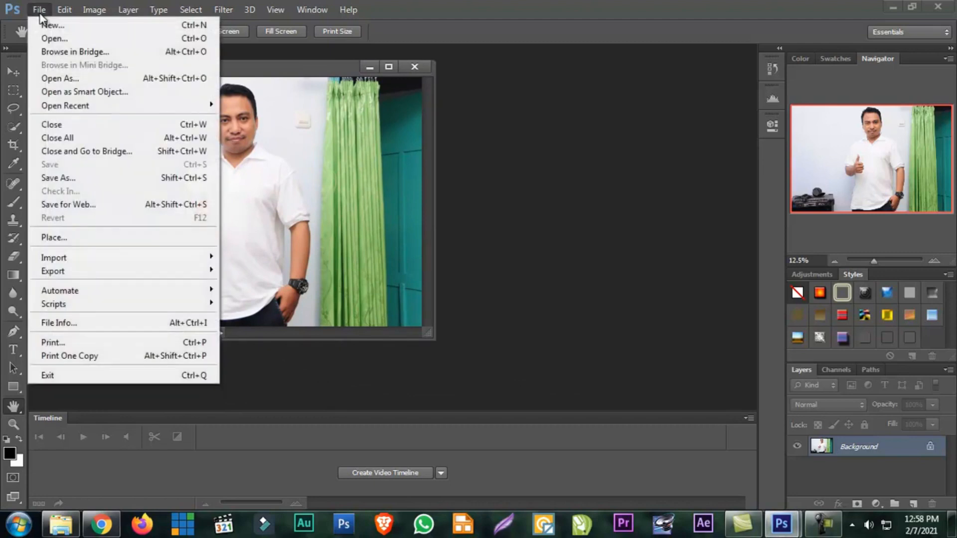
{"action": "left_click", "coordinate": [42, 23]}
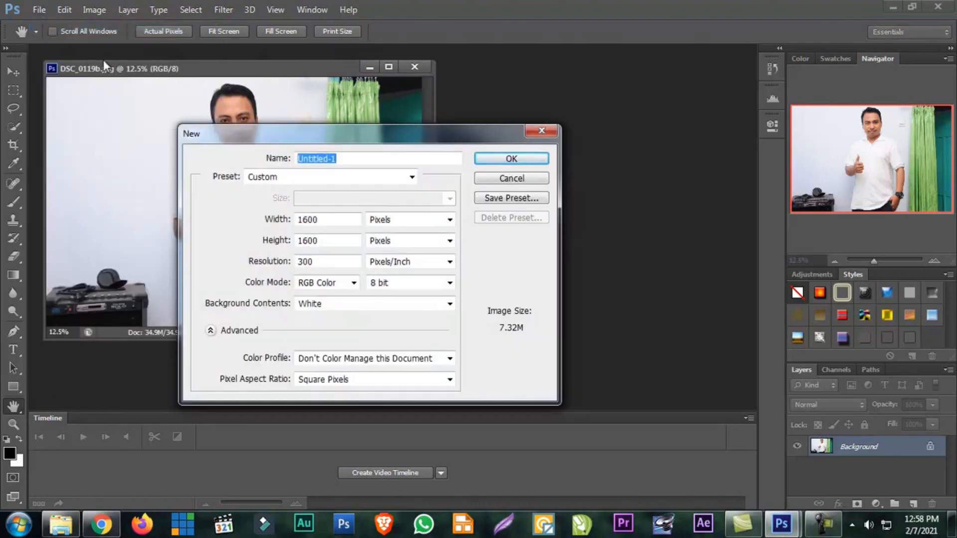
{"action": "left_click_drag", "start_coordinate": [433, 131], "coordinate": [609, 128]}
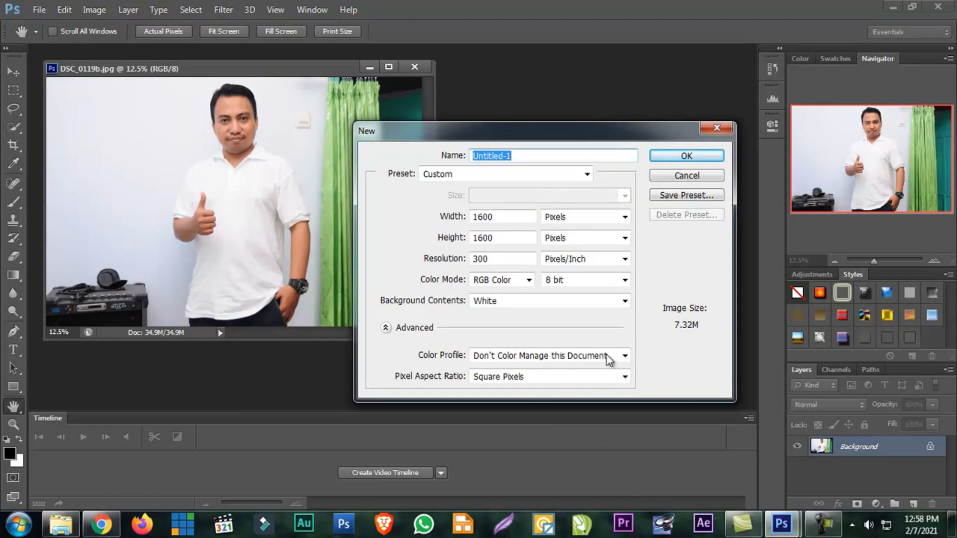
{"action": "left_click", "coordinate": [580, 218]}
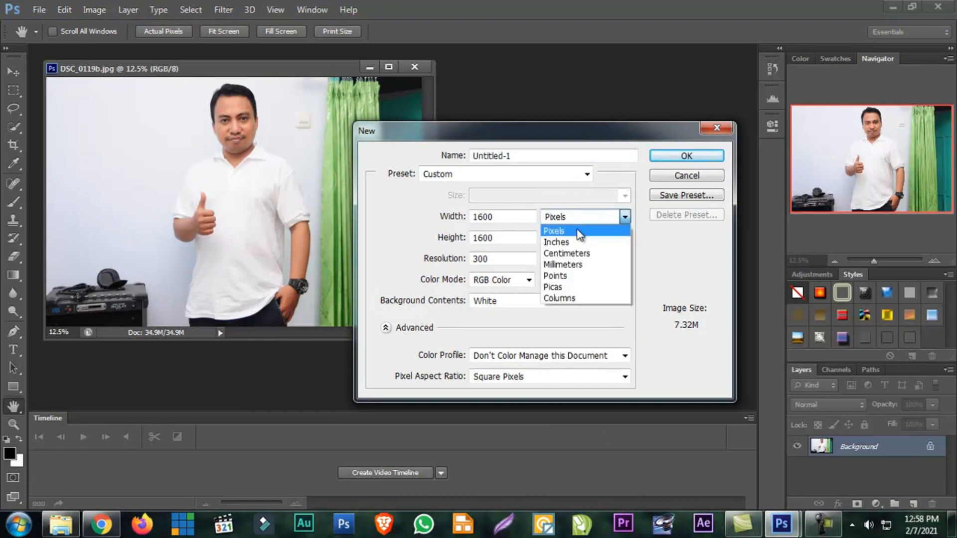
{"action": "left_click", "coordinate": [579, 232]}
{"action": "left_click", "coordinate": [576, 217]}
{"action": "left_click", "coordinate": [554, 230]}
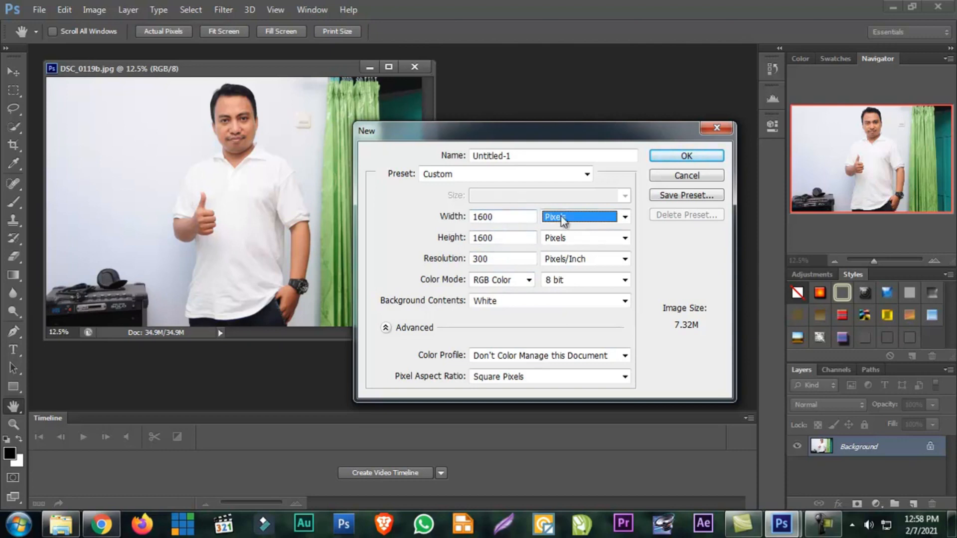
Set the new document's width and height to 3200 pixels each, and create it
{"action": "double_click", "coordinate": [496, 217]}
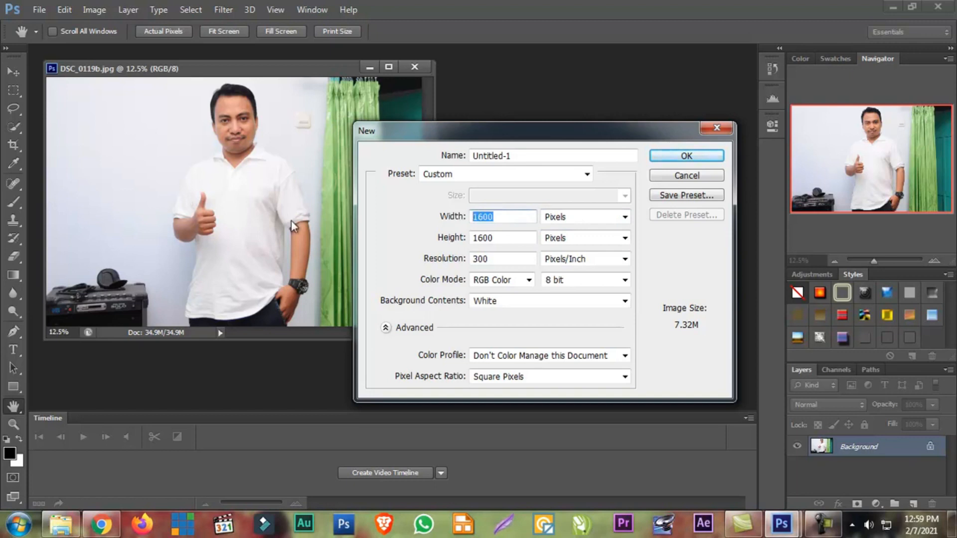
{"action": "type", "text": "3200"}
{"action": "double_click", "coordinate": [492, 243]}
{"action": "type", "text": "3200"}
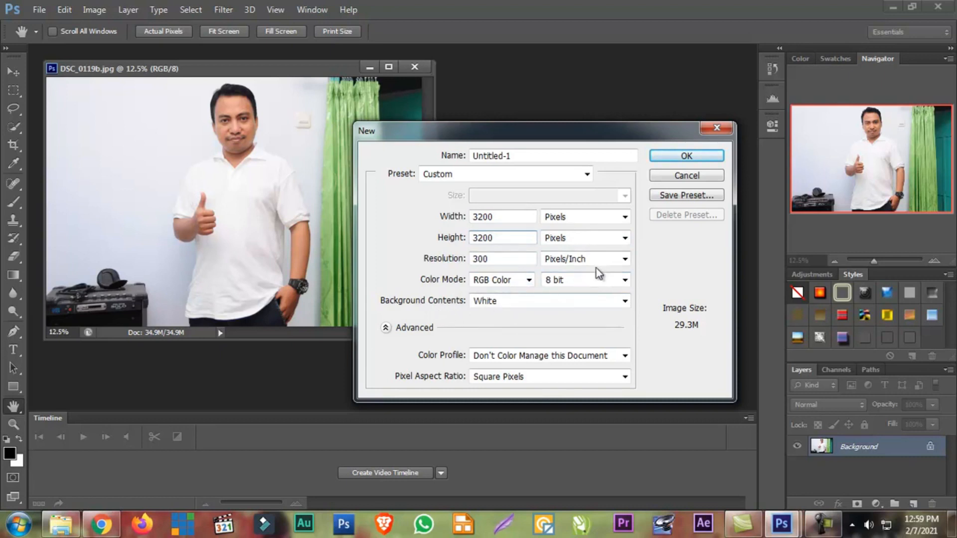
{"action": "left_click", "coordinate": [563, 158]}
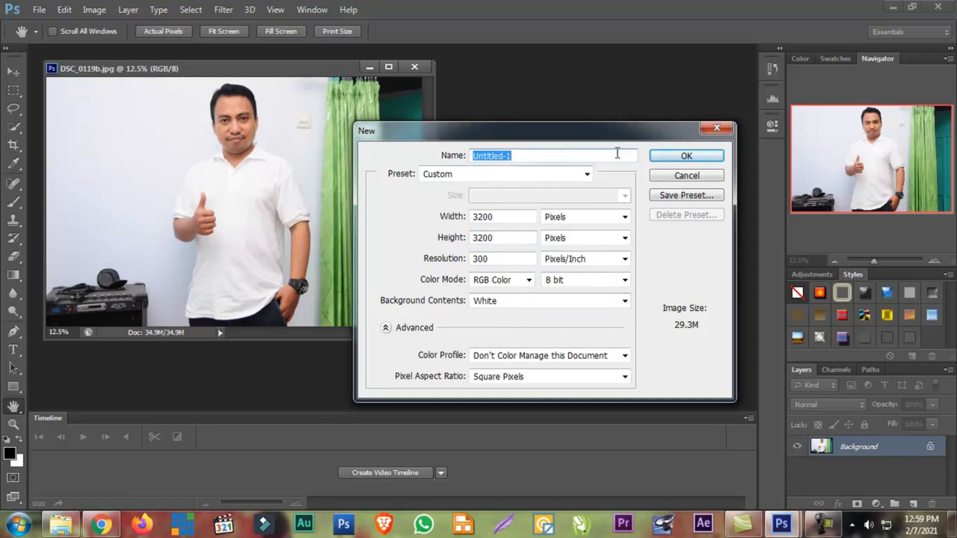
{"action": "left_click", "coordinate": [681, 156]}
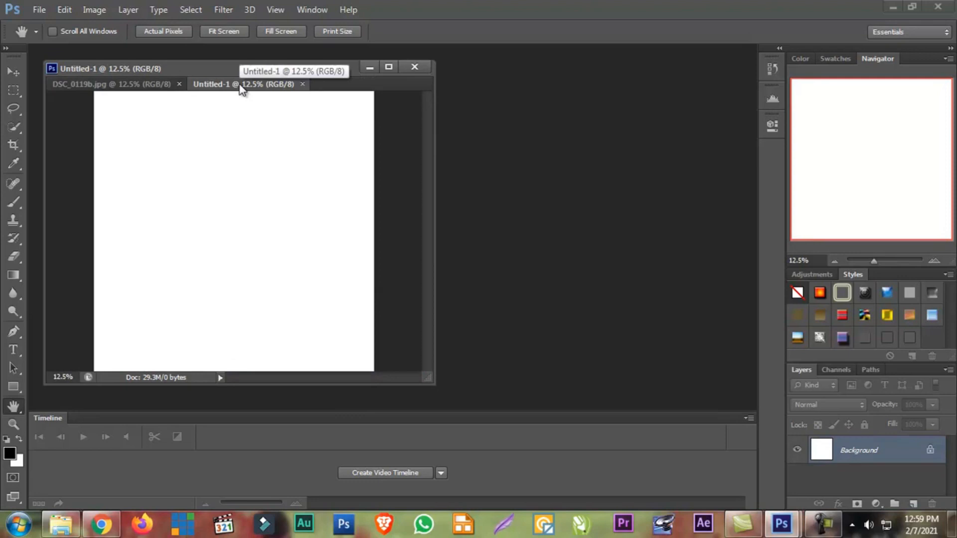
Switch between the photo and the blank document, and separate Untitled-1 into its own floating window
{"action": "left_click", "coordinate": [143, 85]}
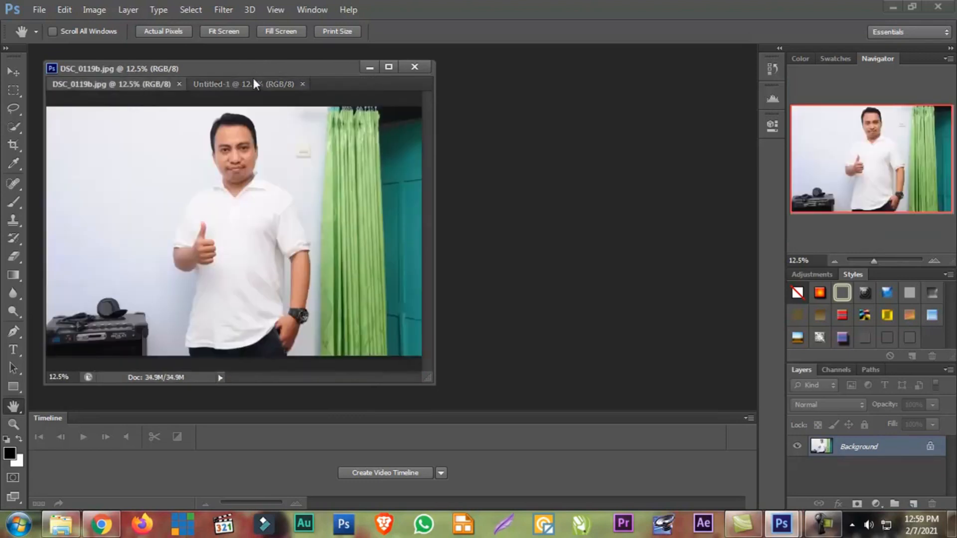
{"action": "left_click", "coordinate": [254, 82]}
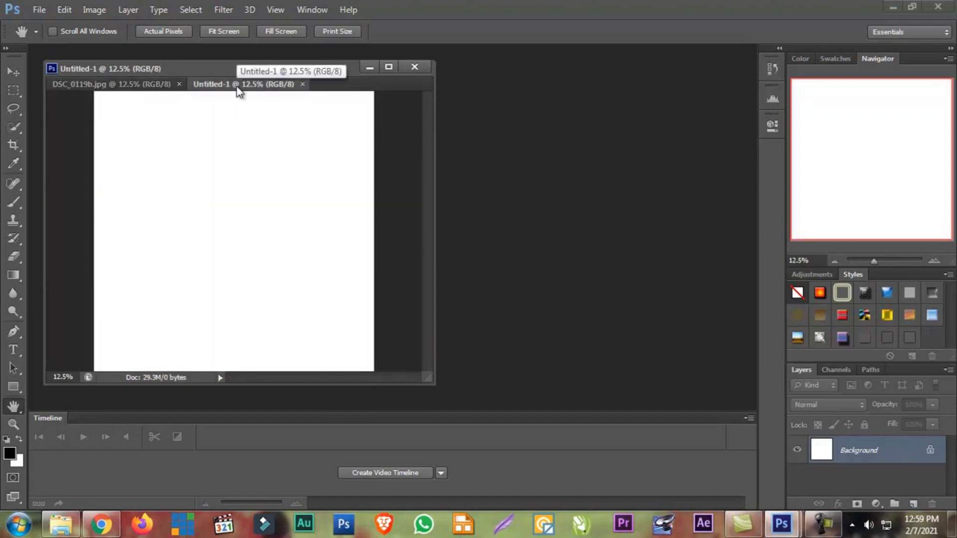
{"action": "left_click_drag", "start_coordinate": [235, 85], "coordinate": [424, 88]}
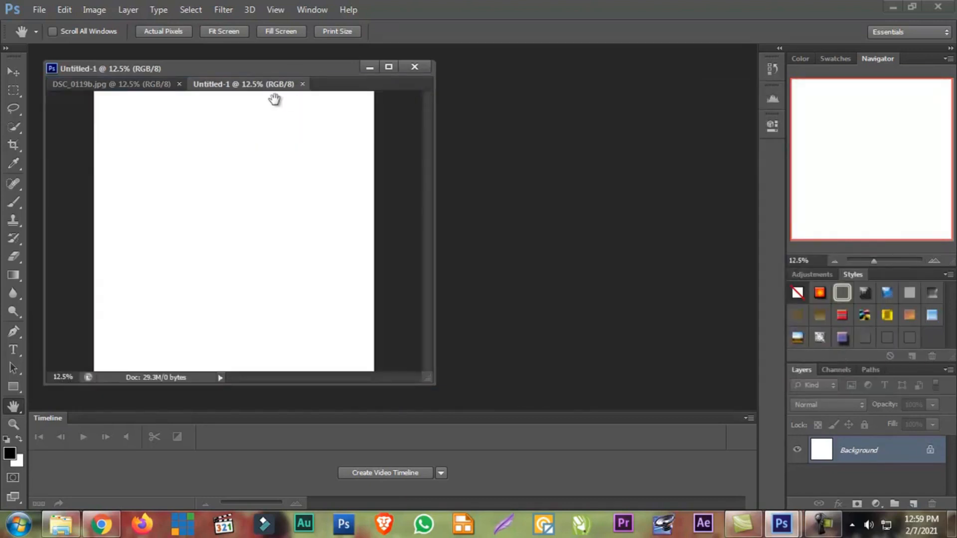
{"action": "left_click_drag", "start_coordinate": [250, 92], "coordinate": [482, 125]}
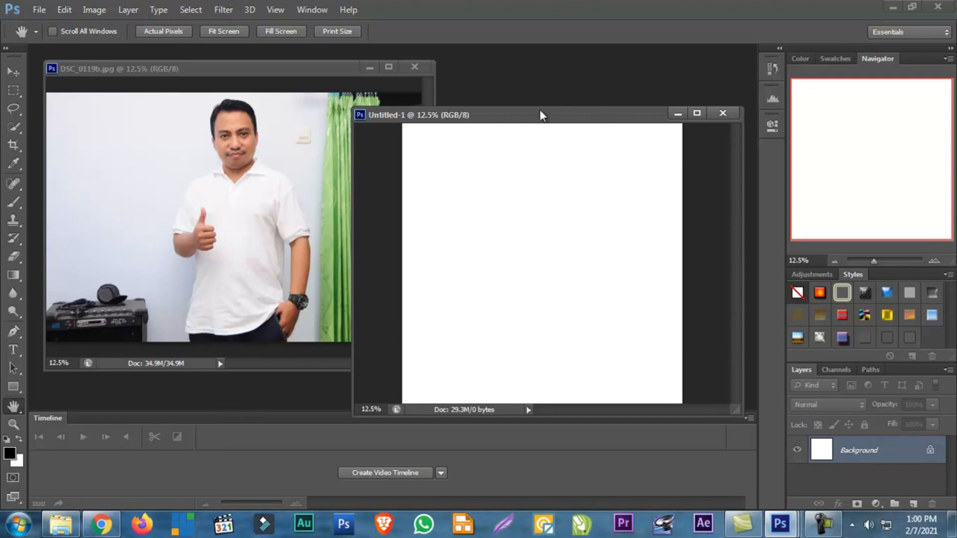
Reposition and slightly enlarge the Untitled-1 window so it partly overlaps the photo, and zoom its canvas to 11.65%
{"action": "left_click_drag", "start_coordinate": [539, 120], "coordinate": [335, 101]}
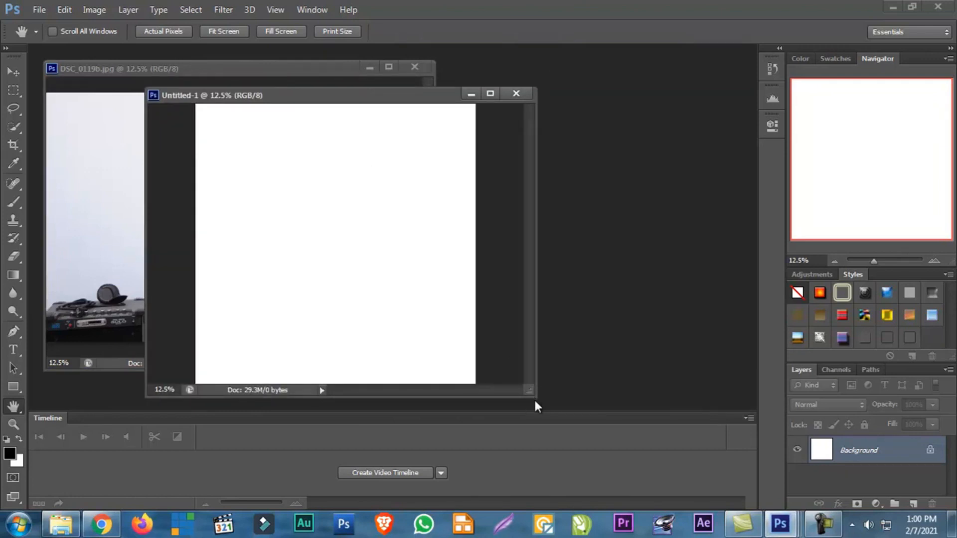
{"action": "left_click_drag", "start_coordinate": [533, 397], "coordinate": [545, 414]}
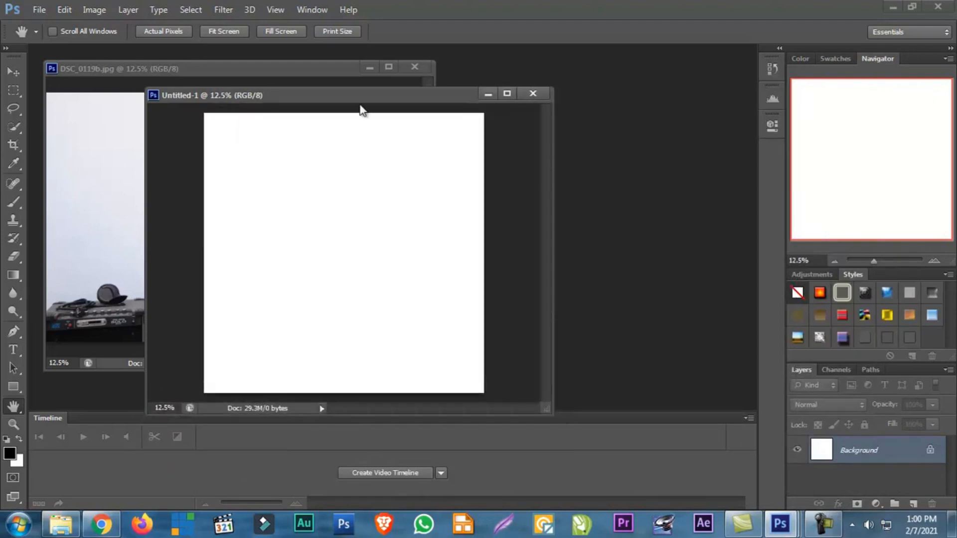
{"action": "left_click_drag", "start_coordinate": [346, 93], "coordinate": [480, 82]}
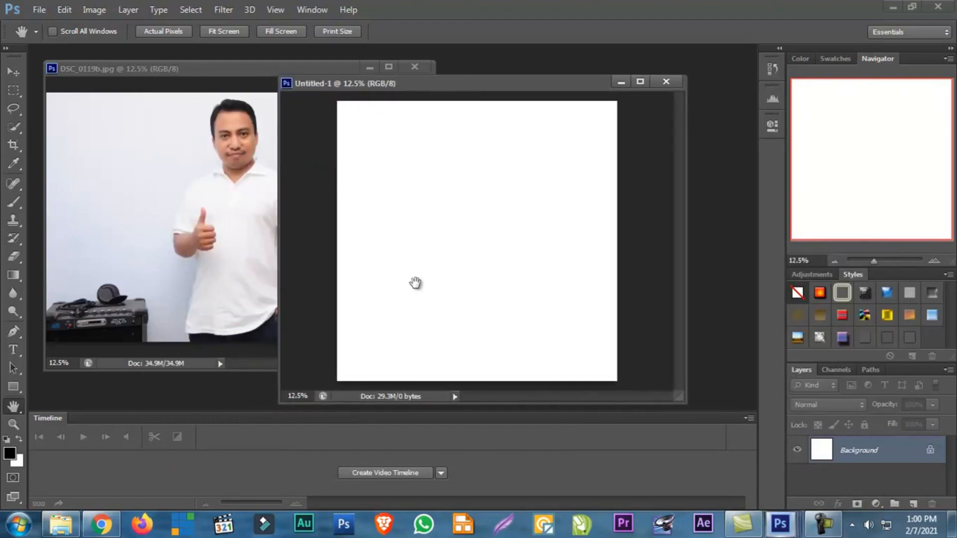
{"action": "mouse_move", "coordinate": [874, 261]}
{"action": "left_mouse_down"}
{"action": "mouse_move", "coordinate": [897, 262]}
{"action": "mouse_move", "coordinate": [866, 263]}
{"action": "mouse_move", "coordinate": [876, 263]}
{"action": "left_mouse_up"}
Bring the photo forward and enlarge its window across the workspace, zooming in to 105.13% and back out to 15.72%
{"action": "left_click", "coordinate": [186, 68]}
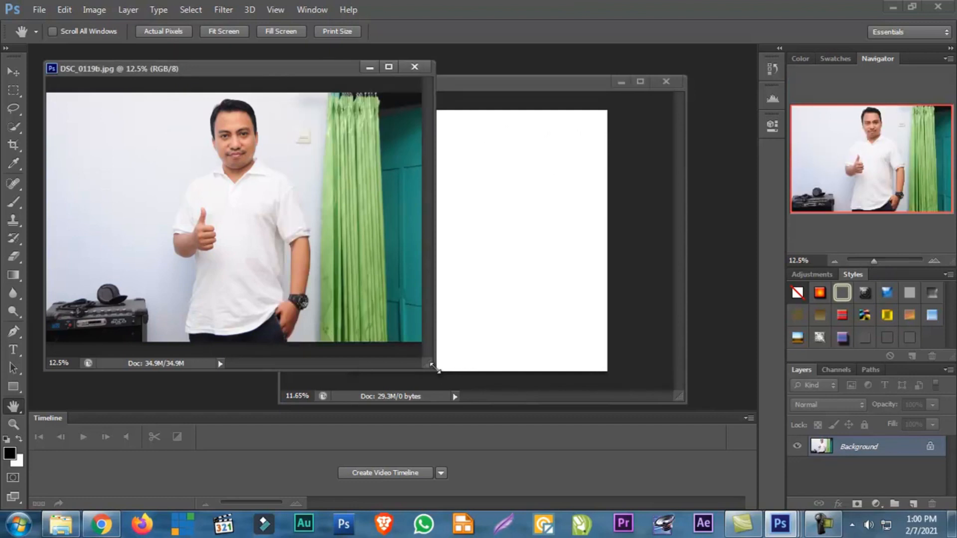
{"action": "left_click_drag", "start_coordinate": [430, 369], "coordinate": [729, 410]}
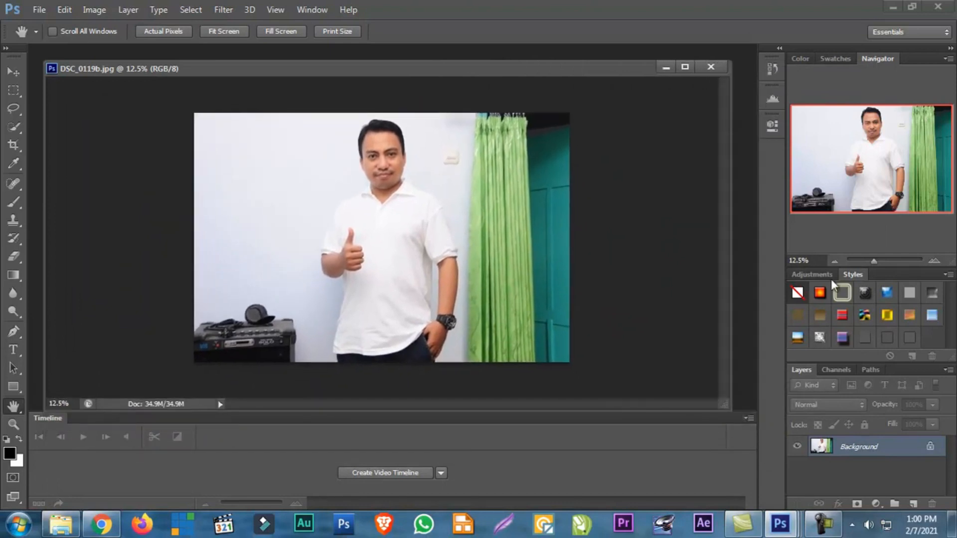
{"action": "left_click", "coordinate": [884, 262]}
{"action": "left_click_drag", "start_coordinate": [729, 243], "coordinate": [703, 145]}
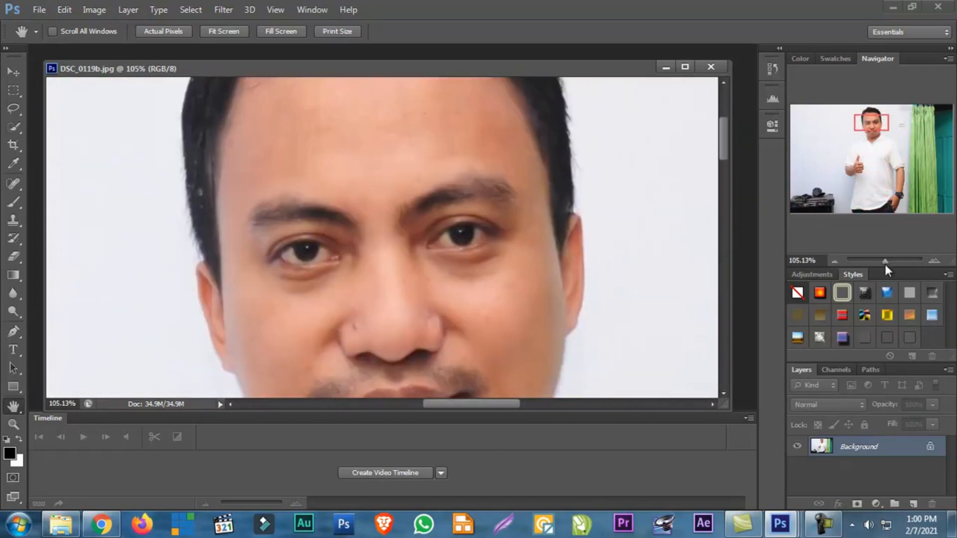
{"action": "left_click_drag", "start_coordinate": [885, 263], "coordinate": [876, 263]}
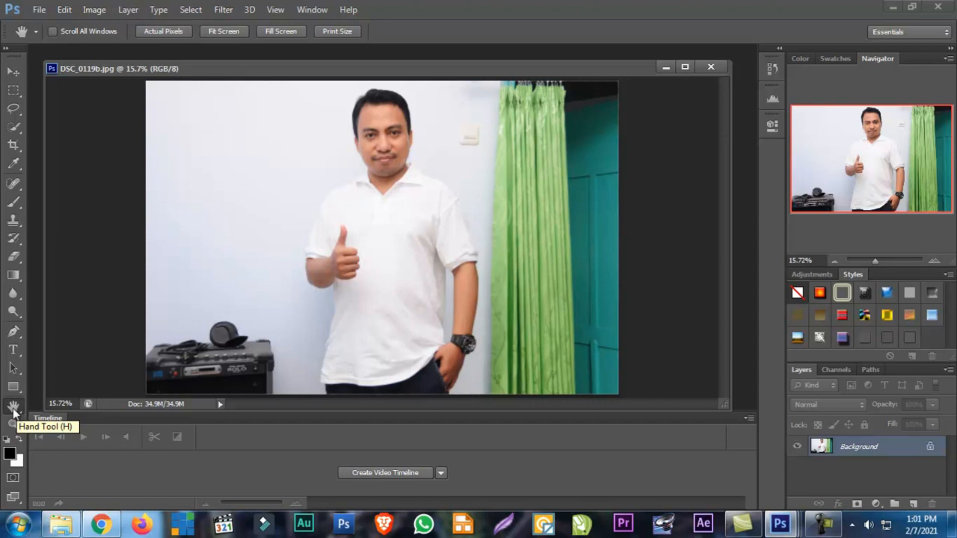
Try the Move tool, return to the Hand tool, and zoom in on the photo's shirt collar to 95.37%
{"action": "left_click", "coordinate": [16, 74]}
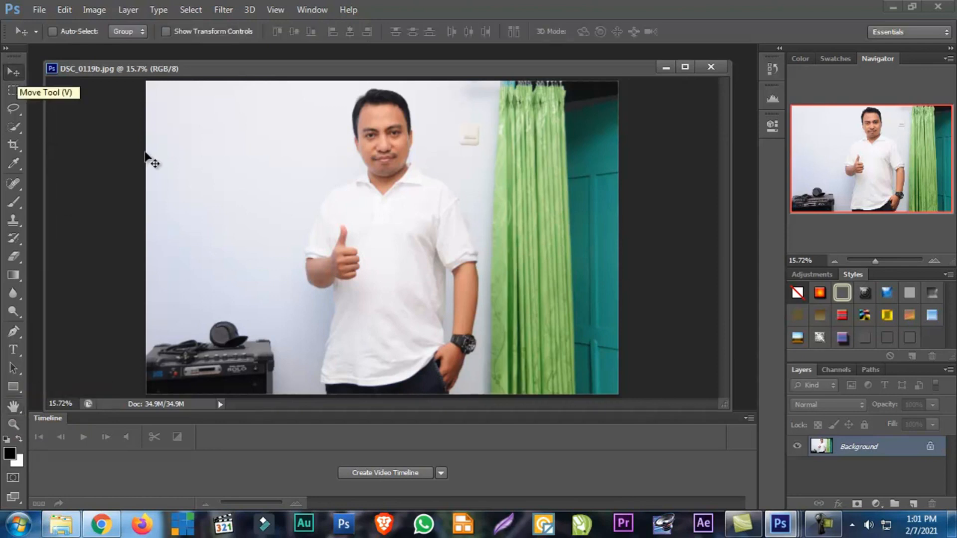
{"action": "key", "text": "h"}
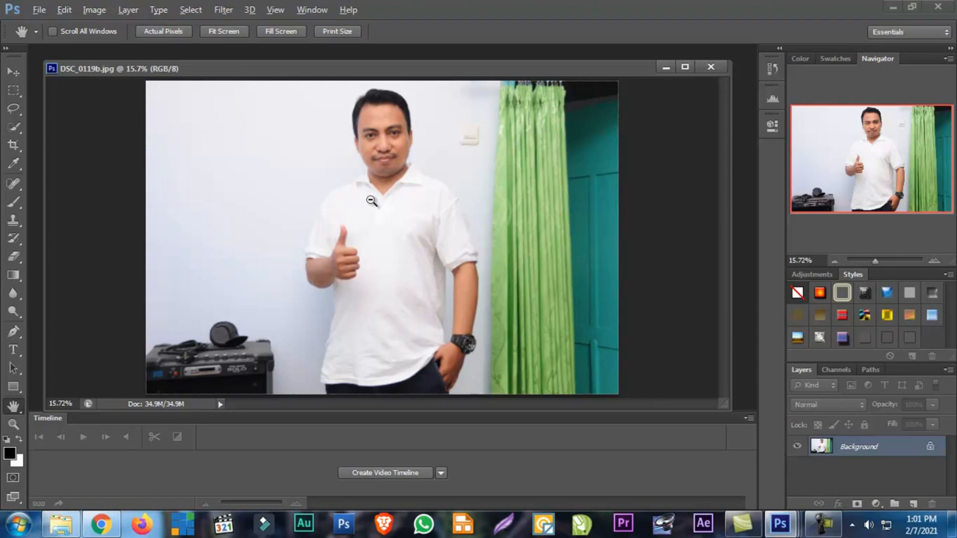
{"action": "scroll", "coordinate": [371, 201], "scroll_direction": "up", "scroll_amount": 8}
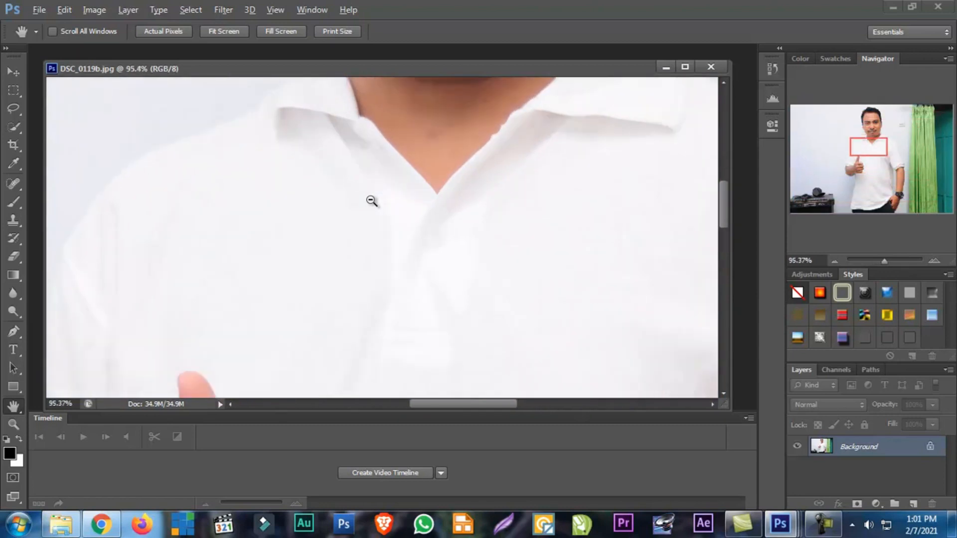
Zoom the photo out and in repeatedly around the man's face and collar, finishing at 88.77%
{"action": "scroll", "coordinate": [382, 189], "scroll_direction": "down", "scroll_amount": 8}
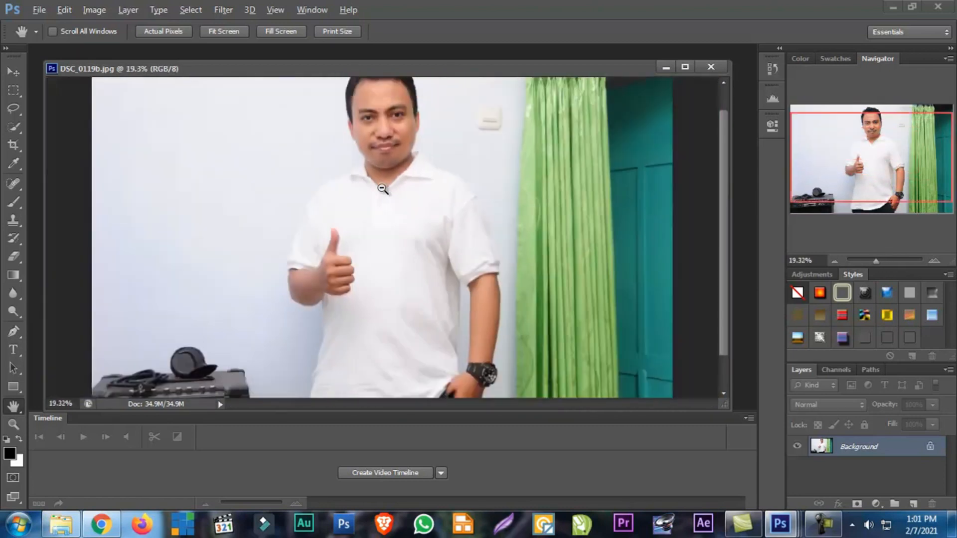
{"action": "scroll", "coordinate": [383, 189], "scroll_direction": "down", "scroll_amount": 4}
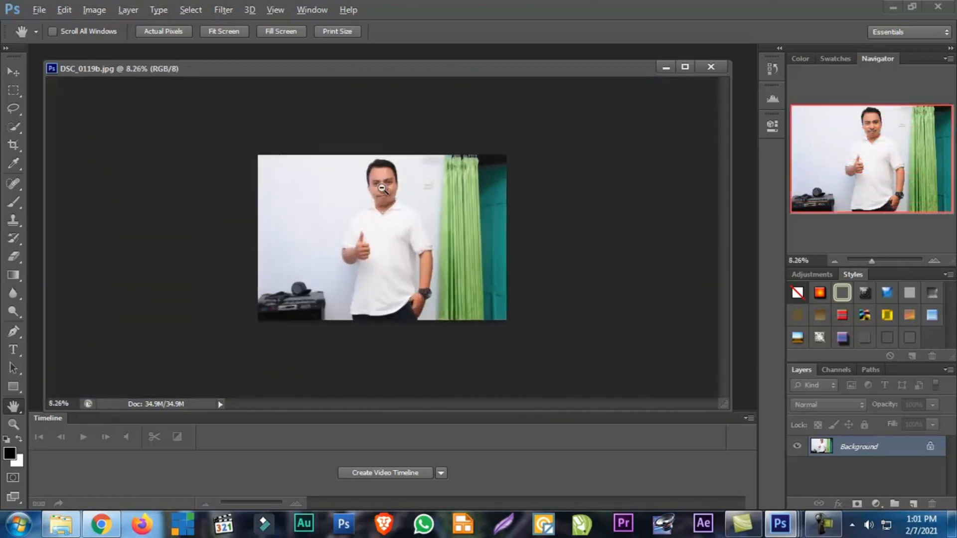
{"action": "scroll", "coordinate": [382, 188], "scroll_direction": "up", "scroll_amount": 10}
{"action": "scroll", "coordinate": [382, 185], "scroll_direction": "down", "scroll_amount": 10}
{"action": "scroll", "coordinate": [380, 183], "scroll_direction": "up", "scroll_amount": 2}
{"action": "scroll", "coordinate": [380, 182], "scroll_direction": "down", "scroll_amount": 2}
{"action": "scroll", "coordinate": [381, 182], "scroll_direction": "up", "scroll_amount": 4}
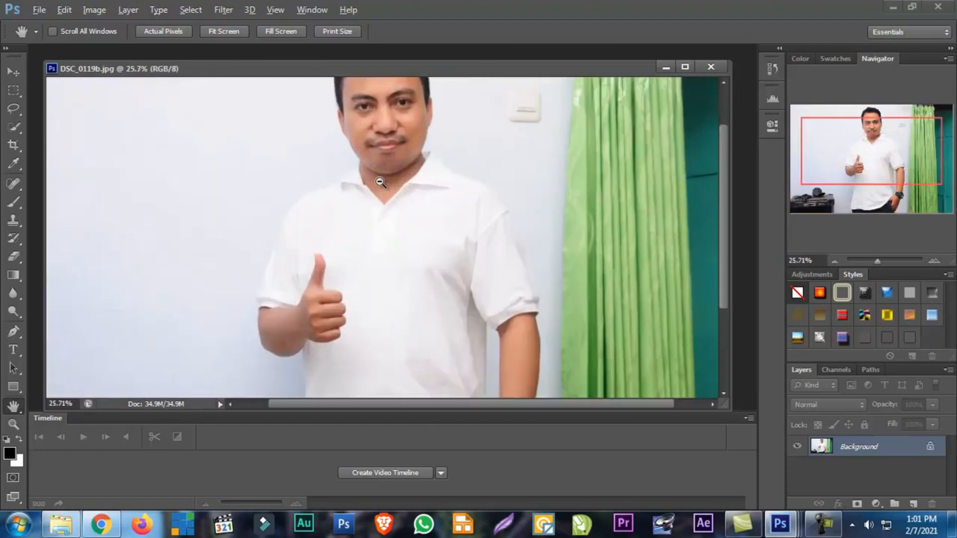
{"action": "scroll", "coordinate": [381, 182], "scroll_direction": "up", "scroll_amount": 5}
{"action": "scroll", "coordinate": [380, 182], "scroll_direction": "down", "scroll_amount": 2}
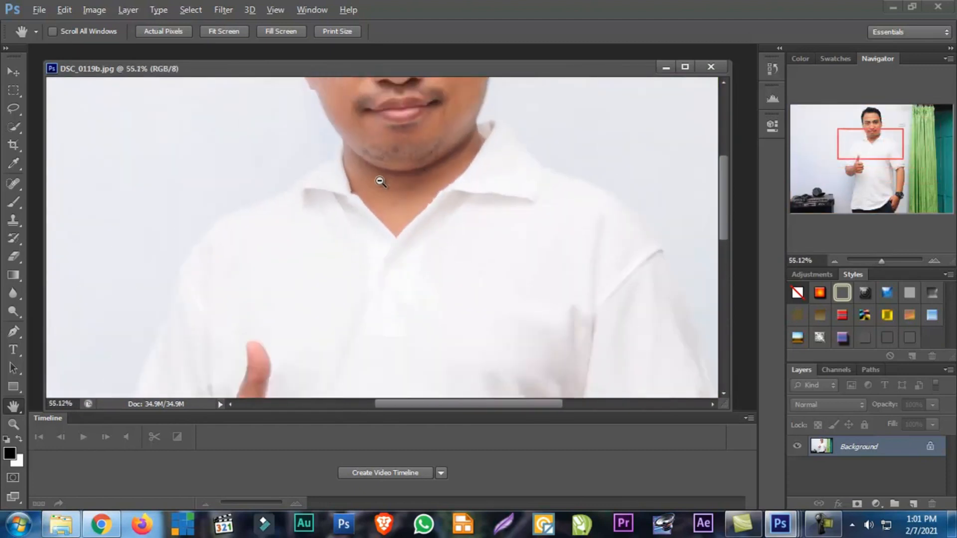
{"action": "scroll", "coordinate": [380, 182], "scroll_direction": "up", "scroll_amount": 2}
{"action": "key", "text": "alt"}
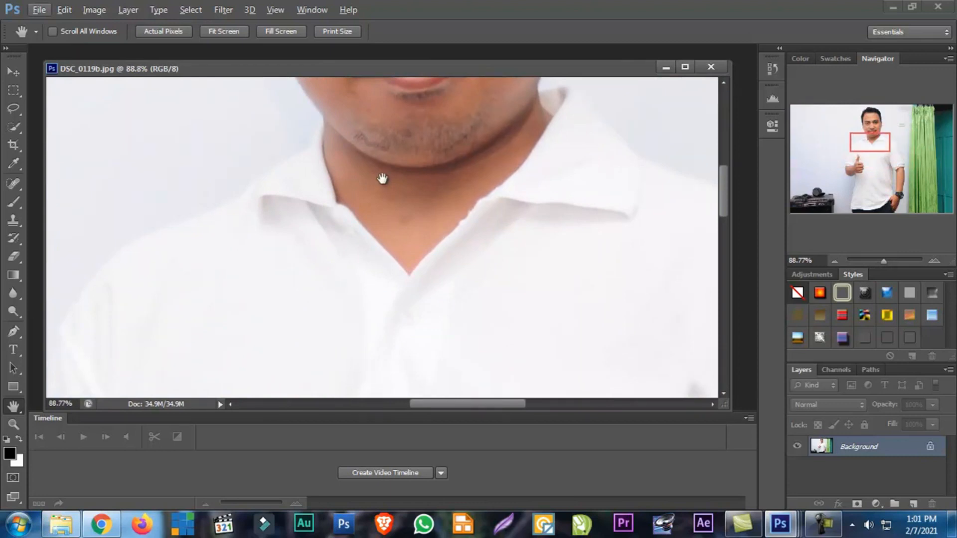
Pan around the man's face with the Hand tool, briefly trying the Move tool, and zoom out to 14.76%
{"action": "left_click_drag", "start_coordinate": [393, 130], "coordinate": [316, 179]}
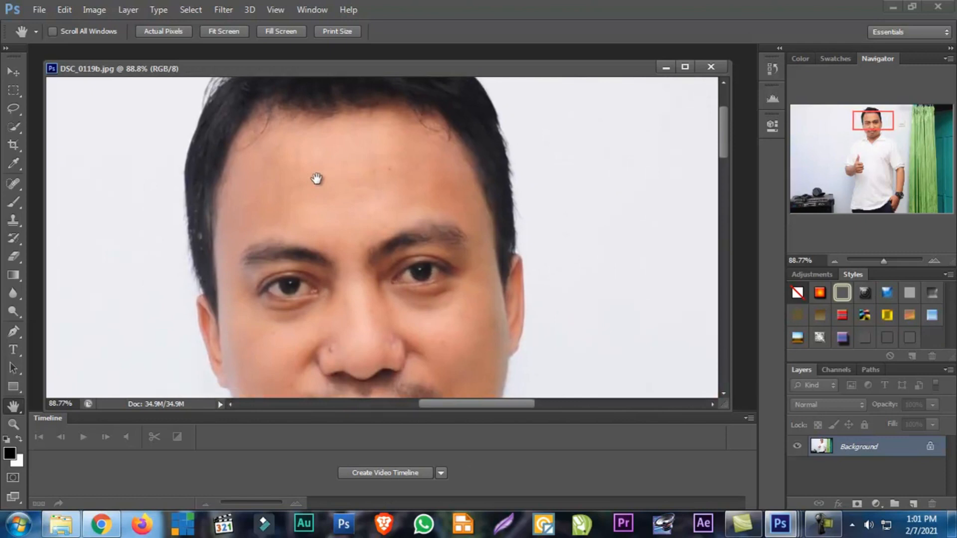
{"action": "key", "text": "v"}
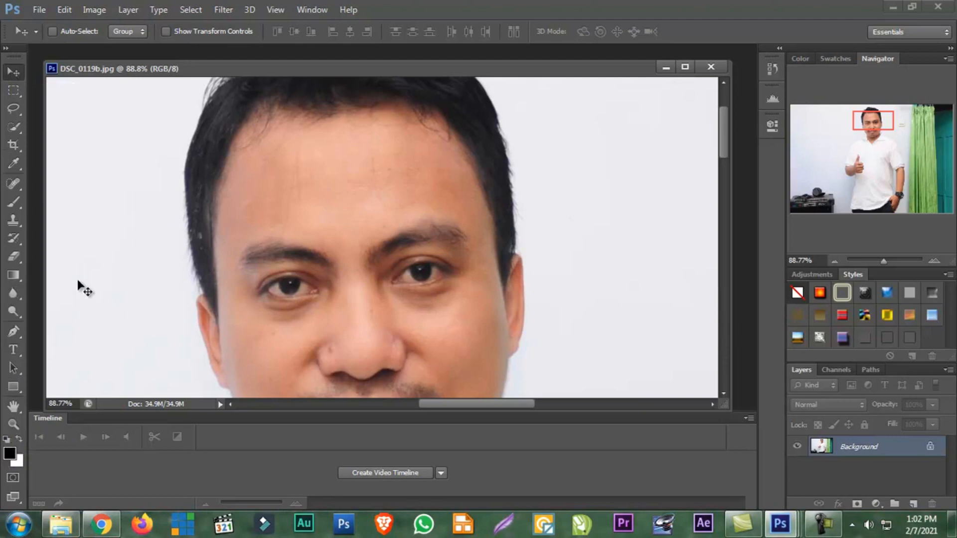
{"action": "key", "text": "h"}
{"action": "left_click_drag", "start_coordinate": [296, 267], "coordinate": [249, 342]}
{"action": "left_click_drag", "start_coordinate": [294, 202], "coordinate": [315, 261]}
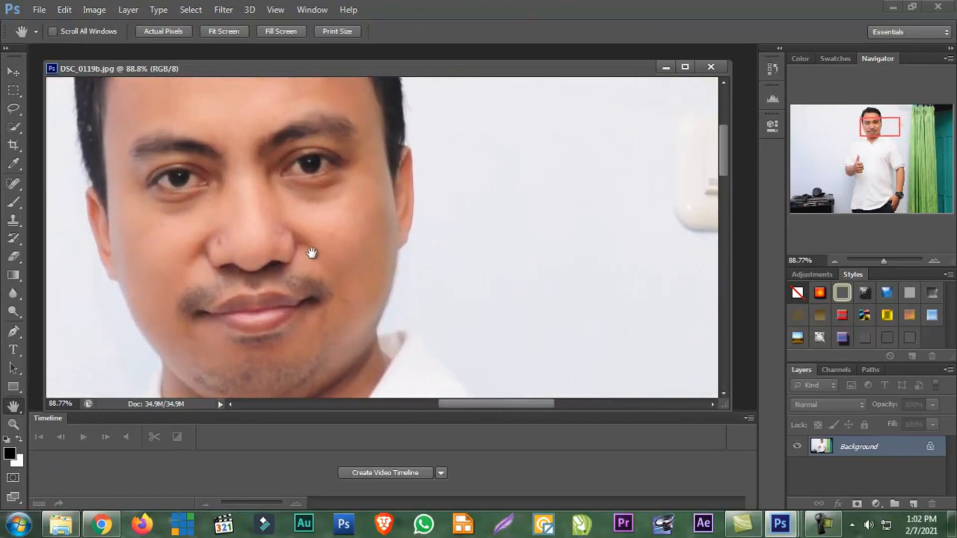
{"action": "scroll", "coordinate": [308, 248], "scroll_direction": "down", "scroll_amount": 4}
{"action": "scroll", "coordinate": [307, 249], "scroll_direction": "down", "scroll_amount": 4}
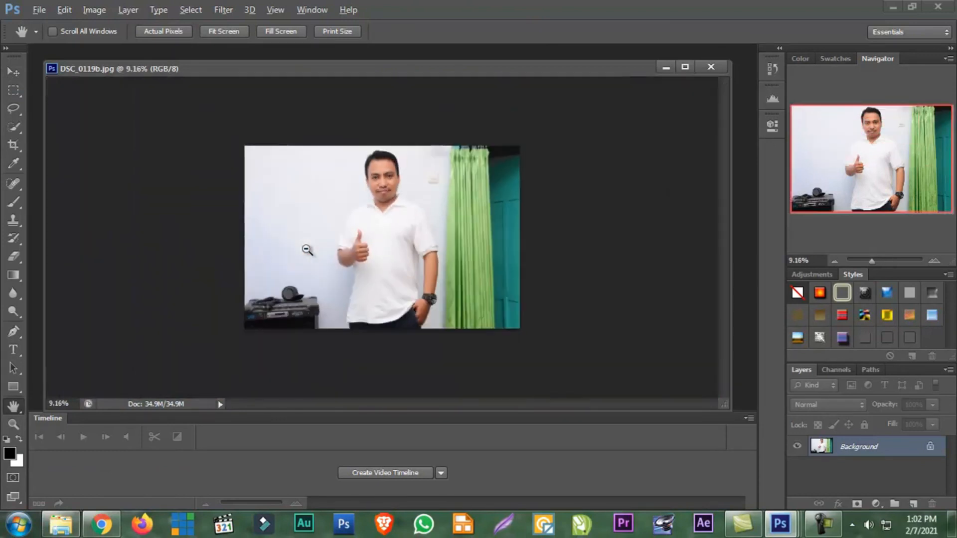
{"action": "scroll", "coordinate": [319, 243], "scroll_direction": "up", "scroll_amount": 2}
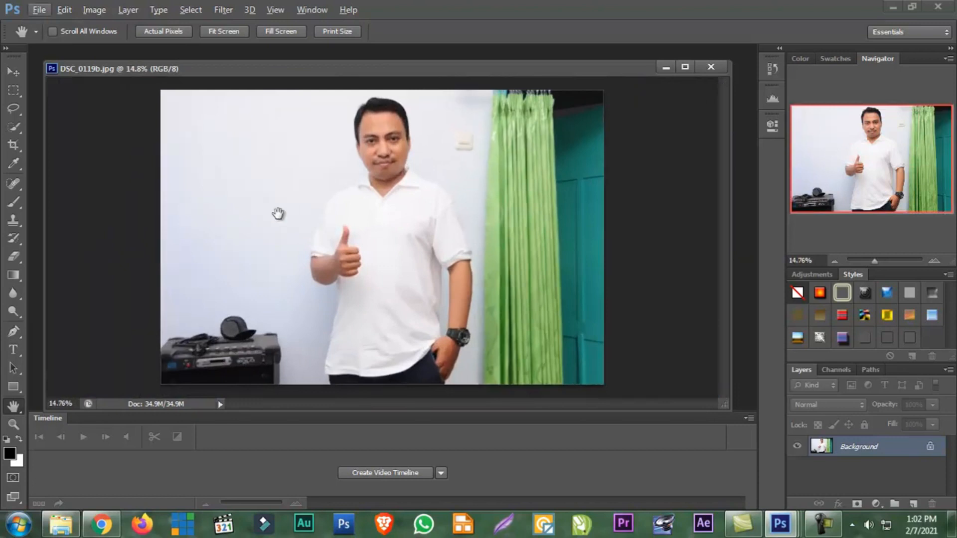
Activate the Move tool and rearrange the narrowed photo window and Untitled-1 so they partly overlap, with the photo in front
{"action": "left_click", "coordinate": [15, 73]}
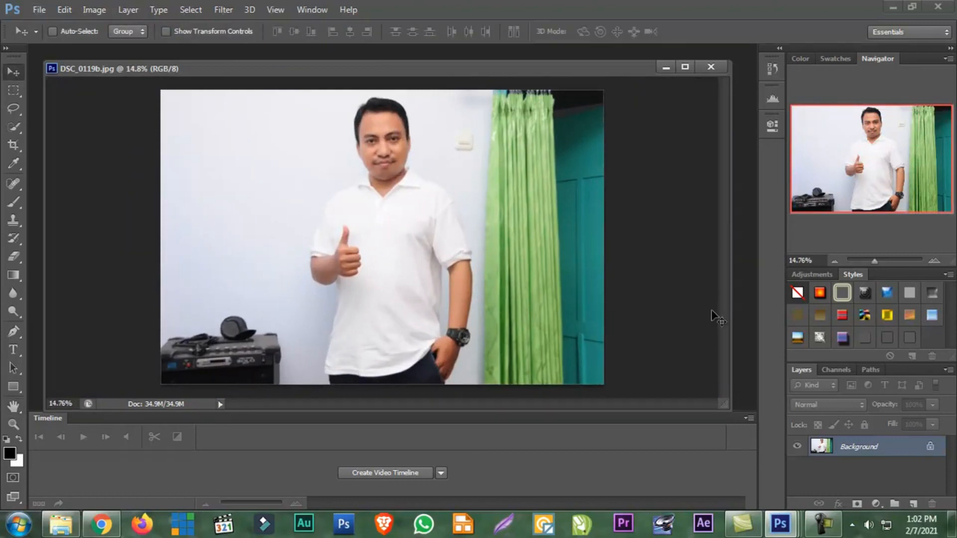
{"action": "left_click_drag", "start_coordinate": [729, 219], "coordinate": [506, 209]}
{"action": "left_click", "coordinate": [639, 193]}
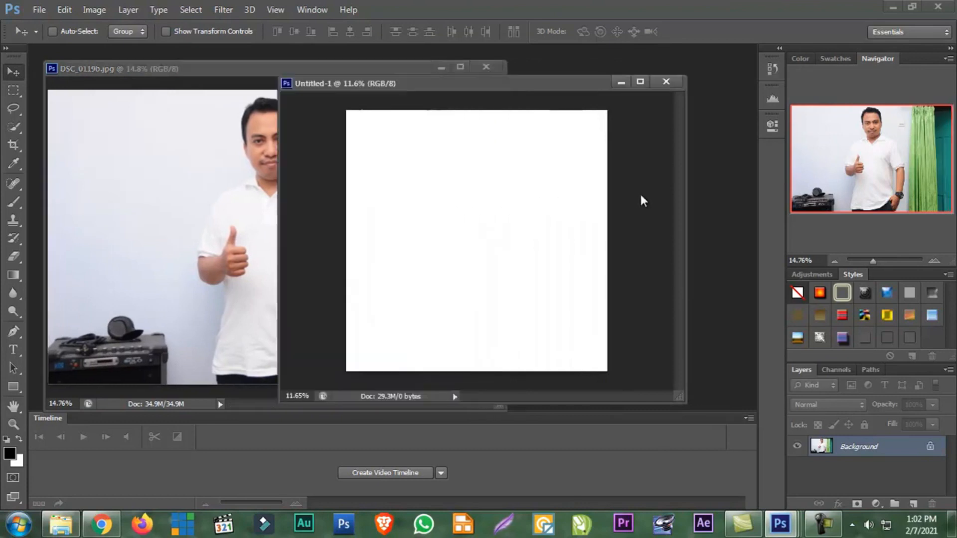
{"action": "left_click_drag", "start_coordinate": [506, 88], "coordinate": [544, 91]}
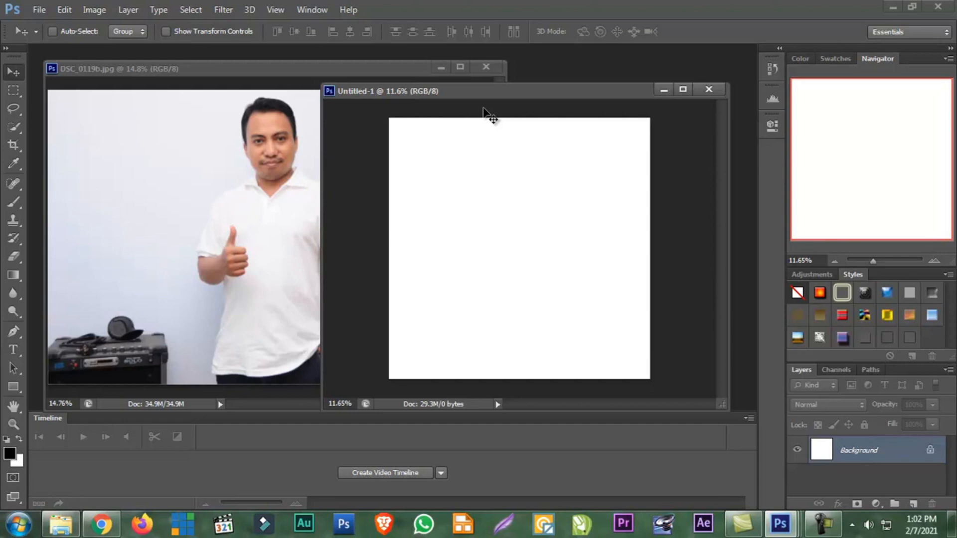
{"action": "left_click", "coordinate": [149, 109]}
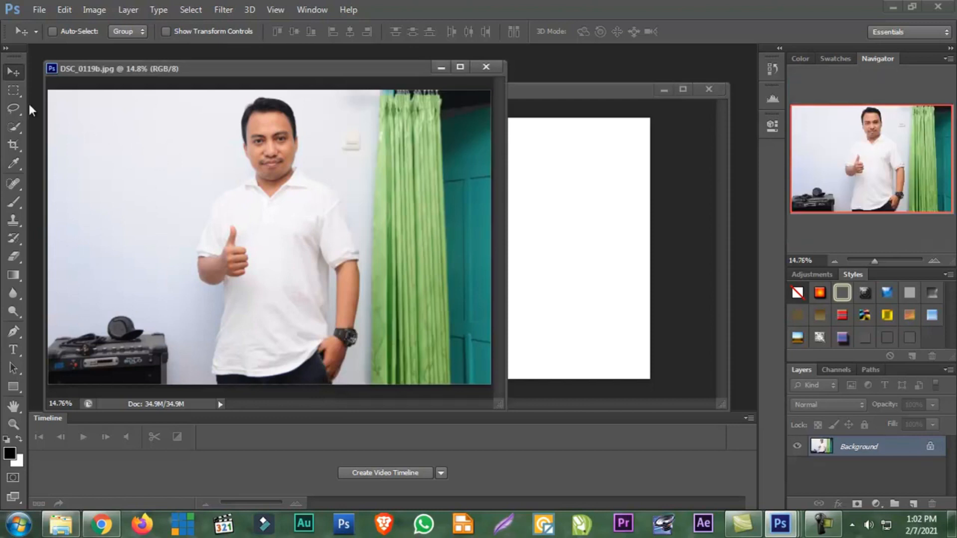
Review the Lasso and Quick Selection tool variants, and activate the Quick Selection Tool
{"action": "left_click", "coordinate": [13, 128]}
{"action": "left_click", "coordinate": [16, 115]}
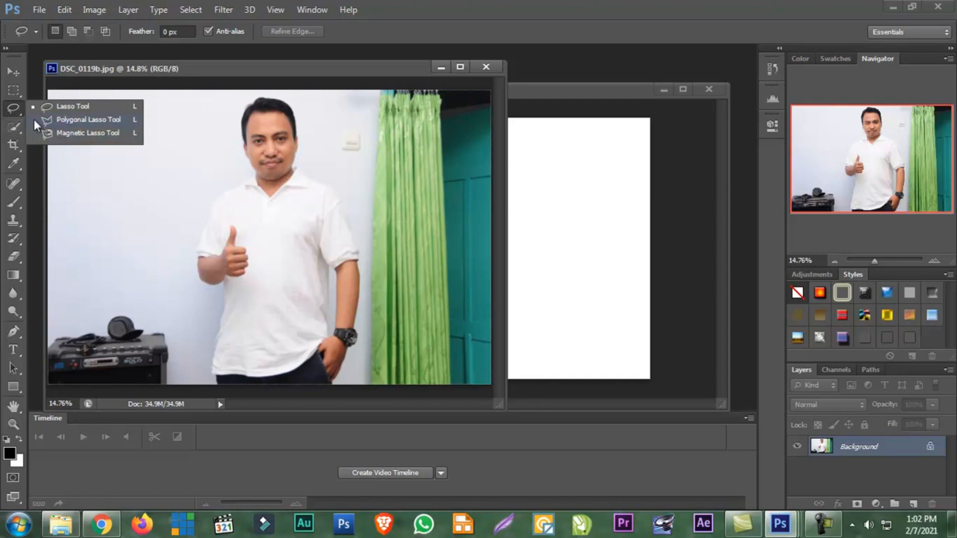
{"action": "left_click", "coordinate": [42, 109]}
{"action": "left_click", "coordinate": [13, 124]}
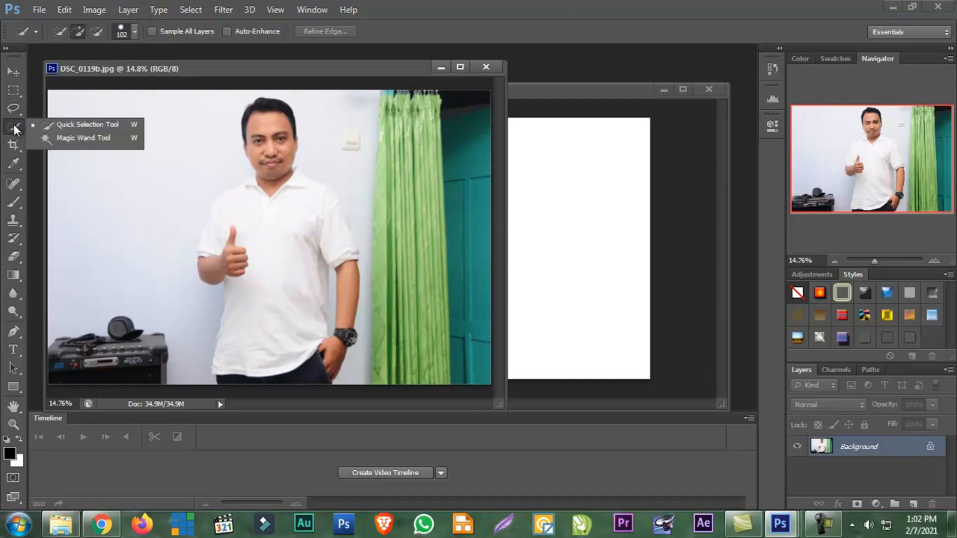
{"action": "left_click", "coordinate": [69, 124]}
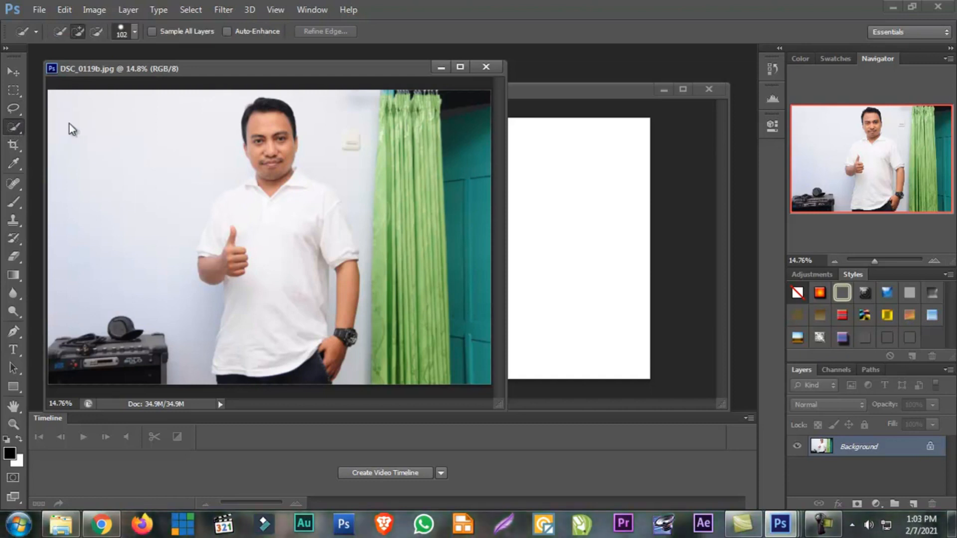
{"action": "left_click", "coordinate": [5, 127]}
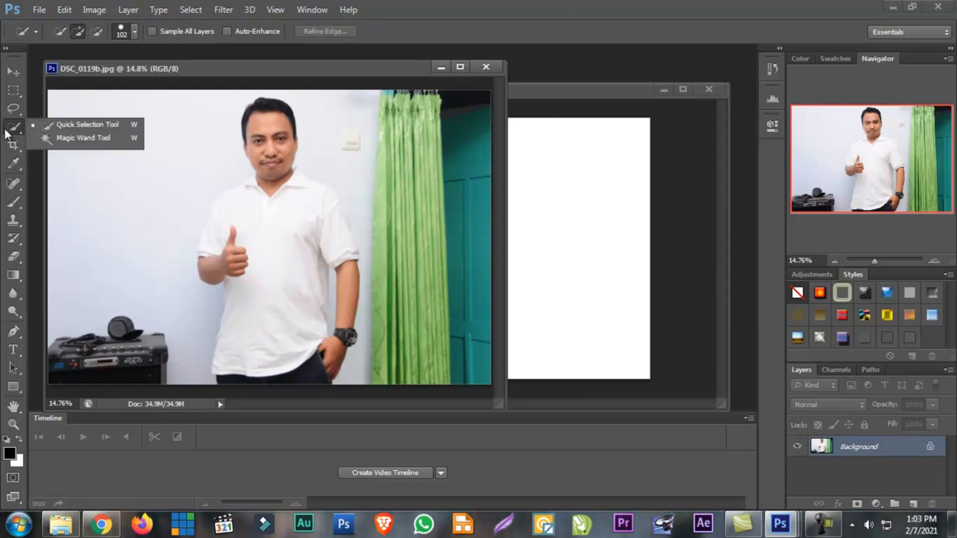
{"action": "left_click", "coordinate": [69, 129]}
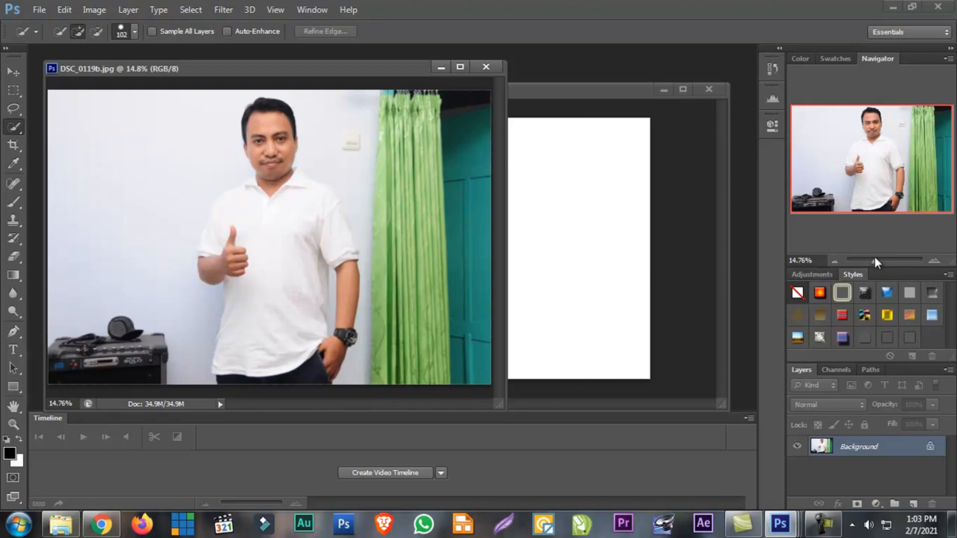
Zoom the photo to 17.38% in an enlarged window, and set the Quick Selection brush size to 51 px
{"action": "left_click_drag", "start_coordinate": [876, 263], "coordinate": [879, 262]}
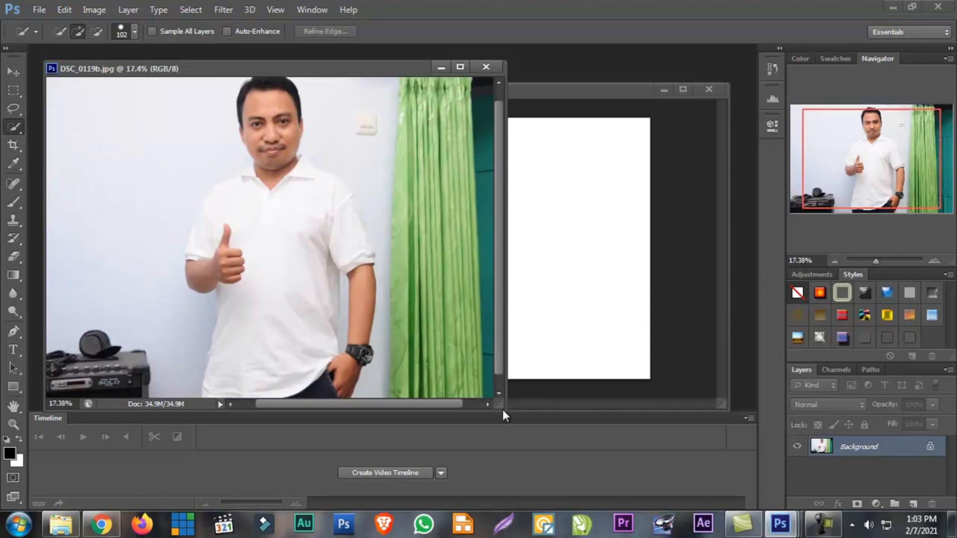
{"action": "left_click_drag", "start_coordinate": [505, 417], "coordinate": [530, 492]}
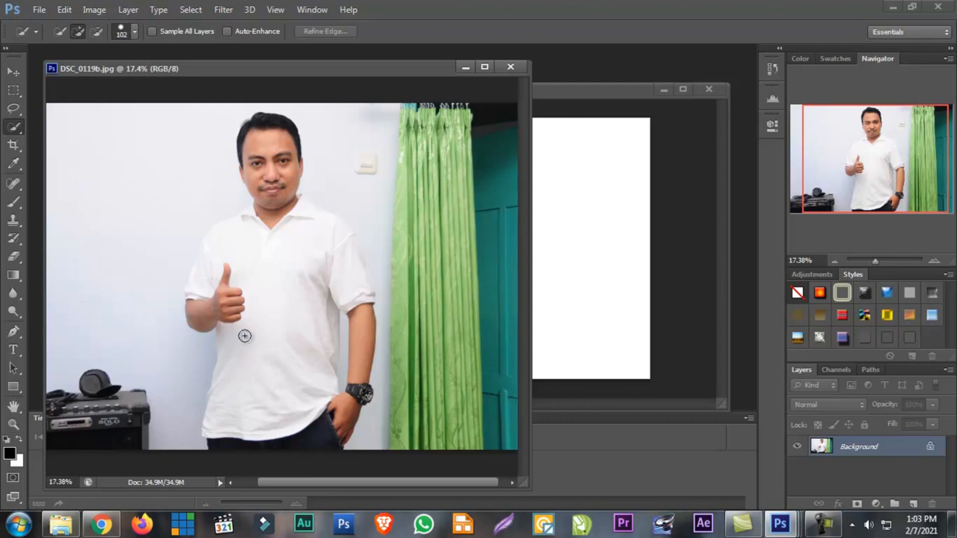
{"action": "right_click", "coordinate": [10, 129]}
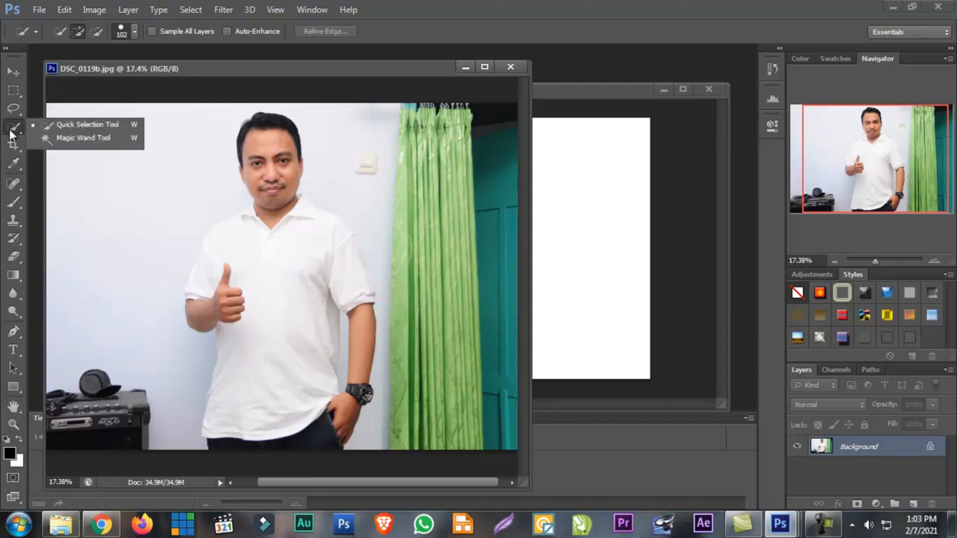
{"action": "left_click", "coordinate": [99, 122]}
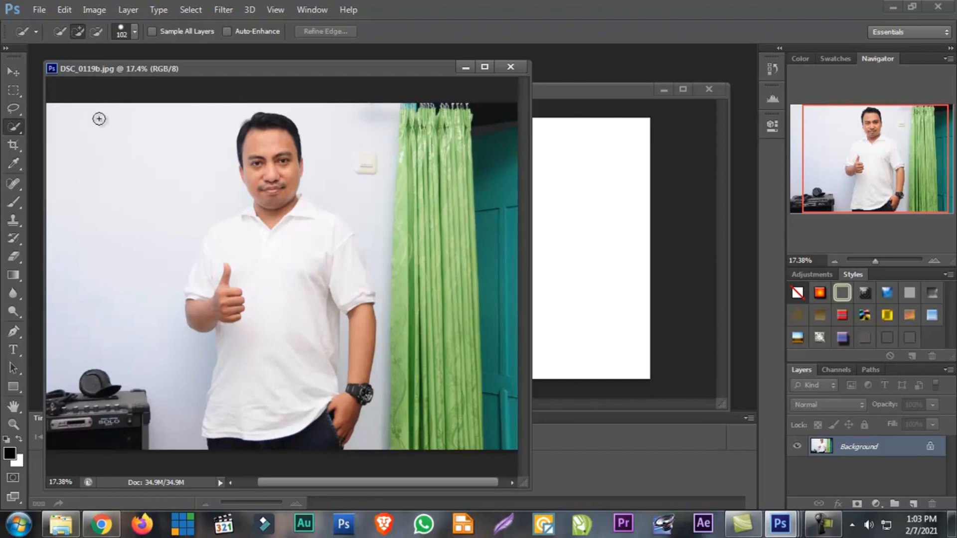
{"action": "left_click", "coordinate": [133, 33]}
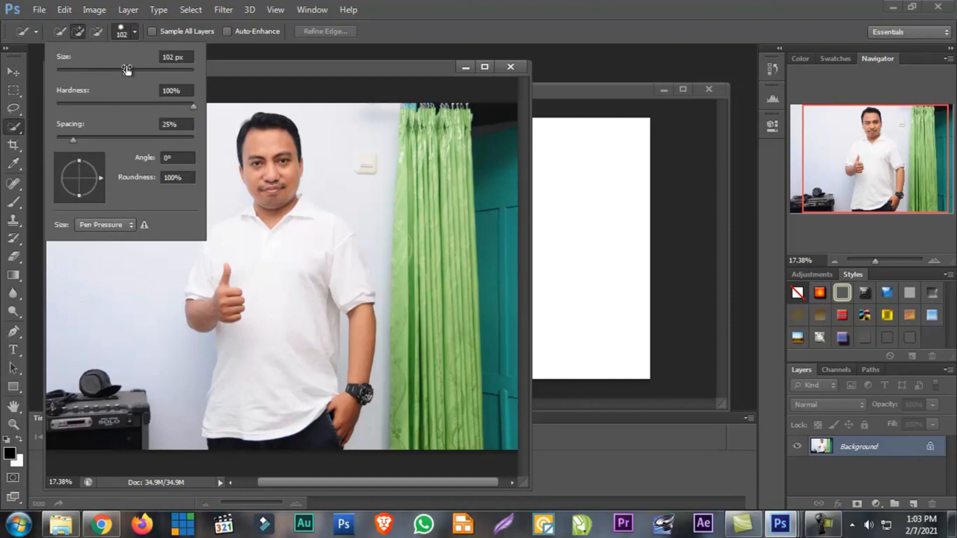
{"action": "left_click_drag", "start_coordinate": [125, 72], "coordinate": [92, 72]}
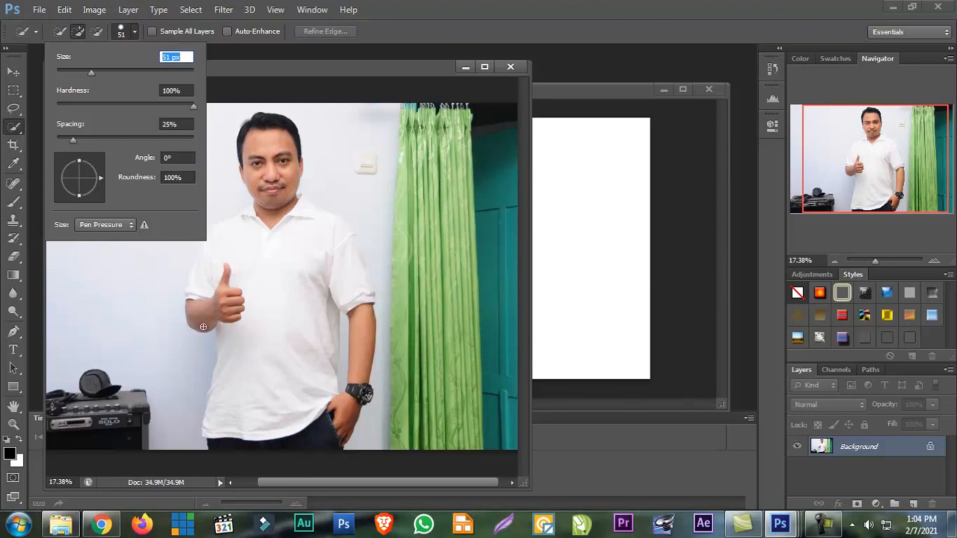
Quick-select the man's head and upper body, and subtract the wall and green curtain from the selection
{"action": "mouse_move", "coordinate": [246, 133]}
{"action": "left_mouse_down"}
{"action": "mouse_move", "coordinate": [245, 149]}
{"action": "mouse_move", "coordinate": [262, 135]}
{"action": "mouse_move", "coordinate": [269, 210]}
{"action": "mouse_move", "coordinate": [213, 235]}
{"action": "mouse_move", "coordinate": [192, 306]}
{"action": "mouse_move", "coordinate": [235, 300]}
{"action": "mouse_move", "coordinate": [251, 270]}
{"action": "mouse_move", "coordinate": [333, 259]}
{"action": "mouse_move", "coordinate": [339, 249]}
{"action": "mouse_move", "coordinate": [327, 223]}
{"action": "mouse_move", "coordinate": [300, 200]}
{"action": "left_mouse_up"}
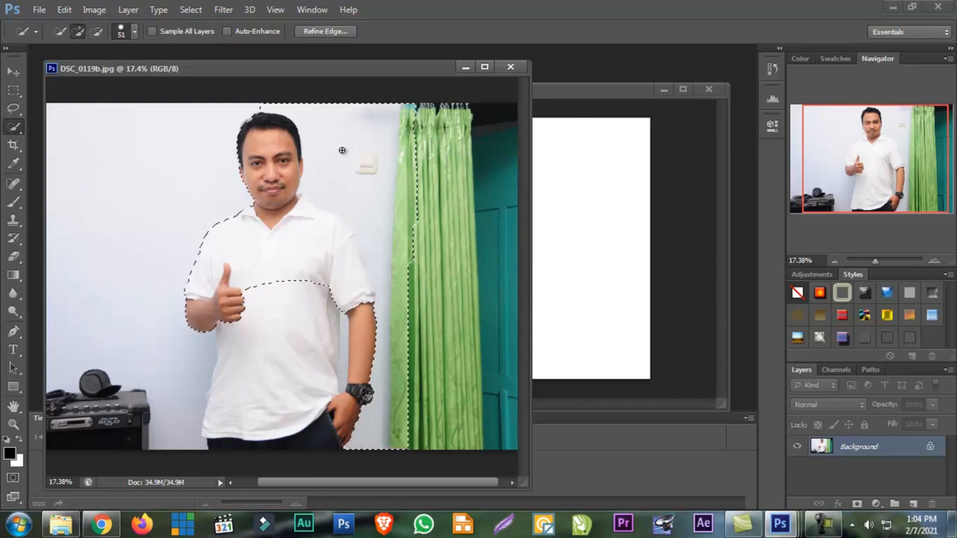
{"action": "key", "text": "alt"}
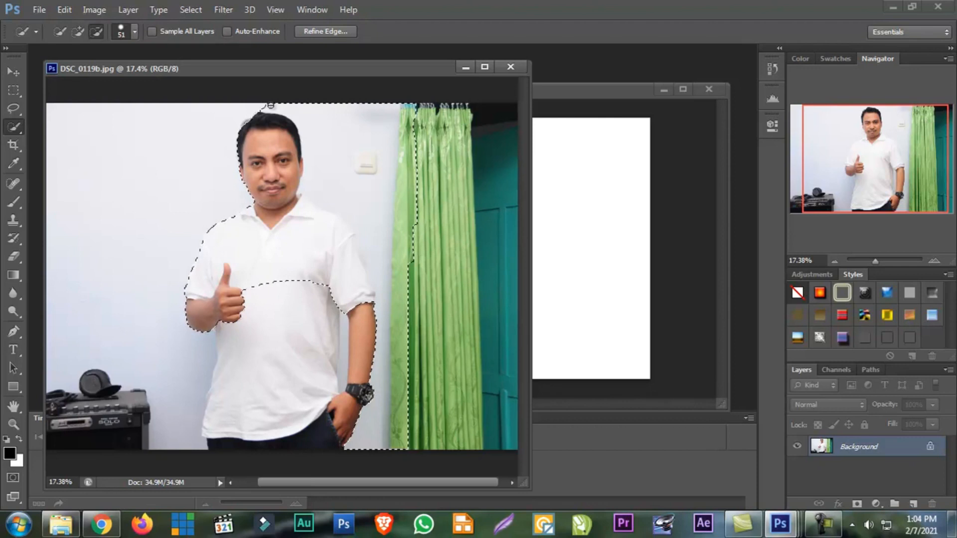
{"action": "mouse_move", "coordinate": [333, 133]}
{"action": "left_mouse_down"}
{"action": "mouse_move", "coordinate": [388, 173]}
{"action": "mouse_move", "coordinate": [420, 102]}
{"action": "mouse_move", "coordinate": [404, 258]}
{"action": "mouse_move", "coordinate": [426, 215]}
{"action": "mouse_move", "coordinate": [413, 238]}
{"action": "mouse_move", "coordinate": [390, 416]}
{"action": "left_mouse_up"}
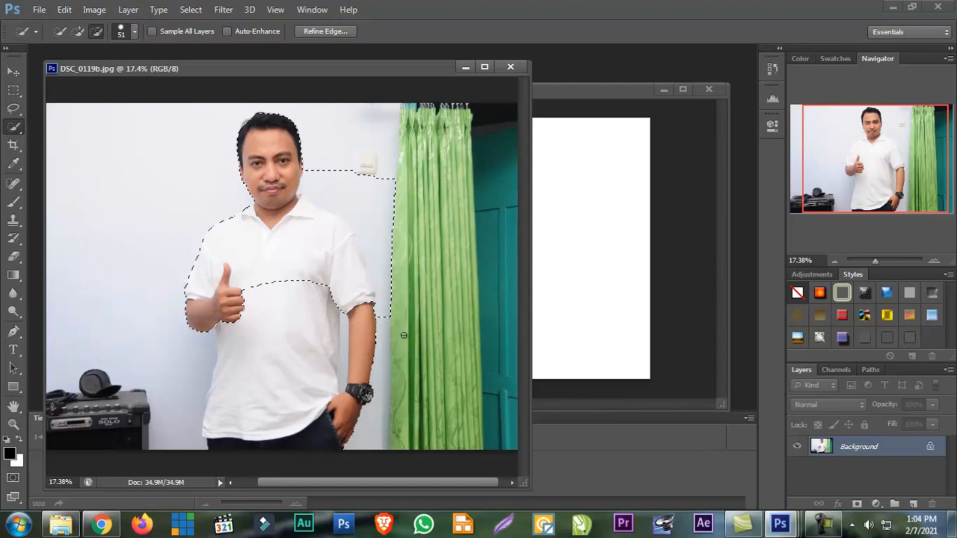
{"action": "left_click_drag", "start_coordinate": [393, 300], "coordinate": [377, 231]}
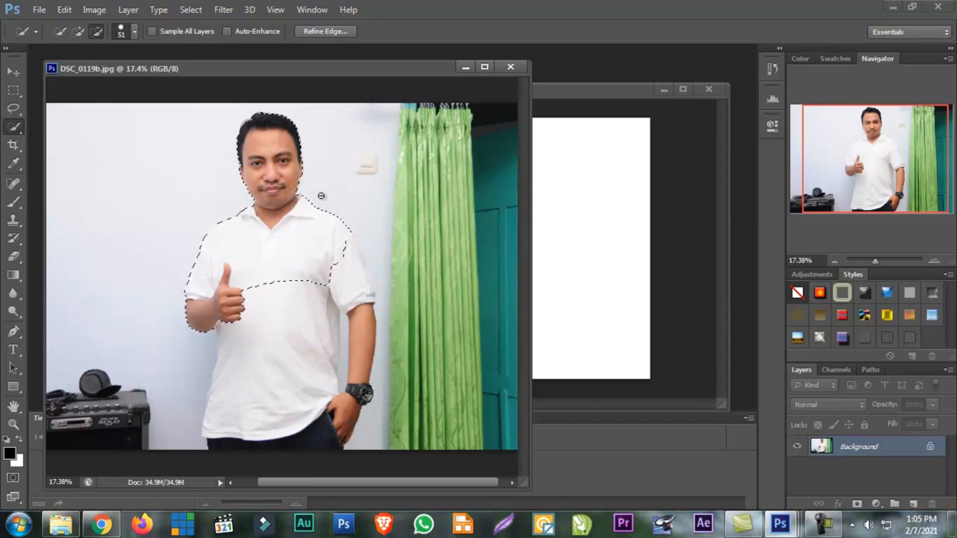
Add the shirt sleeve beside the curtain to the selection, and subtract the wall along its edge at 30.12% zoom
{"action": "key", "text": "shift"}
{"action": "left_click_drag", "start_coordinate": [343, 244], "coordinate": [355, 260]}
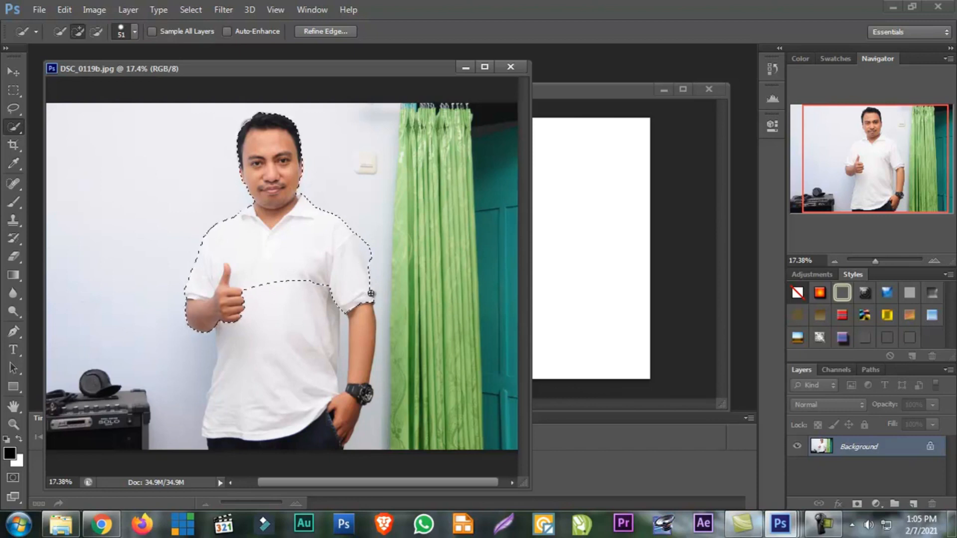
{"action": "left_click", "coordinate": [379, 258]}
{"action": "left_click_drag", "start_coordinate": [875, 261], "coordinate": [880, 264]}
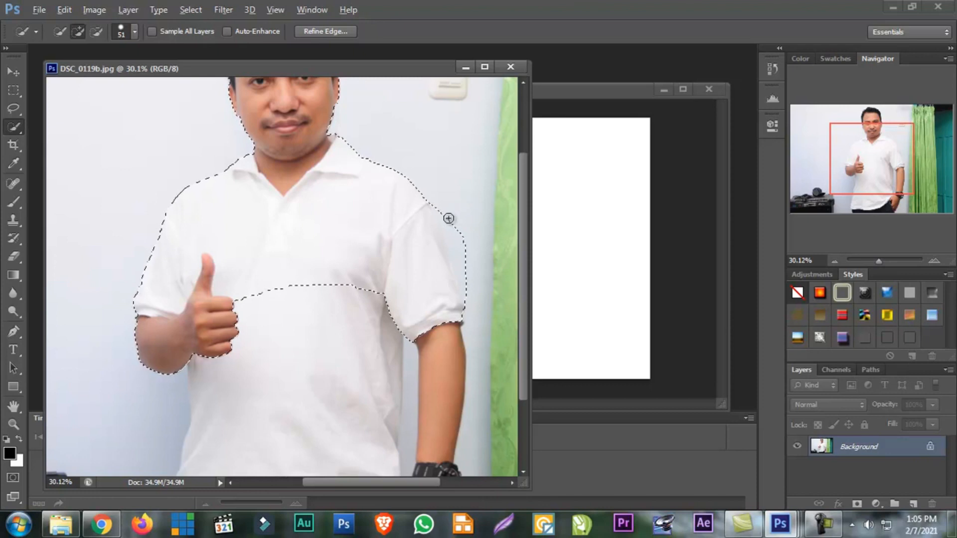
{"action": "key", "text": "alt"}
{"action": "left_click_drag", "start_coordinate": [446, 220], "coordinate": [466, 268]}
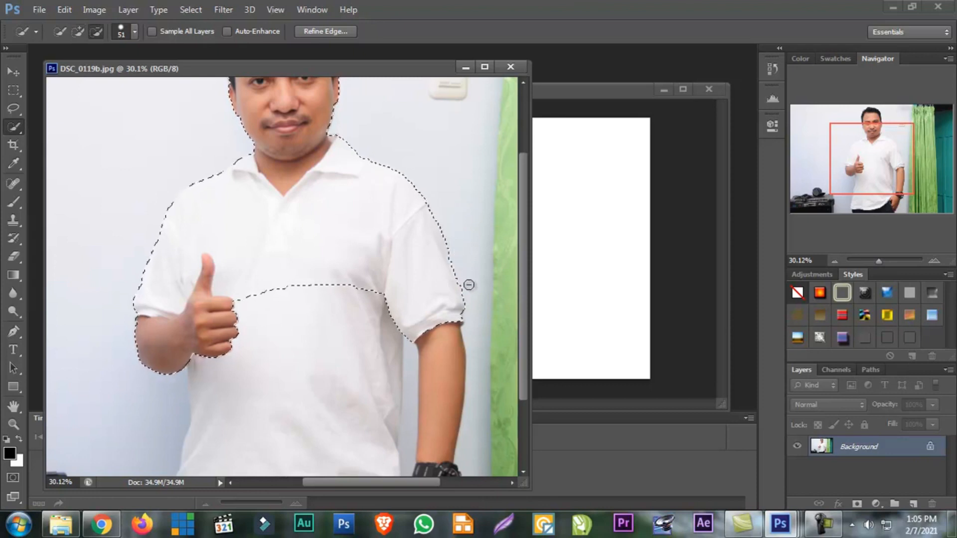
Add the watch arm and the lower shirt to the selection, and subtract the wall gap between arm and shirt
{"action": "mouse_move", "coordinate": [427, 227]}
{"action": "left_mouse_down"}
{"action": "mouse_move", "coordinate": [437, 302]}
{"action": "mouse_move", "coordinate": [426, 334]}
{"action": "mouse_move", "coordinate": [429, 392]}
{"action": "mouse_move", "coordinate": [449, 359]}
{"action": "mouse_move", "coordinate": [452, 323]}
{"action": "mouse_move", "coordinate": [448, 291]}
{"action": "mouse_move", "coordinate": [436, 359]}
{"action": "mouse_move", "coordinate": [410, 408]}
{"action": "left_mouse_up"}
{"action": "scroll", "coordinate": [449, 358], "scroll_direction": "down", "scroll_amount": 3}
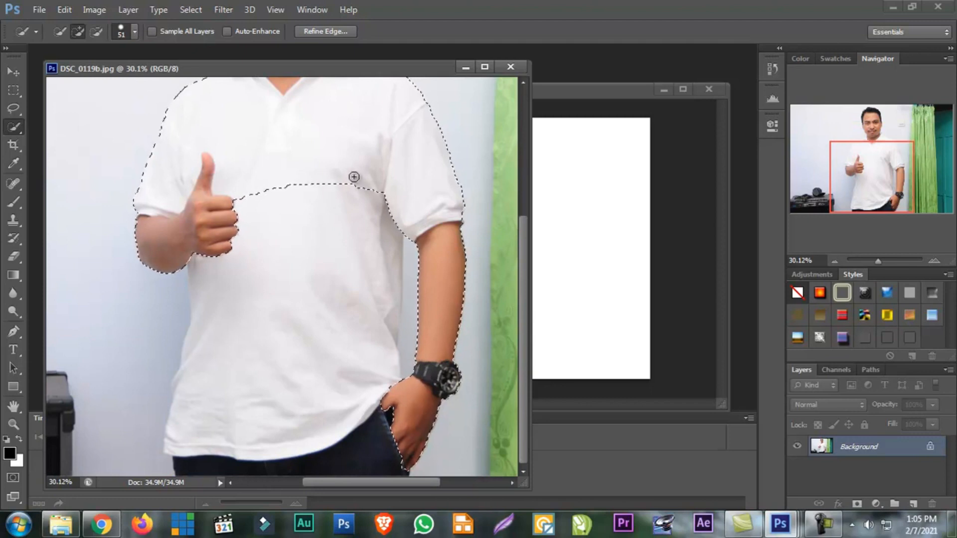
{"action": "mouse_move", "coordinate": [337, 274]}
{"action": "left_mouse_down"}
{"action": "mouse_move", "coordinate": [330, 313]}
{"action": "mouse_move", "coordinate": [352, 290]}
{"action": "left_mouse_up"}
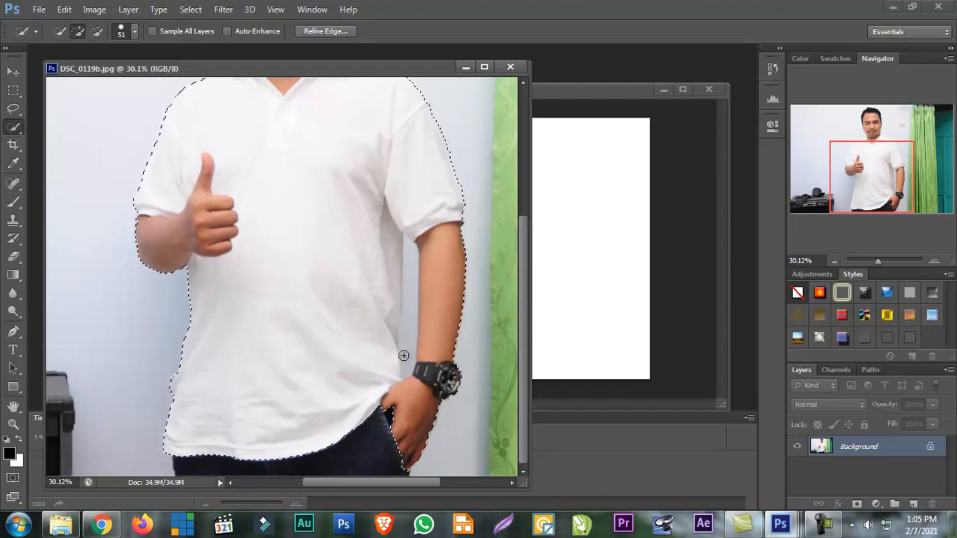
{"action": "key", "text": "alt"}
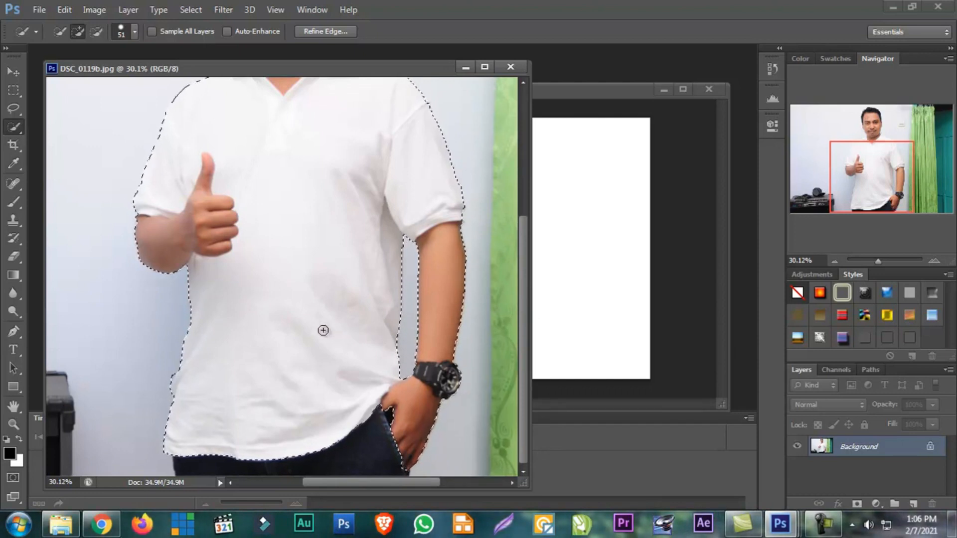
Add the dark trousers below the shirt hem to the selection of the man
{"action": "key", "text": "alt"}
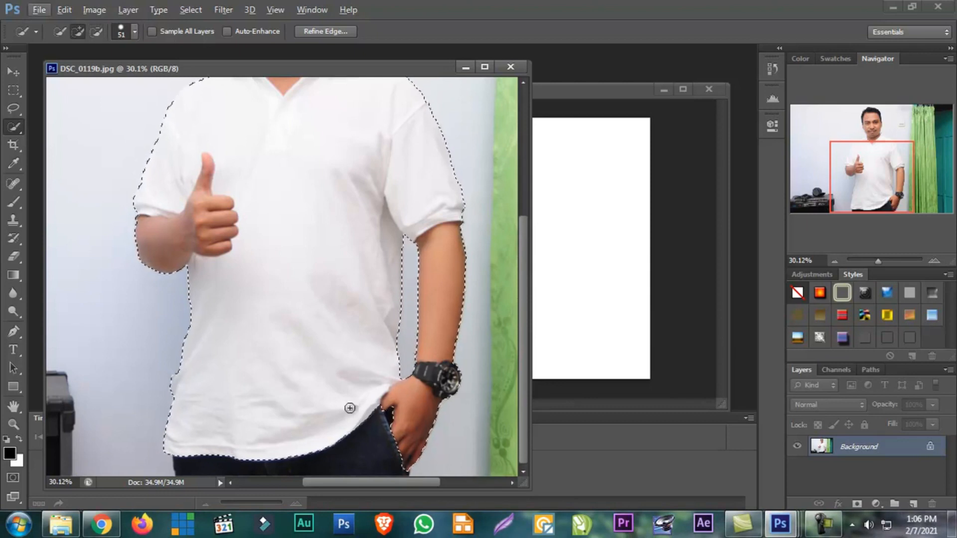
{"action": "left_click", "coordinate": [299, 453]}
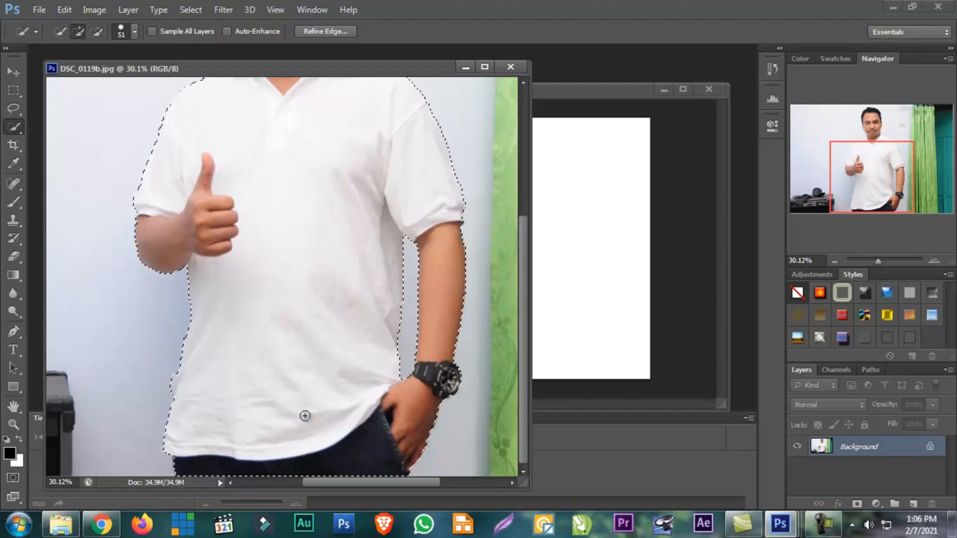
{"action": "scroll", "coordinate": [255, 334], "scroll_direction": "up", "scroll_amount": 3}
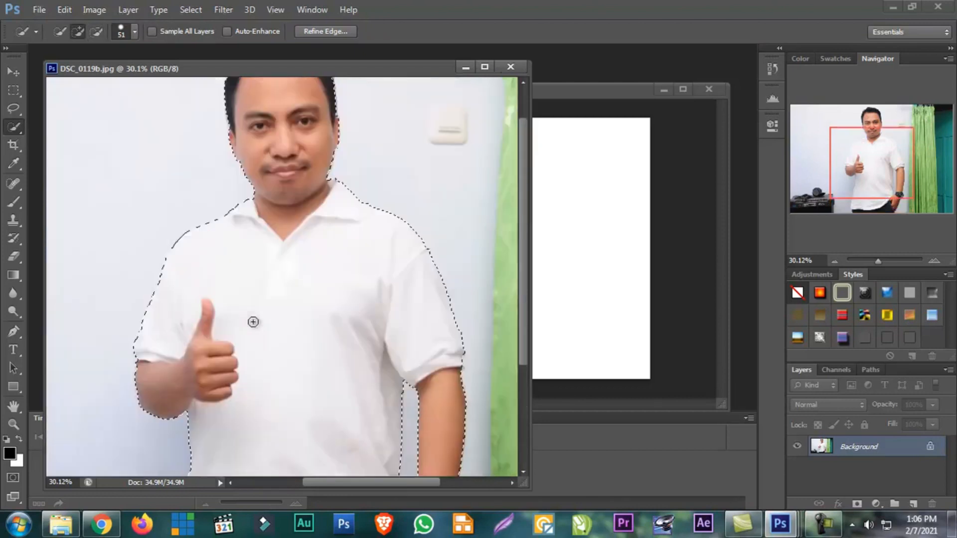
{"action": "scroll", "coordinate": [253, 322], "scroll_direction": "up", "scroll_amount": 2}
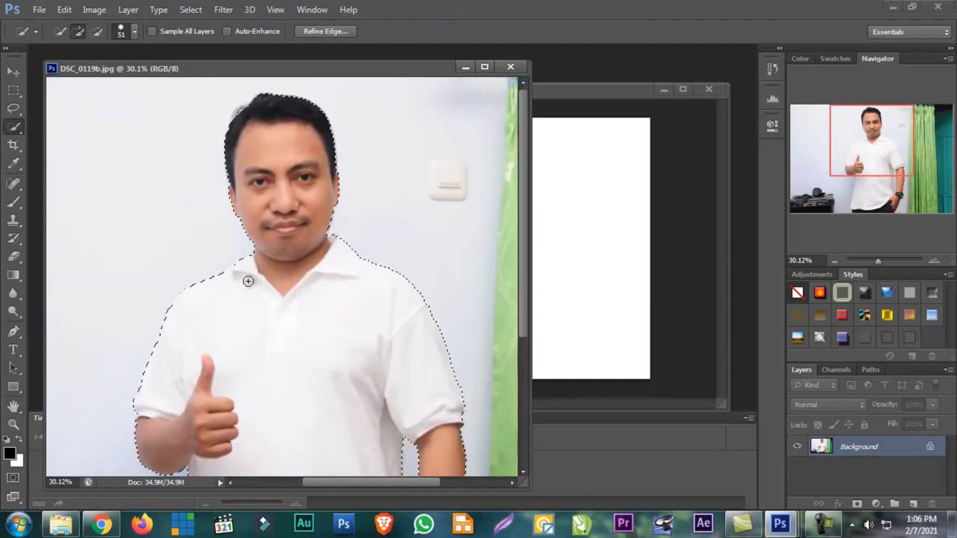
{"action": "left_click_drag", "start_coordinate": [880, 263], "coordinate": [877, 267]}
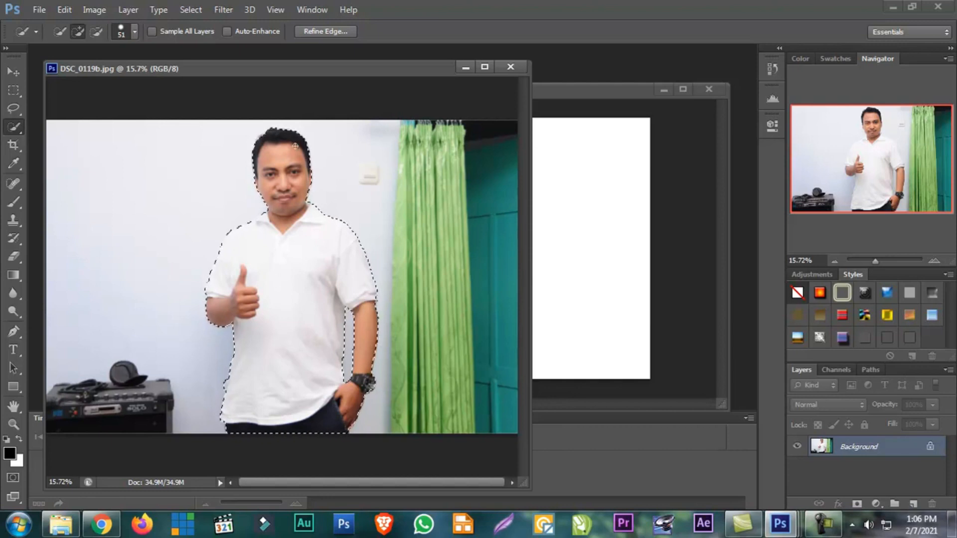
Refine the selection's edge with Smooth 19, Contrast 100% and a negative Shift Edge, output as a selection
{"action": "left_click", "coordinate": [328, 31]}
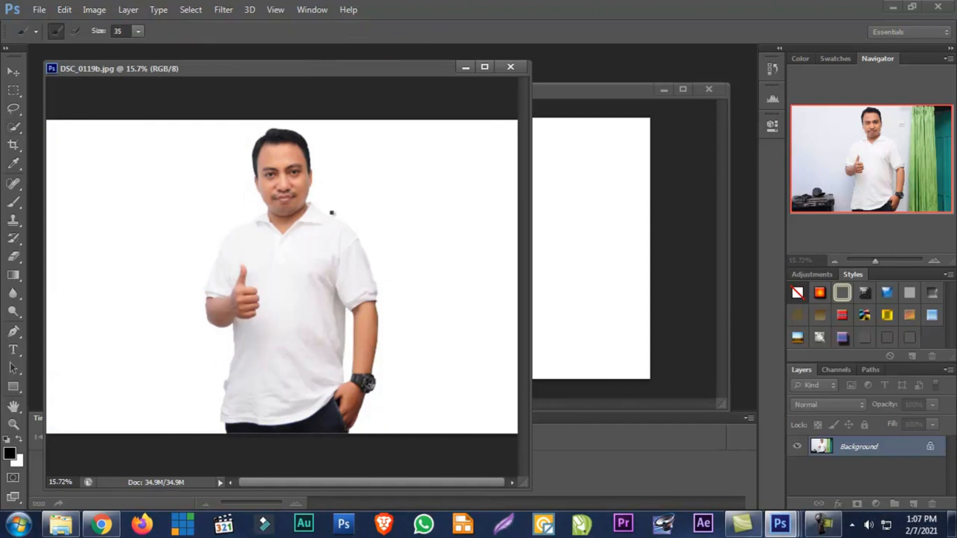
{"action": "left_click_drag", "start_coordinate": [689, 104], "coordinate": [621, 119]}
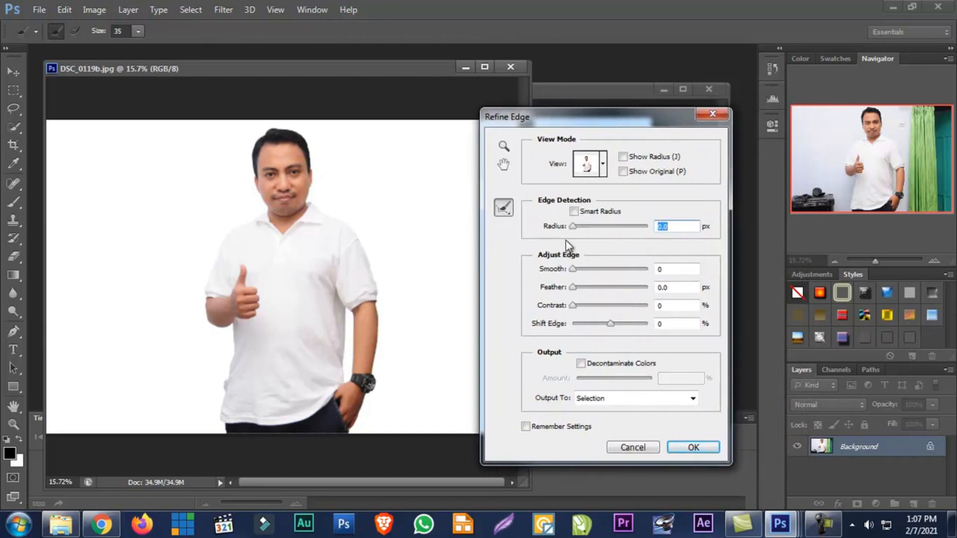
{"action": "mouse_move", "coordinate": [573, 270]}
{"action": "left_mouse_down"}
{"action": "mouse_move", "coordinate": [641, 271]}
{"action": "mouse_move", "coordinate": [564, 274]}
{"action": "left_mouse_up"}
{"action": "left_click_drag", "start_coordinate": [630, 273], "coordinate": [591, 269]}
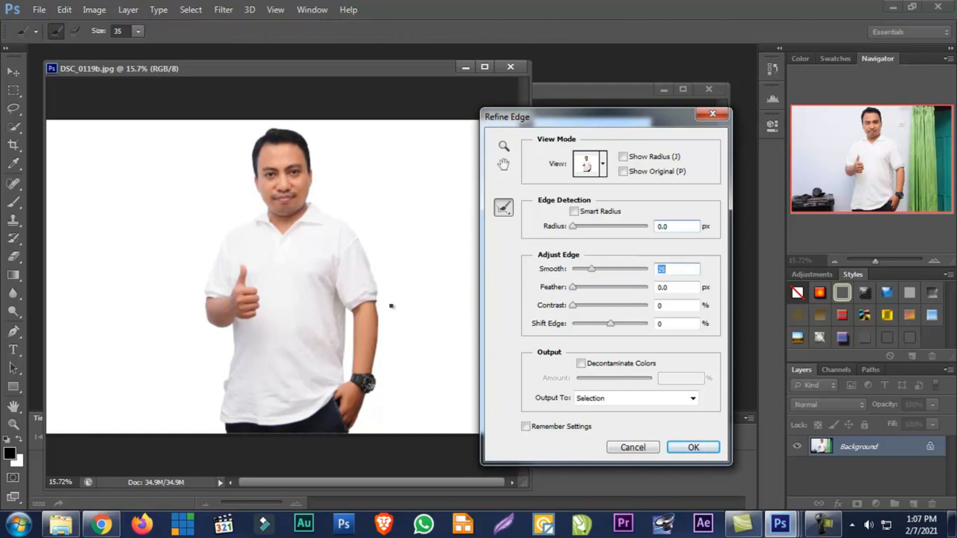
{"action": "left_click_drag", "start_coordinate": [591, 269], "coordinate": [654, 309]}
{"action": "left_click_drag", "start_coordinate": [646, 309], "coordinate": [604, 323]}
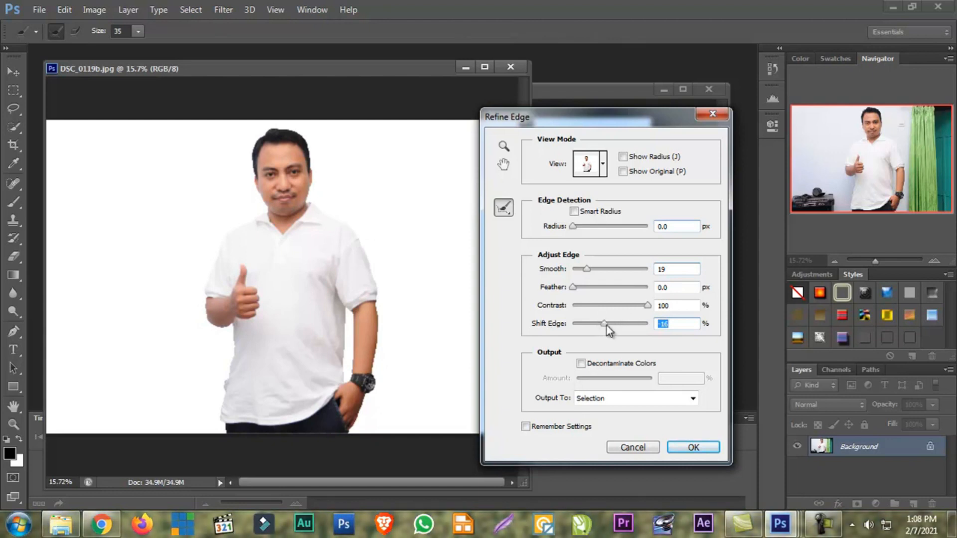
{"action": "left_click_drag", "start_coordinate": [605, 325], "coordinate": [596, 324]}
{"action": "left_click_drag", "start_coordinate": [593, 321], "coordinate": [594, 321]}
{"action": "left_click", "coordinate": [680, 447]}
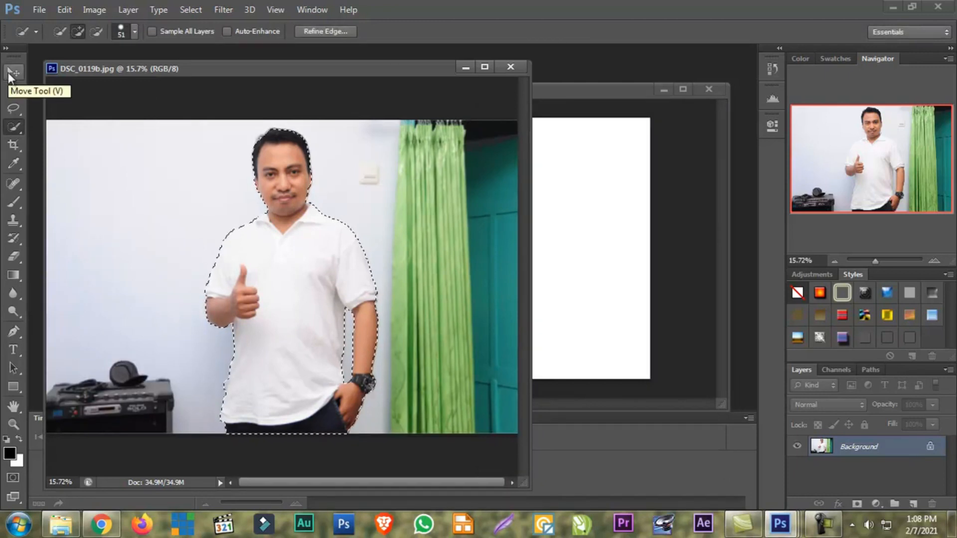
Copy the selected man into the blank Untitled-1 document with the Move tool
{"action": "left_click", "coordinate": [10, 73]}
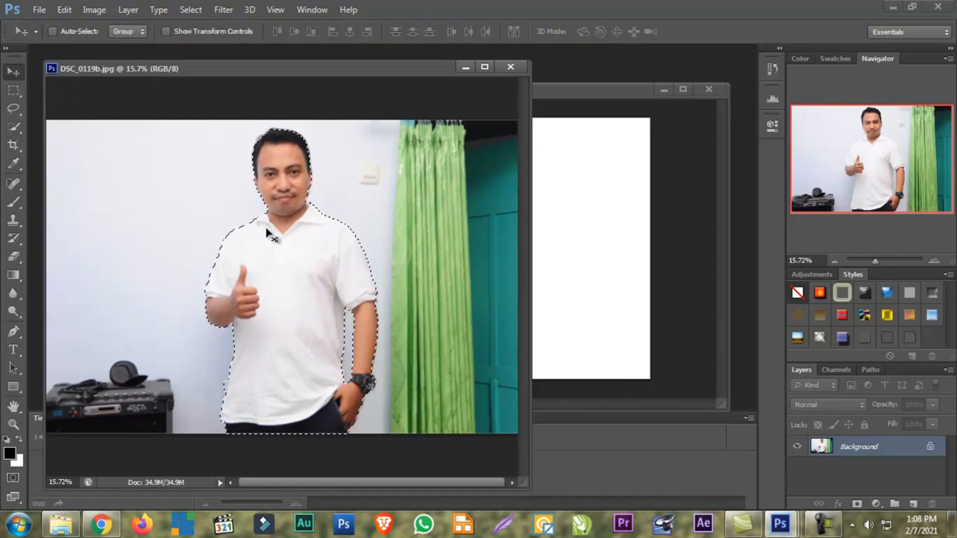
{"action": "left_click_drag", "start_coordinate": [267, 231], "coordinate": [559, 235]}
{"action": "left_click", "coordinate": [278, 284]}
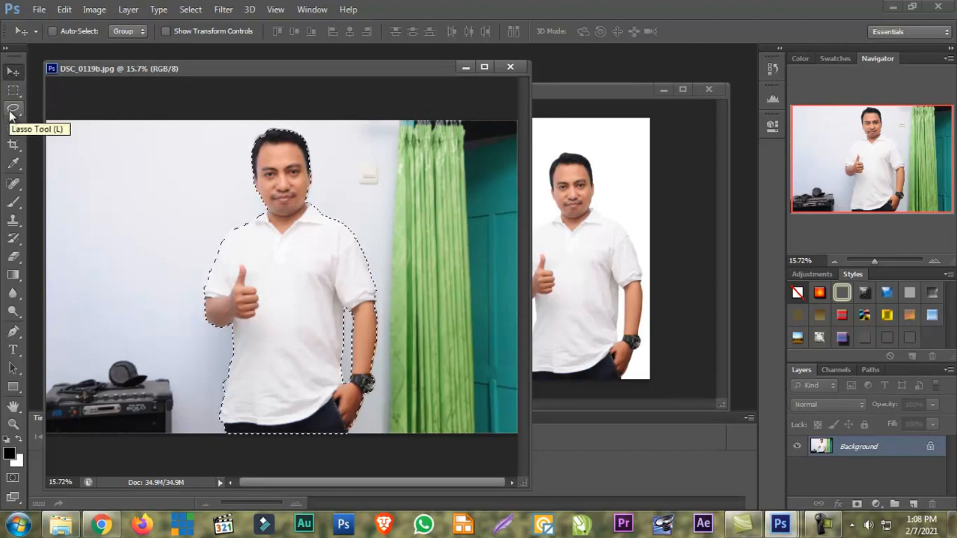
Try the marquee, lasso and Quick Selection tools on the selected man, and undo carrying the selection into Untitled-1
{"action": "left_click", "coordinate": [13, 90]}
{"action": "left_click", "coordinate": [14, 108]}
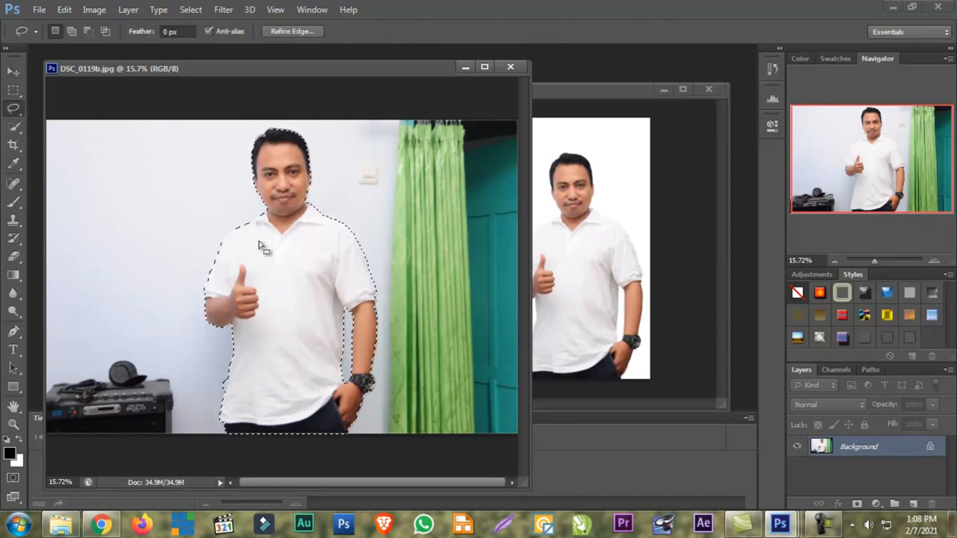
{"action": "left_click", "coordinate": [14, 126]}
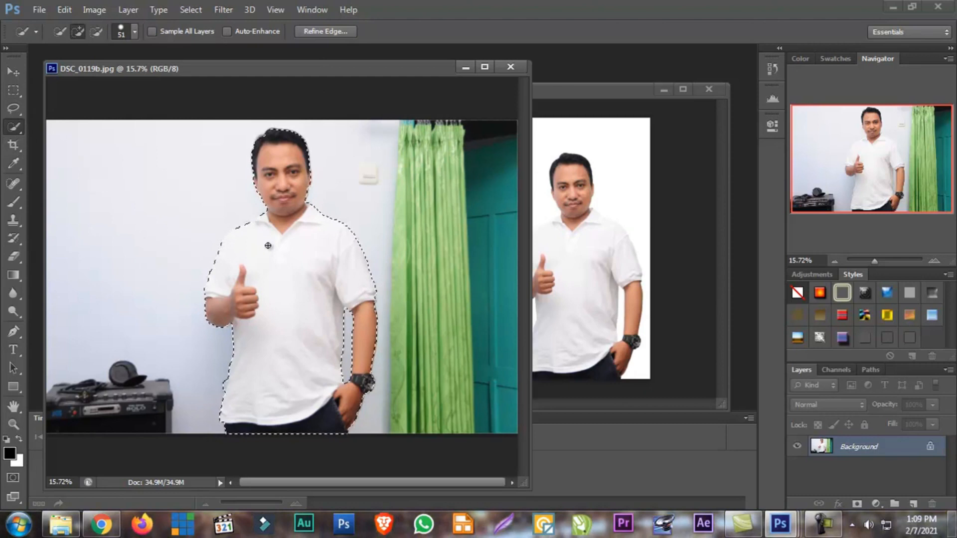
{"action": "left_click", "coordinate": [14, 90]}
{"action": "left_click_drag", "start_coordinate": [294, 287], "coordinate": [587, 280]}
{"action": "key", "text": "ctrl+z"}
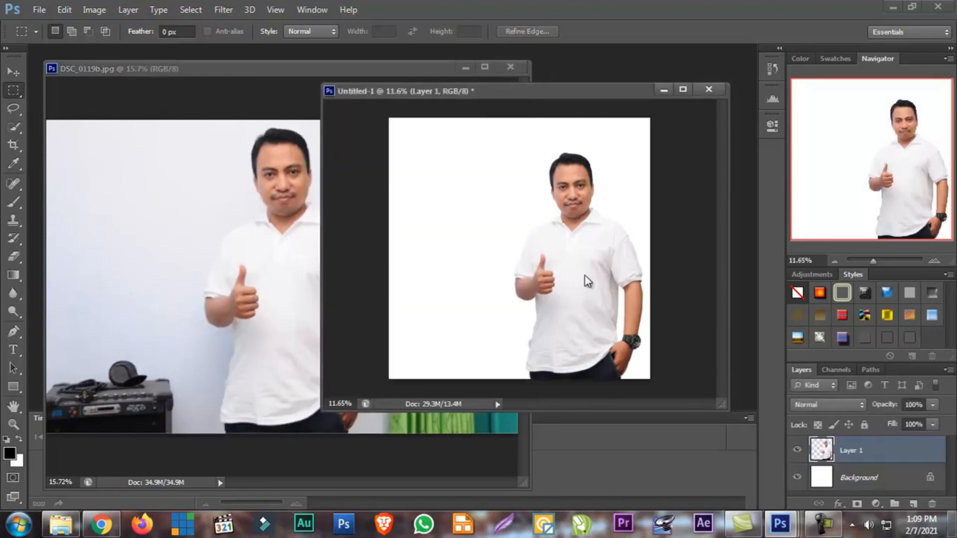
Reposition and enlarge the Untitled-1 window, and zoom the document to 14.96%
{"action": "left_click_drag", "start_coordinate": [582, 98], "coordinate": [377, 110]}
{"action": "left_click_drag", "start_coordinate": [520, 427], "coordinate": [711, 488]}
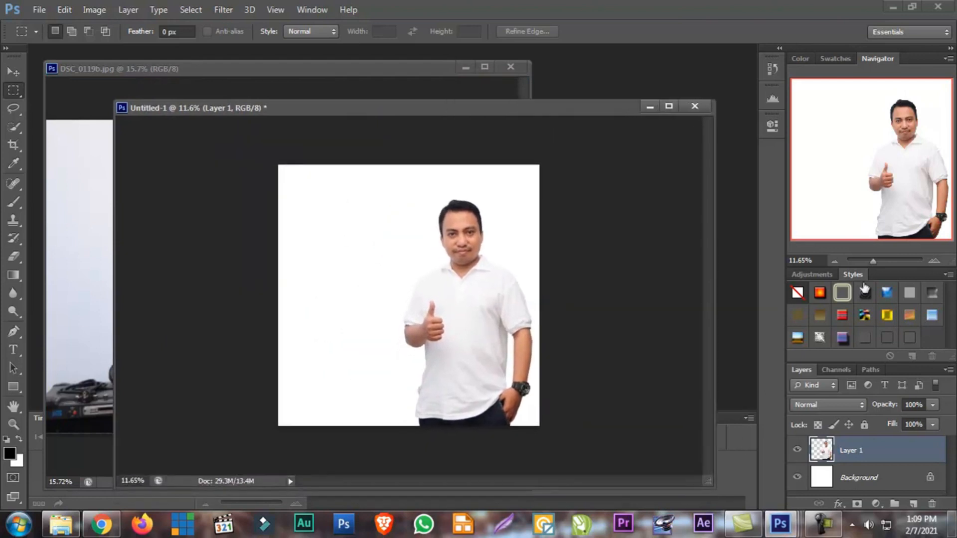
{"action": "left_click_drag", "start_coordinate": [872, 261], "coordinate": [875, 261]}
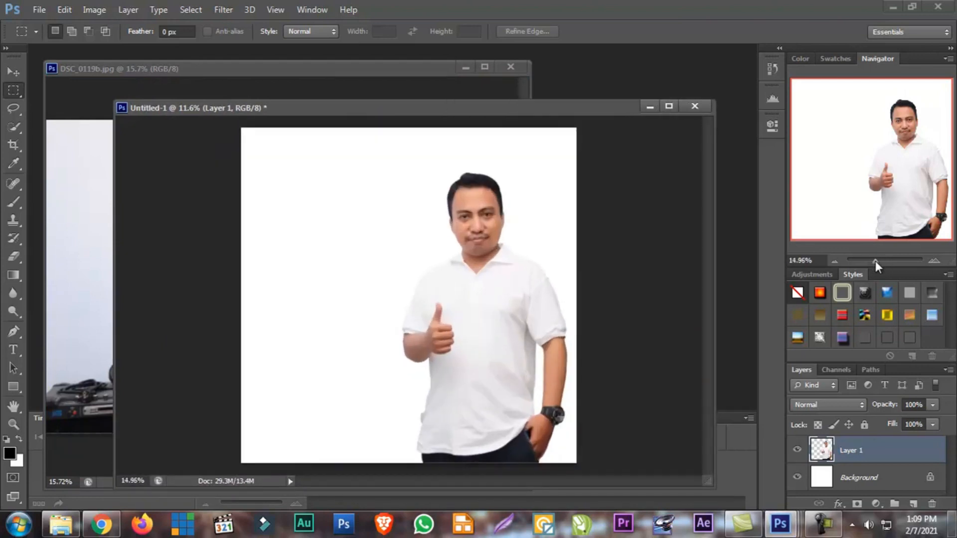
Move the cut-out man slightly up and left on the white canvas so his lower edge leaves the canvas border
{"action": "left_click", "coordinate": [13, 72]}
{"action": "mouse_move", "coordinate": [453, 295]}
{"action": "left_mouse_down"}
{"action": "mouse_move", "coordinate": [443, 288]}
{"action": "mouse_move", "coordinate": [433, 299]}
{"action": "mouse_move", "coordinate": [454, 282]}
{"action": "left_mouse_up"}
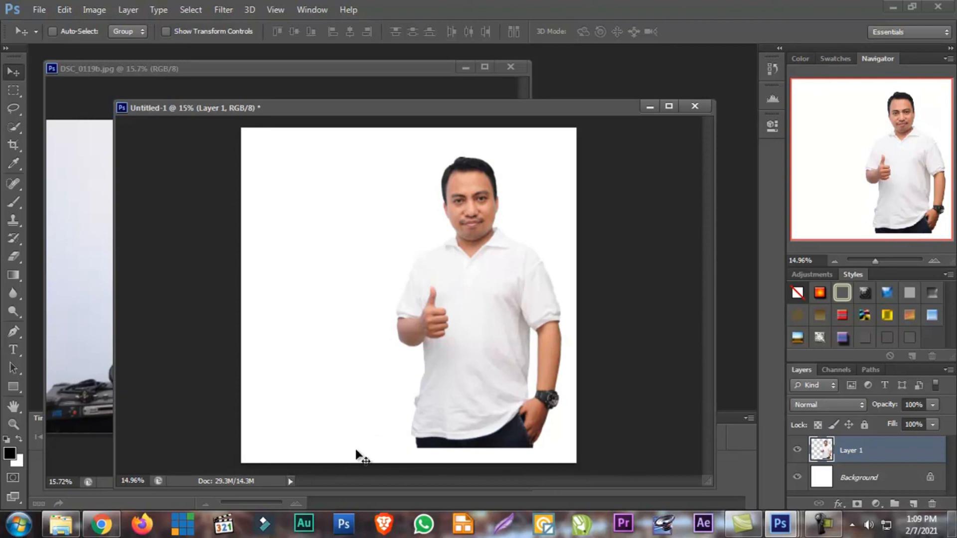
{"action": "left_click_drag", "start_coordinate": [459, 367], "coordinate": [455, 351]}
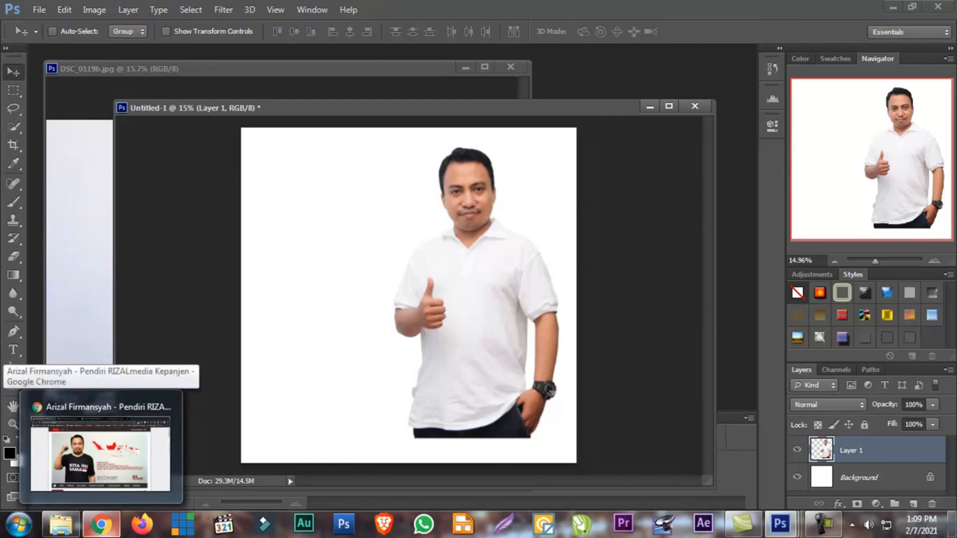
Switch to Google Chrome, open Google Images in a new tab, and close the account confirmation page
{"action": "left_click", "coordinate": [107, 534]}
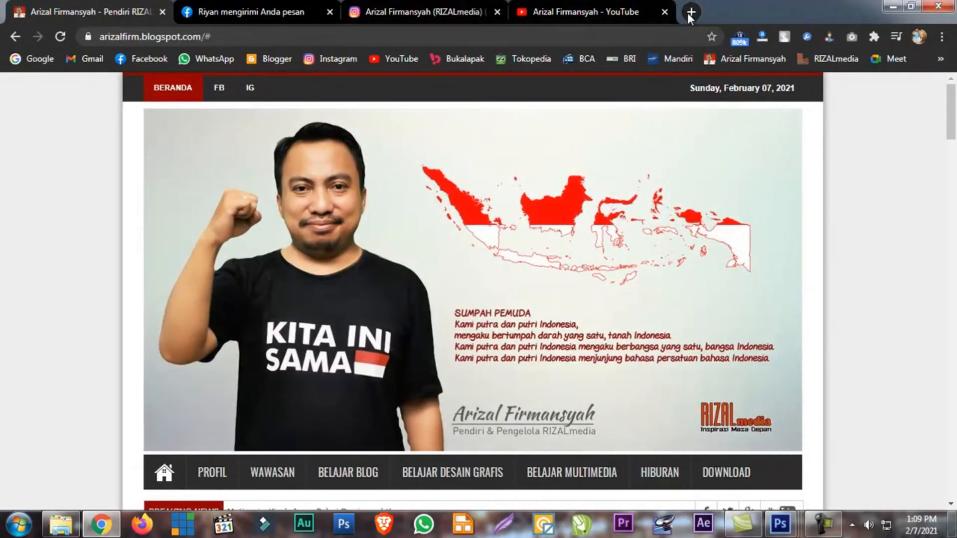
{"action": "key", "text": "ctrl+t"}
{"action": "left_click", "coordinate": [30, 59]}
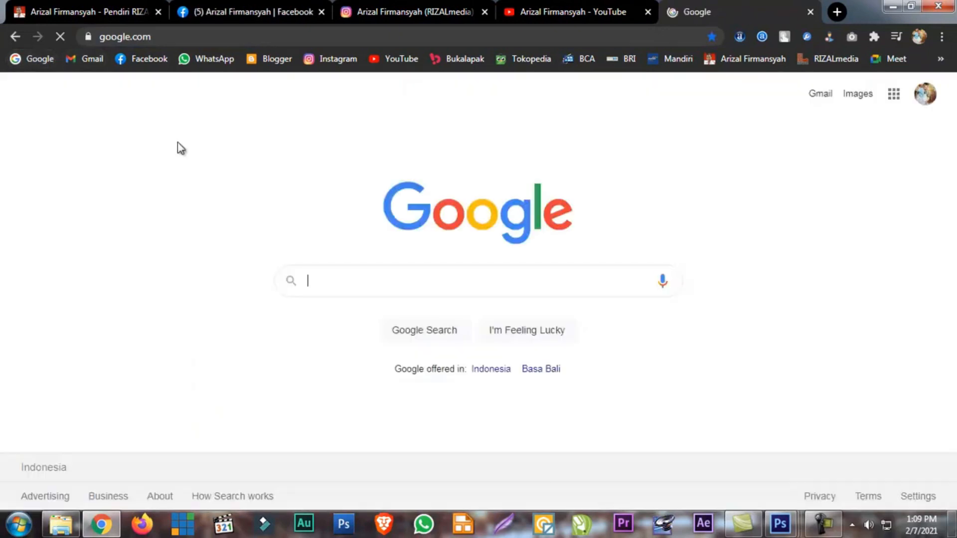
{"action": "left_click", "coordinate": [858, 95]}
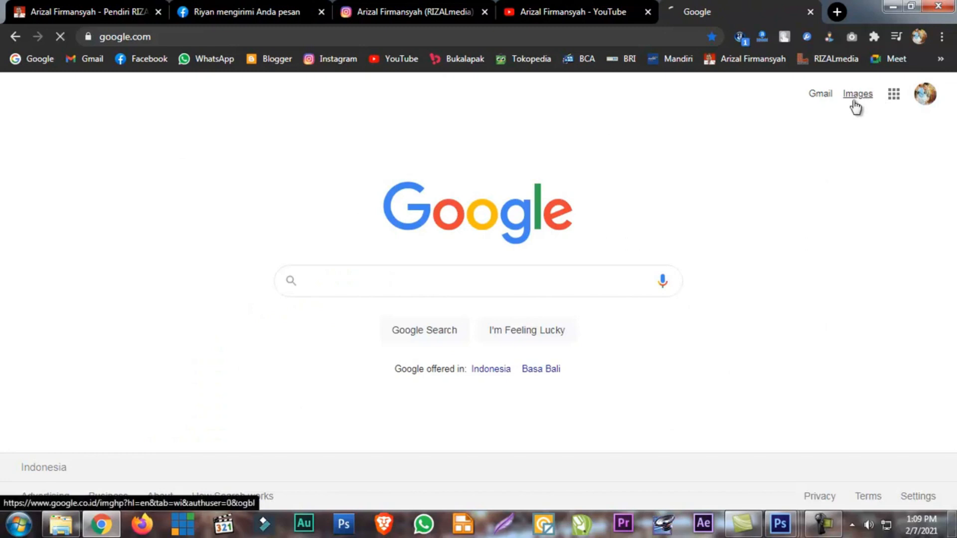
{"action": "left_click", "coordinate": [467, 280]}
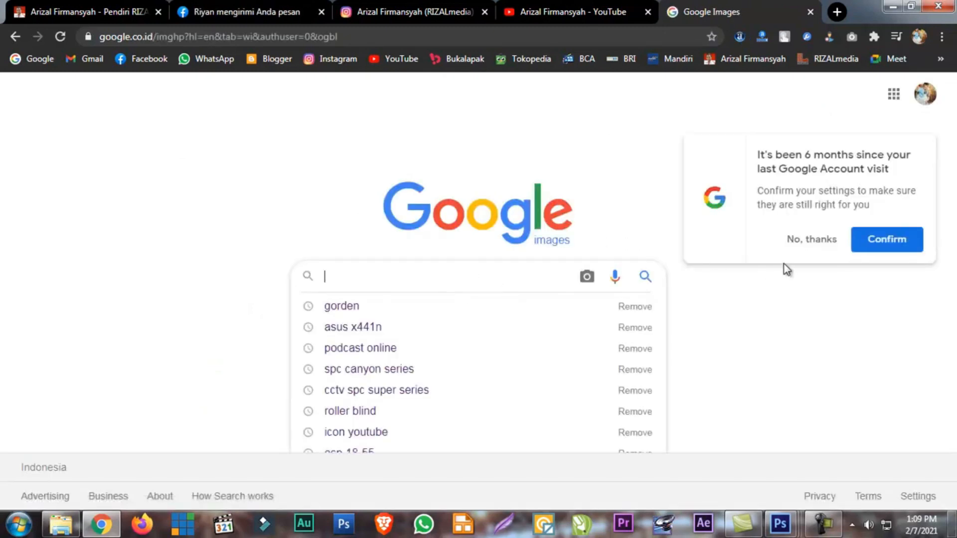
{"action": "left_click", "coordinate": [873, 246]}
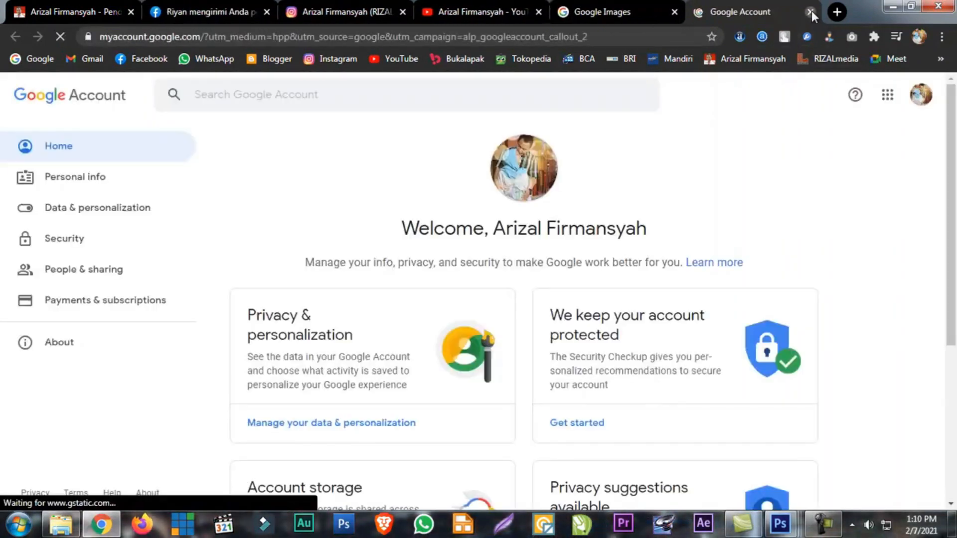
{"action": "left_click", "coordinate": [810, 12]}
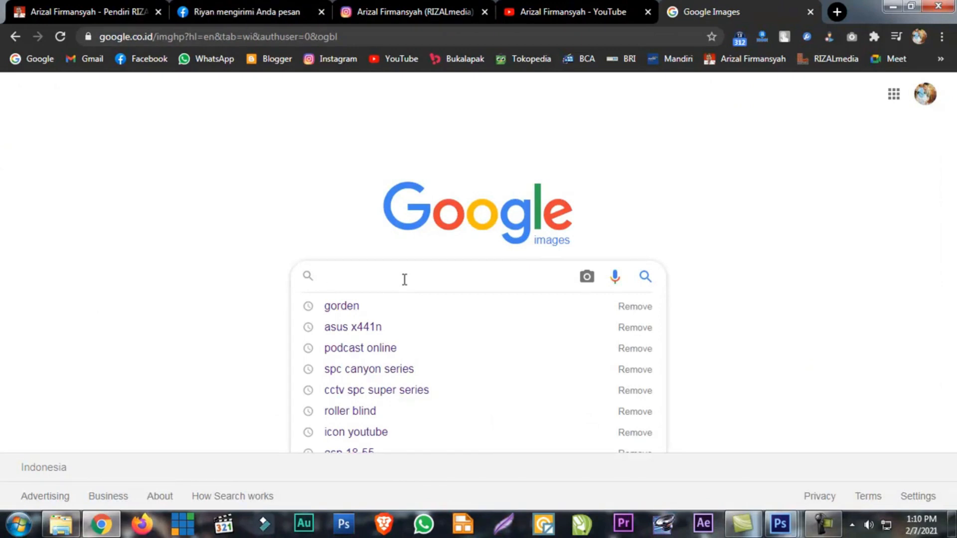
Search Google Images for "ucapan tahun baru imlek 2021" and browse the greeting designs
{"action": "type", "text": "ucapan"}
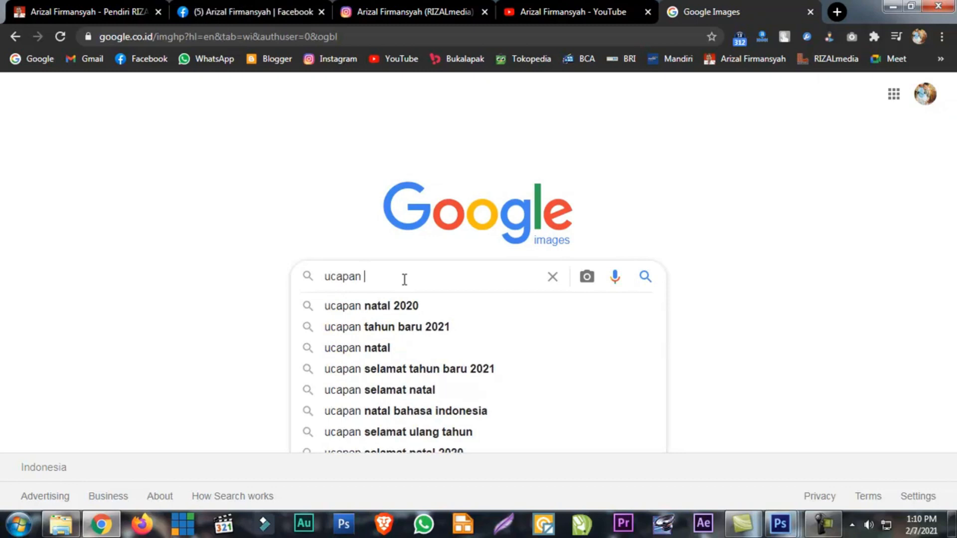
{"action": "type", "text": "tahu"}
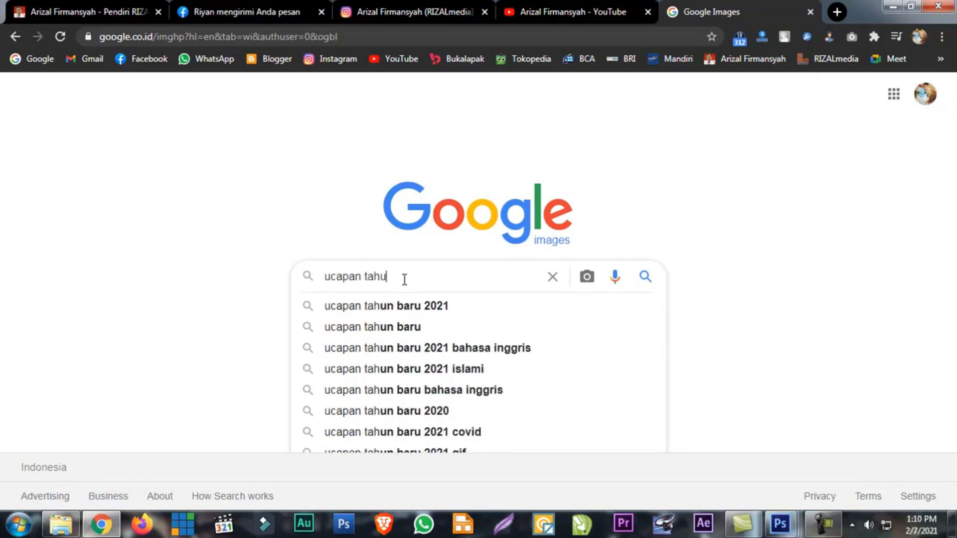
{"action": "type", "text": "n baru ime"}
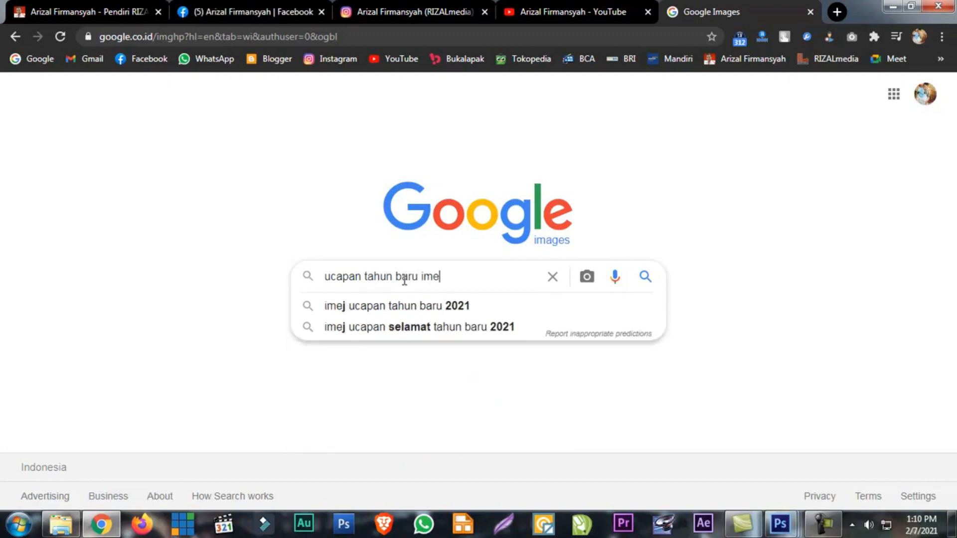
{"action": "key", "text": "BackSpace"}
{"action": "type", "text": "lek"}
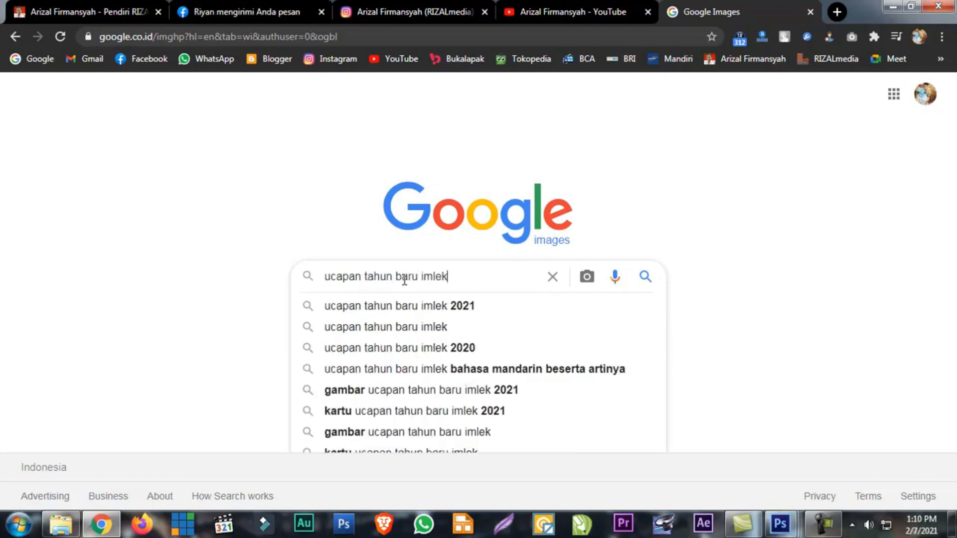
{"action": "key", "text": "Down"}
{"action": "key", "text": "Return"}
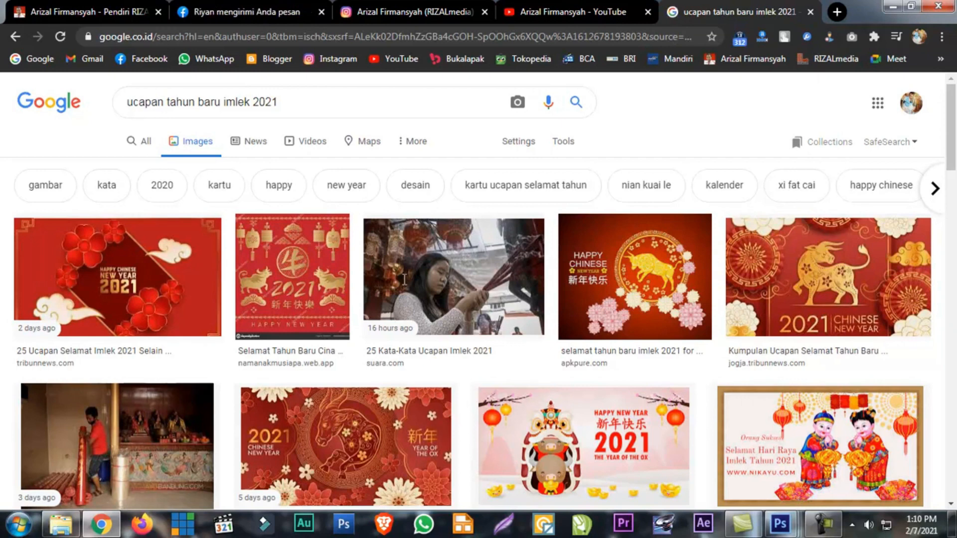
{"action": "scroll", "coordinate": [604, 406], "scroll_direction": "down", "scroll_amount": 4}
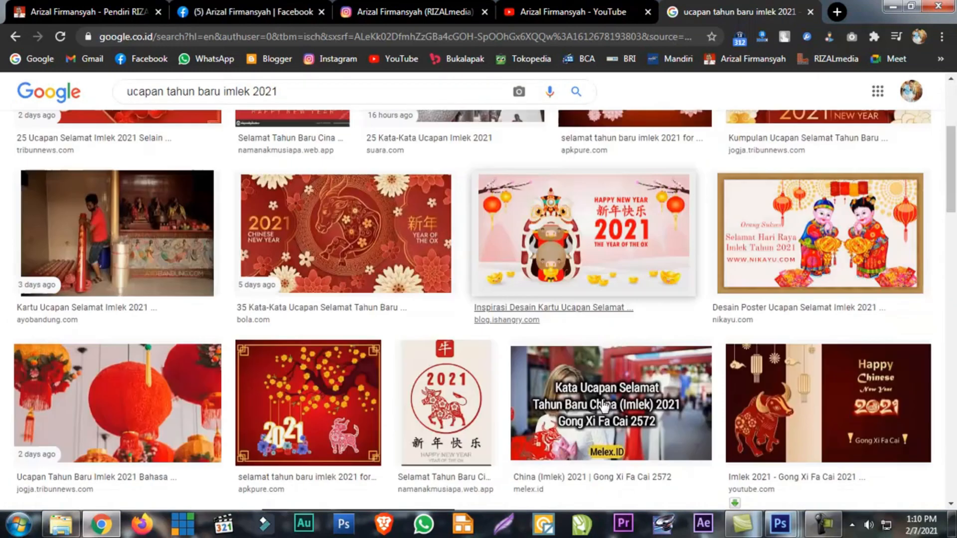
{"action": "scroll", "coordinate": [604, 406], "scroll_direction": "down", "scroll_amount": 7}
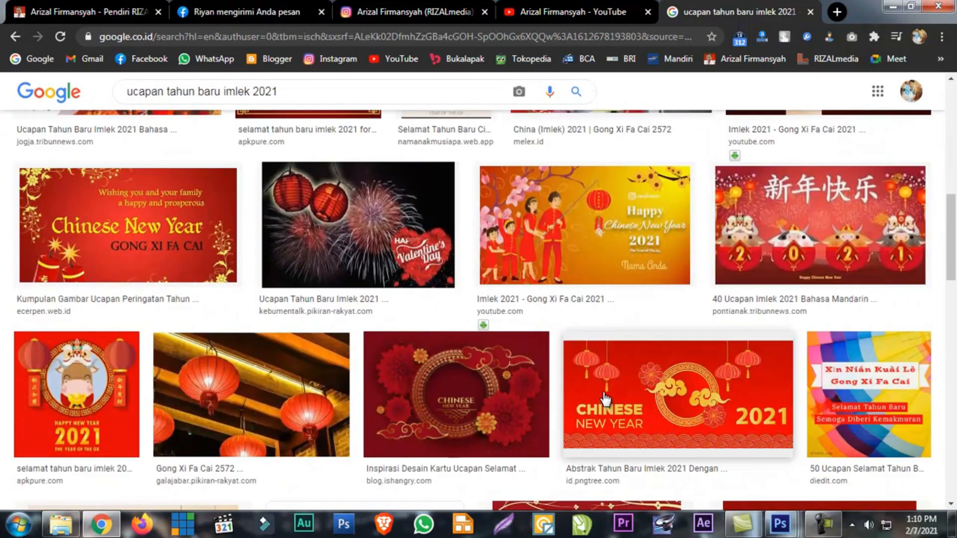
{"action": "scroll", "coordinate": [604, 398], "scroll_direction": "down", "scroll_amount": 8}
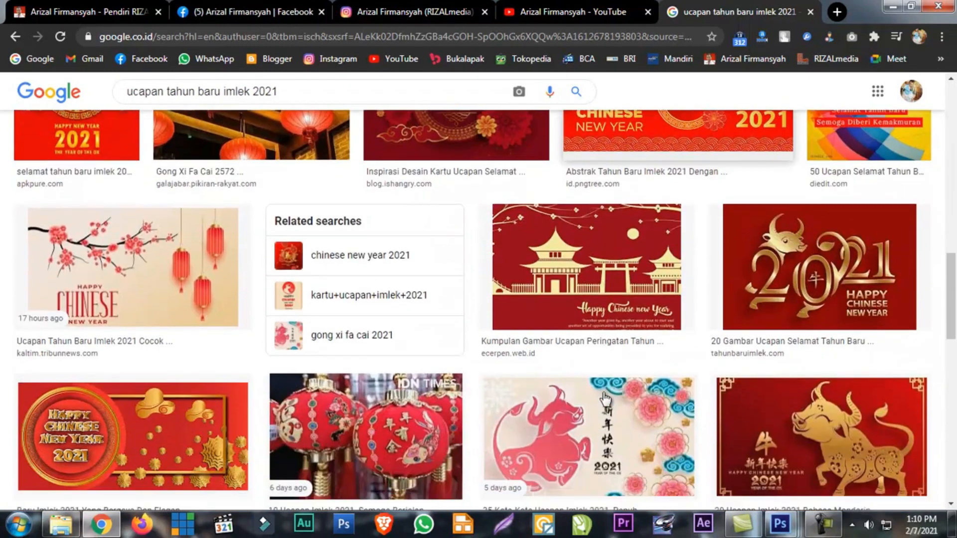
{"action": "scroll", "coordinate": [606, 398], "scroll_direction": "up", "scroll_amount": 15}
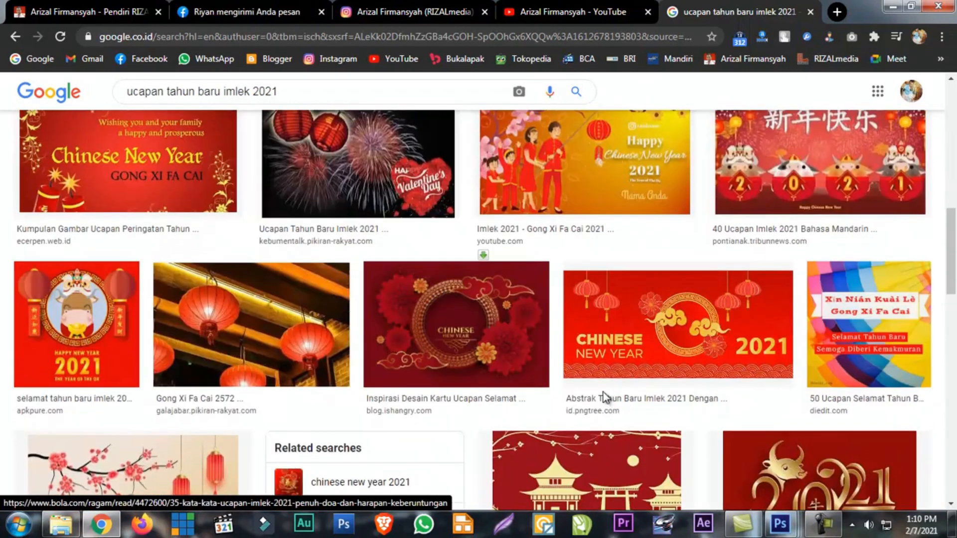
{"action": "scroll", "coordinate": [605, 393], "scroll_direction": "up", "scroll_amount": 5}
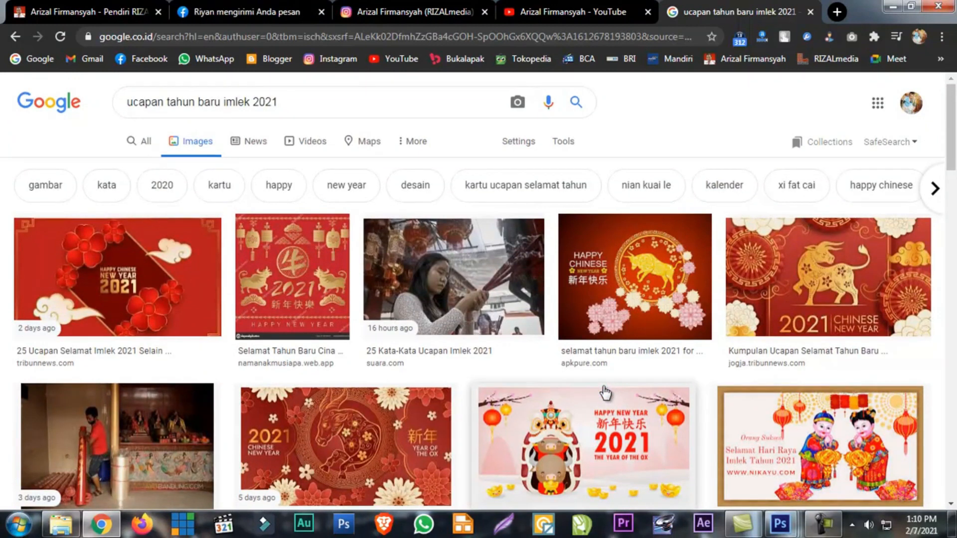
Look through the greeting image results for a suitable picture of a person in Chinese New Year dress
{"action": "scroll", "coordinate": [605, 394], "scroll_direction": "down", "scroll_amount": 18}
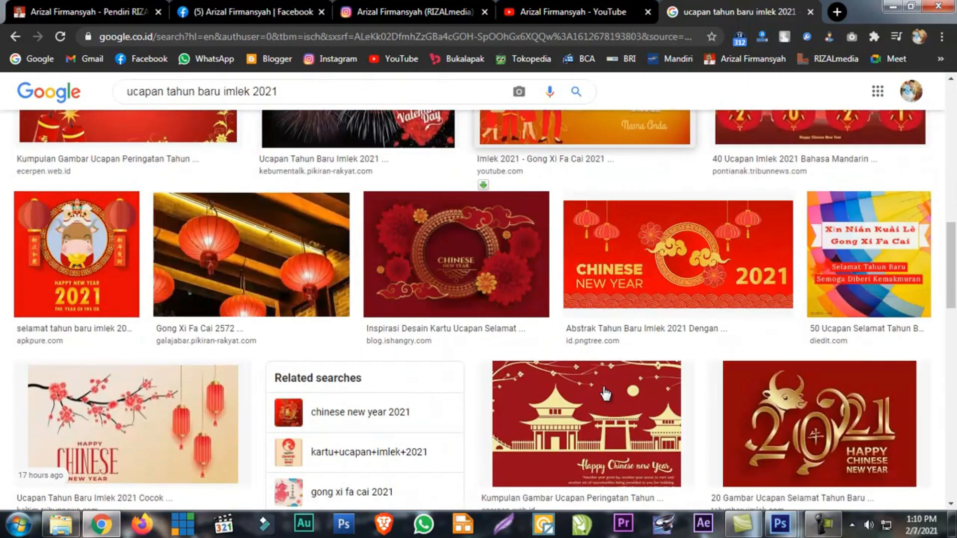
{"action": "scroll", "coordinate": [604, 393], "scroll_direction": "down", "scroll_amount": 15}
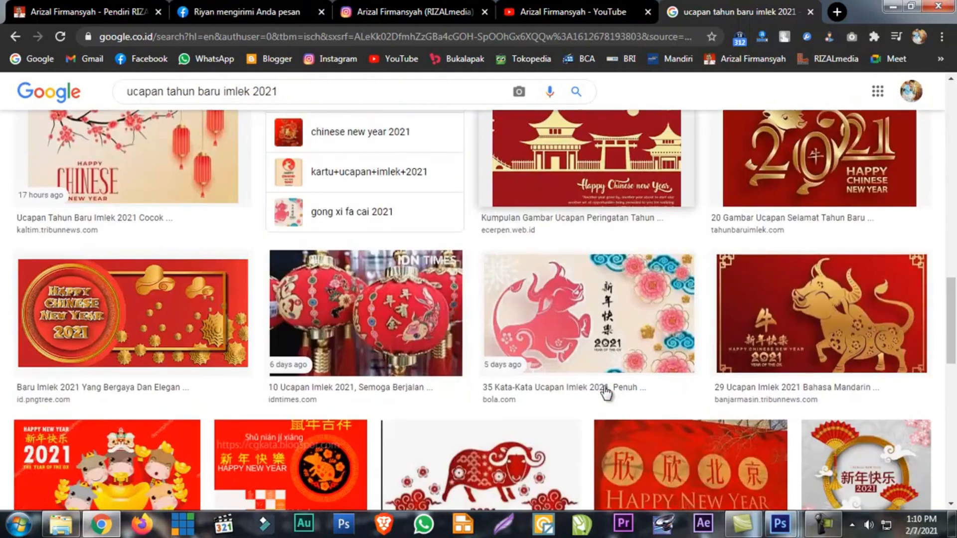
{"action": "scroll", "coordinate": [605, 397], "scroll_direction": "down", "scroll_amount": 5}
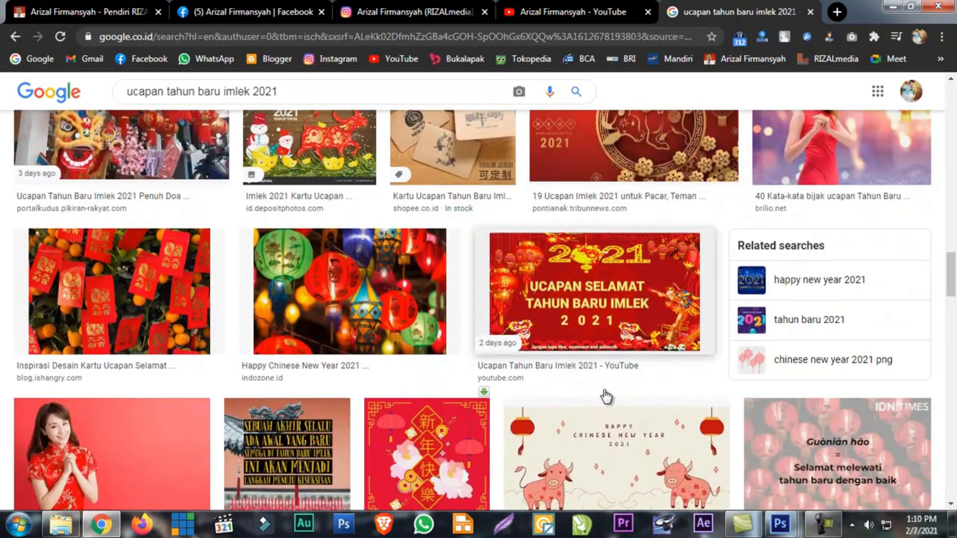
{"action": "scroll", "coordinate": [605, 396], "scroll_direction": "up", "scroll_amount": 6}
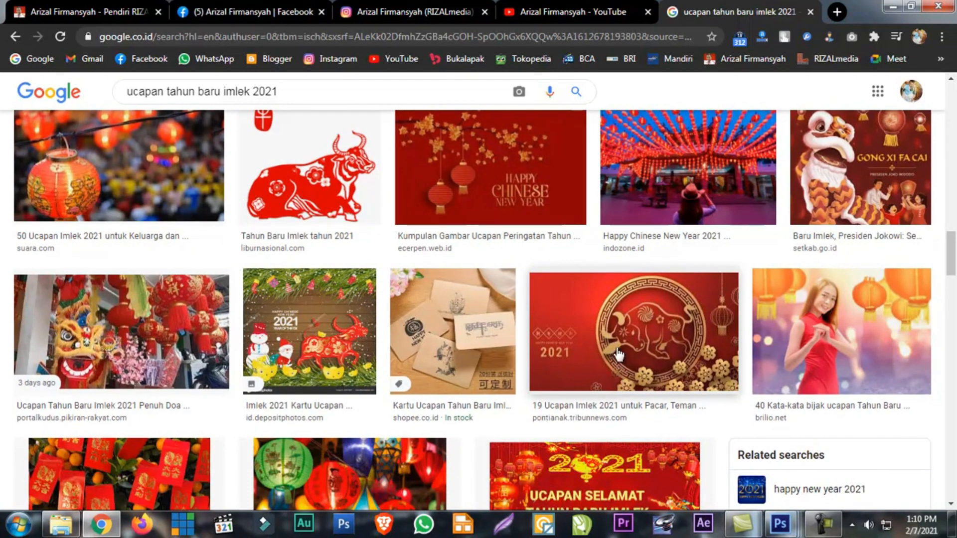
{"action": "scroll", "coordinate": [558, 344], "scroll_direction": "up", "scroll_amount": 1}
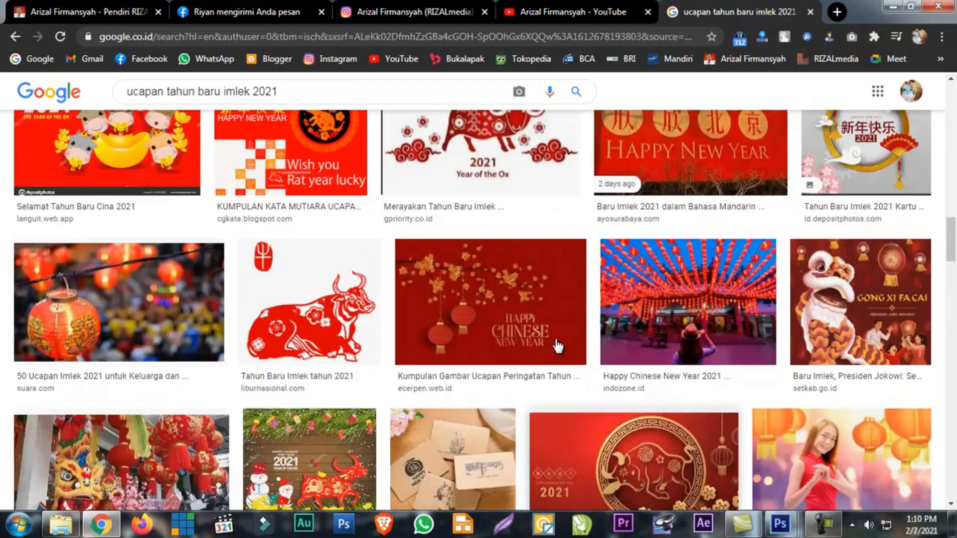
{"action": "scroll", "coordinate": [557, 344], "scroll_direction": "down", "scroll_amount": 1}
{"action": "scroll", "coordinate": [556, 344], "scroll_direction": "up", "scroll_amount": 4}
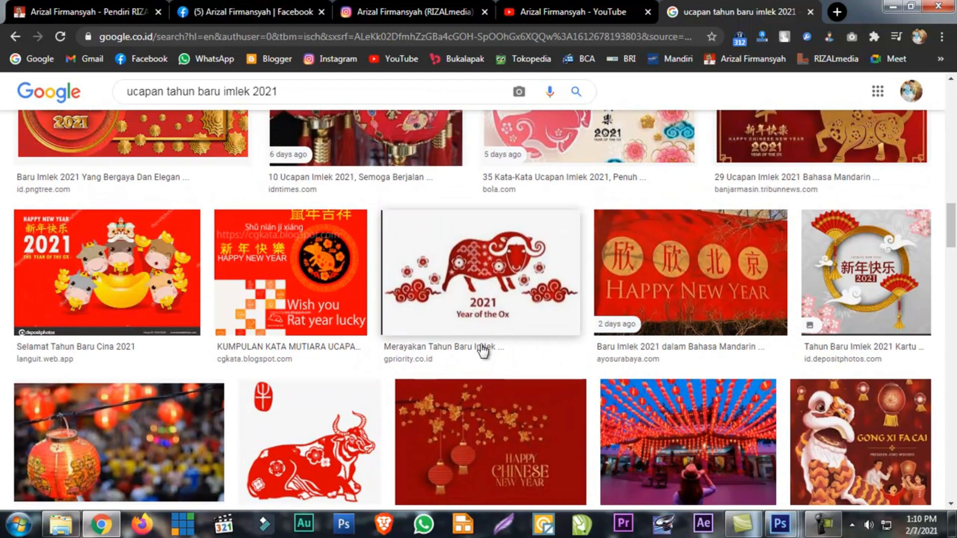
{"action": "scroll", "coordinate": [520, 392], "scroll_direction": "down", "scroll_amount": 1}
{"action": "scroll", "coordinate": [520, 392], "scroll_direction": "down", "scroll_amount": 4}
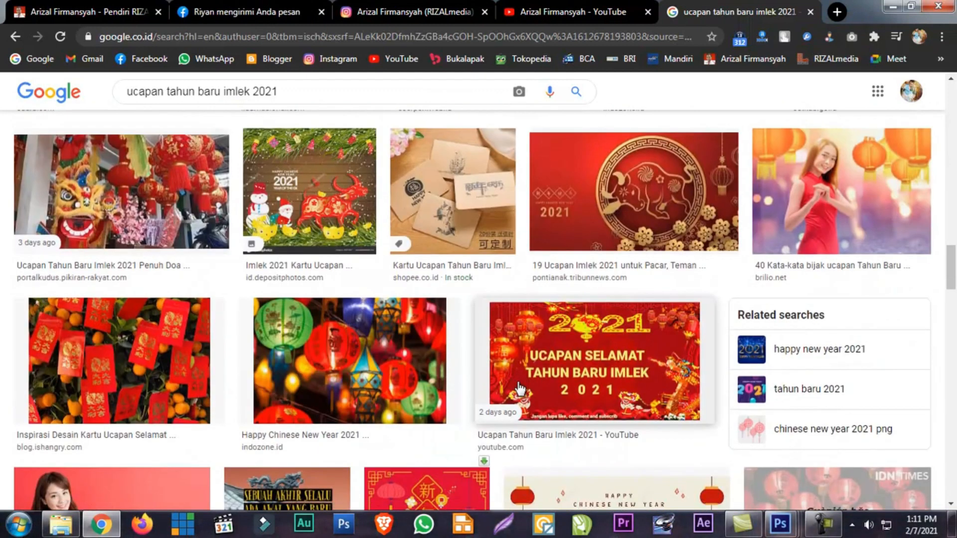
{"action": "scroll", "coordinate": [519, 383], "scroll_direction": "down", "scroll_amount": 4}
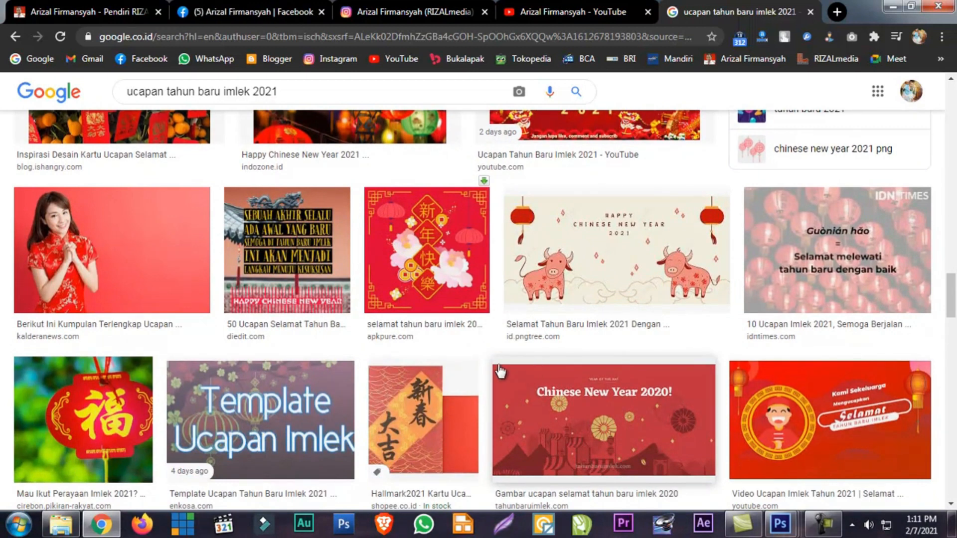
{"action": "scroll", "coordinate": [500, 371], "scroll_direction": "down", "scroll_amount": 4}
{"action": "scroll", "coordinate": [455, 374], "scroll_direction": "up", "scroll_amount": 4}
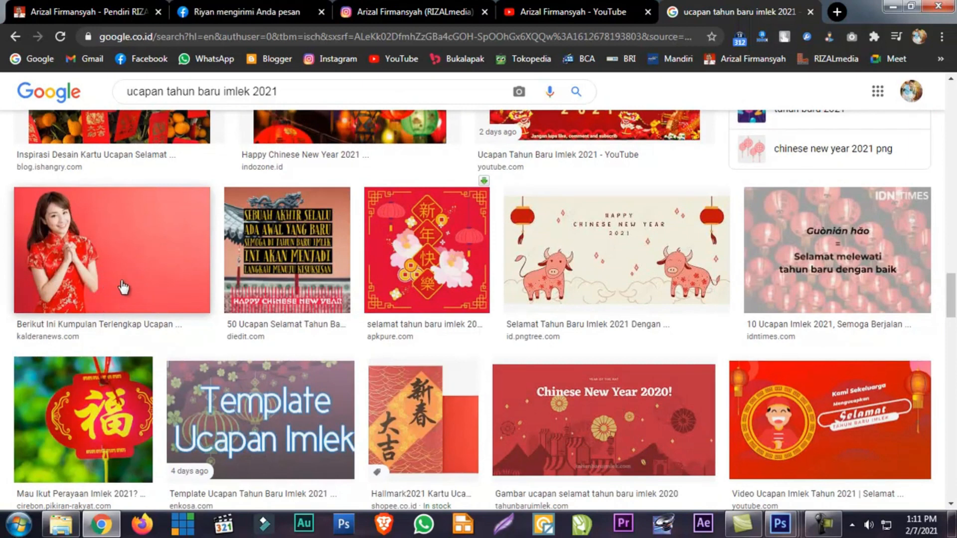
Save the kalderanews.com photo of the woman in a red Chinese dress as a JPG file and close its preview
{"action": "left_click", "coordinate": [140, 274]}
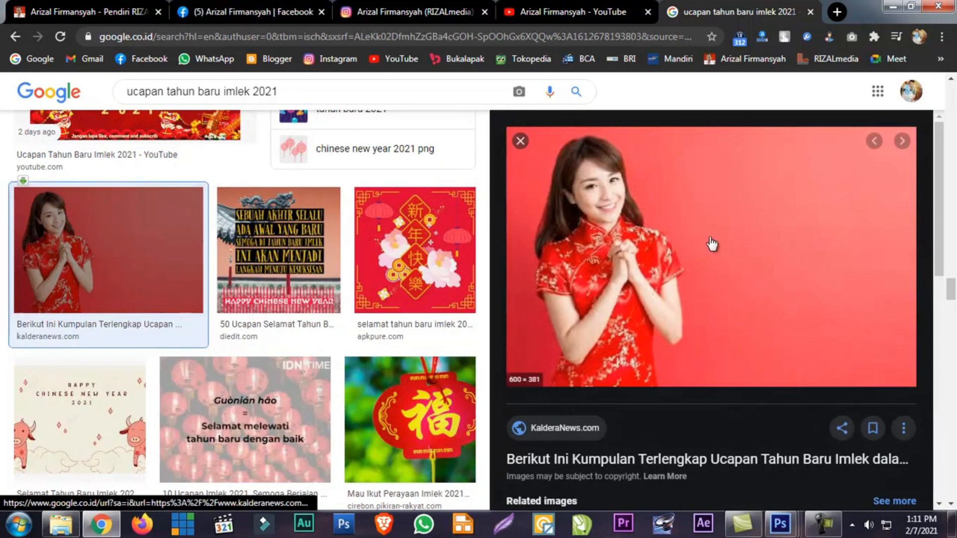
{"action": "right_click", "coordinate": [683, 286]}
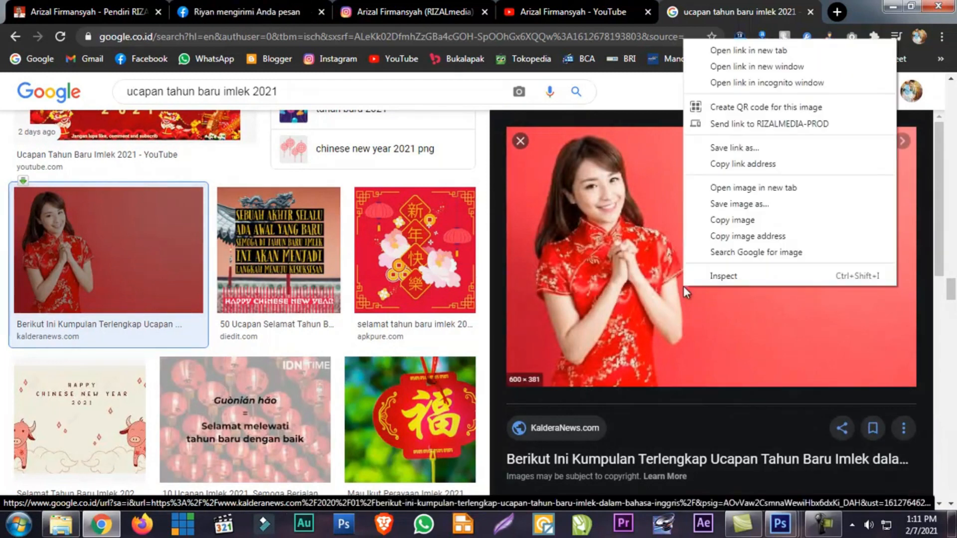
{"action": "left_click", "coordinate": [736, 207]}
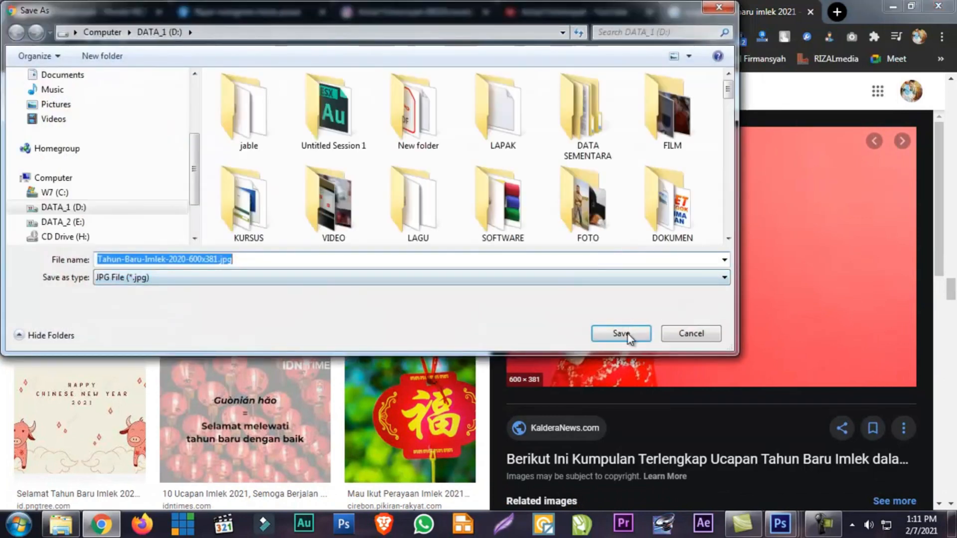
{"action": "left_click", "coordinate": [623, 333]}
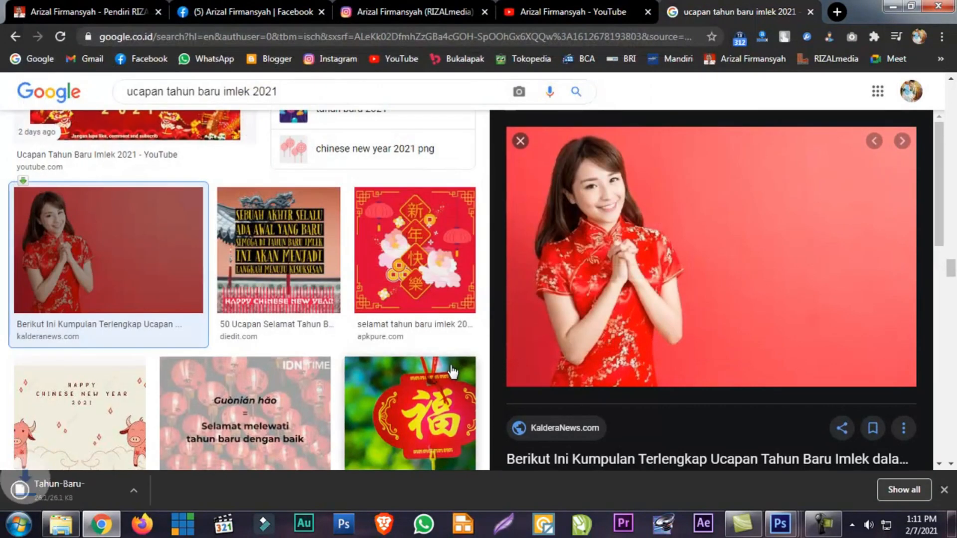
{"action": "left_click", "coordinate": [518, 142]}
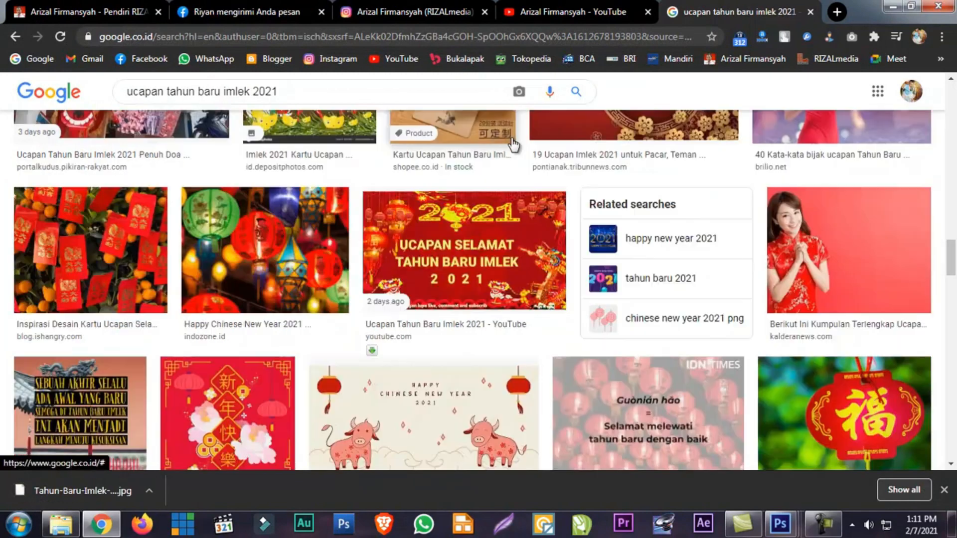
Find the "Gōngxǐ fācái" firecracker greeting image from ecerpen.web.id and save it to DATA_1 (D:) as ucapan imlek 3.jpg
{"action": "scroll", "coordinate": [492, 288], "scroll_direction": "down", "scroll_amount": 4}
{"action": "scroll", "coordinate": [492, 284], "scroll_direction": "down", "scroll_amount": 8}
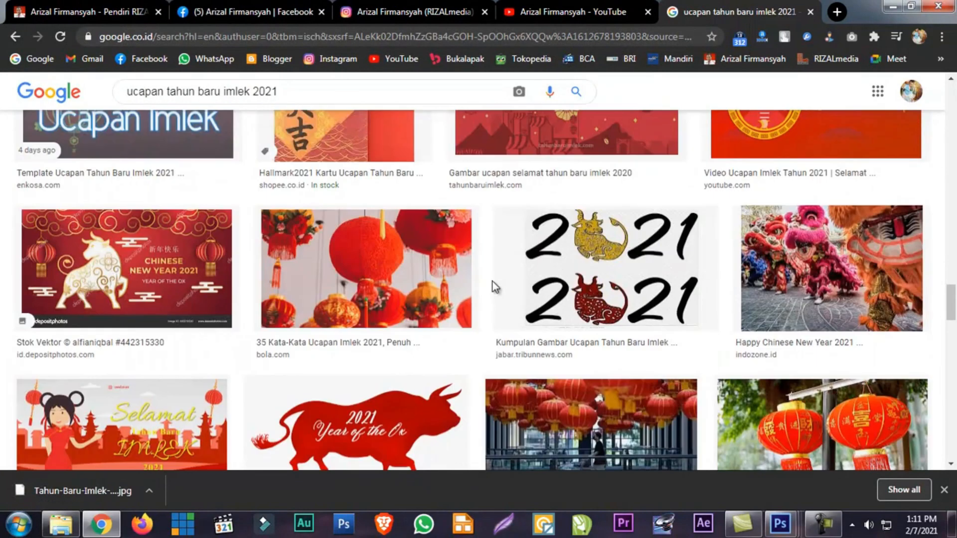
{"action": "scroll", "coordinate": [492, 284], "scroll_direction": "up", "scroll_amount": 3}
{"action": "scroll", "coordinate": [492, 284], "scroll_direction": "down", "scroll_amount": 10}
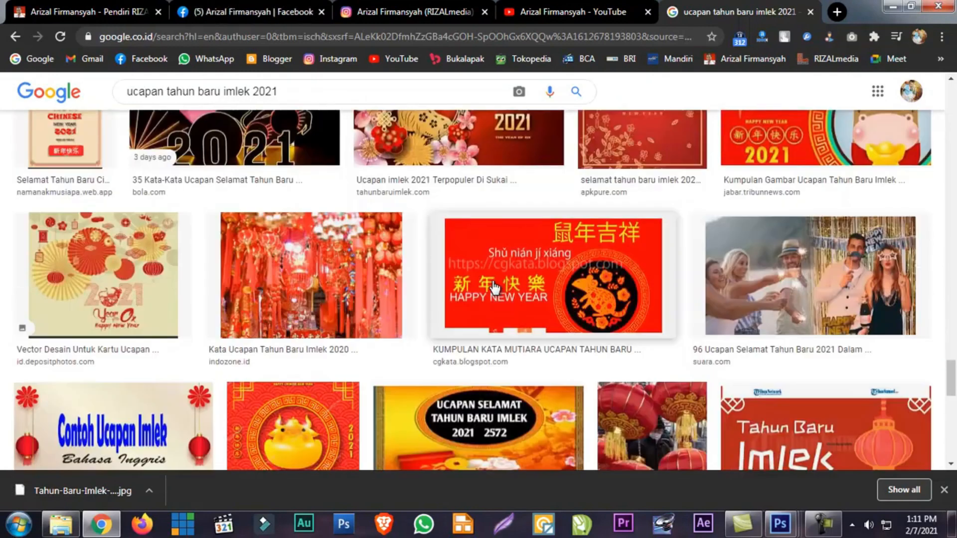
{"action": "scroll", "coordinate": [494, 287], "scroll_direction": "down", "scroll_amount": 8}
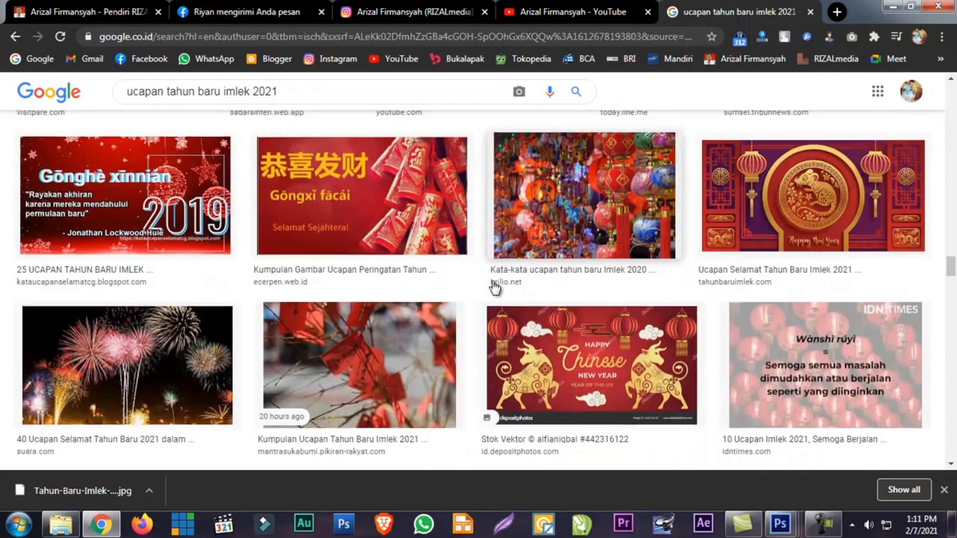
{"action": "scroll", "coordinate": [495, 285], "scroll_direction": "up", "scroll_amount": 1}
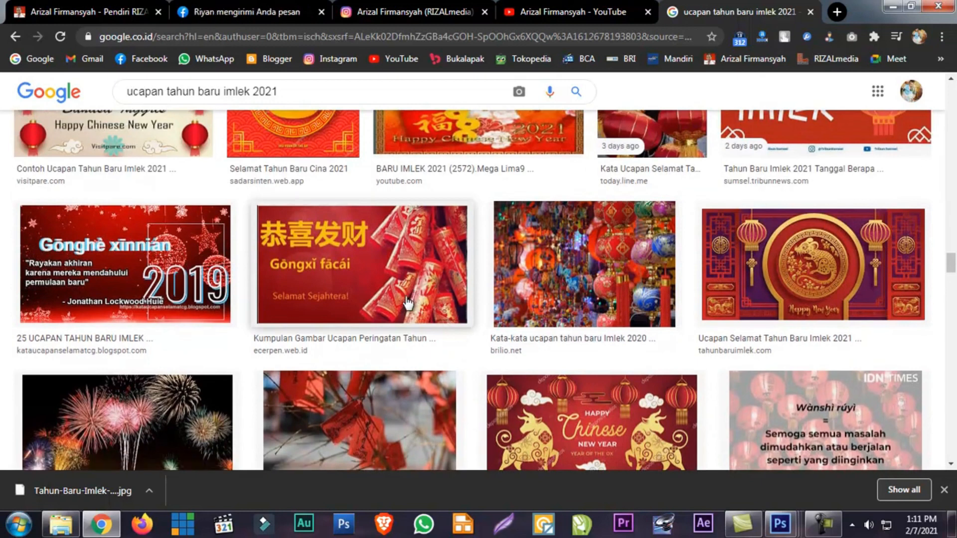
{"action": "left_click", "coordinate": [363, 268]}
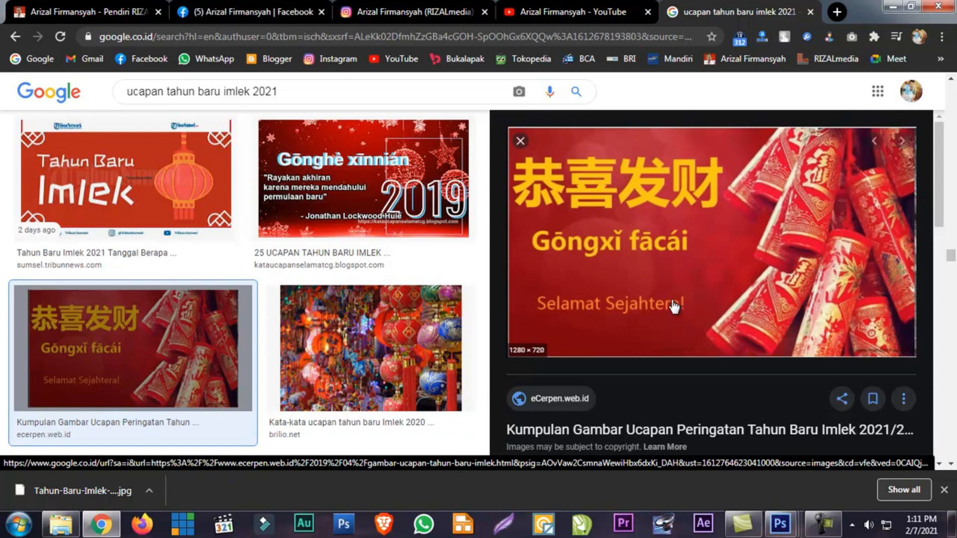
{"action": "right_click", "coordinate": [676, 261]}
{"action": "left_click", "coordinate": [710, 421]}
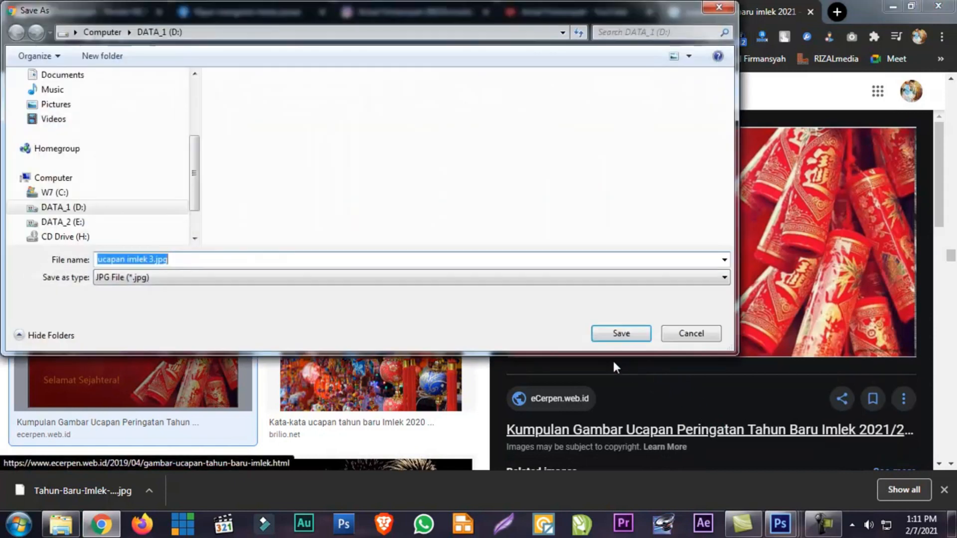
{"action": "left_click", "coordinate": [622, 335]}
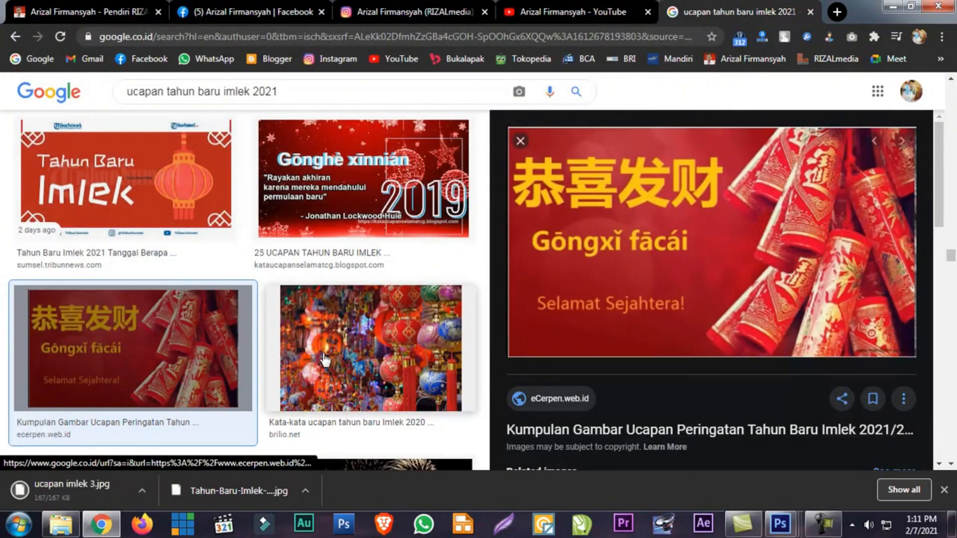
{"action": "left_click", "coordinate": [518, 142]}
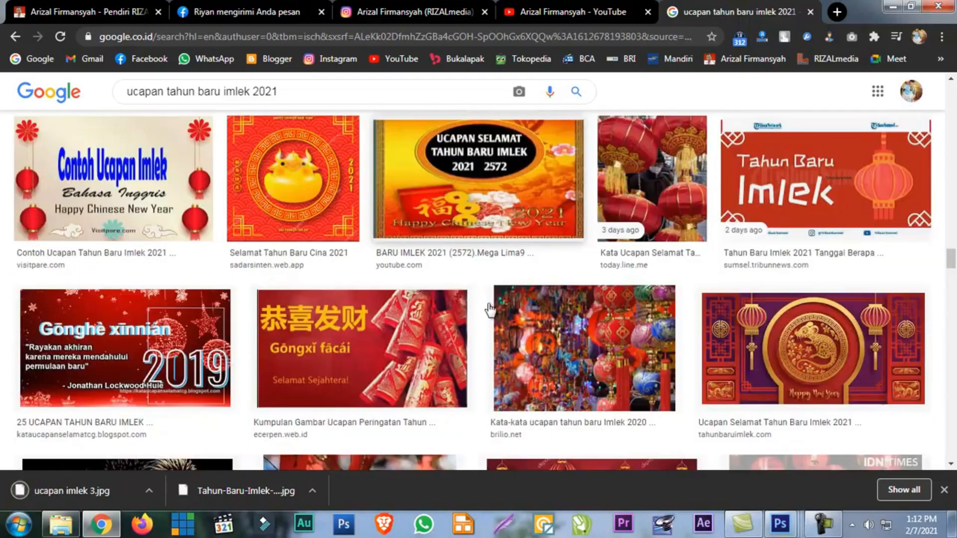
Examine further greeting results for a design with Imlek lettering and cartoon figures
{"action": "scroll", "coordinate": [491, 314], "scroll_direction": "down", "scroll_amount": 6}
{"action": "scroll", "coordinate": [493, 309], "scroll_direction": "up", "scroll_amount": 3}
{"action": "scroll", "coordinate": [496, 307], "scroll_direction": "down", "scroll_amount": 8}
{"action": "scroll", "coordinate": [497, 304], "scroll_direction": "up", "scroll_amount": 3}
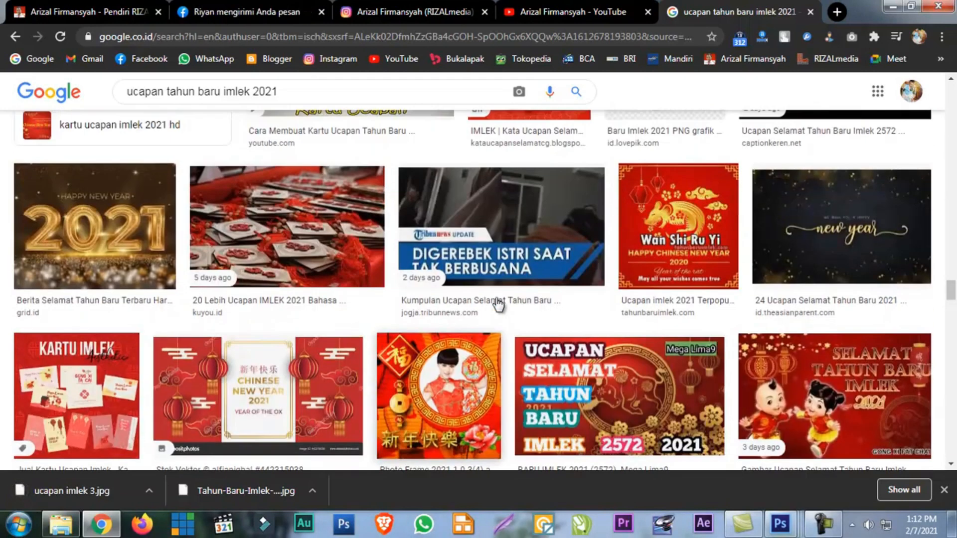
{"action": "scroll", "coordinate": [496, 304], "scroll_direction": "down", "scroll_amount": 8}
{"action": "scroll", "coordinate": [497, 304], "scroll_direction": "down", "scroll_amount": 3}
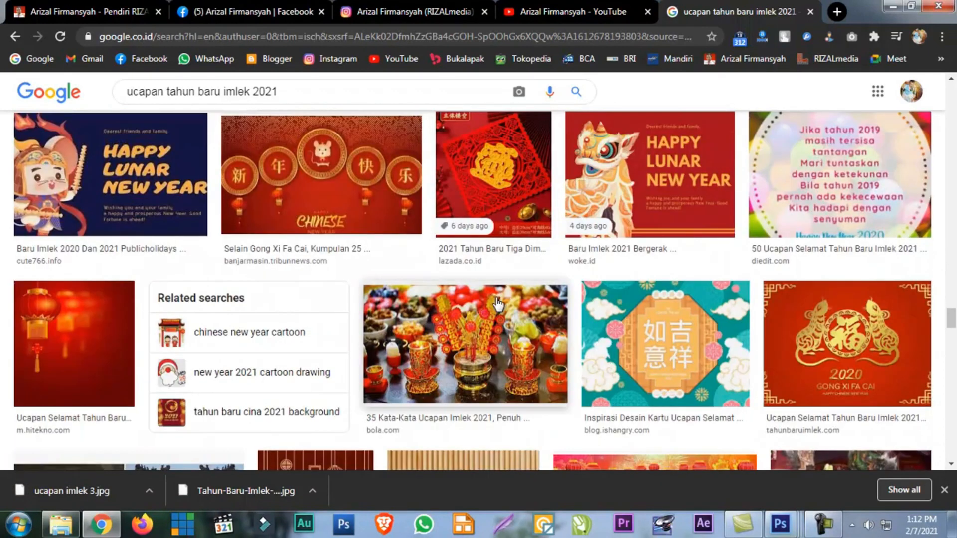
{"action": "scroll", "coordinate": [498, 304], "scroll_direction": "down", "scroll_amount": 12}
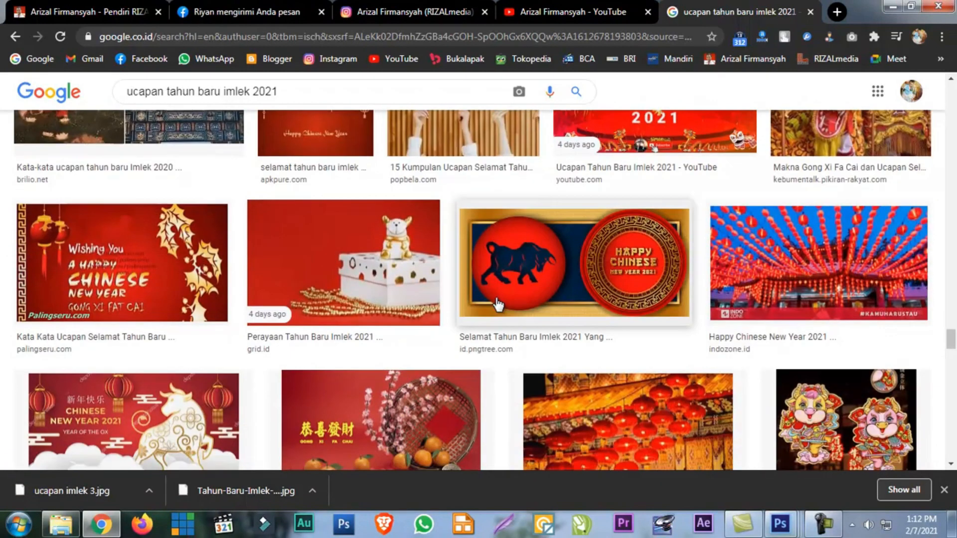
{"action": "scroll", "coordinate": [497, 303], "scroll_direction": "down", "scroll_amount": 10}
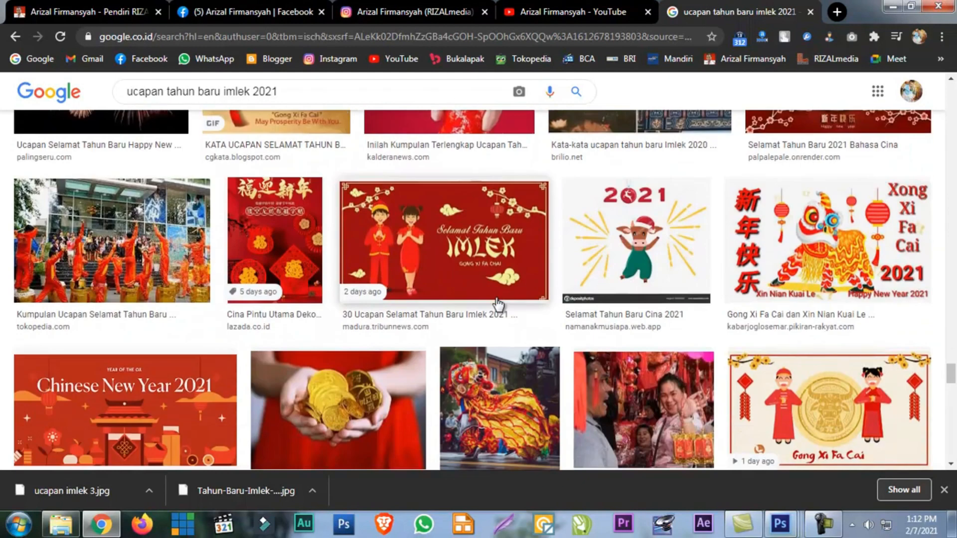
{"action": "scroll", "coordinate": [498, 303], "scroll_direction": "down", "scroll_amount": 5}
{"action": "scroll", "coordinate": [498, 304], "scroll_direction": "up", "scroll_amount": 5}
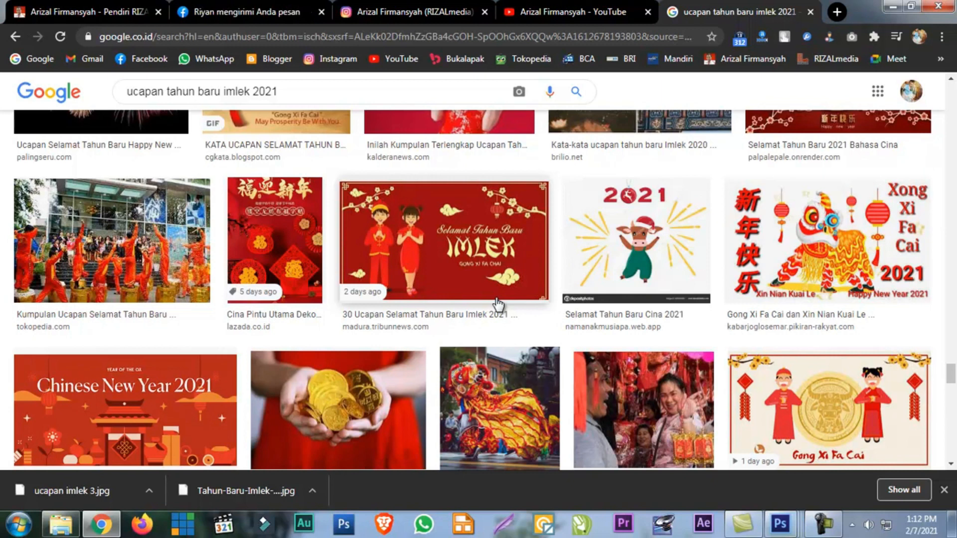
Save the "Selamat Tahun Baru Imlek" cartoon couple image from madura.tribunnews.com to DATA_1 (D:) under its suggested JPG name and close the preview
{"action": "left_click", "coordinate": [493, 272]}
{"action": "right_click", "coordinate": [754, 265]}
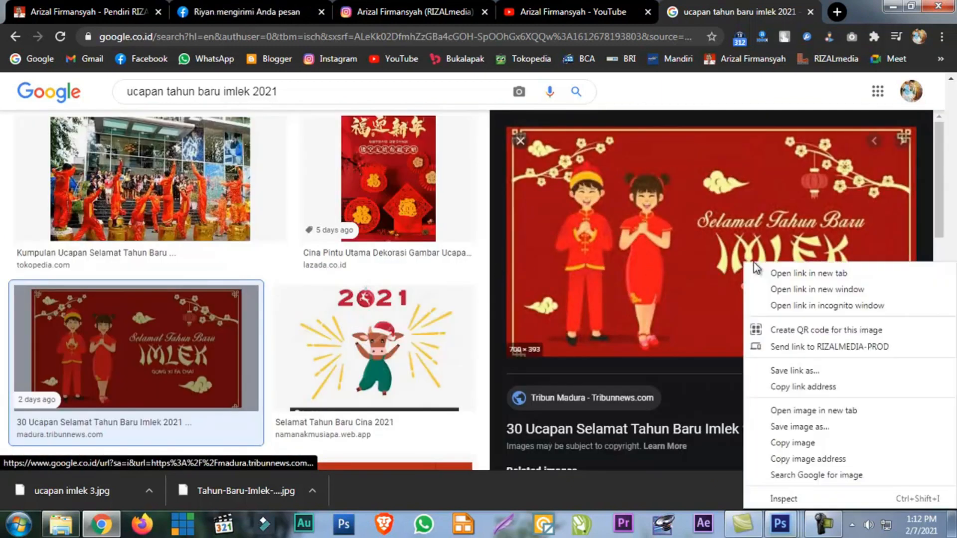
{"action": "left_click", "coordinate": [784, 427]}
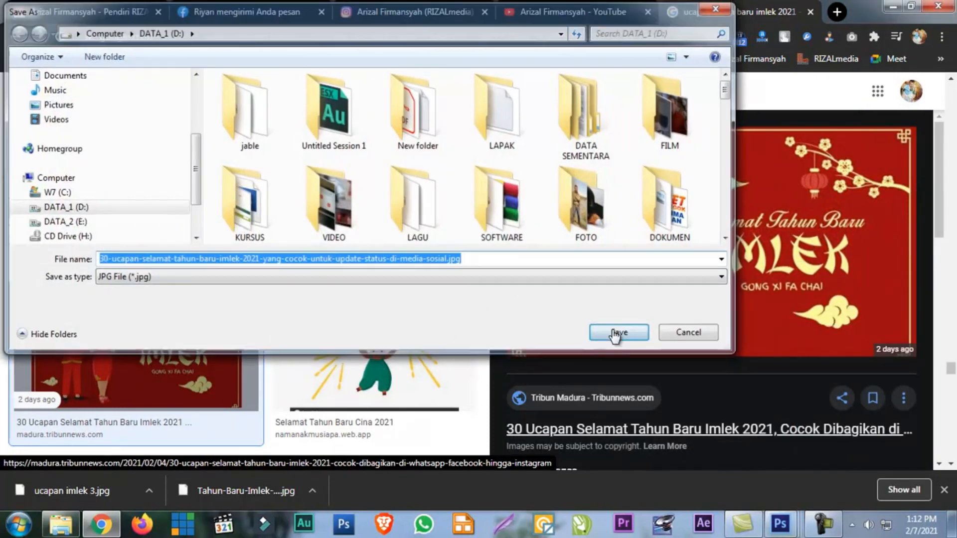
{"action": "left_click", "coordinate": [615, 331]}
{"action": "left_click", "coordinate": [519, 140]}
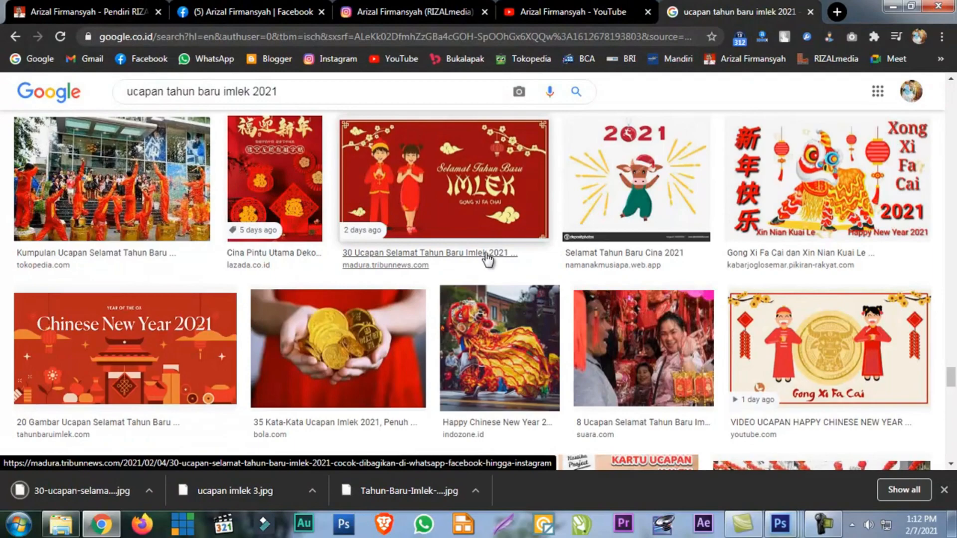
Extend the image search for Imlek greetings to "background ucapan tahun baru imlek 2021"
{"action": "scroll", "coordinate": [488, 254], "scroll_direction": "down", "scroll_amount": 5}
{"action": "scroll", "coordinate": [488, 258], "scroll_direction": "down", "scroll_amount": 10}
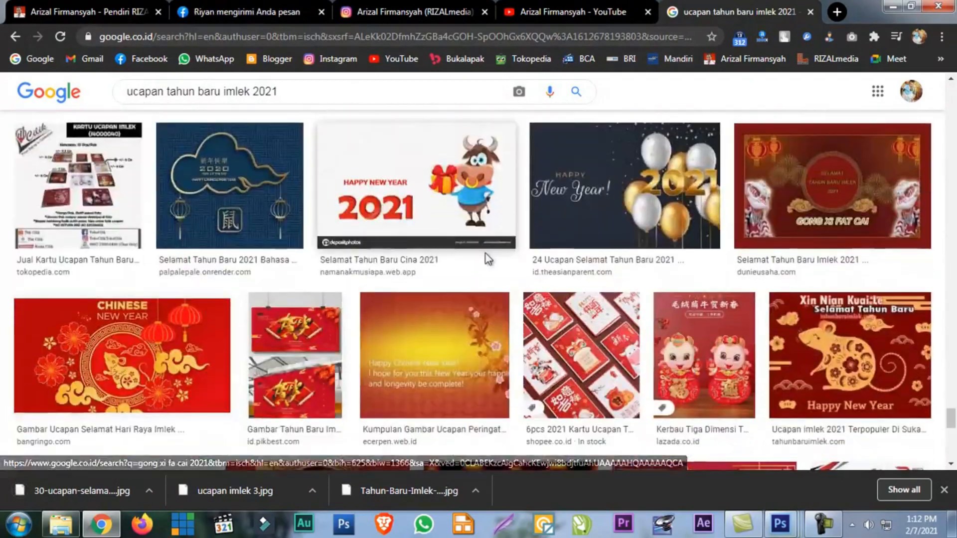
{"action": "scroll", "coordinate": [487, 252], "scroll_direction": "down", "scroll_amount": 10}
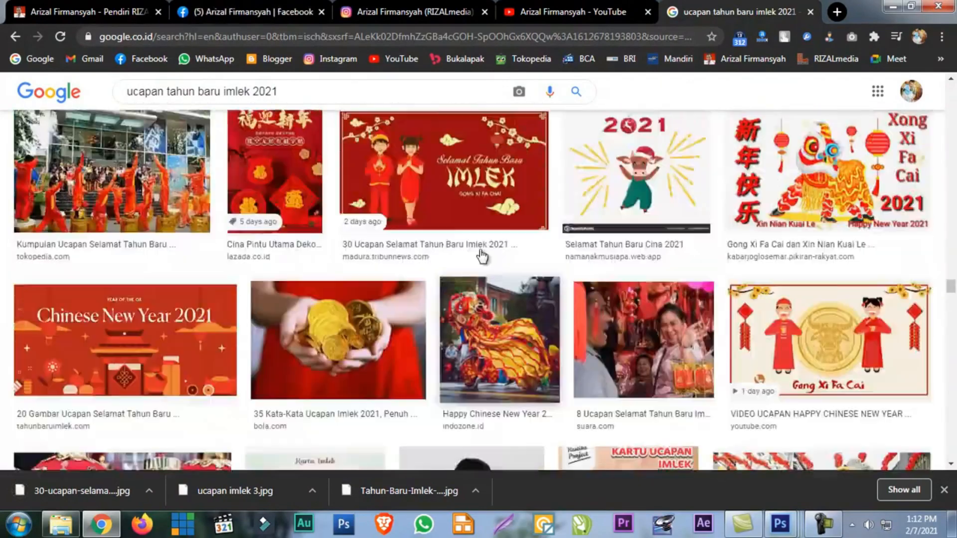
{"action": "scroll", "coordinate": [480, 245], "scroll_direction": "down", "scroll_amount": 10}
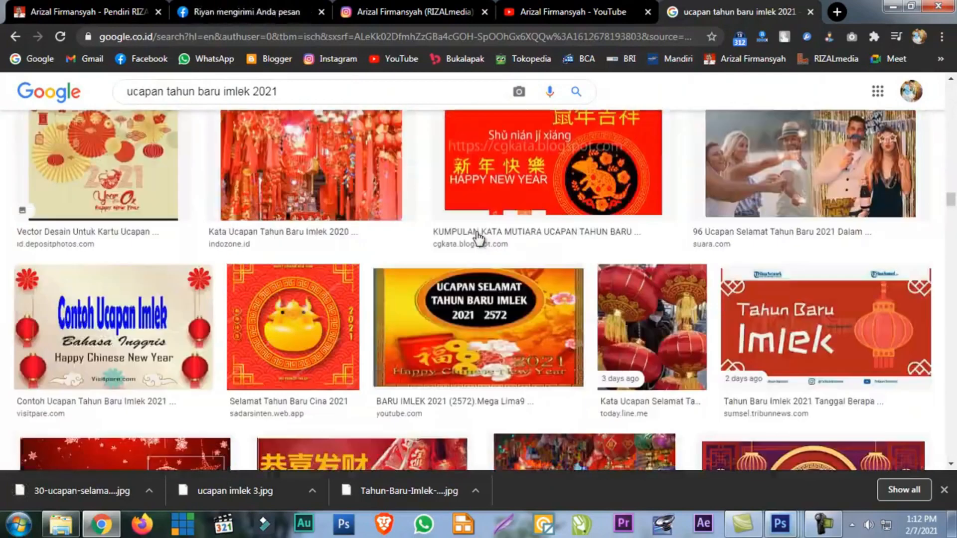
{"action": "scroll", "coordinate": [479, 238], "scroll_direction": "up", "scroll_amount": 20}
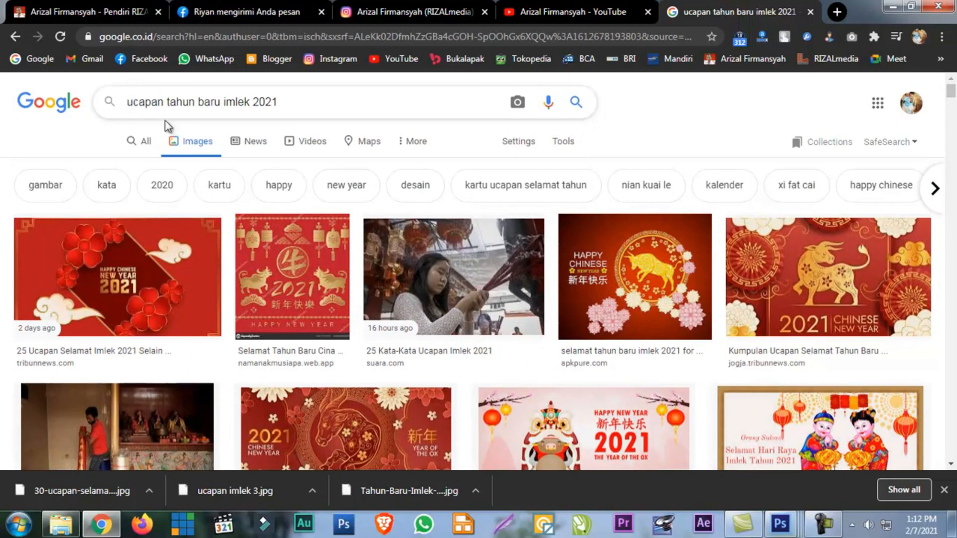
{"action": "type", "text": "backg"}
{"action": "type", "text": "round"}
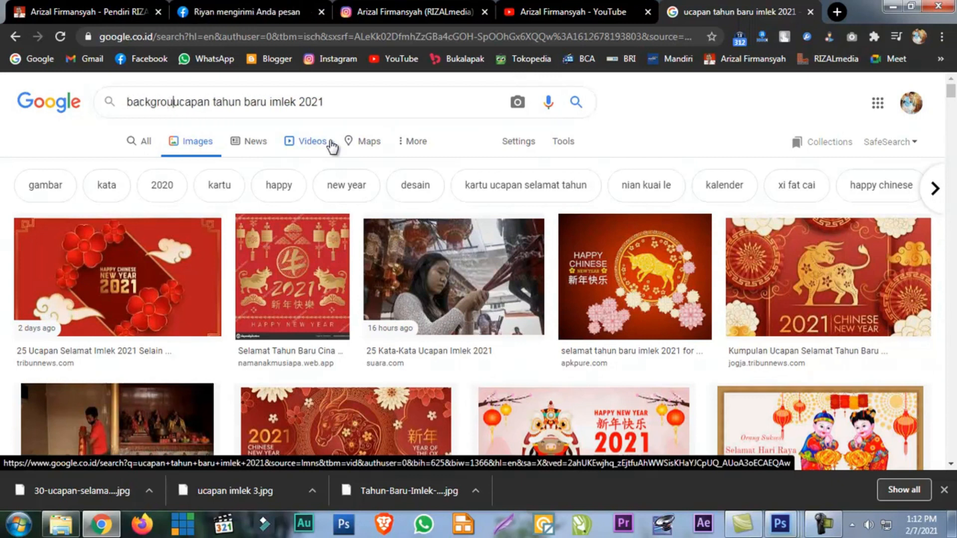
{"action": "key", "text": "Return"}
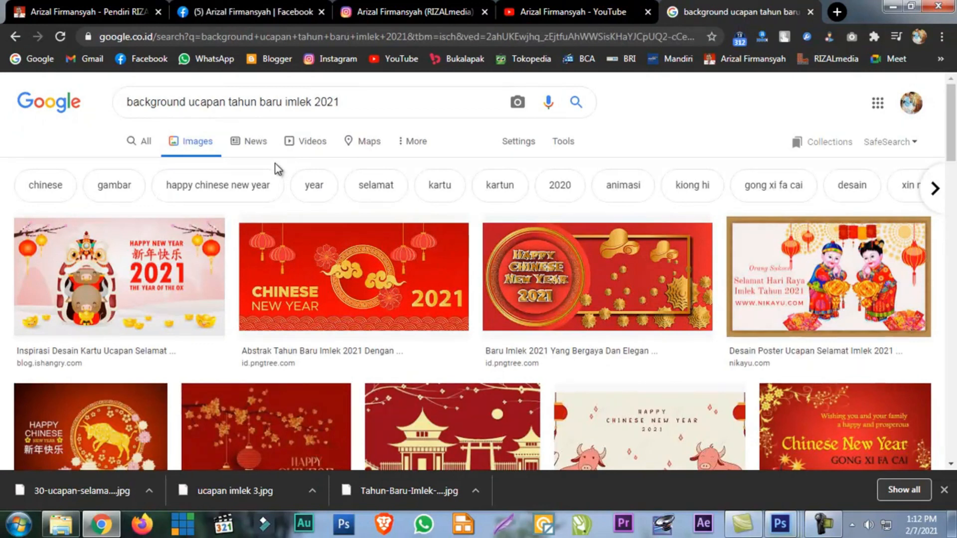
Save the blog.ishangry.com lion-dance and ox "Happy New Year 2021" image to DATA_1 (D:) under its suggested JPG name and close the preview
{"action": "left_click", "coordinate": [172, 247]}
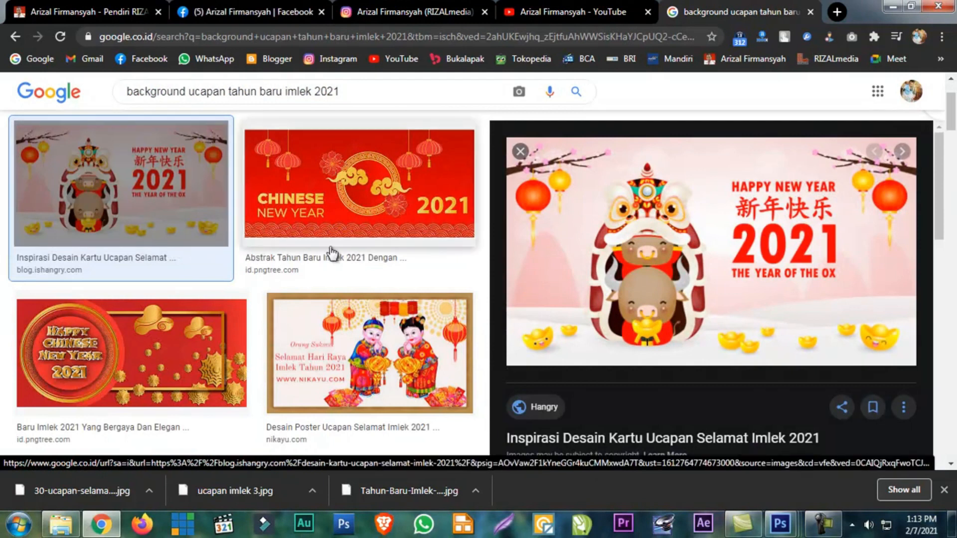
{"action": "right_click", "coordinate": [715, 200]}
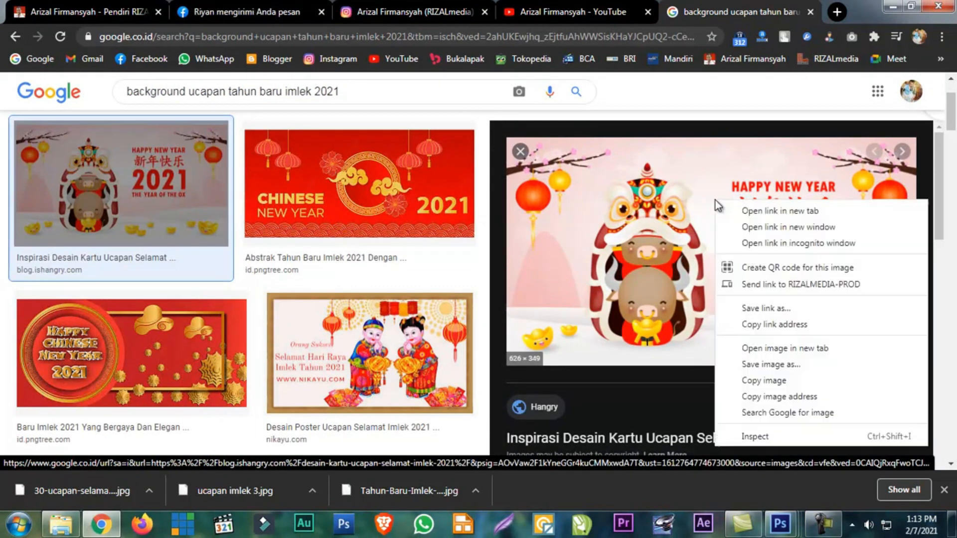
{"action": "left_click", "coordinate": [739, 369]}
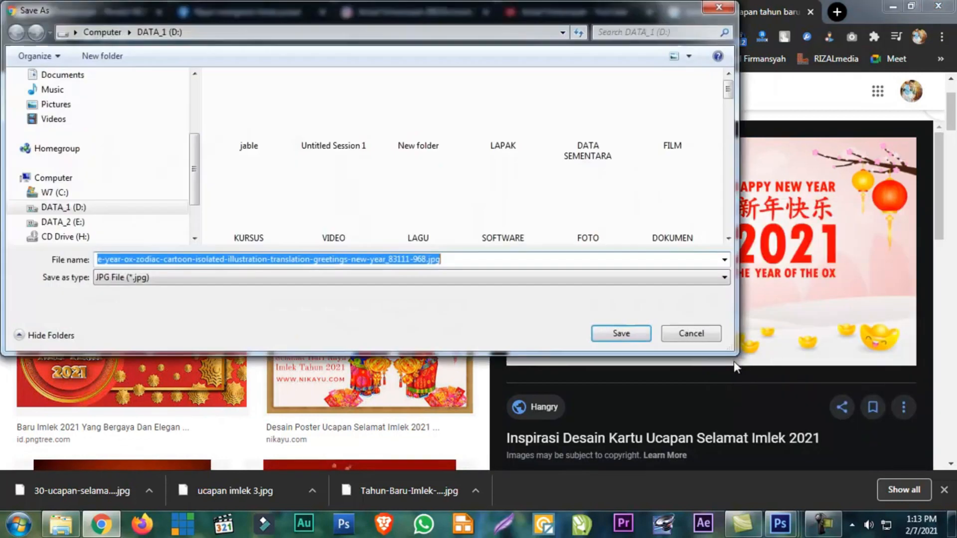
{"action": "left_click", "coordinate": [620, 339]}
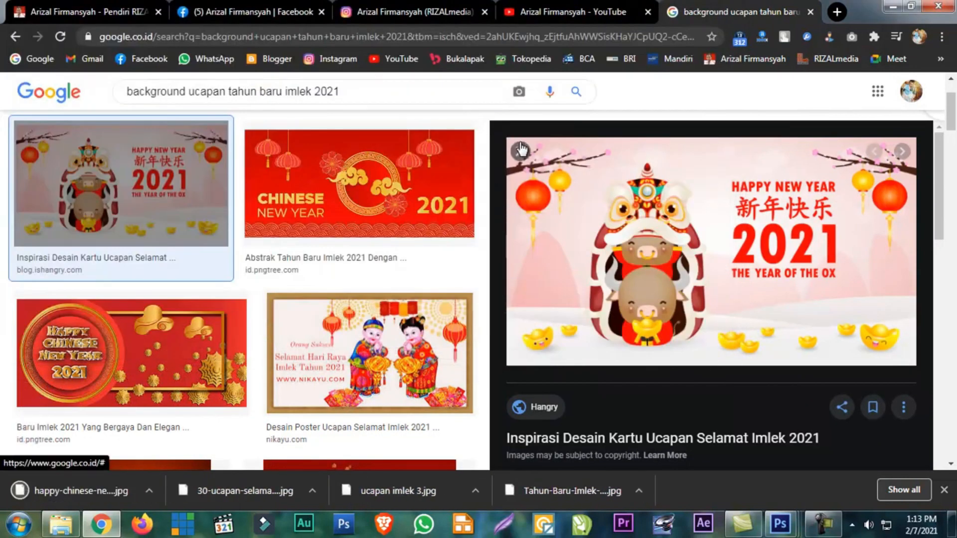
{"action": "left_click", "coordinate": [521, 148]}
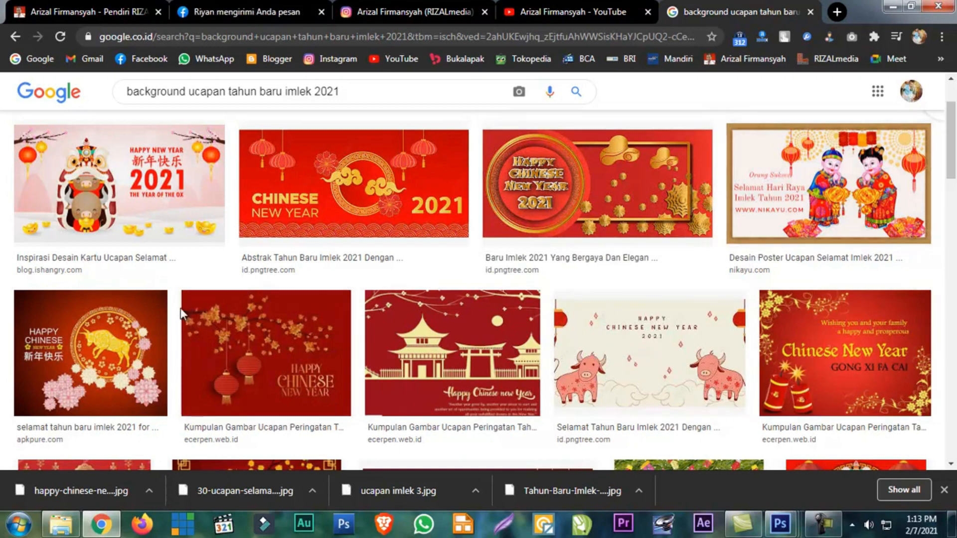
Save the red ecerpen.web.id "Happy Chinese new Year" temple image to DATA_1 (D:) as ucapan imlek 11.jpg and close the preview
{"action": "left_click", "coordinate": [388, 358]}
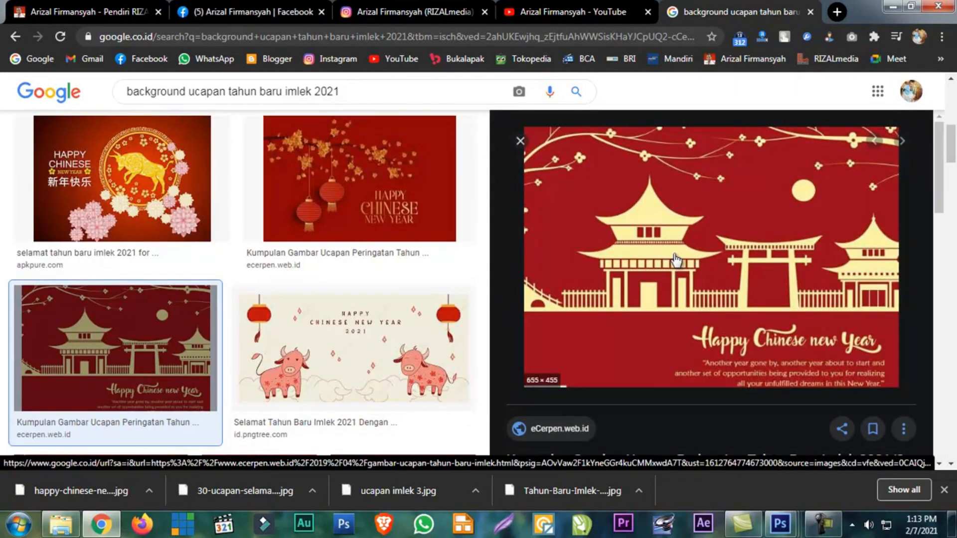
{"action": "right_click", "coordinate": [818, 214]}
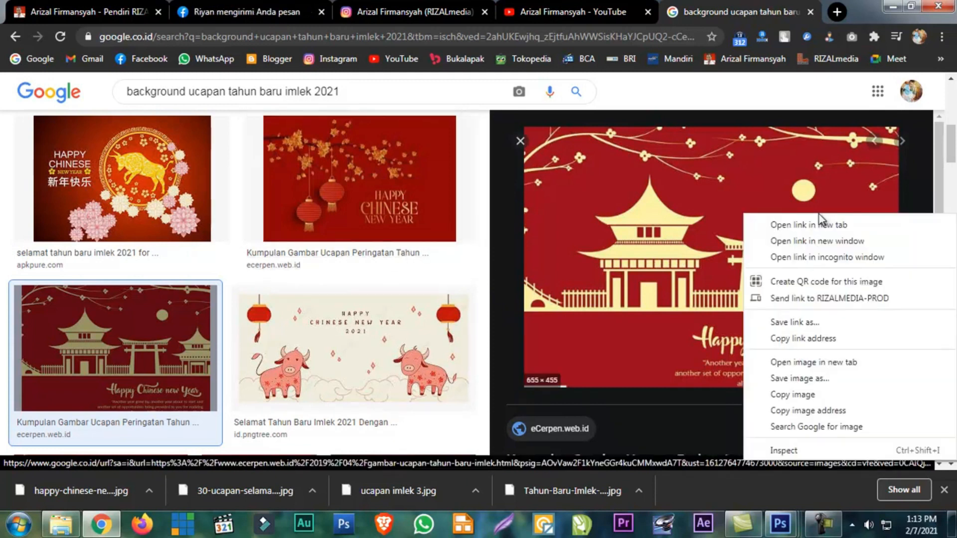
{"action": "left_click", "coordinate": [781, 379]}
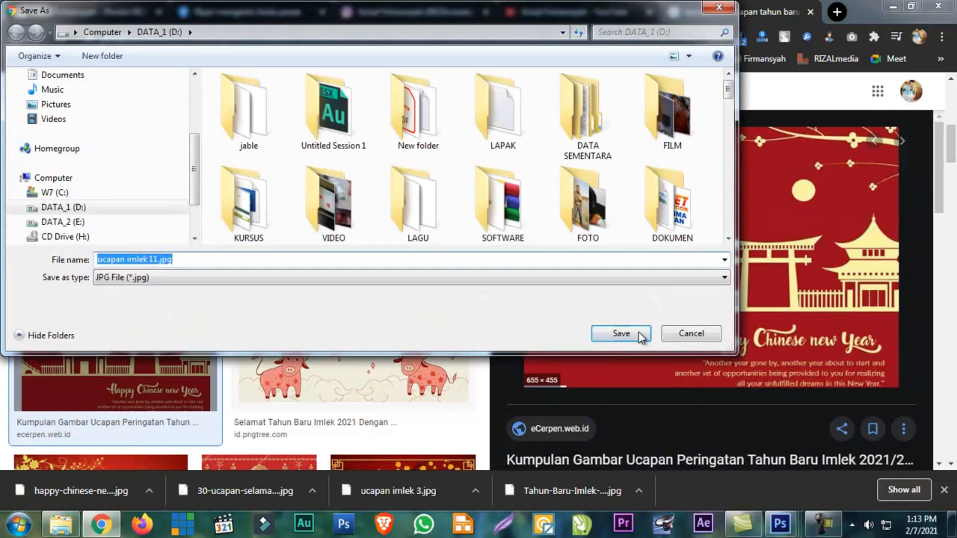
{"action": "left_click", "coordinate": [617, 334]}
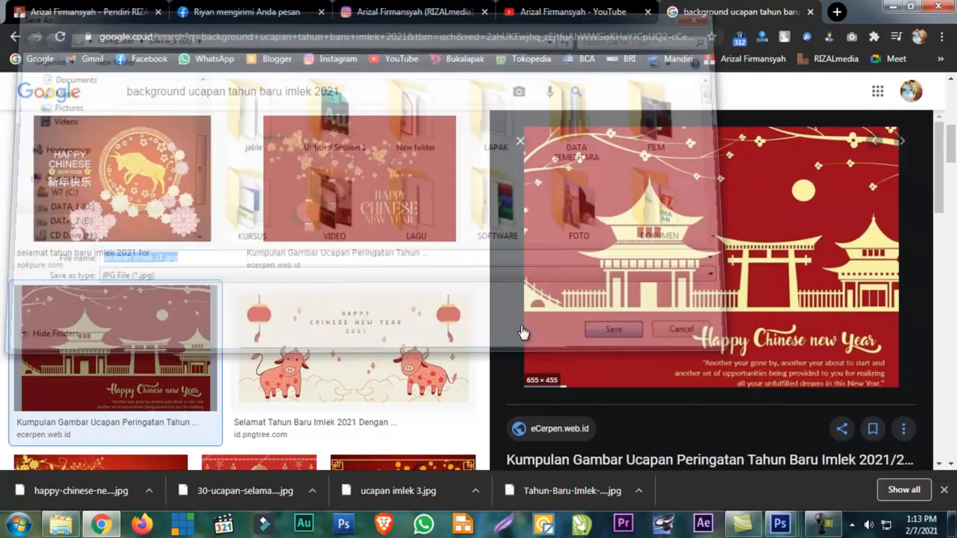
{"action": "left_click", "coordinate": [520, 141]}
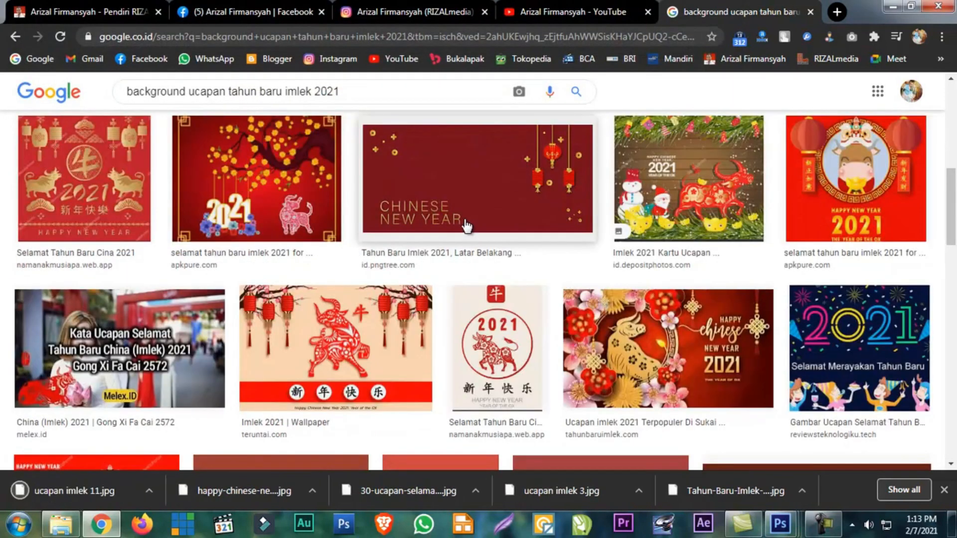
Find the white m.tribunnews.com background with red lanterns, save it to DATA_1 (D:) as tahun-baru-imlek-2020-2412020.jpg, and close the preview
{"action": "scroll", "coordinate": [474, 200], "scroll_direction": "up", "scroll_amount": 5}
{"action": "scroll", "coordinate": [474, 196], "scroll_direction": "down", "scroll_amount": 8}
{"action": "scroll", "coordinate": [474, 197], "scroll_direction": "down", "scroll_amount": 4}
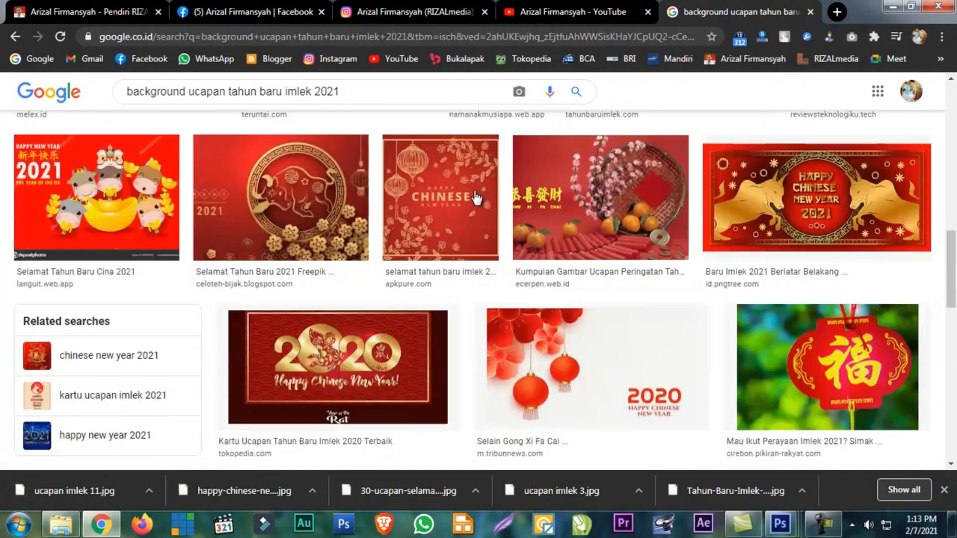
{"action": "scroll", "coordinate": [479, 196], "scroll_direction": "down", "scroll_amount": 3}
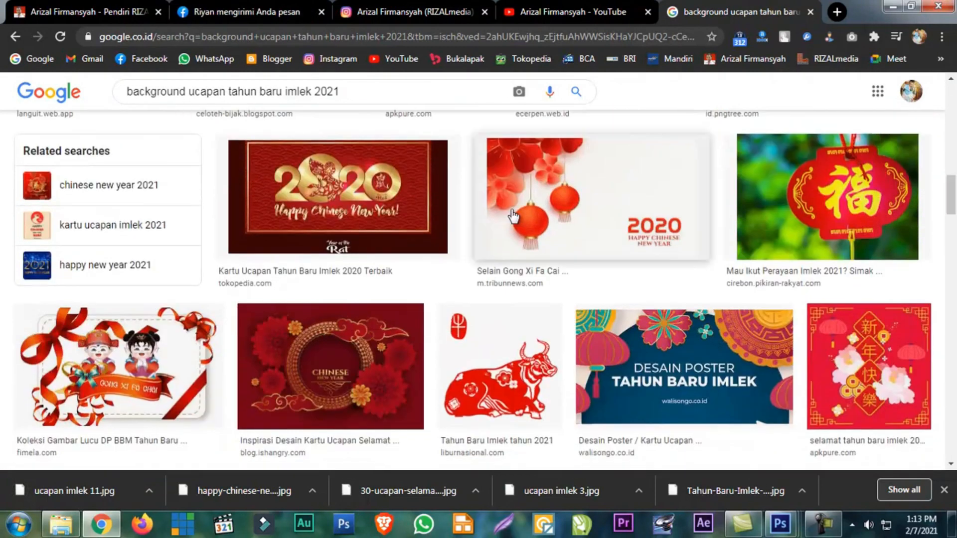
{"action": "left_click", "coordinate": [568, 233]}
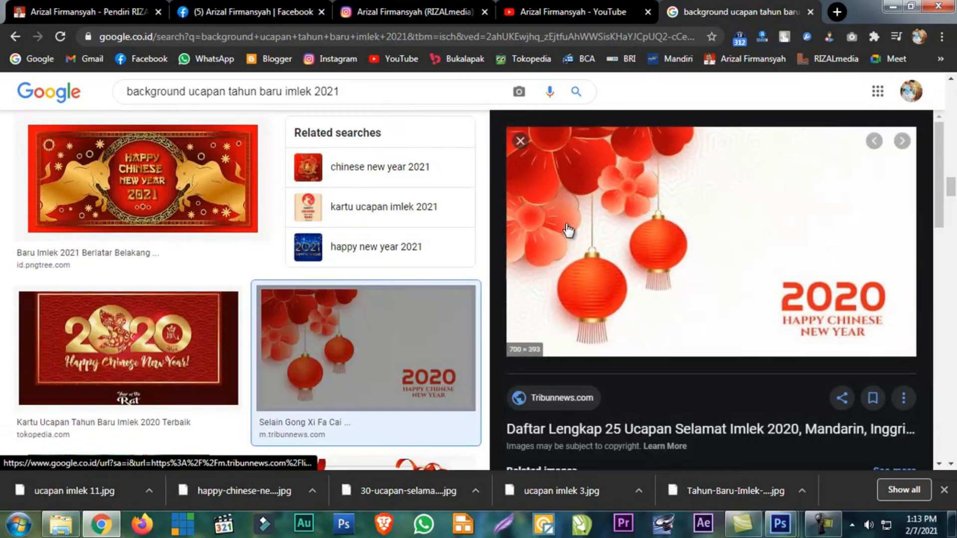
{"action": "right_click", "coordinate": [668, 214]}
{"action": "left_click", "coordinate": [703, 376]}
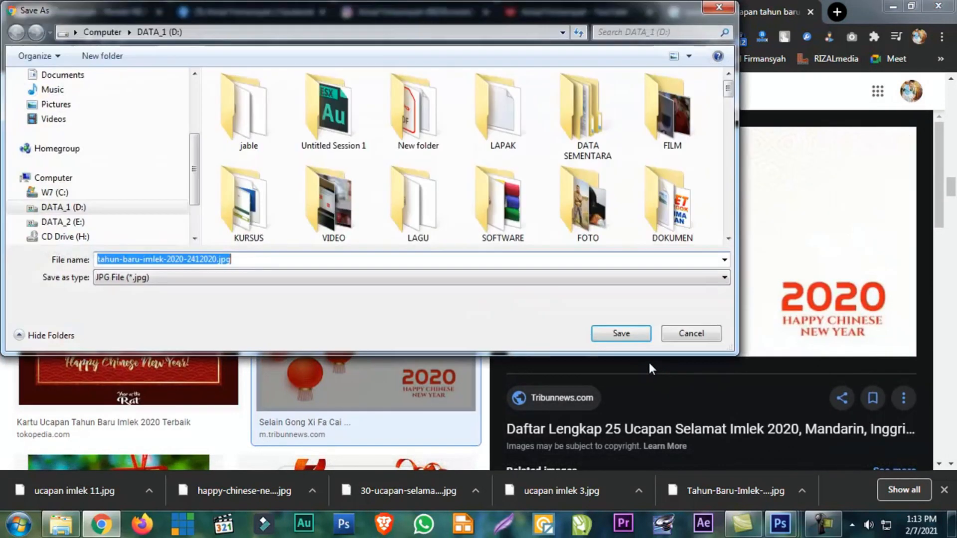
{"action": "left_click", "coordinate": [620, 334]}
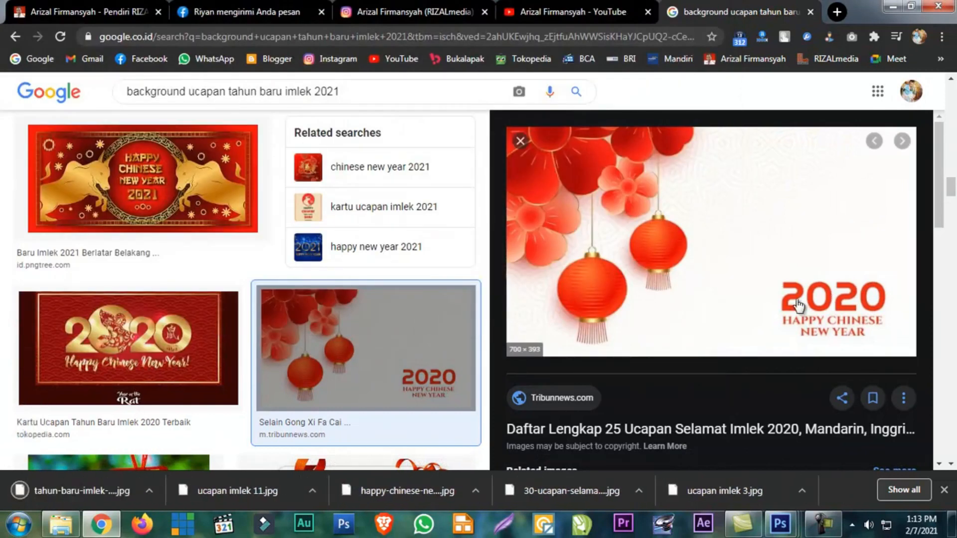
{"action": "scroll", "coordinate": [383, 277], "scroll_direction": "down", "scroll_amount": 10}
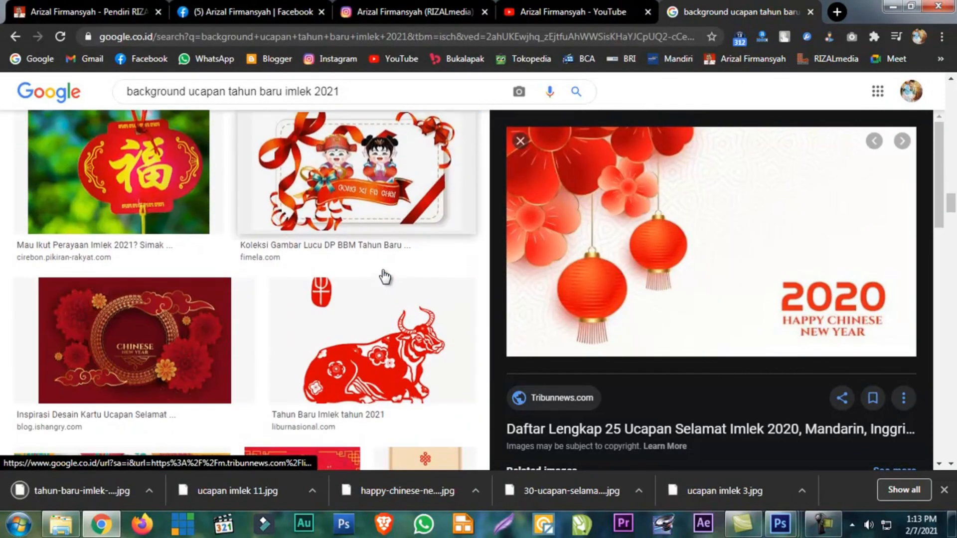
{"action": "left_click", "coordinate": [519, 141]}
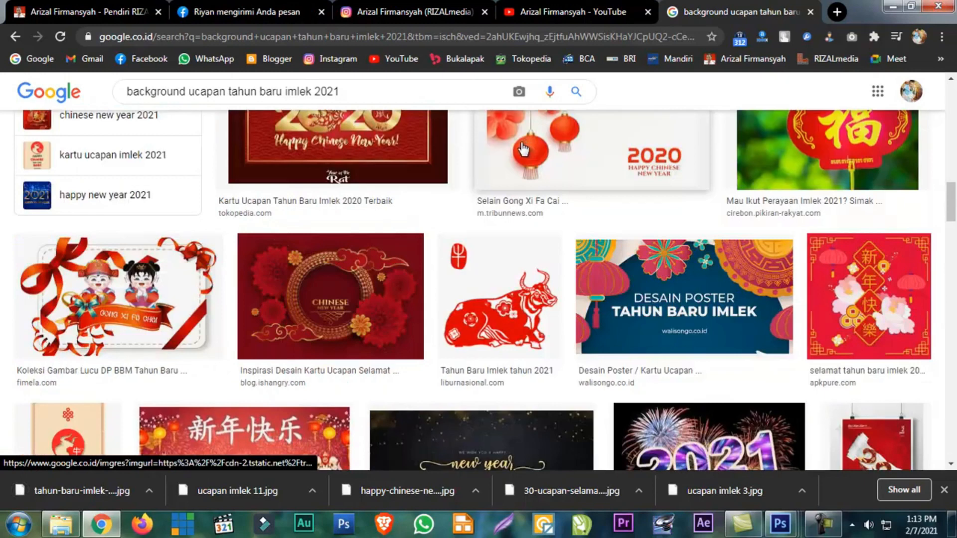
Examine the remaining Imlek background results for further usable designs, and return to the Photoshop document with the cut-out man
{"action": "scroll", "coordinate": [490, 206], "scroll_direction": "down", "scroll_amount": 3}
{"action": "scroll", "coordinate": [490, 206], "scroll_direction": "down", "scroll_amount": 8}
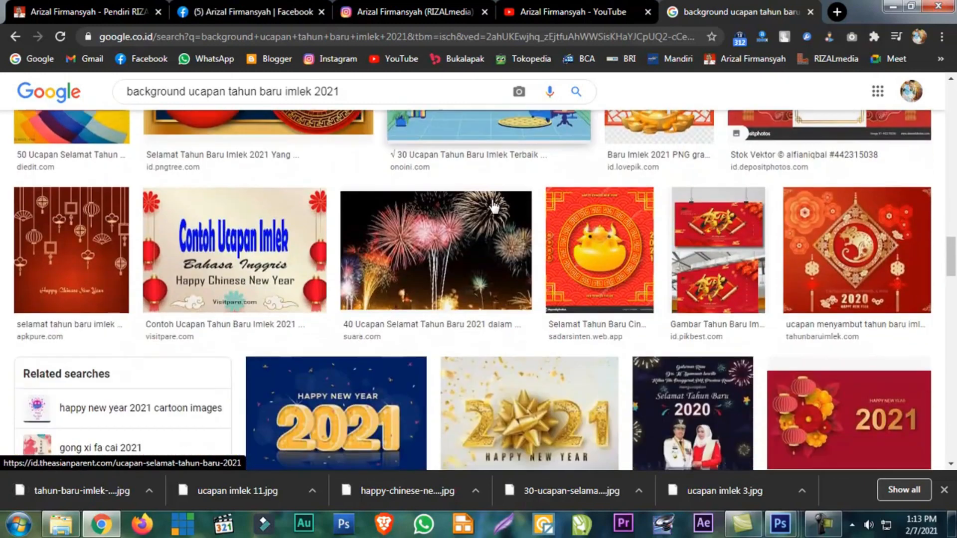
{"action": "scroll", "coordinate": [495, 203], "scroll_direction": "down", "scroll_amount": 3}
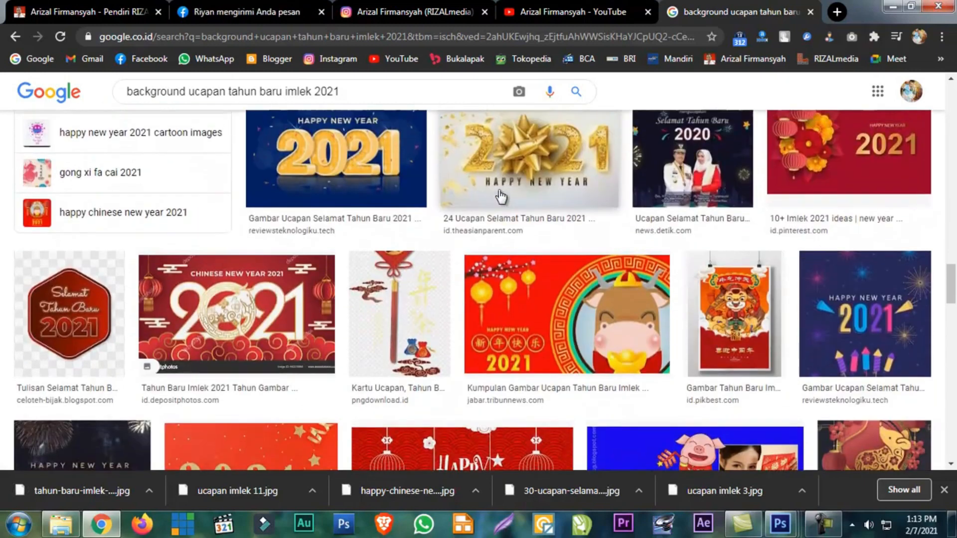
{"action": "scroll", "coordinate": [500, 198], "scroll_direction": "up", "scroll_amount": 3}
{"action": "scroll", "coordinate": [501, 197], "scroll_direction": "down", "scroll_amount": 6}
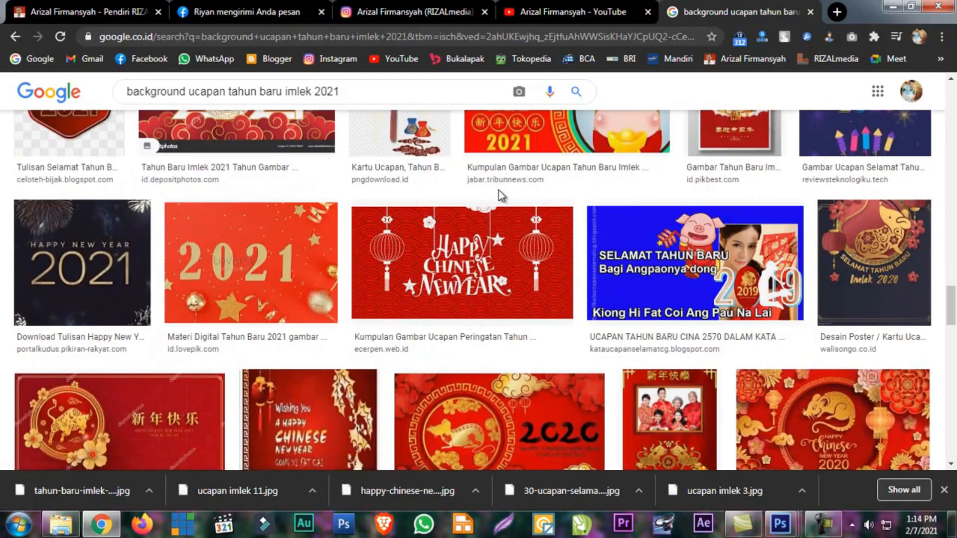
{"action": "scroll", "coordinate": [501, 195], "scroll_direction": "down", "scroll_amount": 8}
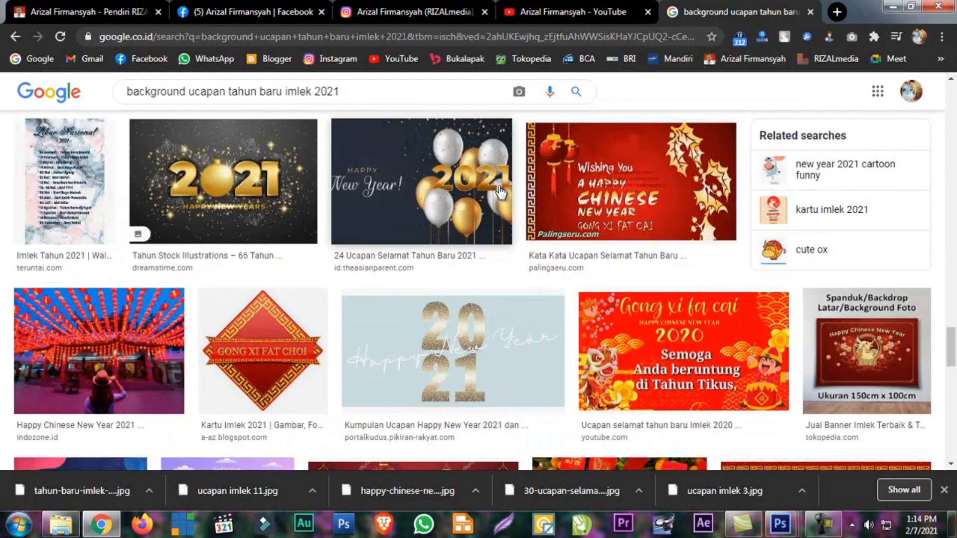
{"action": "scroll", "coordinate": [504, 182], "scroll_direction": "down", "scroll_amount": 7}
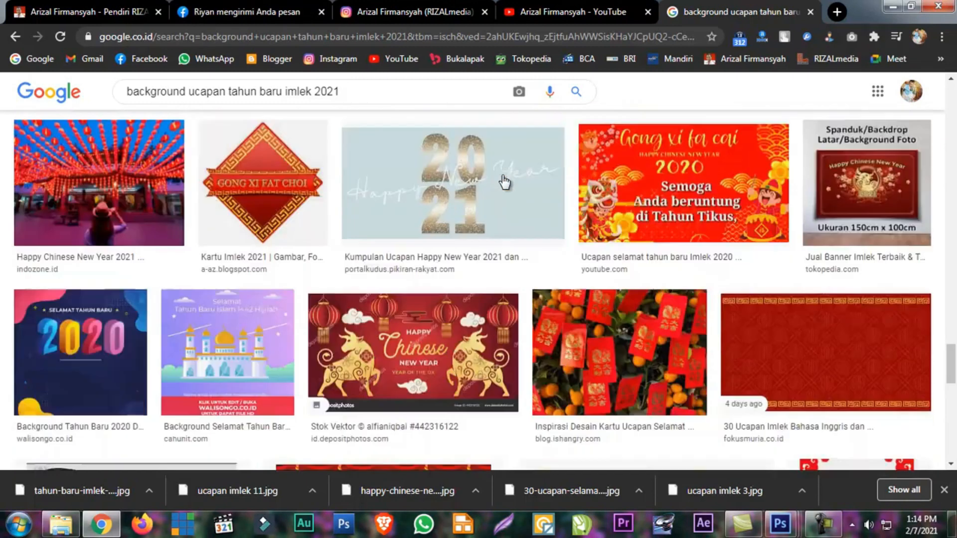
{"action": "scroll", "coordinate": [504, 182], "scroll_direction": "down", "scroll_amount": 18}
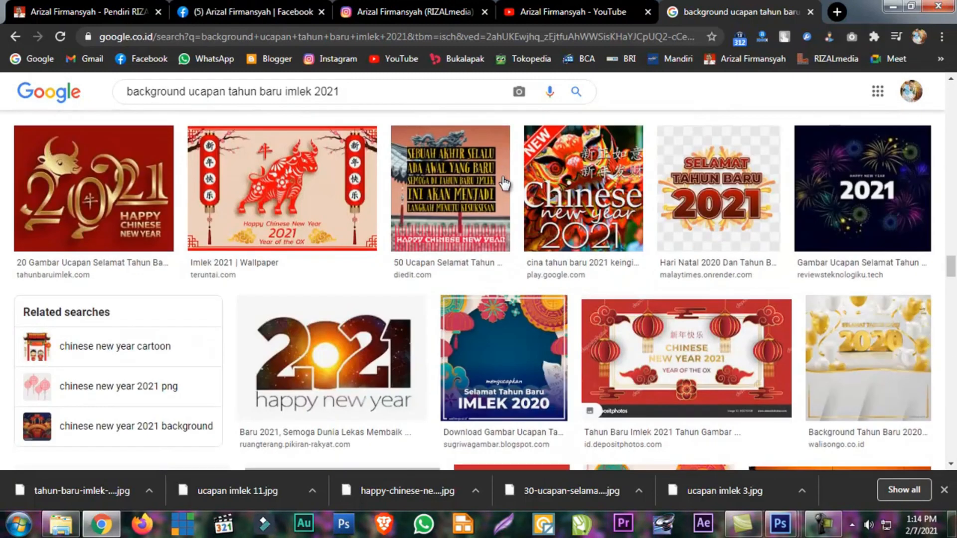
{"action": "scroll", "coordinate": [504, 182], "scroll_direction": "down", "scroll_amount": 12}
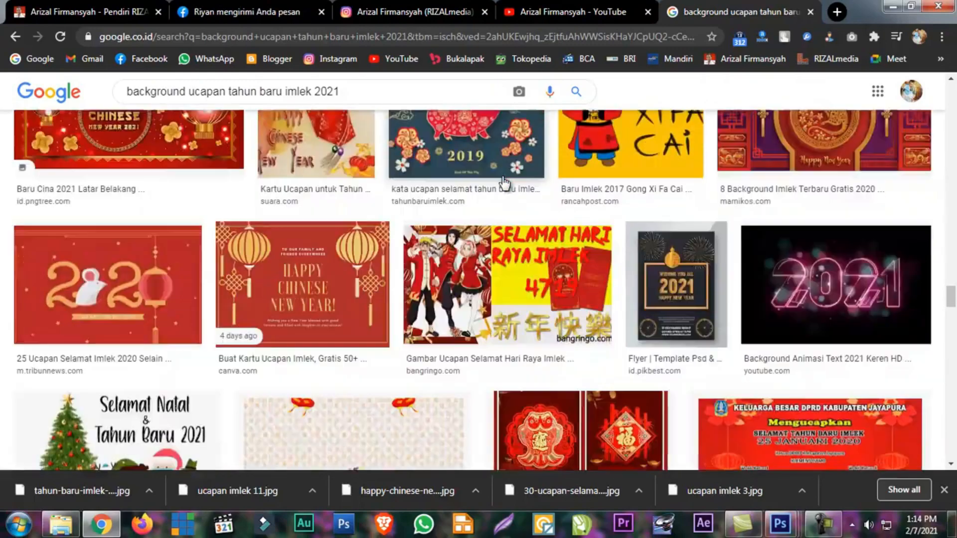
{"action": "scroll", "coordinate": [504, 182], "scroll_direction": "up", "scroll_amount": 5}
{"action": "scroll", "coordinate": [504, 182], "scroll_direction": "up", "scroll_amount": 3}
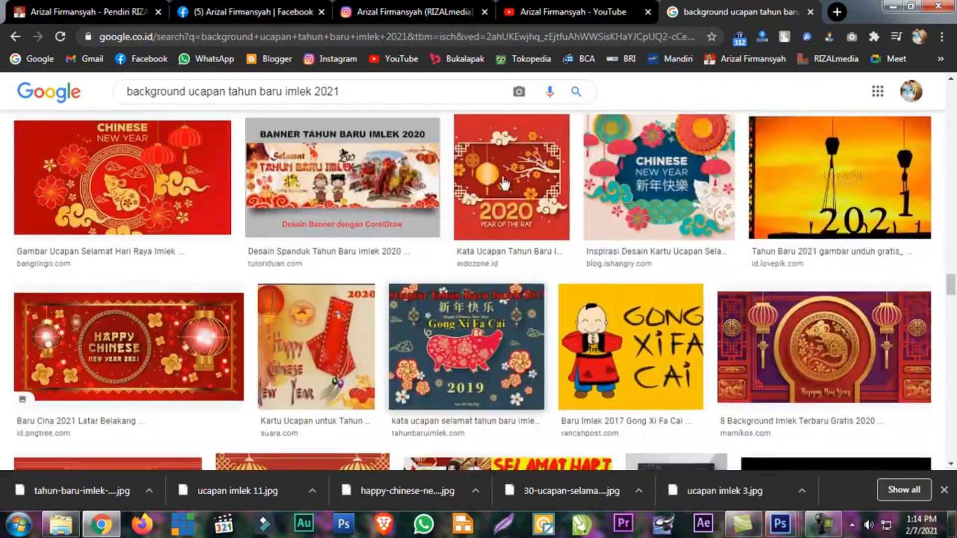
{"action": "scroll", "coordinate": [504, 181], "scroll_direction": "down", "scroll_amount": 14}
{"action": "scroll", "coordinate": [504, 182], "scroll_direction": "up", "scroll_amount": 20}
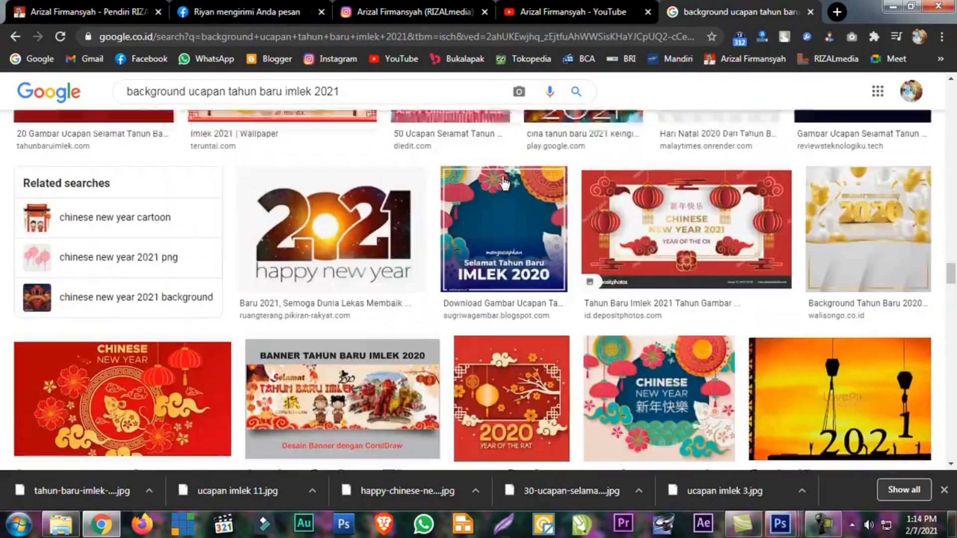
{"action": "scroll", "coordinate": [504, 183], "scroll_direction": "down", "scroll_amount": 5}
{"action": "scroll", "coordinate": [503, 184], "scroll_direction": "up", "scroll_amount": 20}
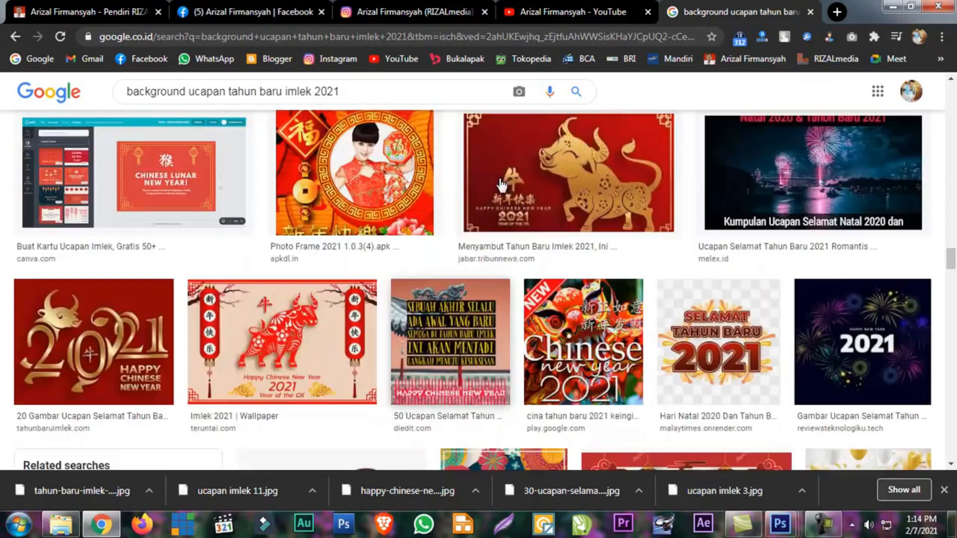
{"action": "scroll", "coordinate": [500, 185], "scroll_direction": "up", "scroll_amount": 15}
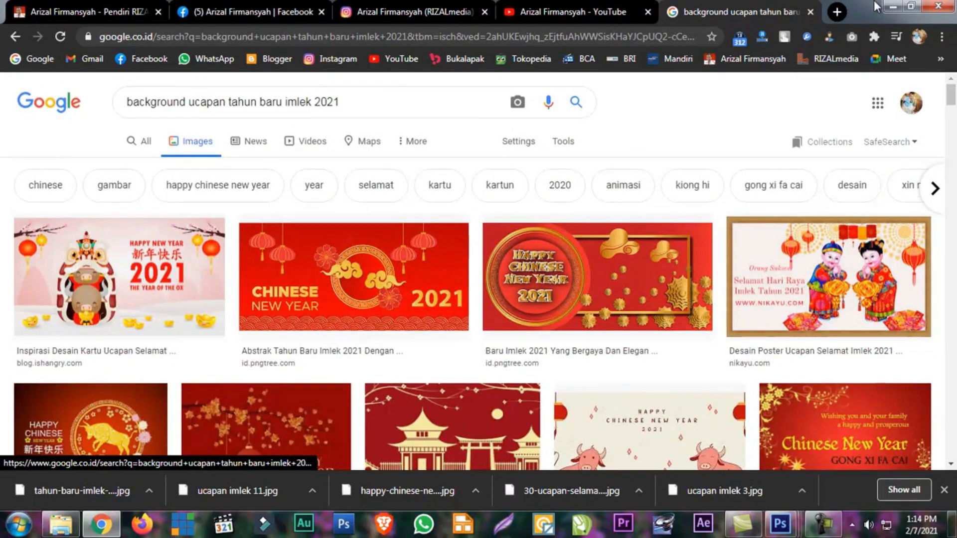
{"action": "left_click", "coordinate": [893, 6]}
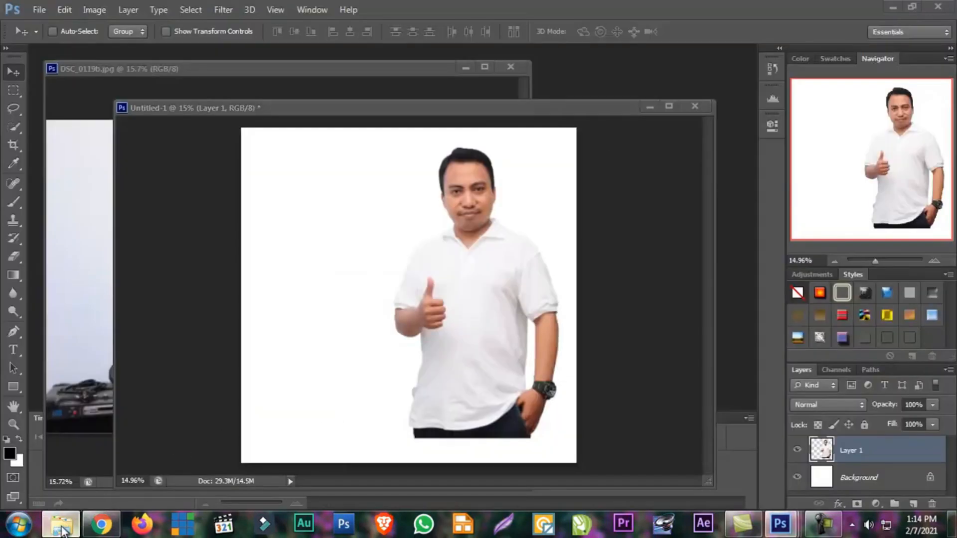
{"action": "left_click", "coordinate": [60, 524]}
{"action": "left_click", "coordinate": [568, 401]}
{"action": "scroll", "coordinate": [569, 400], "scroll_direction": "down", "scroll_amount": 3}
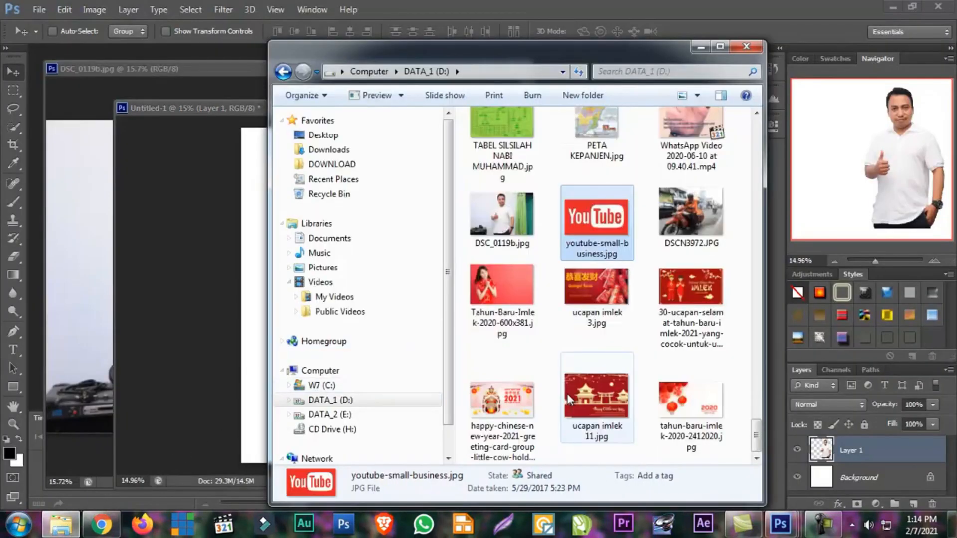
{"action": "left_click", "coordinate": [574, 298]}
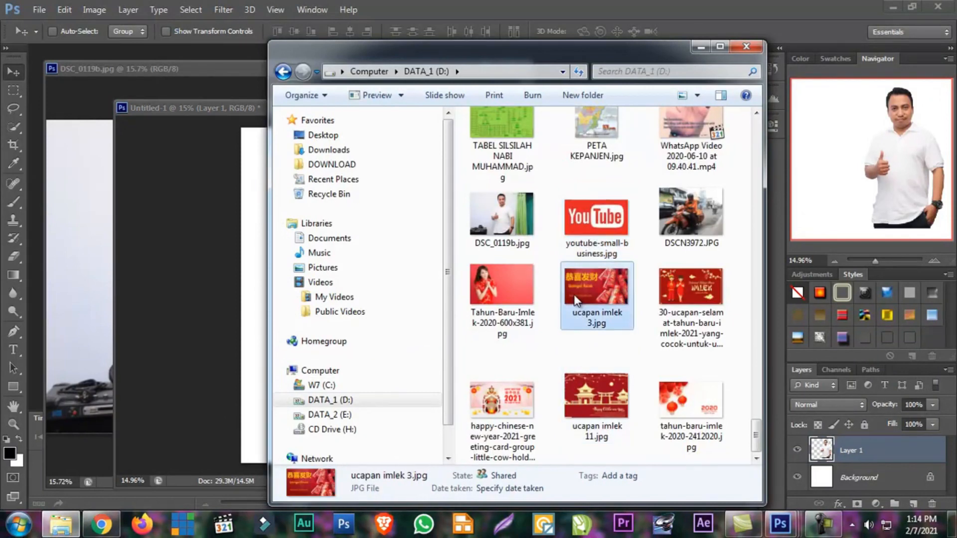
{"action": "left_click", "coordinate": [670, 312]}
{"action": "left_click", "coordinate": [598, 398]}
{"action": "left_click", "coordinate": [696, 439]}
{"action": "left_click_drag", "start_coordinate": [696, 419], "coordinate": [145, 279]}
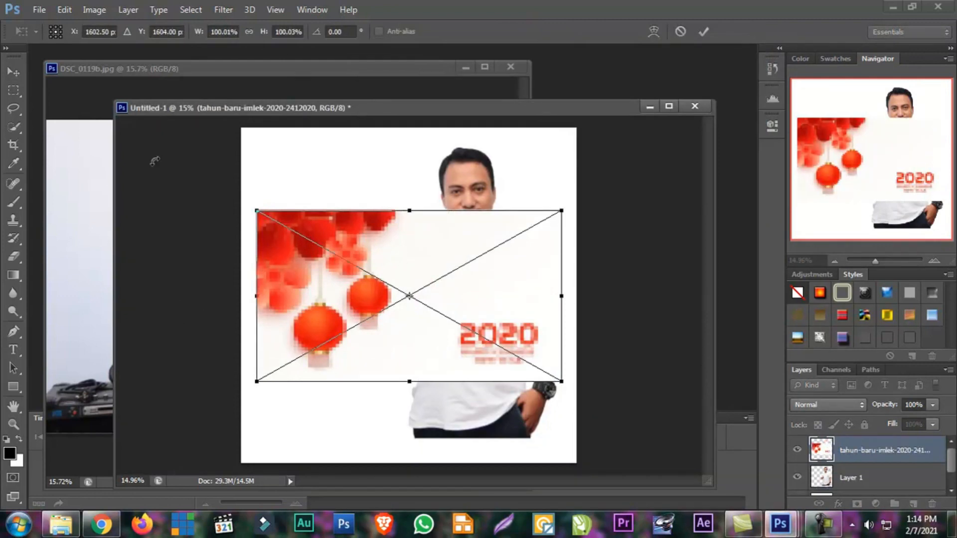
{"action": "left_click", "coordinate": [15, 72]}
{"action": "left_click", "coordinate": [518, 206]}
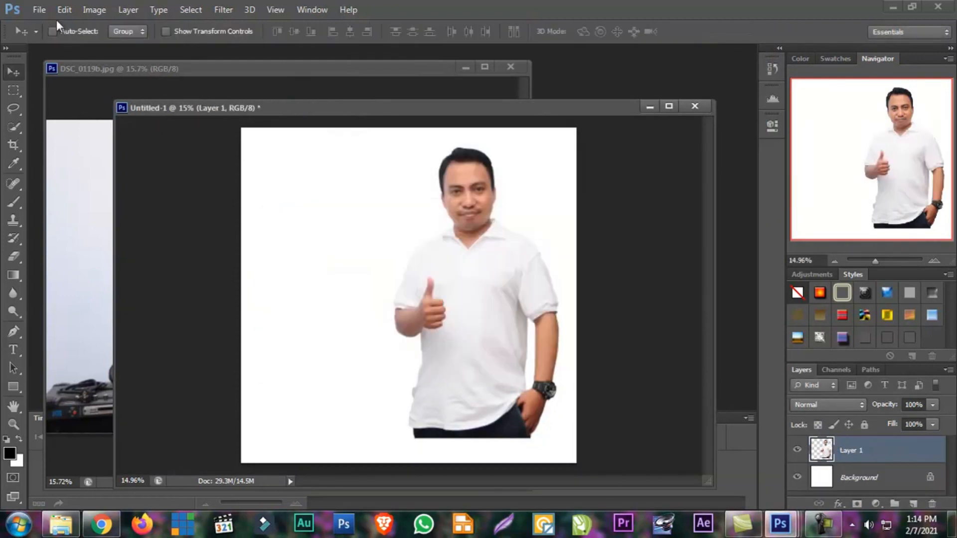
Open tahun-baru-imlek-2020-2412020.jpg from DATA_1 (D:), sorting the files by date and showing them as large icons
{"action": "left_click", "coordinate": [40, 10]}
{"action": "left_click", "coordinate": [54, 38]}
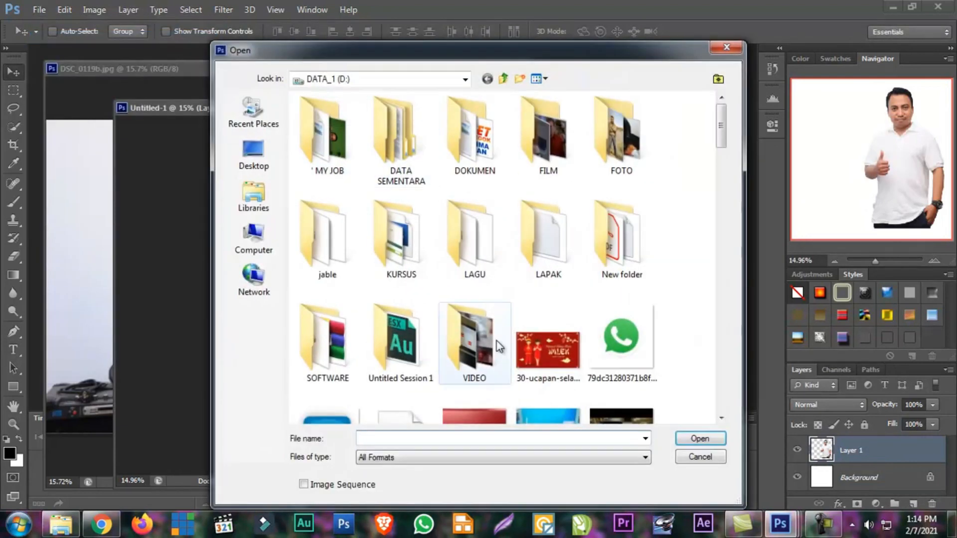
{"action": "left_click", "coordinate": [523, 349]}
{"action": "scroll", "coordinate": [523, 344], "scroll_direction": "down", "scroll_amount": 10}
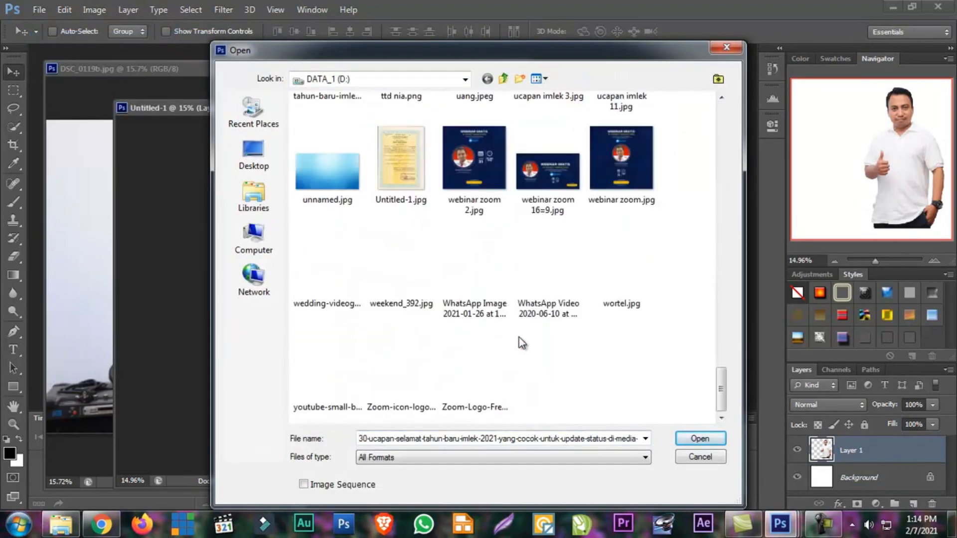
{"action": "left_click", "coordinate": [546, 79]}
{"action": "left_click", "coordinate": [571, 173]}
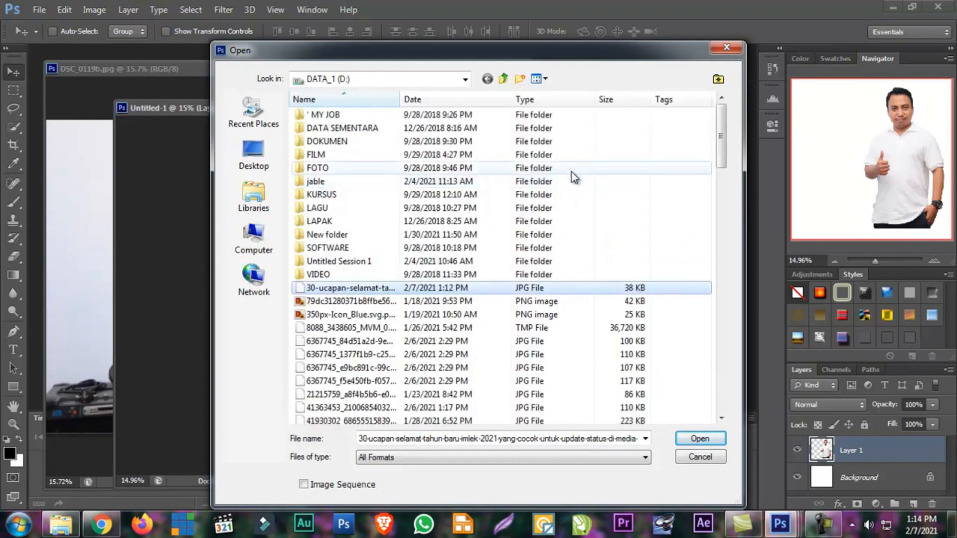
{"action": "left_click", "coordinate": [474, 98]}
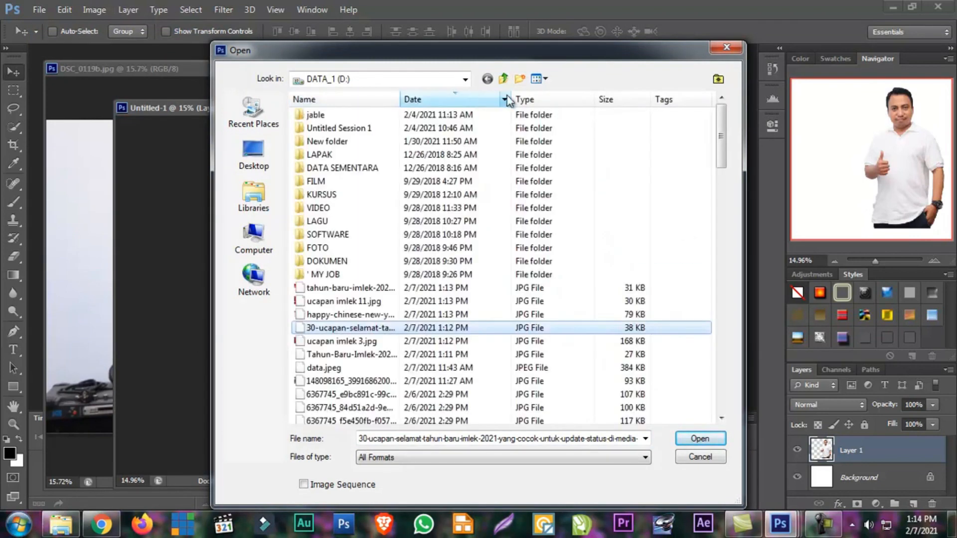
{"action": "left_click", "coordinate": [545, 78]}
{"action": "left_click", "coordinate": [563, 113]}
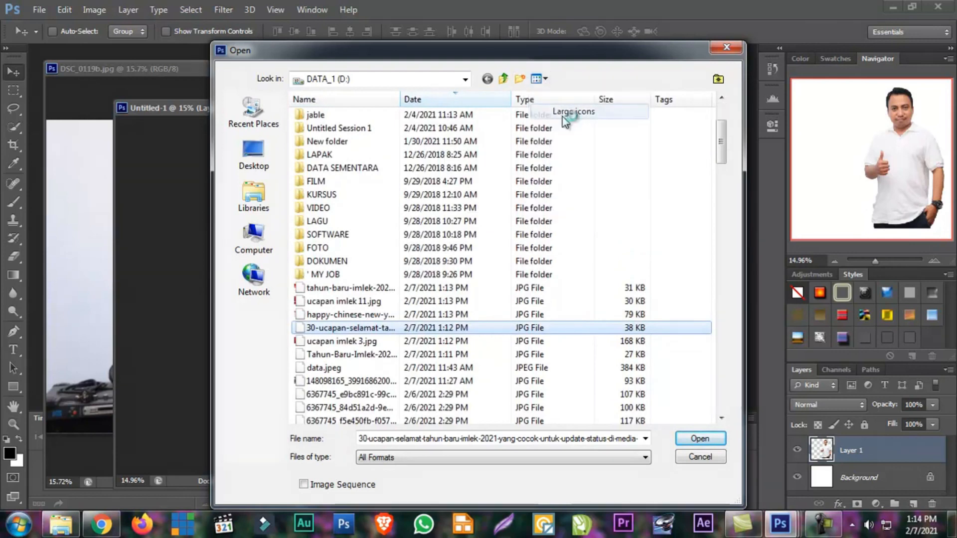
{"action": "left_click", "coordinate": [533, 319]}
{"action": "double_click", "coordinate": [531, 231]}
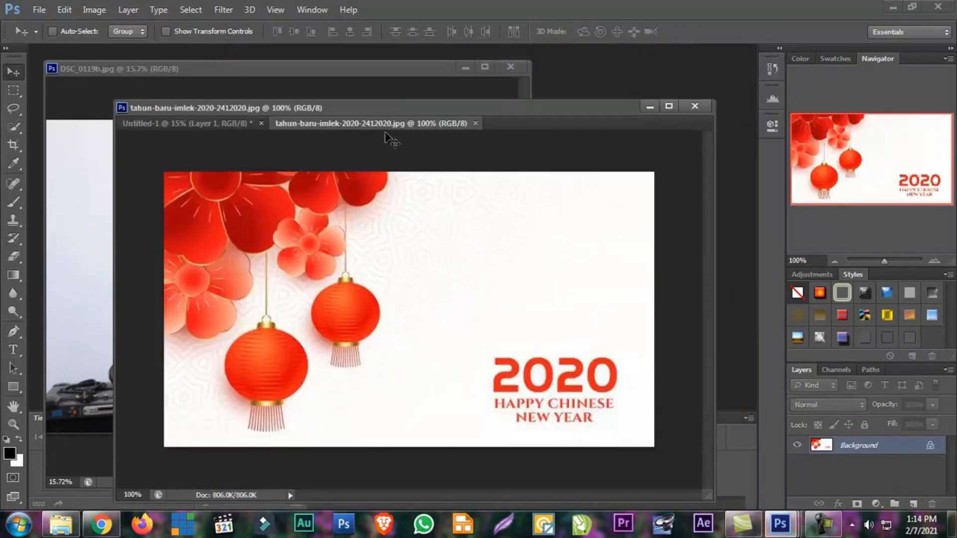
Float the red-lantern image in its own smaller window and copy it into Untitled-1 at the canvas's upper-left corner
{"action": "left_click_drag", "start_coordinate": [375, 124], "coordinate": [132, 67]}
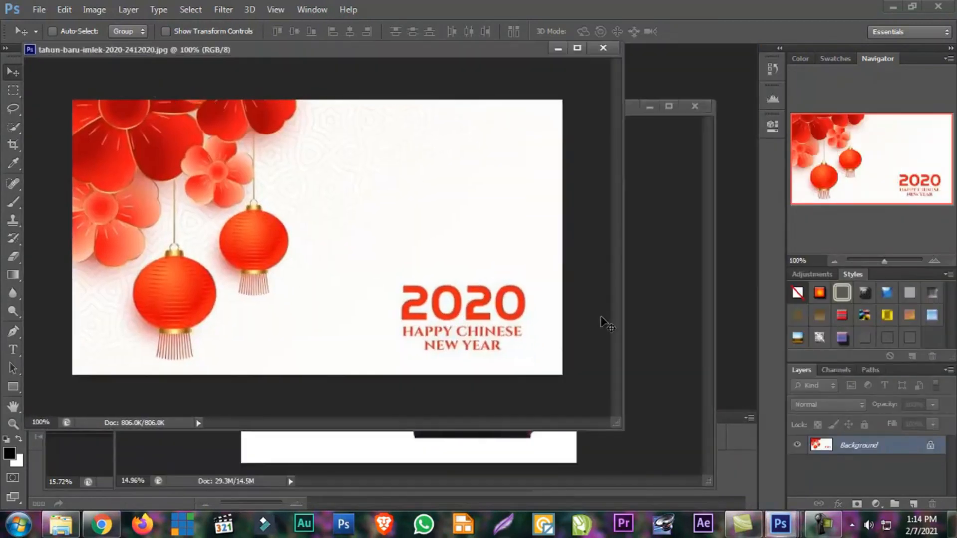
{"action": "left_click_drag", "start_coordinate": [617, 429], "coordinate": [315, 324]}
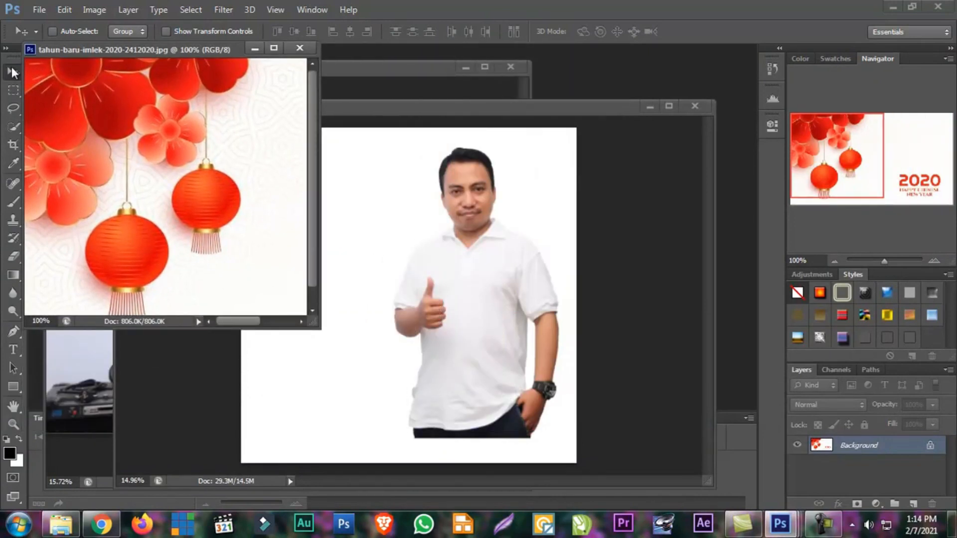
{"action": "left_click_drag", "start_coordinate": [75, 54], "coordinate": [136, 69]}
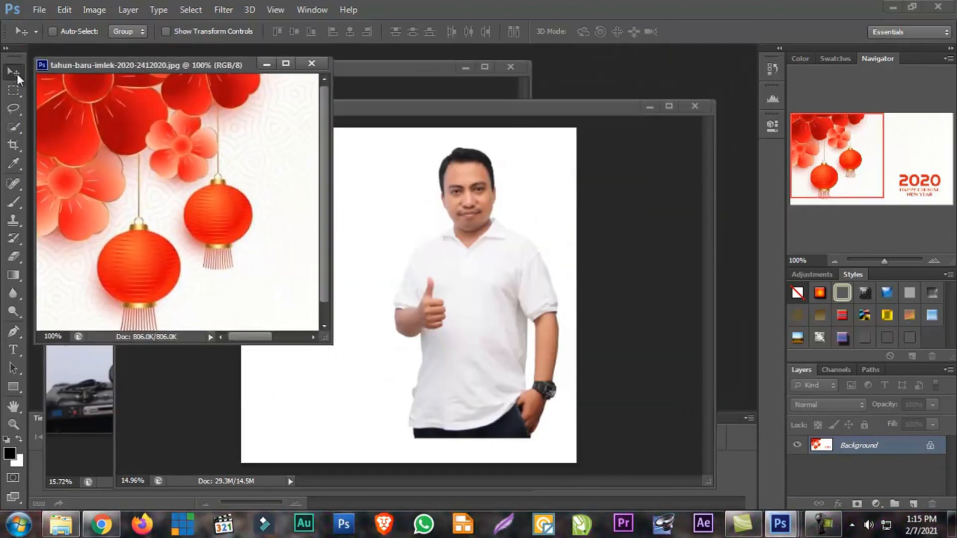
{"action": "left_click_drag", "start_coordinate": [191, 161], "coordinate": [276, 145]}
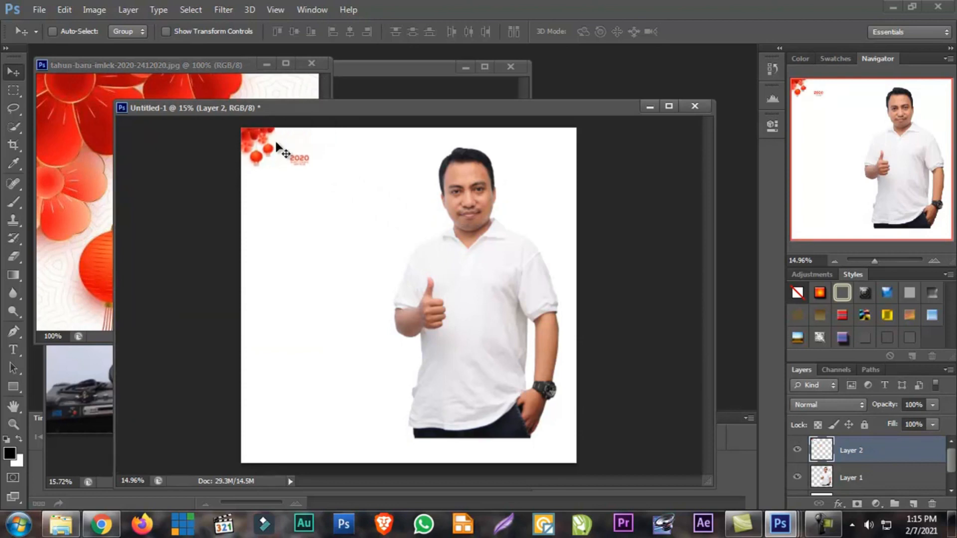
Examine the layer stack of Untitled-1, selecting Layer 1, Background and Layer 2 to compare what each one holds
{"action": "left_click", "coordinate": [877, 484]}
{"action": "scroll", "coordinate": [862, 478], "scroll_direction": "down", "scroll_amount": 1}
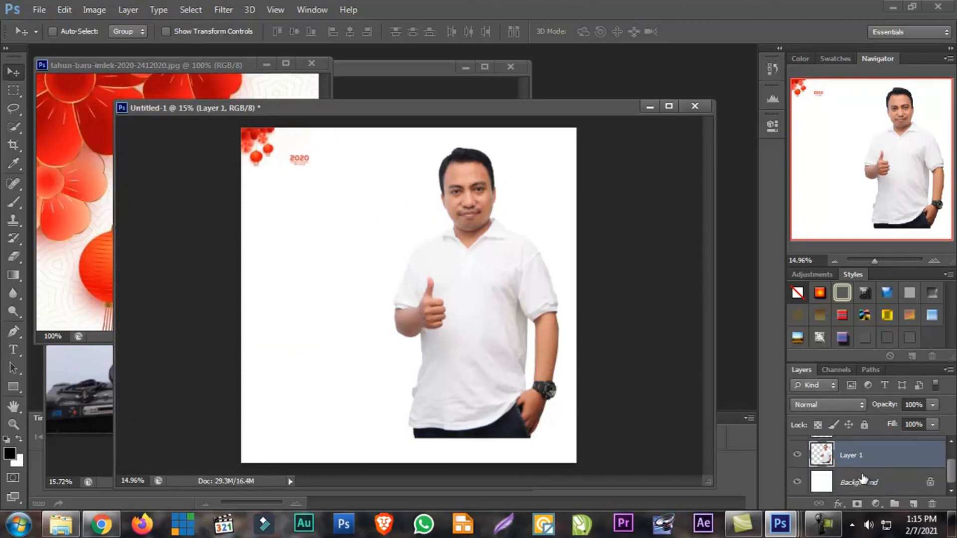
{"action": "left_click", "coordinate": [854, 484]}
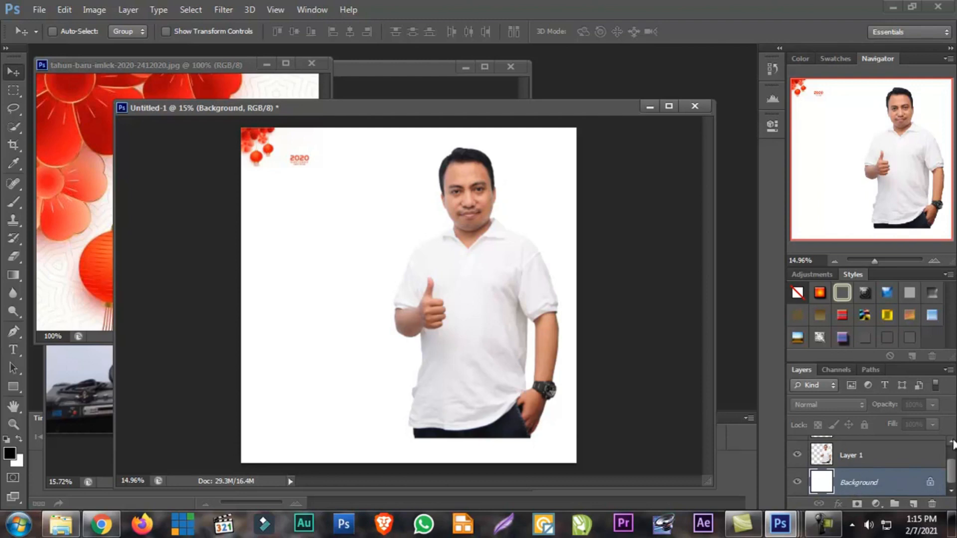
{"action": "left_click", "coordinate": [850, 461]}
{"action": "scroll", "coordinate": [849, 462], "scroll_direction": "up", "scroll_amount": 1}
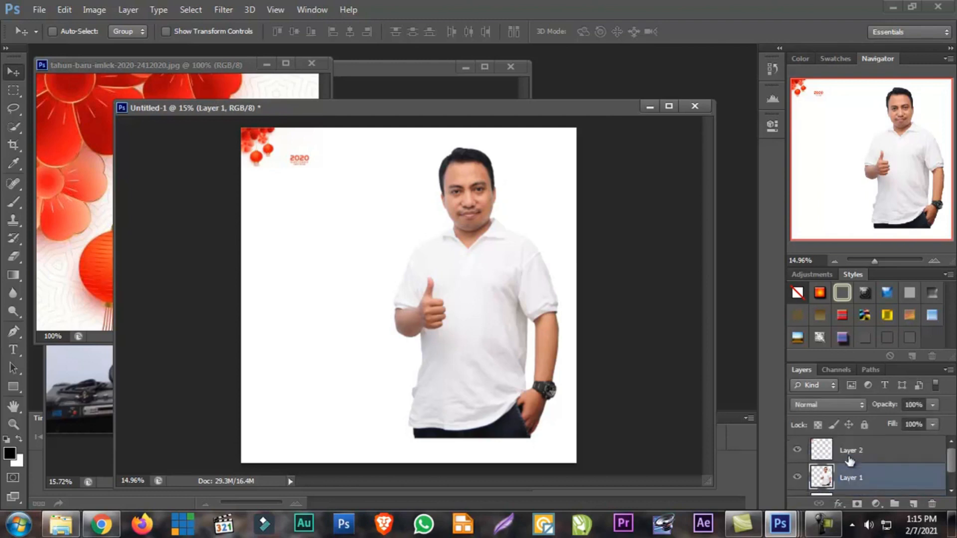
{"action": "scroll", "coordinate": [850, 461], "scroll_direction": "down", "scroll_amount": 1}
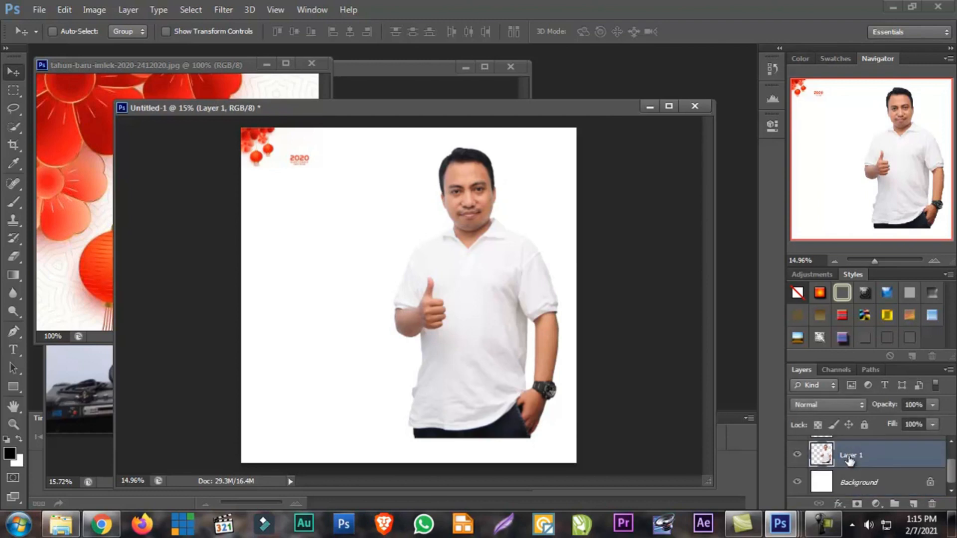
{"action": "left_click", "coordinate": [796, 462]}
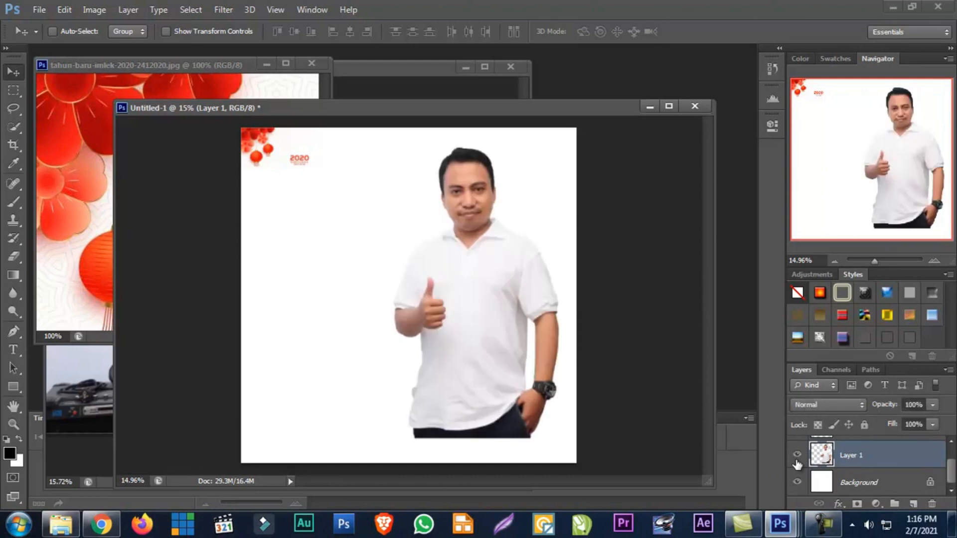
{"action": "scroll", "coordinate": [797, 465], "scroll_direction": "up", "scroll_amount": 1}
{"action": "left_click", "coordinate": [851, 455]}
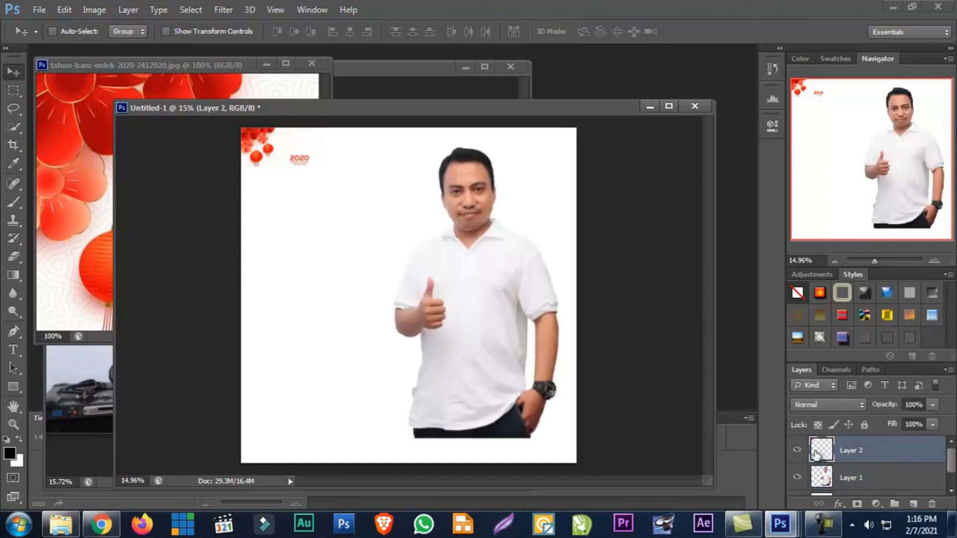
Hide and reshow Layer 2 to check its content, and leave that layer selected
{"action": "left_click", "coordinate": [798, 451]}
{"action": "left_click", "coordinate": [797, 451]}
{"action": "left_click", "coordinate": [847, 489]}
{"action": "left_click", "coordinate": [850, 455]}
Move the lantern image onto the man's chest and place Layer 2 below Layer 1 in the layer stack
{"action": "left_click_drag", "start_coordinate": [263, 136], "coordinate": [428, 255]}
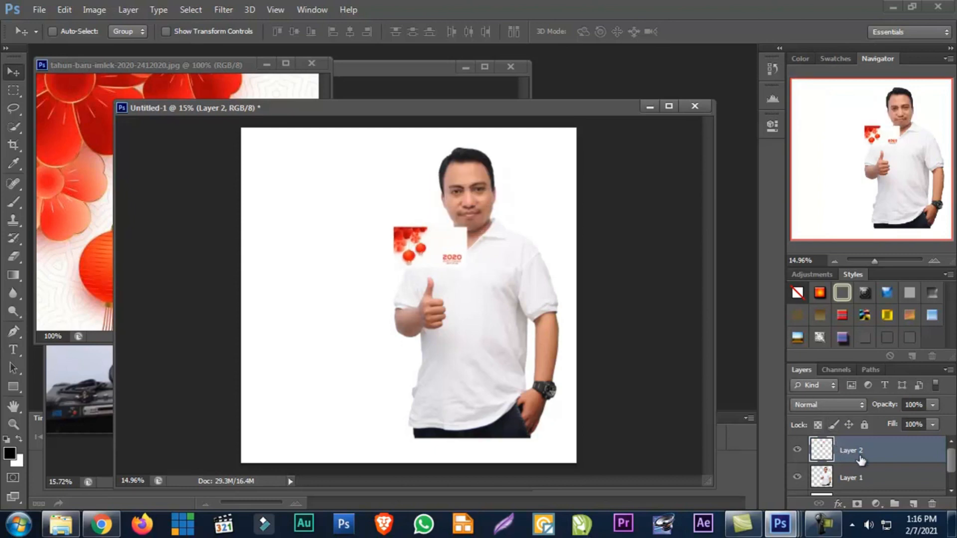
{"action": "left_click", "coordinate": [842, 477], "text": "ctrl"}
{"action": "left_click_drag", "start_coordinate": [842, 479], "coordinate": [843, 484]}
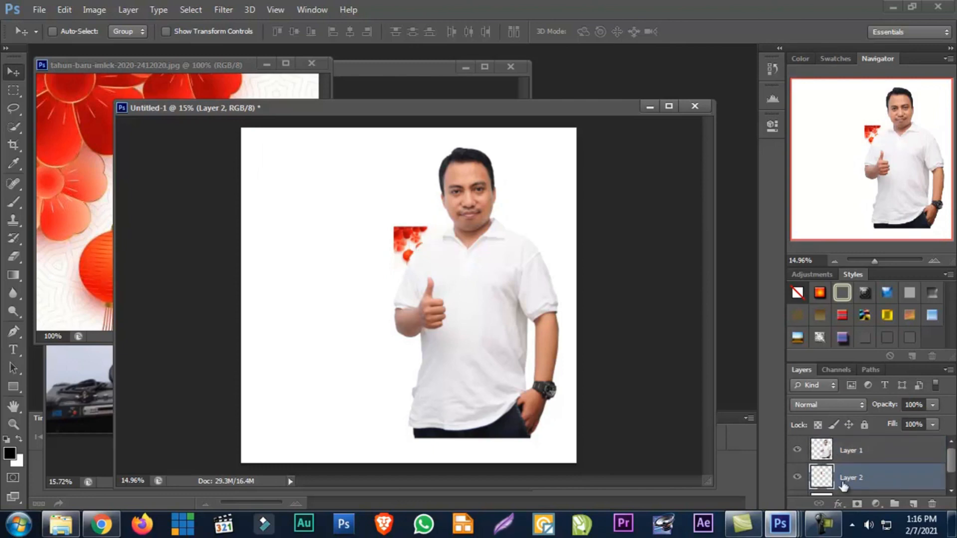
Return Layer 2 above Layer 1 and move the lantern image back to the canvas's upper-left corner
{"action": "left_click_drag", "start_coordinate": [401, 249], "coordinate": [321, 220]}
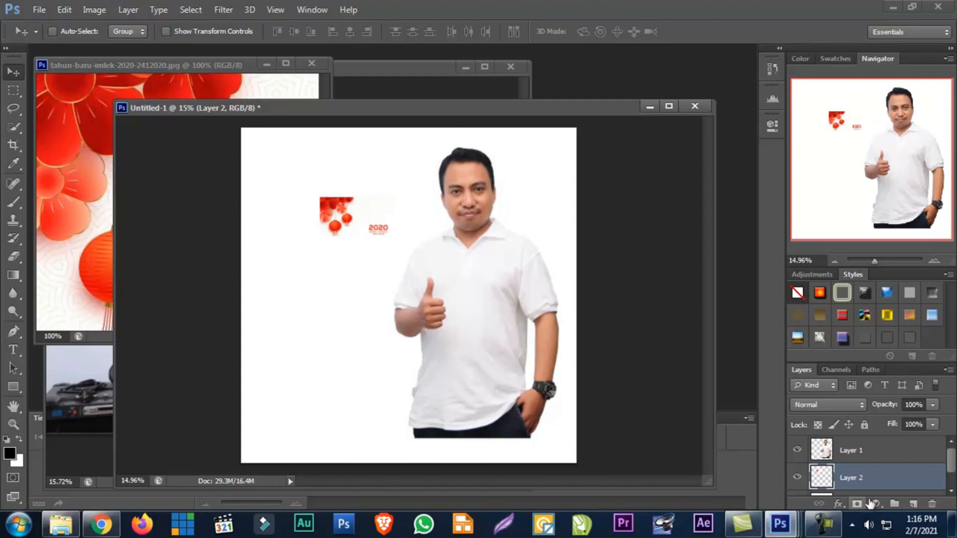
{"action": "left_click_drag", "start_coordinate": [853, 472], "coordinate": [847, 439]}
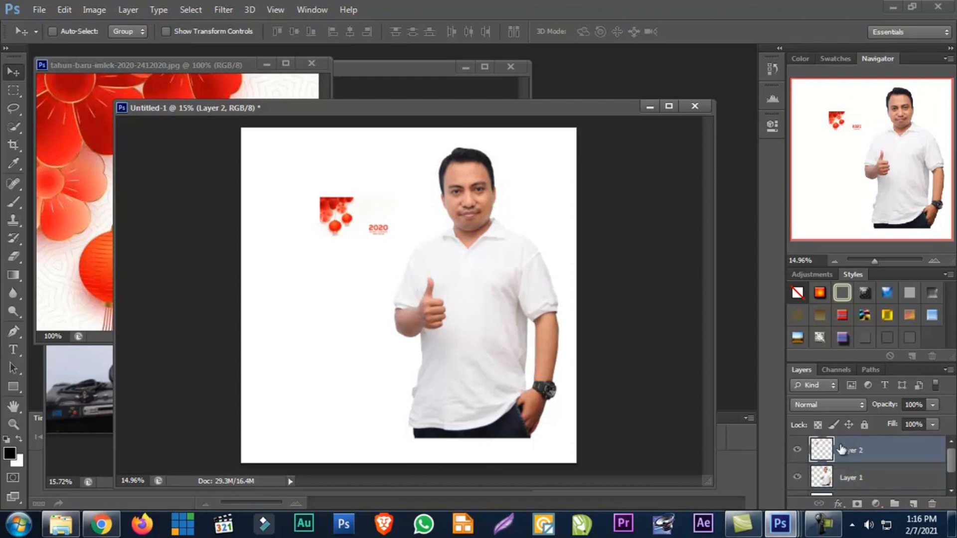
{"action": "scroll", "coordinate": [827, 486], "scroll_direction": "down", "scroll_amount": 1}
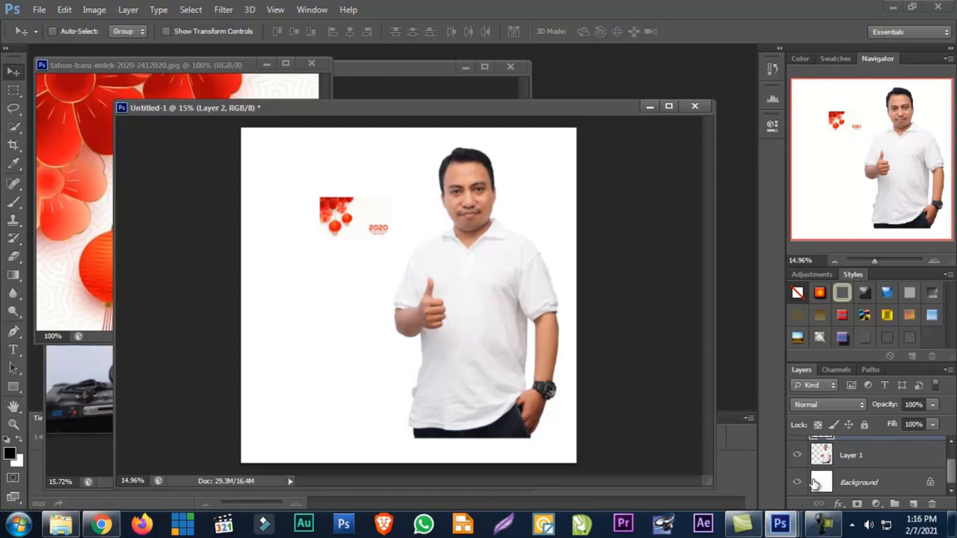
{"action": "scroll", "coordinate": [815, 484], "scroll_direction": "up", "scroll_amount": 1}
{"action": "scroll", "coordinate": [867, 491], "scroll_direction": "down", "scroll_amount": 1}
{"action": "scroll", "coordinate": [862, 473], "scroll_direction": "up", "scroll_amount": 1}
{"action": "left_click_drag", "start_coordinate": [344, 217], "coordinate": [263, 149]}
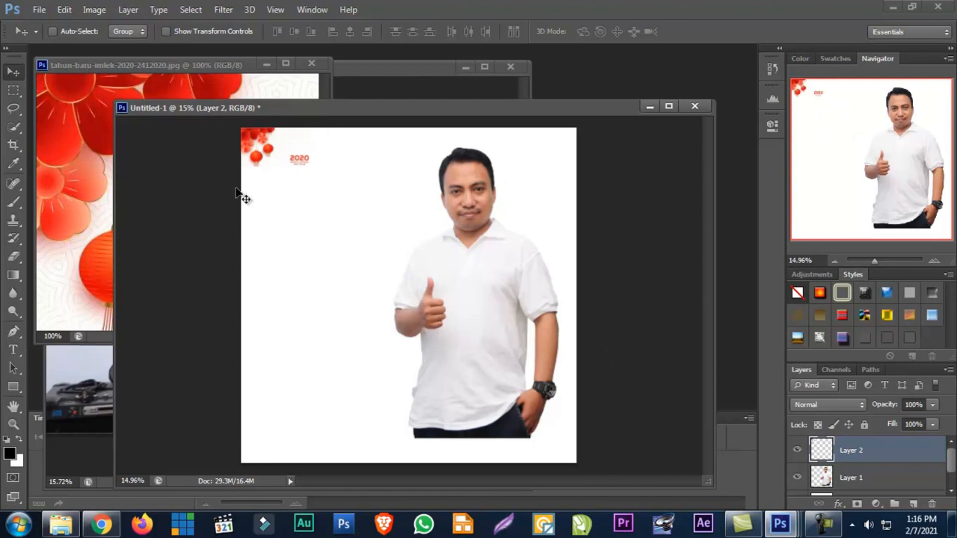
Target the lantern image on Layer 2 in Untitled-1 and start a Free Transform on it
{"action": "left_click_drag", "start_coordinate": [276, 109], "coordinate": [290, 124]}
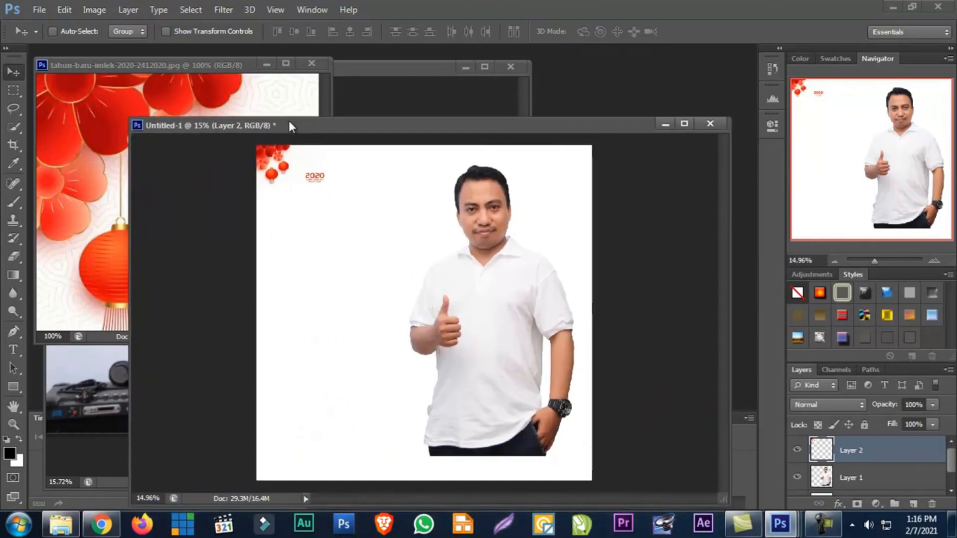
{"action": "right_click", "coordinate": [292, 177]}
{"action": "left_click", "coordinate": [299, 184]}
{"action": "right_click", "coordinate": [278, 157]}
{"action": "left_click", "coordinate": [294, 168]}
{"action": "left_click", "coordinate": [277, 158]}
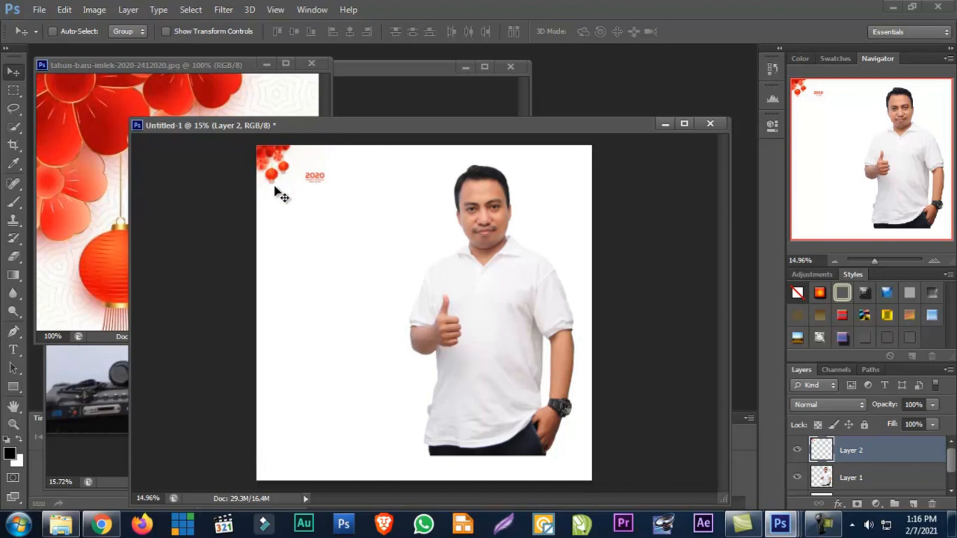
{"action": "key", "text": "ctrl+t"}
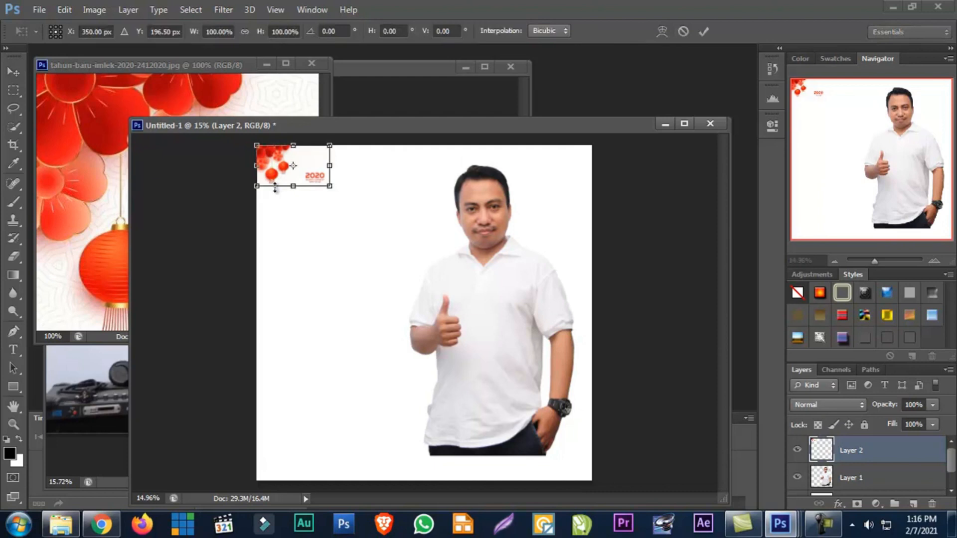
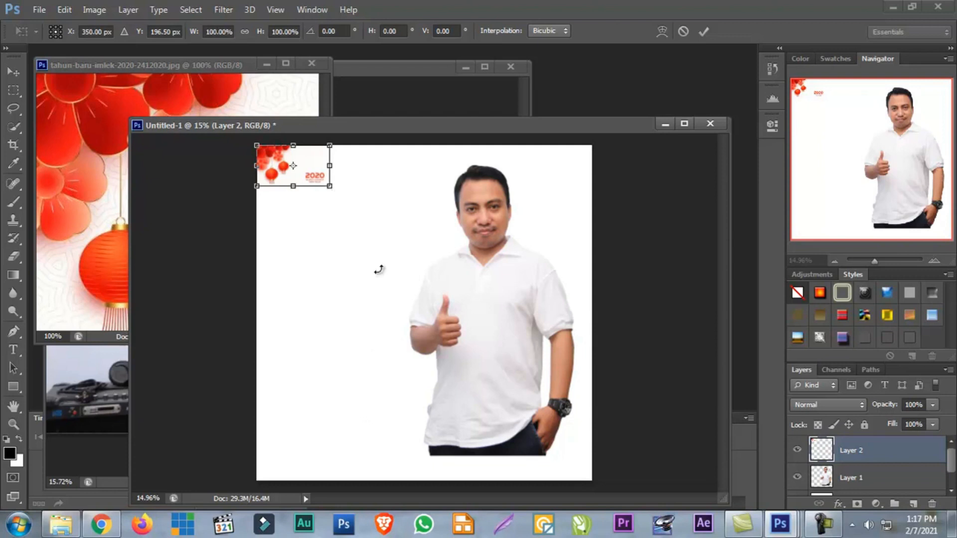
Try enlarging the lantern image on Layer 2 with Free Transform, undo the resize and discard the transformation
{"action": "left_click_drag", "start_coordinate": [330, 188], "coordinate": [471, 337]}
{"action": "key", "text": "ctrl+z"}
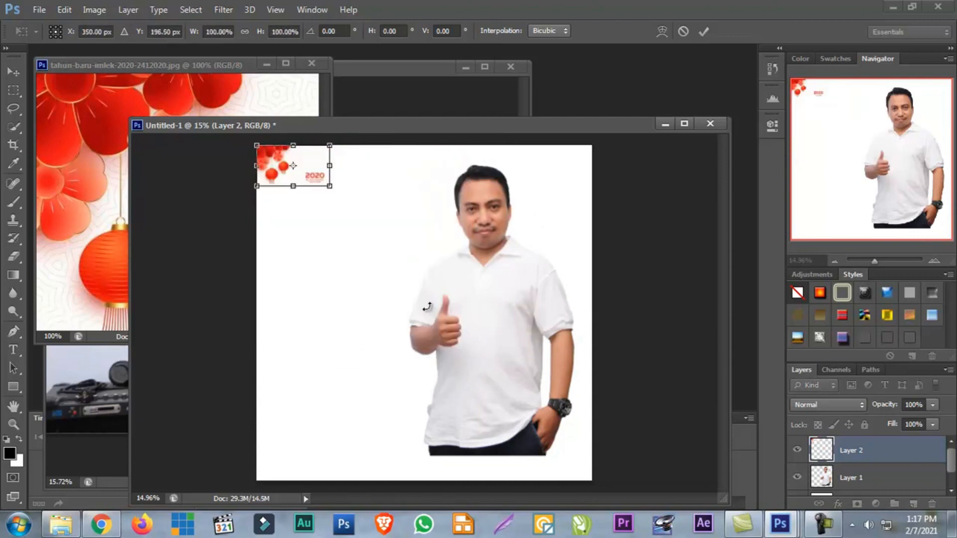
{"action": "left_click", "coordinate": [19, 75]}
{"action": "left_click", "coordinate": [555, 205]}
Try scaling the man on Layer 1 down to about 91% with Free Transform, and discard the transformation
{"action": "right_click", "coordinate": [490, 201]}
{"action": "left_click", "coordinate": [505, 207]}
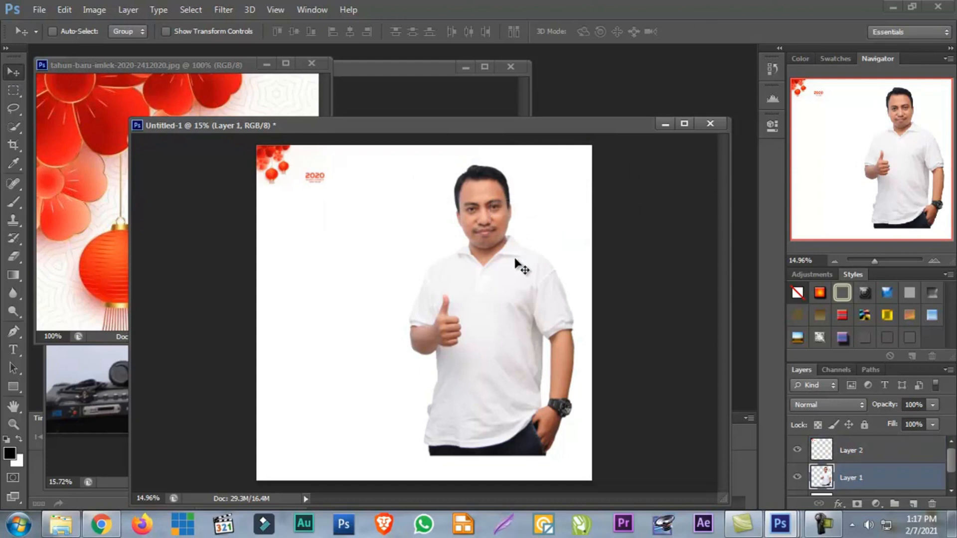
{"action": "key", "text": "ctrl+t"}
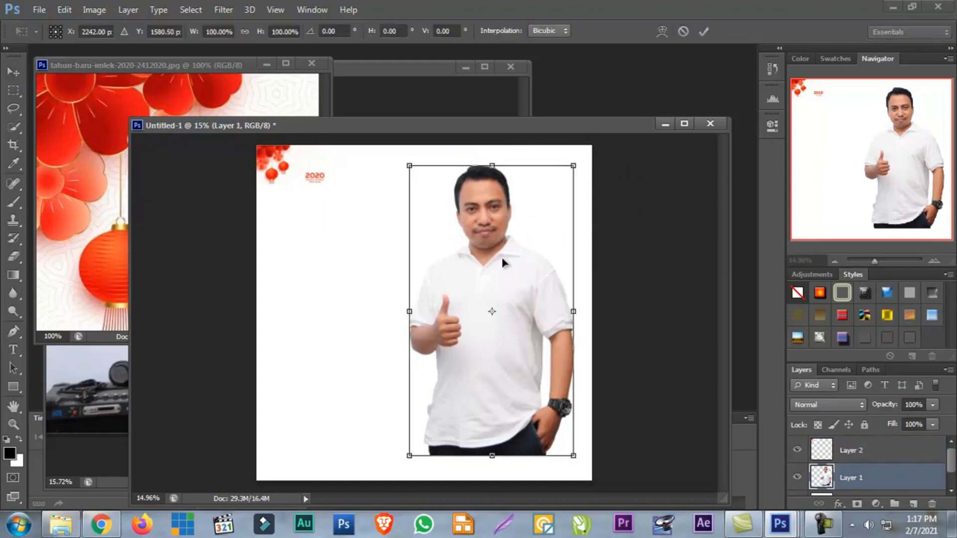
{"action": "left_click_drag", "start_coordinate": [411, 457], "coordinate": [460, 404]}
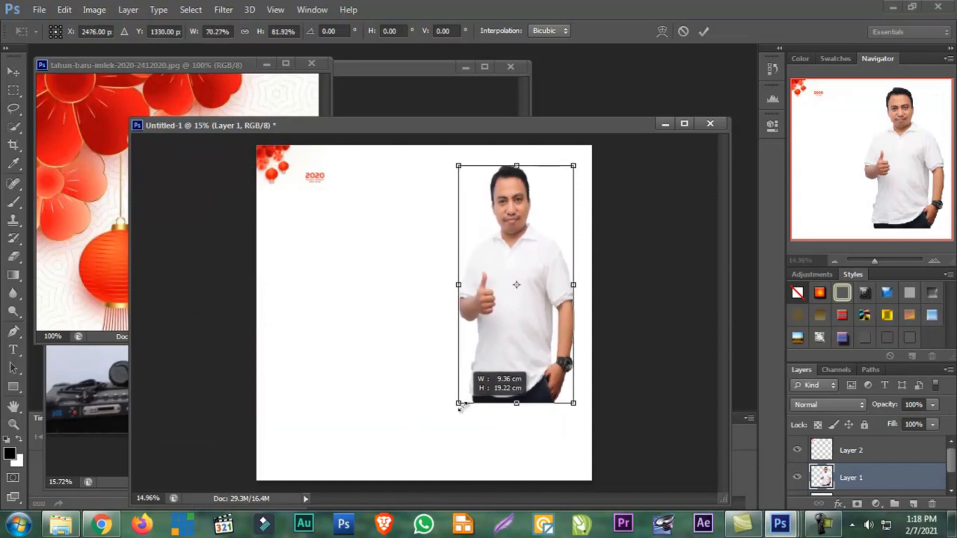
{"action": "left_click_drag", "start_coordinate": [459, 405], "coordinate": [381, 403]}
{"action": "left_click", "coordinate": [21, 91]}
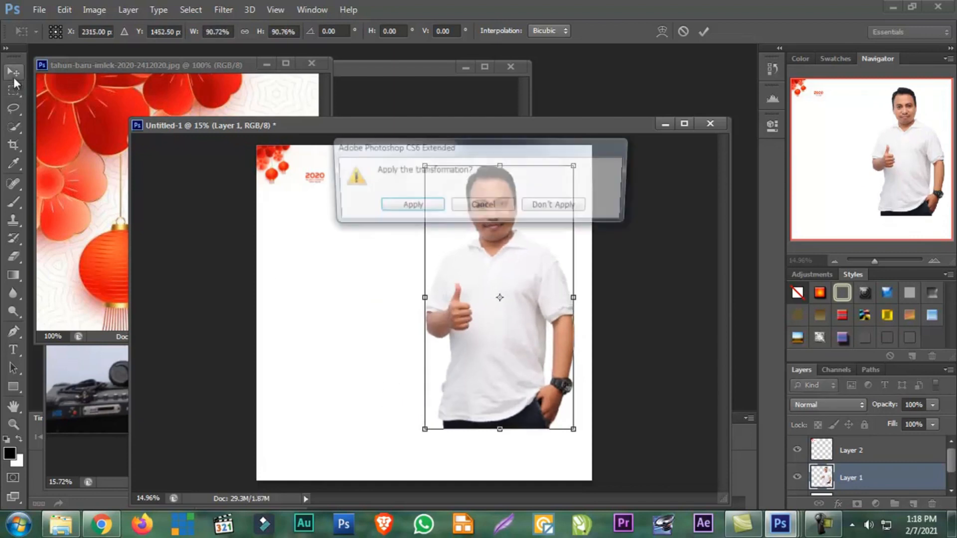
{"action": "left_click", "coordinate": [554, 206]}
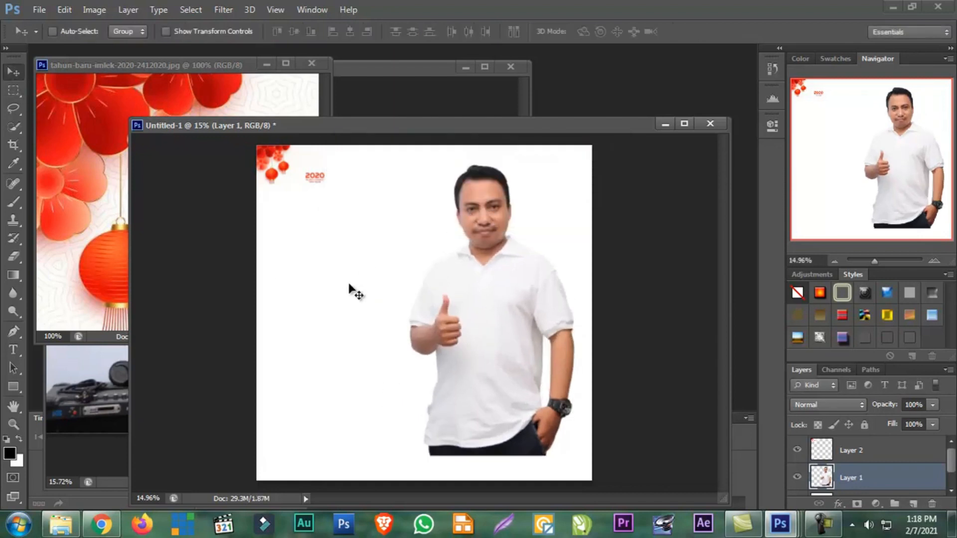
Target Layer 2 and then Layer 1 from the canvas, and move the man slightly down and to the right
{"action": "right_click", "coordinate": [279, 163]}
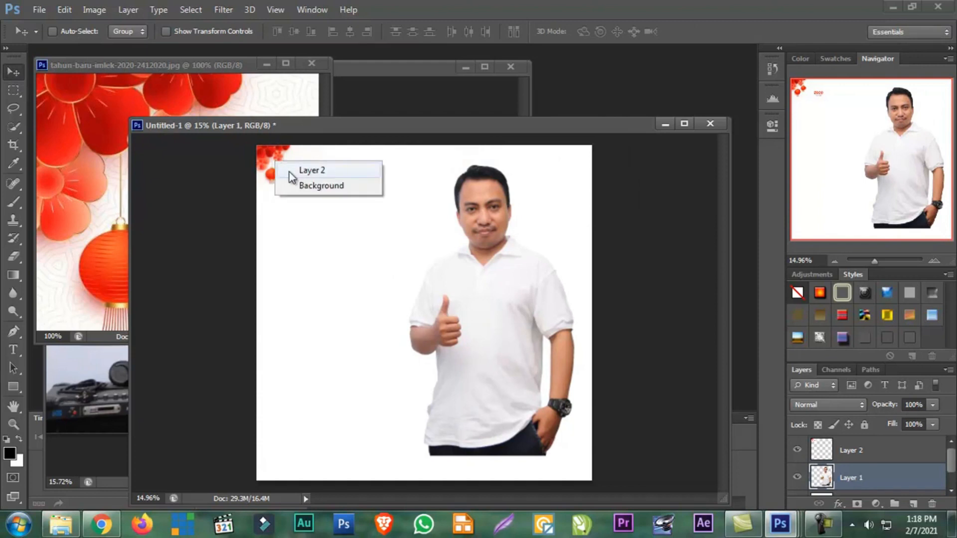
{"action": "left_click", "coordinate": [290, 174]}
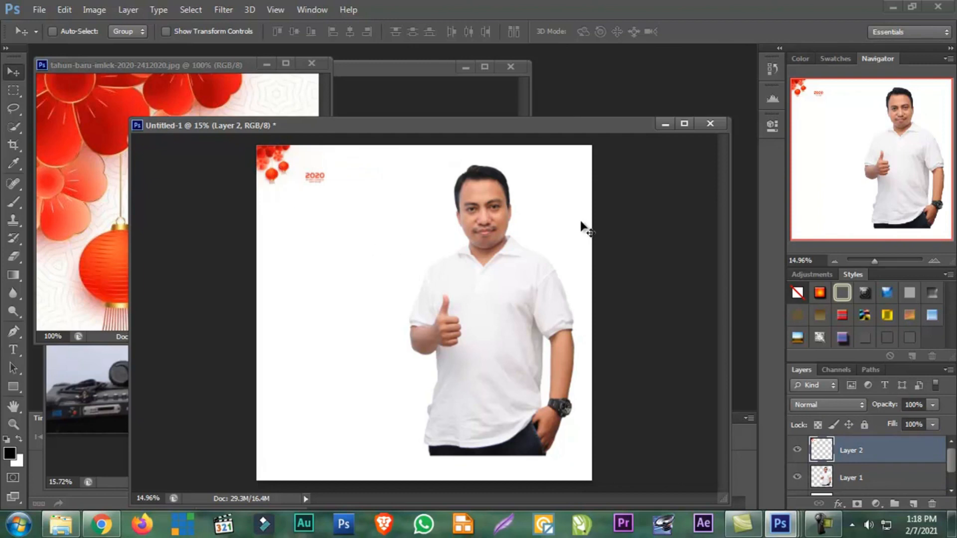
{"action": "right_click", "coordinate": [486, 292]}
{"action": "left_click", "coordinate": [503, 301]}
{"action": "mouse_move", "coordinate": [507, 295]}
{"action": "left_mouse_down"}
{"action": "mouse_move", "coordinate": [334, 308]}
{"action": "mouse_move", "coordinate": [488, 292]}
{"action": "mouse_move", "coordinate": [463, 294]}
{"action": "mouse_move", "coordinate": [512, 308]}
{"action": "left_mouse_up"}
Target Layer 2 by picking it from the lantern image on the canvas
{"action": "right_click", "coordinate": [296, 180]}
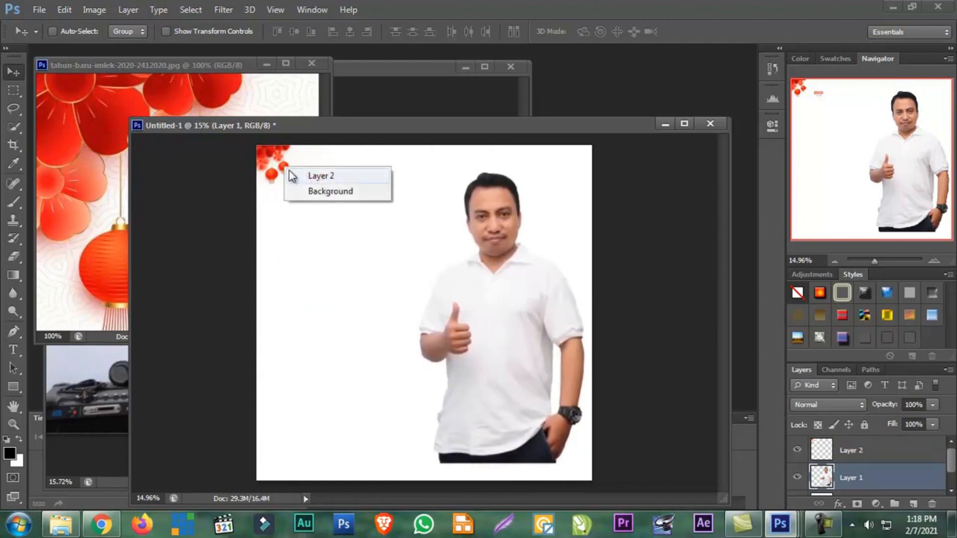
{"action": "left_click", "coordinate": [296, 176]}
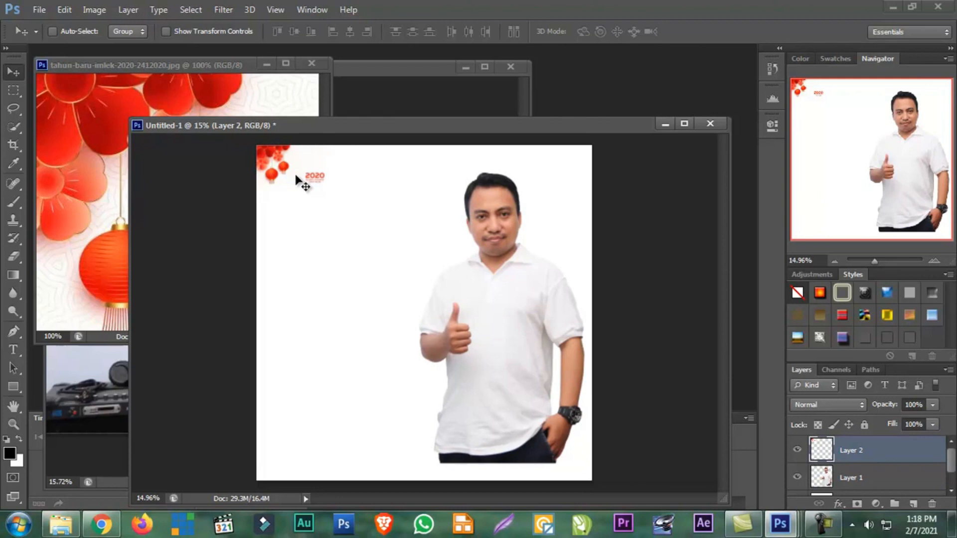
{"action": "right_click", "coordinate": [285, 160]}
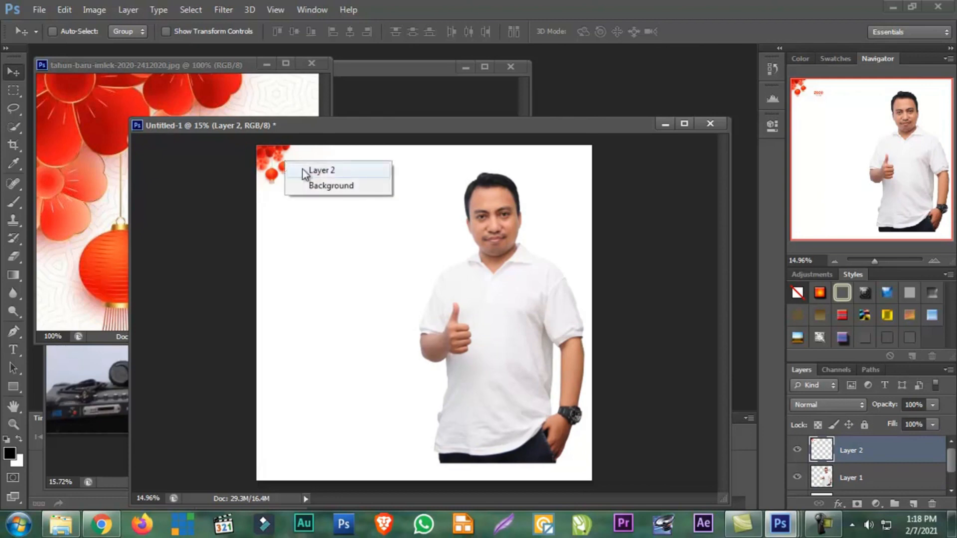
{"action": "left_click", "coordinate": [303, 170]}
{"action": "mouse_move", "coordinate": [280, 162]}
{"action": "left_mouse_down"}
{"action": "mouse_move", "coordinate": [415, 252]}
{"action": "mouse_move", "coordinate": [493, 262]}
{"action": "mouse_move", "coordinate": [377, 200]}
{"action": "mouse_move", "coordinate": [347, 204]}
{"action": "mouse_move", "coordinate": [275, 180]}
{"action": "mouse_move", "coordinate": [281, 162]}
{"action": "left_mouse_up"}
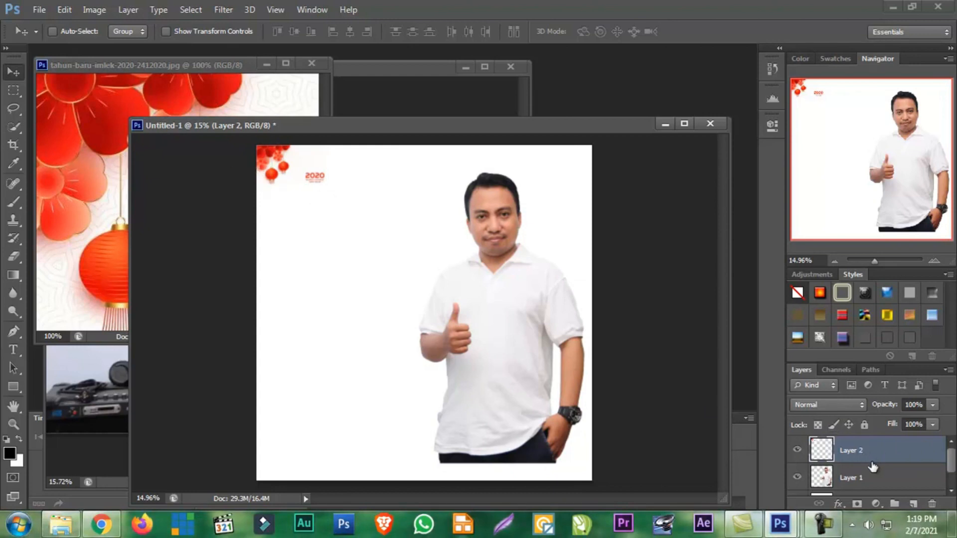
Select Layer 1, bring up the Free Transform box around the man and close it
{"action": "left_click", "coordinate": [853, 475]}
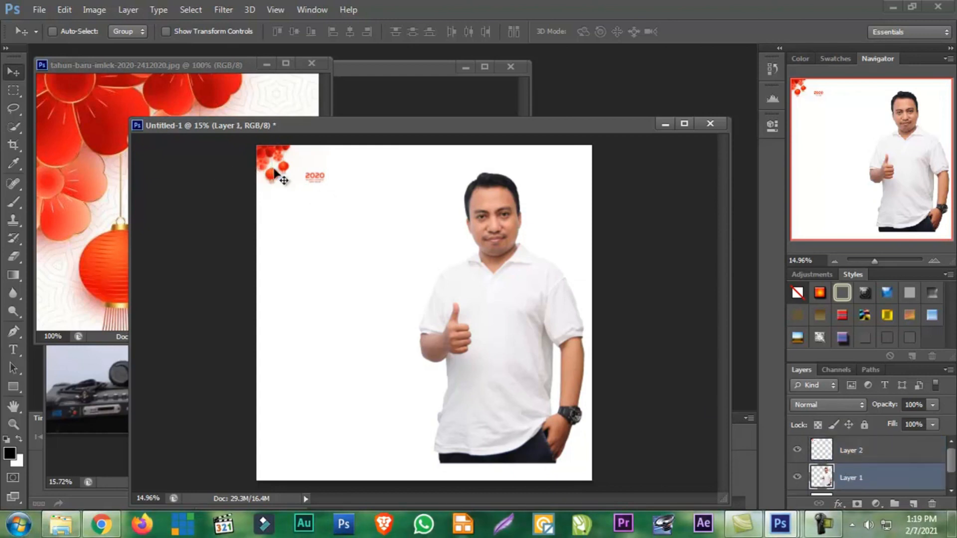
{"action": "key", "text": "ctrl+t"}
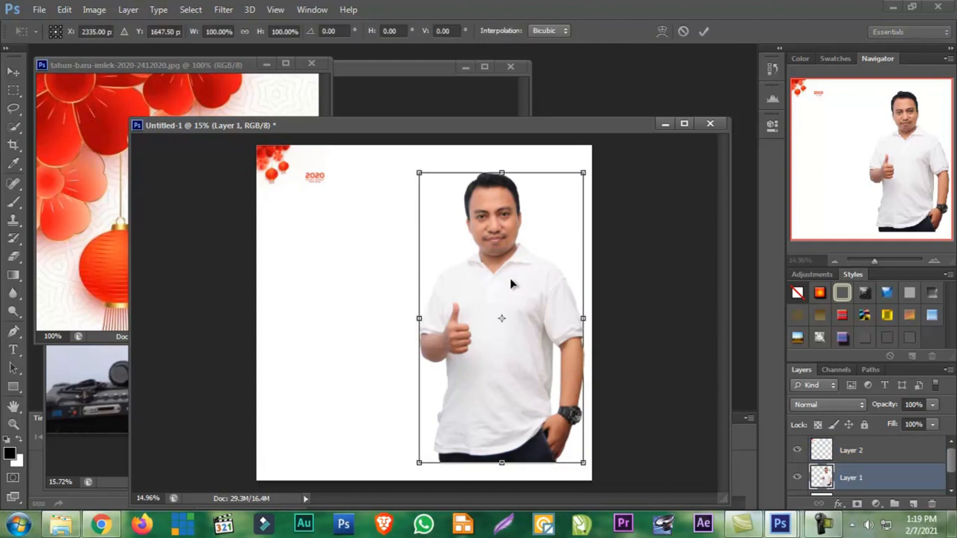
{"action": "key", "text": "Return"}
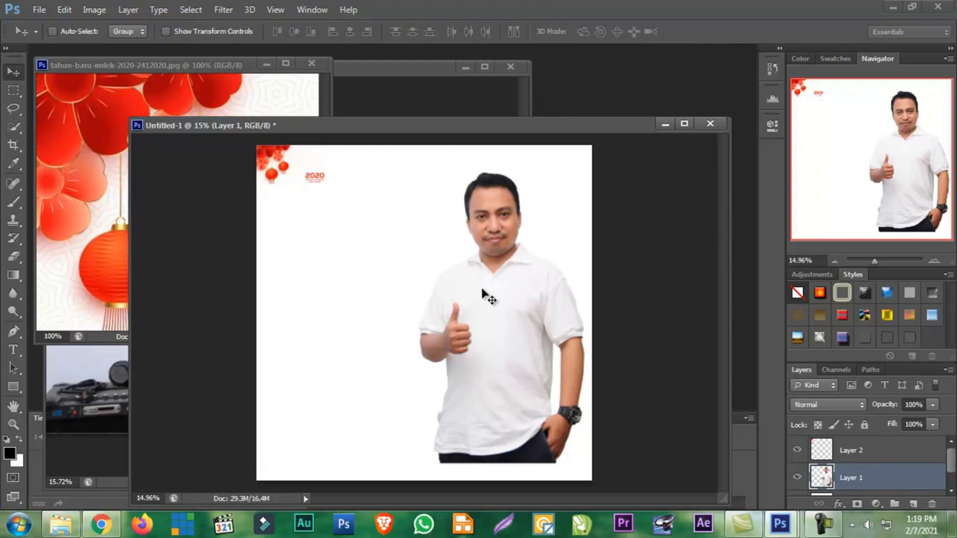
Target Layer 2 and scale the lantern image to about 459% so it spans the canvas width, applying the transformation
{"action": "left_click", "coordinate": [871, 457]}
{"action": "right_click", "coordinate": [283, 176]}
{"action": "left_click", "coordinate": [283, 177]}
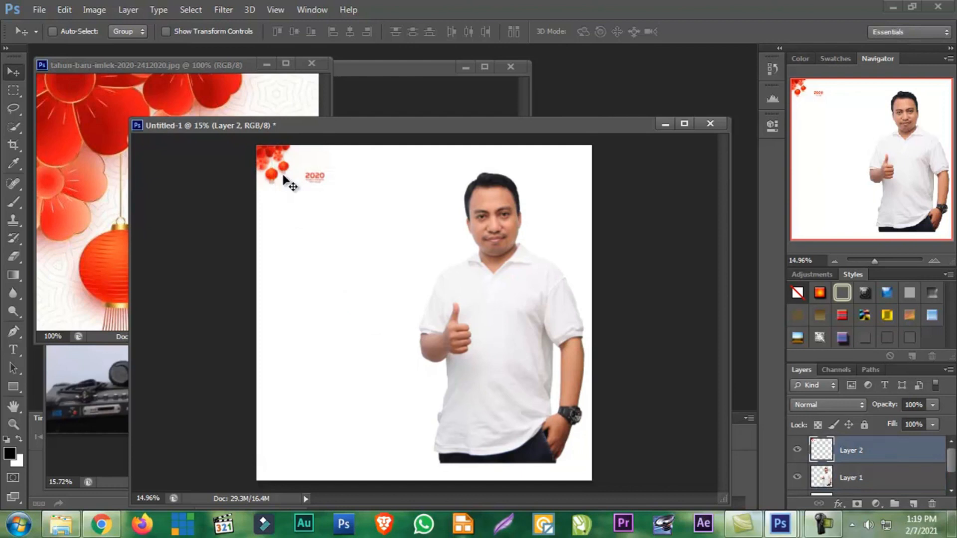
{"action": "key", "text": "ctrl+t"}
{"action": "left_click_drag", "start_coordinate": [329, 185], "coordinate": [576, 366]}
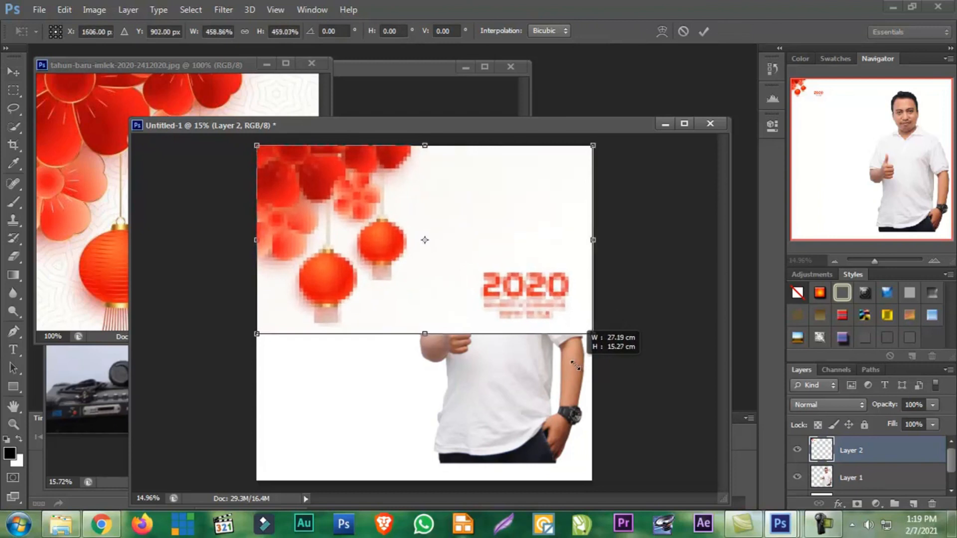
{"action": "double_click", "coordinate": [497, 306]}
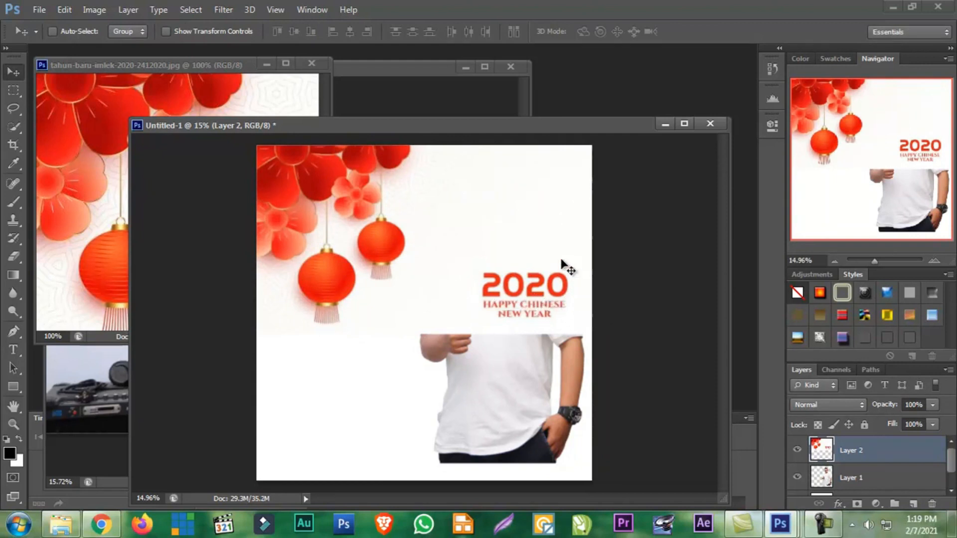
Try a rectangular marquee around the 2020 Happy Chinese New Year text, check the marquee tool variants and clear the selection
{"action": "left_click", "coordinate": [13, 90]}
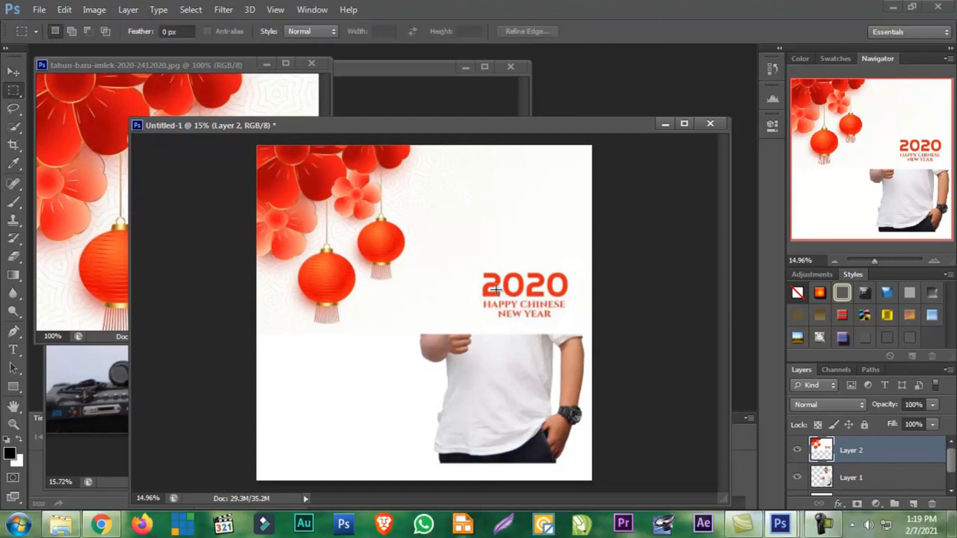
{"action": "left_click_drag", "start_coordinate": [479, 268], "coordinate": [572, 324]}
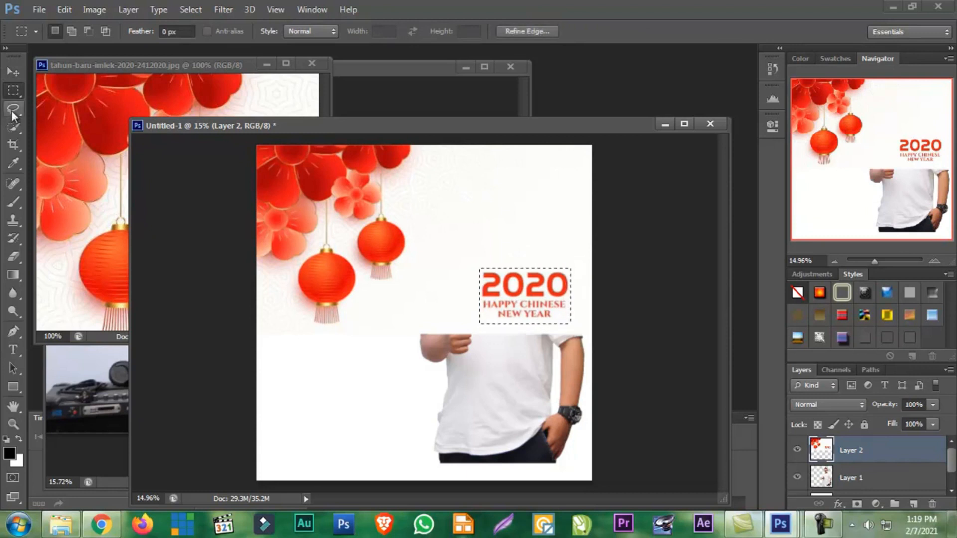
{"action": "right_click", "coordinate": [11, 92]}
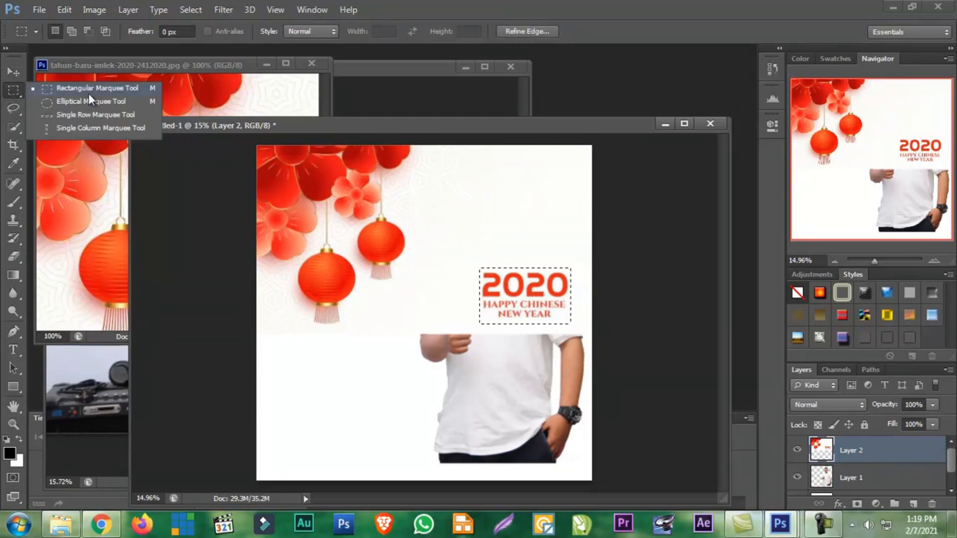
{"action": "left_click", "coordinate": [491, 296]}
{"action": "left_click", "coordinate": [484, 277]}
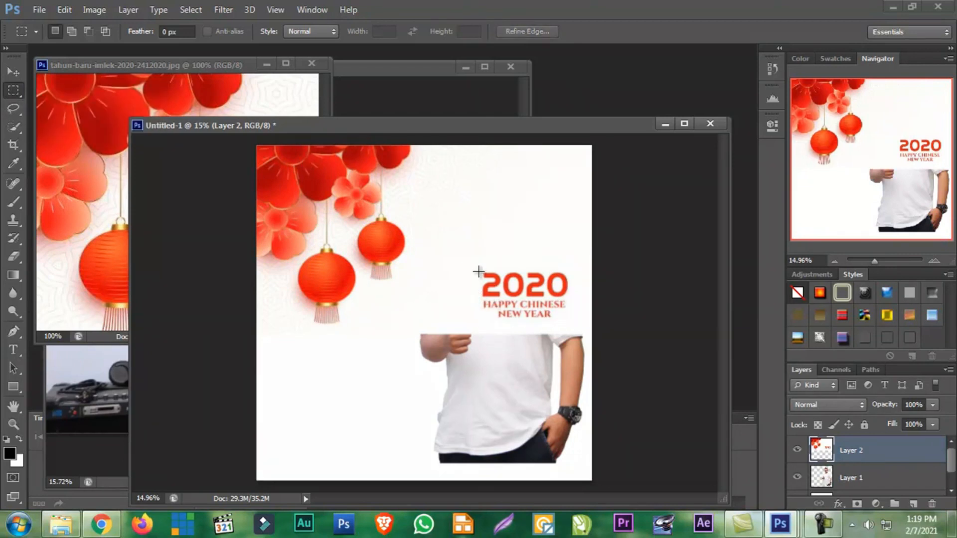
Delete the 2020 Happy Chinese New Year text from Layer 2 within a rectangular marquee, leaving no active selection
{"action": "left_click_drag", "start_coordinate": [537, 319], "coordinate": [570, 323]}
{"action": "key", "text": "Delete"}
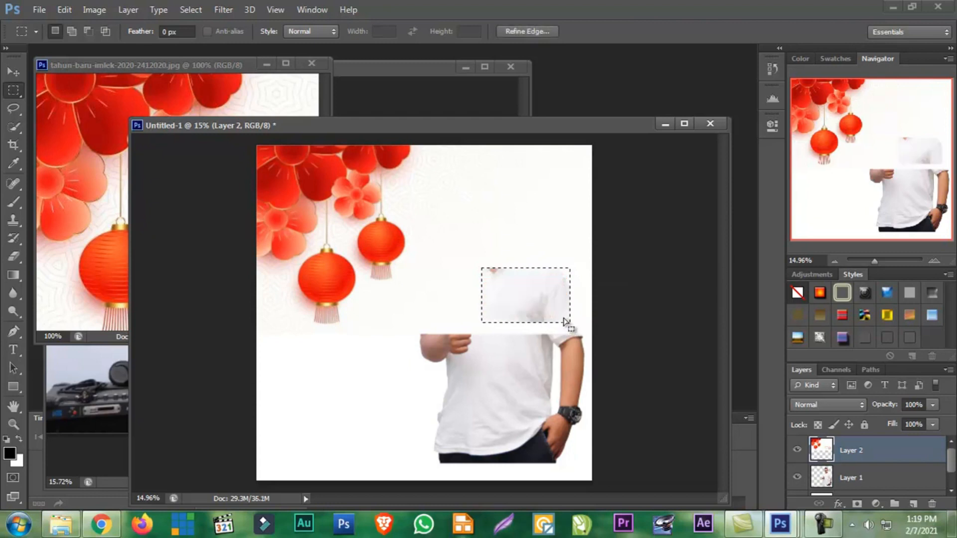
{"action": "key", "text": "ctrl+d"}
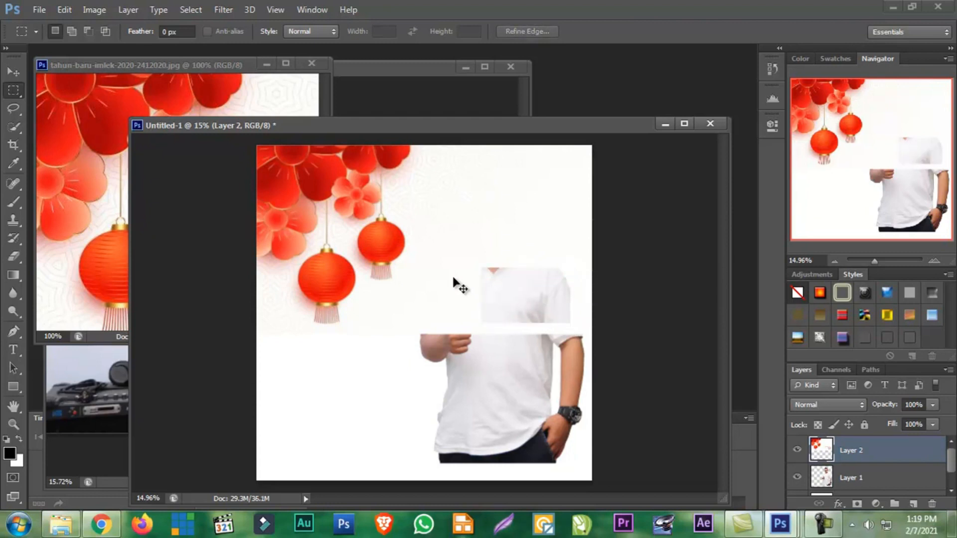
{"action": "left_click_drag", "start_coordinate": [445, 270], "coordinate": [483, 292]}
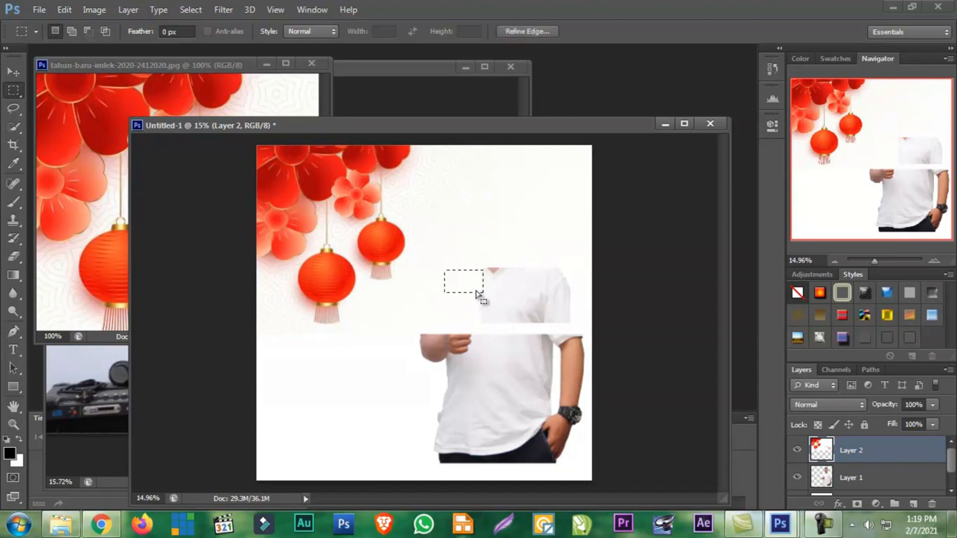
{"action": "left_click", "coordinate": [448, 285]}
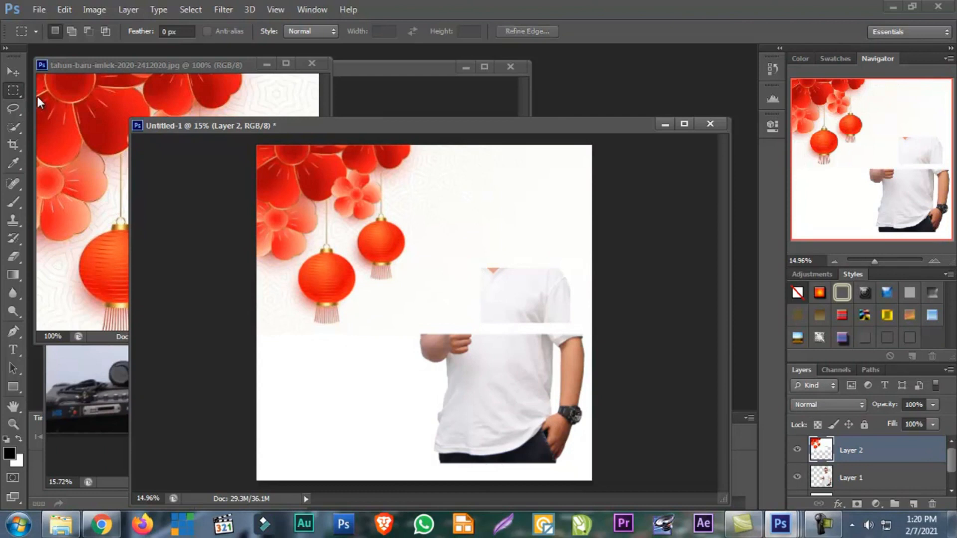
Switch to the Move tool and place Layer 1 above Layer 2 in the layer stack
{"action": "left_click", "coordinate": [14, 72]}
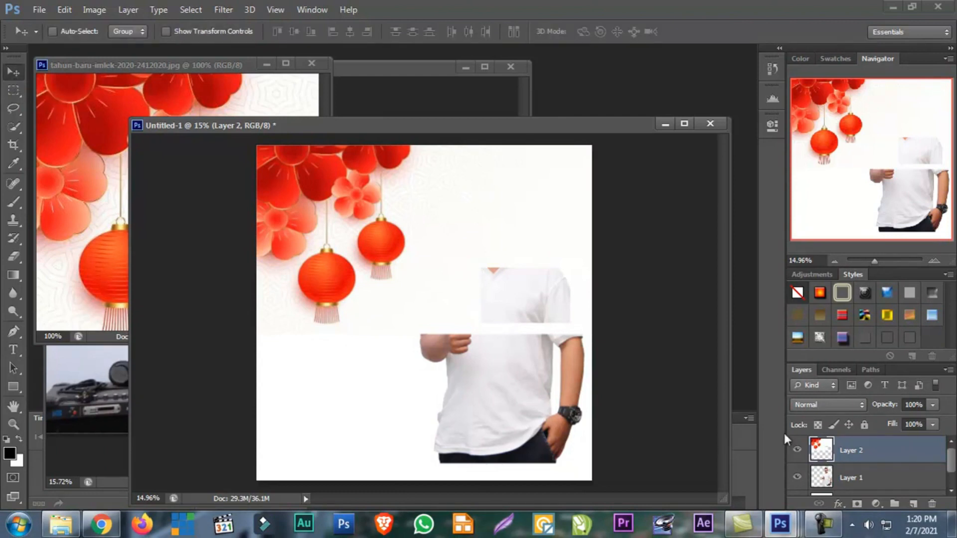
{"action": "left_click", "coordinate": [861, 479]}
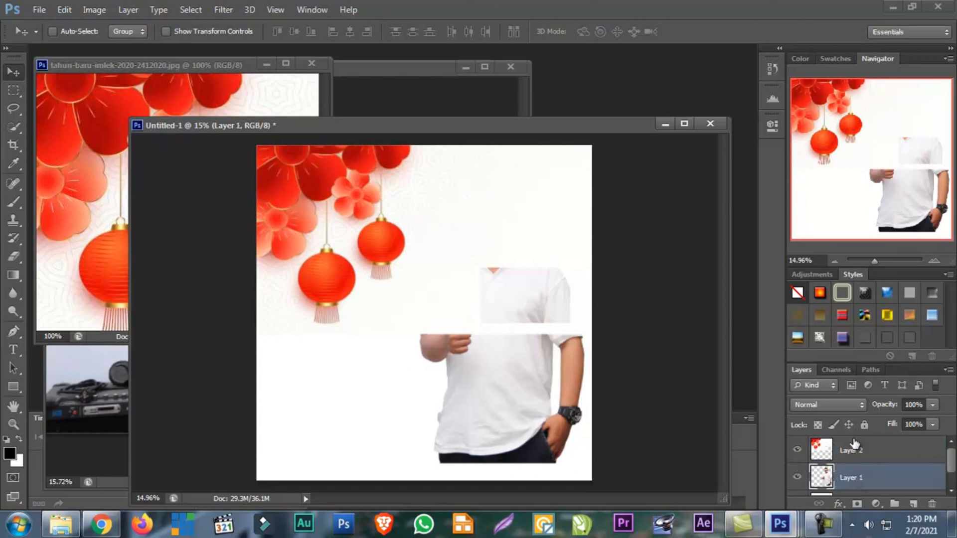
{"action": "left_click", "coordinate": [853, 446], "text": "shift"}
{"action": "left_click_drag", "start_coordinate": [852, 445], "coordinate": [854, 449]}
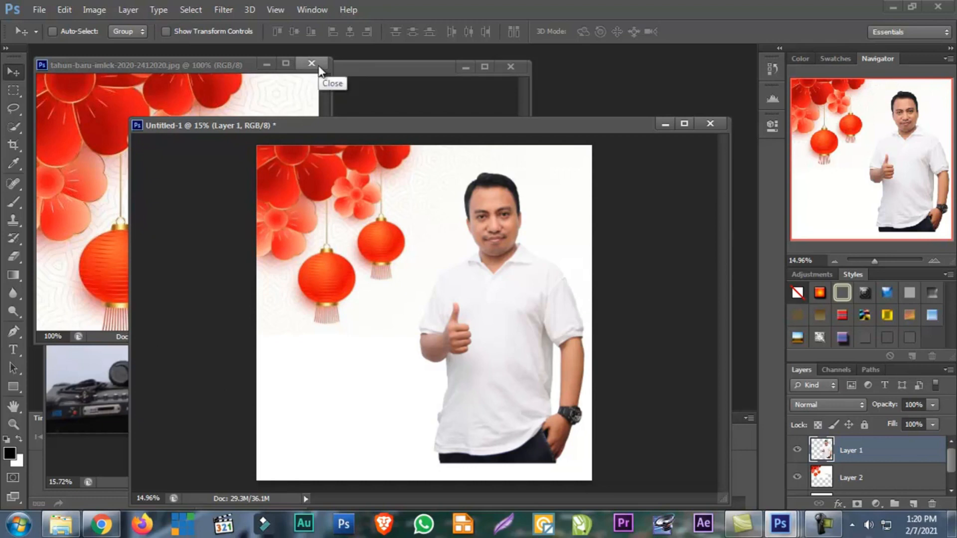
Target Layer 2 and scale the lantern image to about 99.7% to fit the canvas width, applying the transformation
{"action": "right_click", "coordinate": [292, 195]}
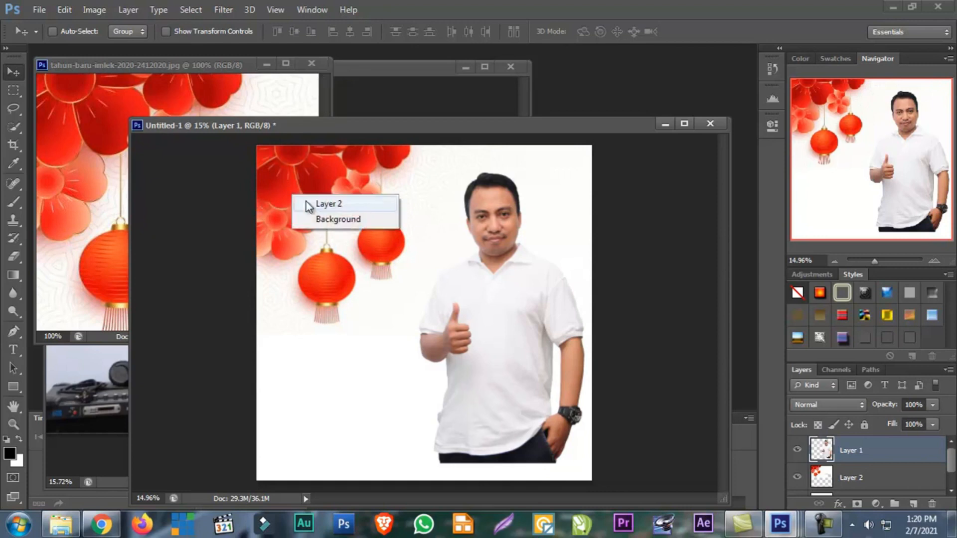
{"action": "left_click", "coordinate": [306, 202]}
{"action": "key", "text": "ctrl+t"}
{"action": "left_click_drag", "start_coordinate": [599, 342], "coordinate": [581, 350]}
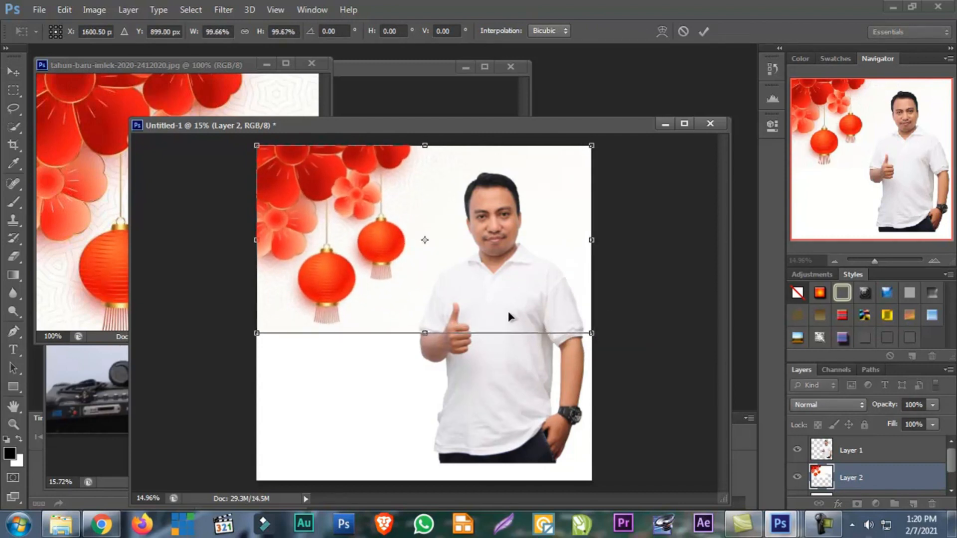
{"action": "key", "text": "Return"}
Target the man on Layer 1 and nudge him in small increments up, right, down and left
{"action": "right_click", "coordinate": [498, 299]}
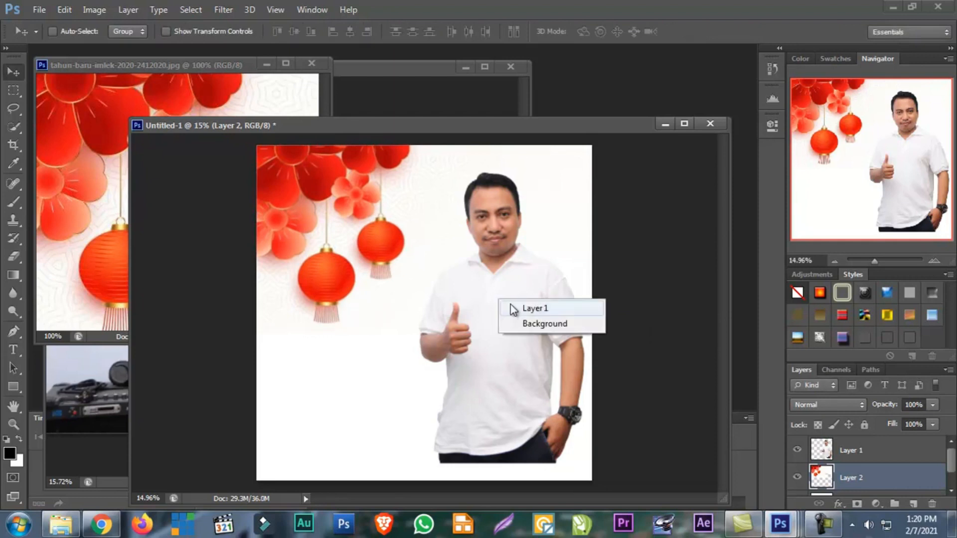
{"action": "left_click", "coordinate": [509, 308]}
{"action": "key", "text": "shift+Up"}
{"action": "key", "text": "shift+Up"}
{"action": "key", "text": "shift+Up"}
{"action": "key", "text": "shift+Up"}
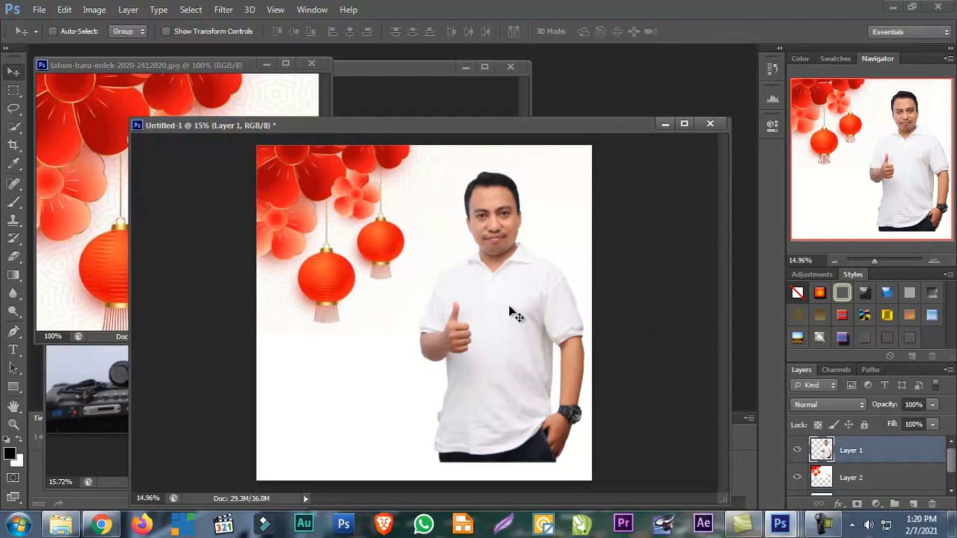
{"action": "key", "text": "shift+Right"}
{"action": "key", "text": "shift+Down"}
{"action": "key", "text": "shift+Down"}
{"action": "key", "text": "shift+Down"}
{"action": "key", "text": "shift+Down"}
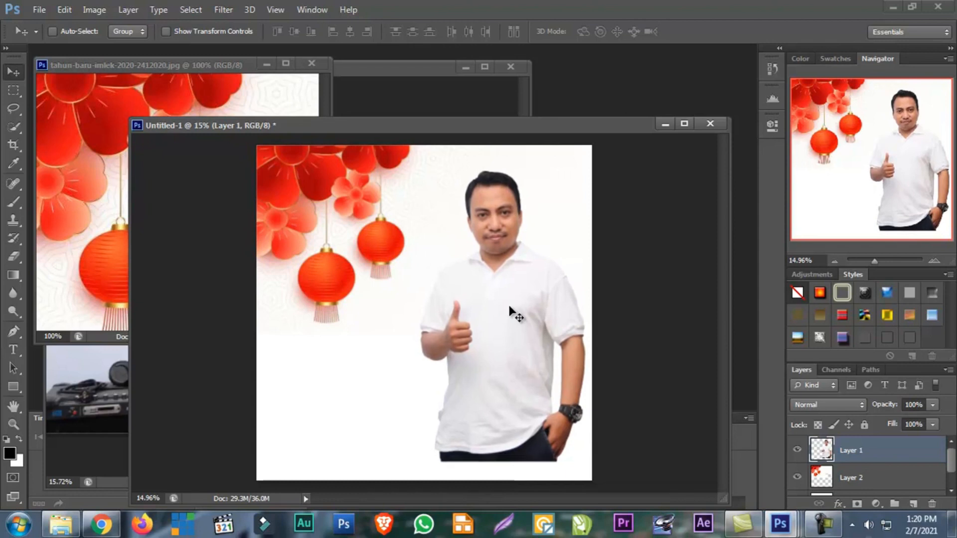
{"action": "key", "text": "shift+Left"}
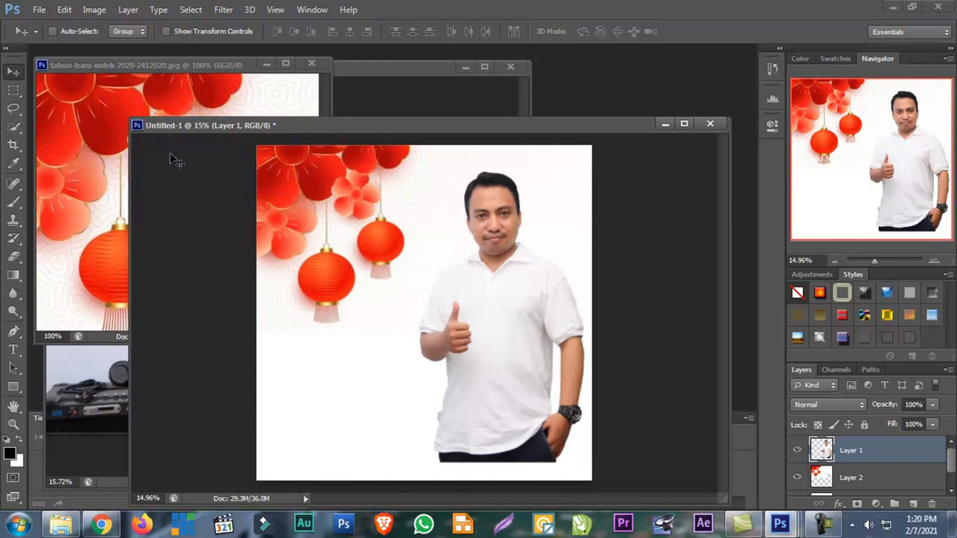
Close the lantern source image, then switch to Windows Explorer and preview the happy-chinese-new-year-2021 greeting card from DATA_1 (D:)
{"action": "left_click", "coordinate": [311, 63]}
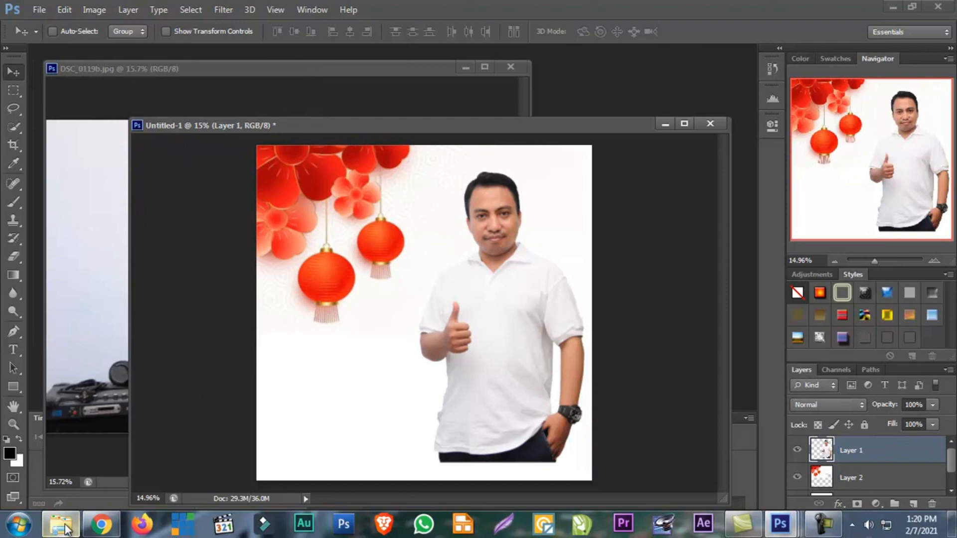
{"action": "left_click", "coordinate": [75, 526]}
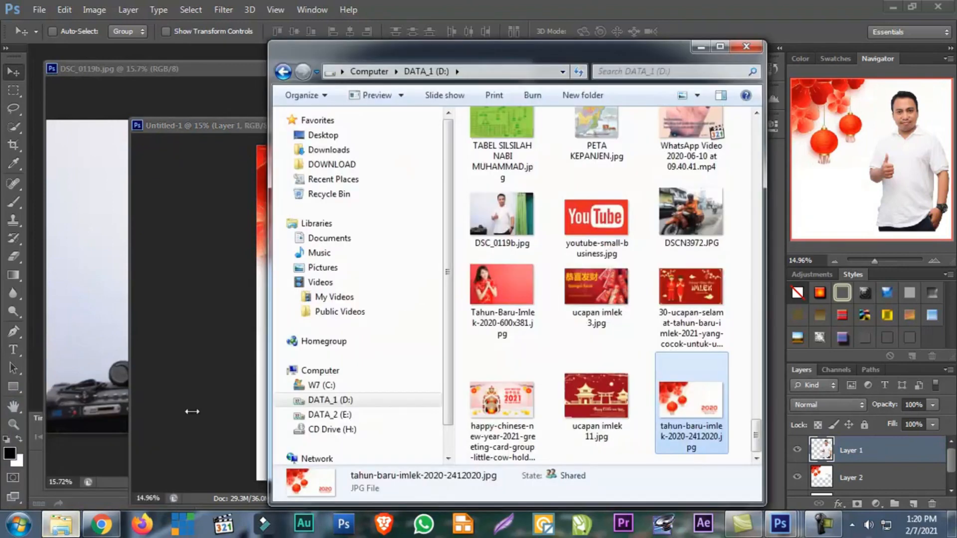
{"action": "left_click", "coordinate": [605, 402]}
{"action": "double_click", "coordinate": [522, 413]}
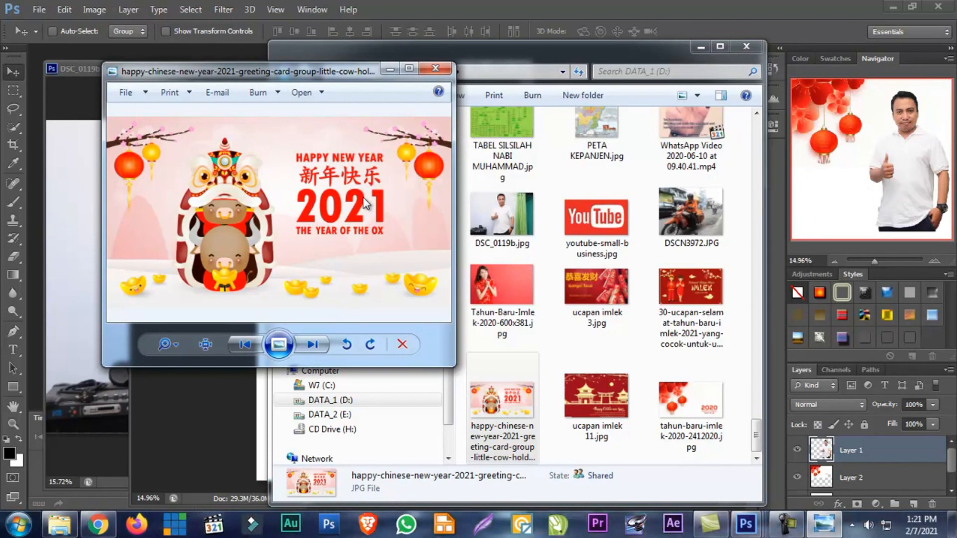
Browse the neighbouring Chinese New Year images, return to the 2021 Year of the Ox card, and close the preview
{"action": "key", "text": "Right"}
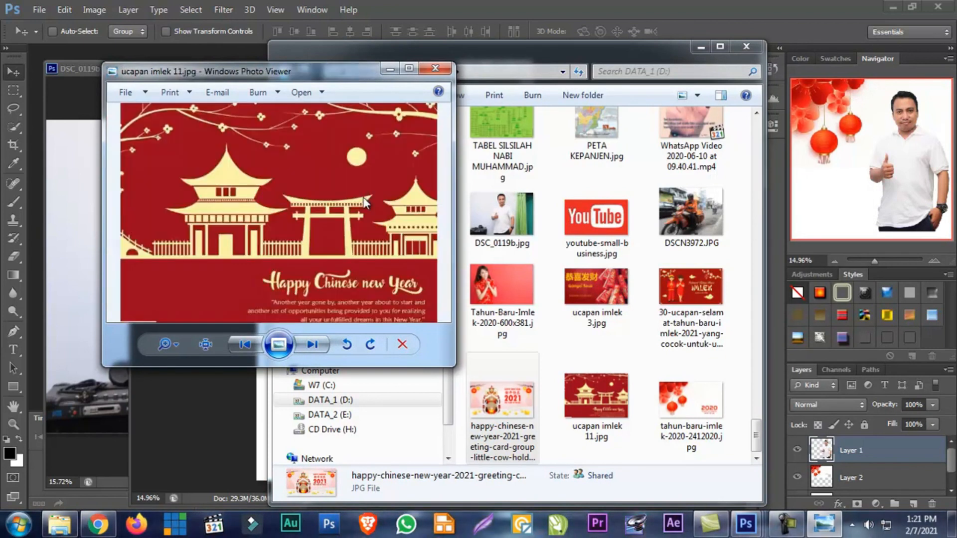
{"action": "key", "text": "Left"}
{"action": "key", "text": "Left"}
{"action": "key", "text": "Left"}
{"action": "key", "text": "Left"}
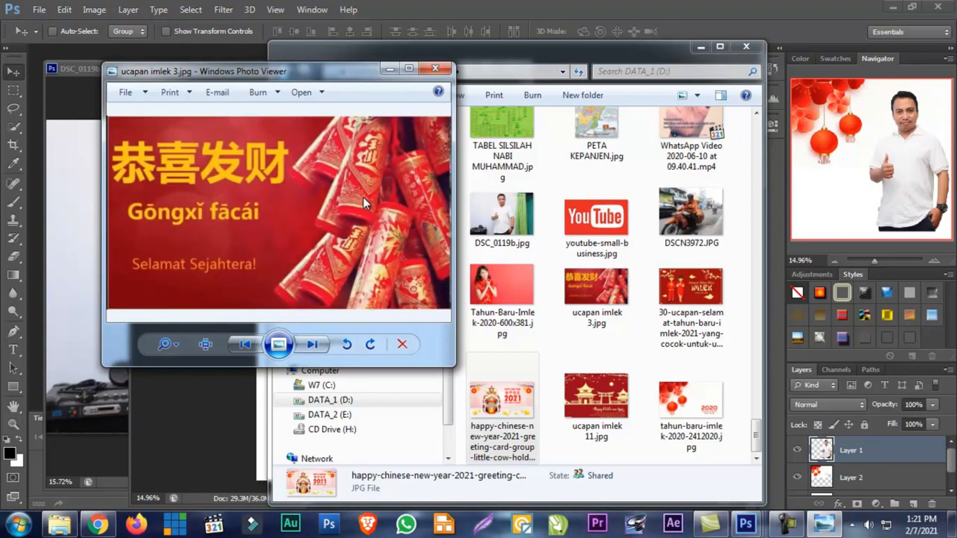
{"action": "key", "text": "Right"}
{"action": "key", "text": "Right"}
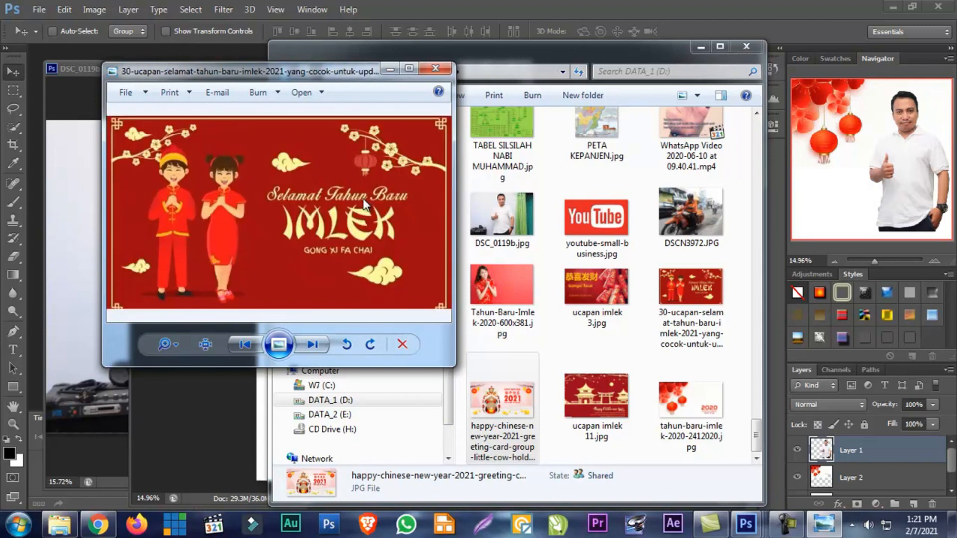
{"action": "key", "text": "Right"}
{"action": "key", "text": "Right"}
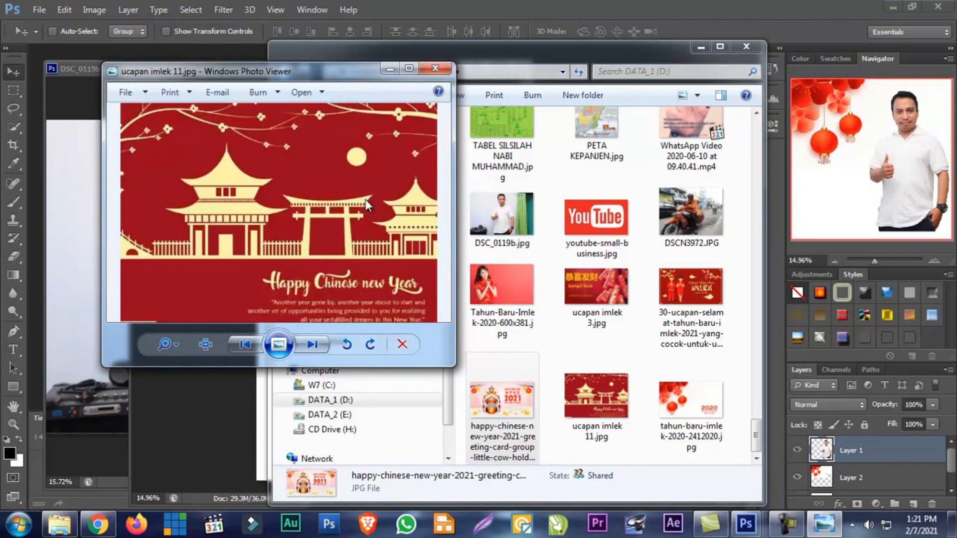
{"action": "key", "text": "Left"}
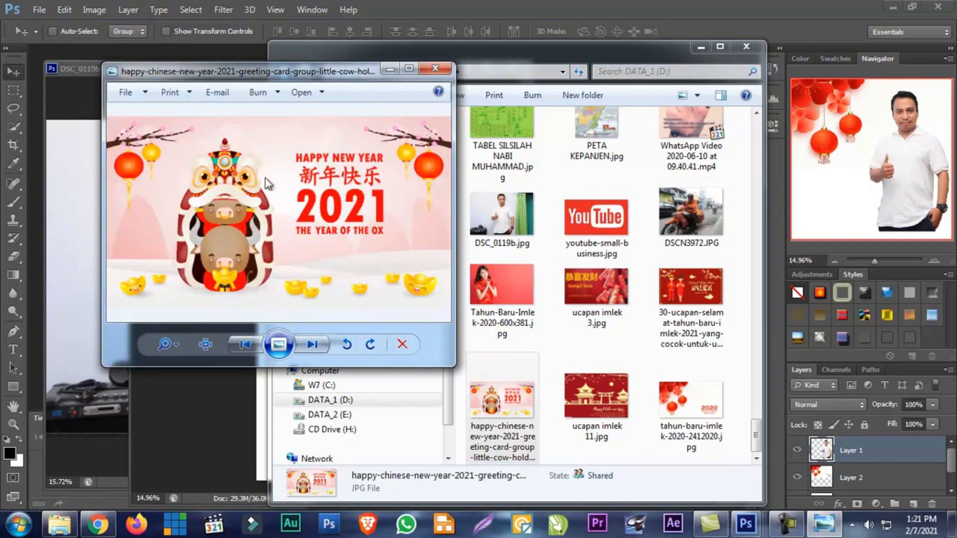
{"action": "left_click", "coordinate": [438, 71]}
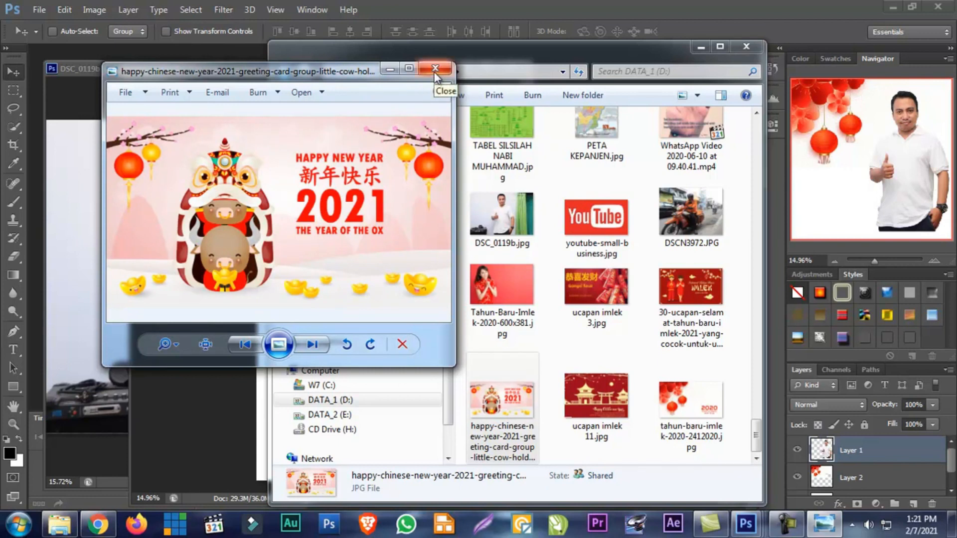
{"action": "left_click", "coordinate": [435, 70]}
Open the happy-chinese-new-year-2021 greeting card in Photoshop as a floating window beside the Untitled-1 composition
{"action": "left_click_drag", "start_coordinate": [503, 407], "coordinate": [45, 234]}
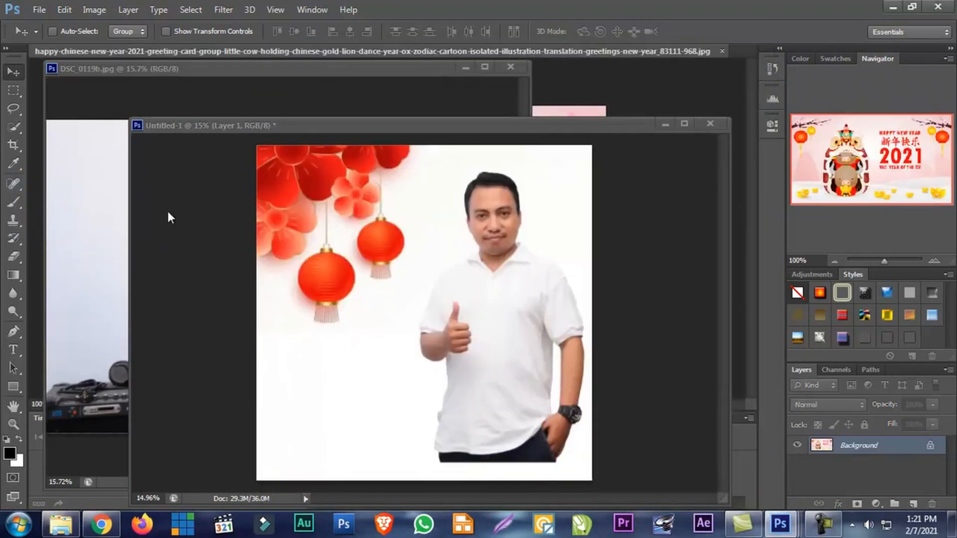
{"action": "left_click_drag", "start_coordinate": [521, 50], "coordinate": [483, 118]}
{"action": "left_click_drag", "start_coordinate": [206, 114], "coordinate": [255, 64]}
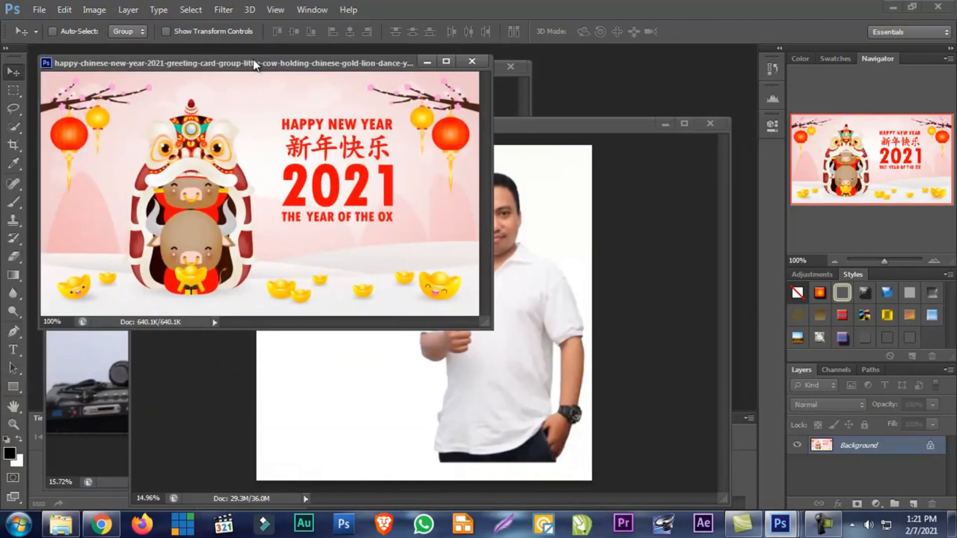
Crop the greeting card to the block from HAPPY NEW YEAR down to THE YEAR OF THE OX
{"action": "left_click", "coordinate": [14, 145]}
{"action": "left_click_drag", "start_coordinate": [265, 104], "coordinate": [416, 237]}
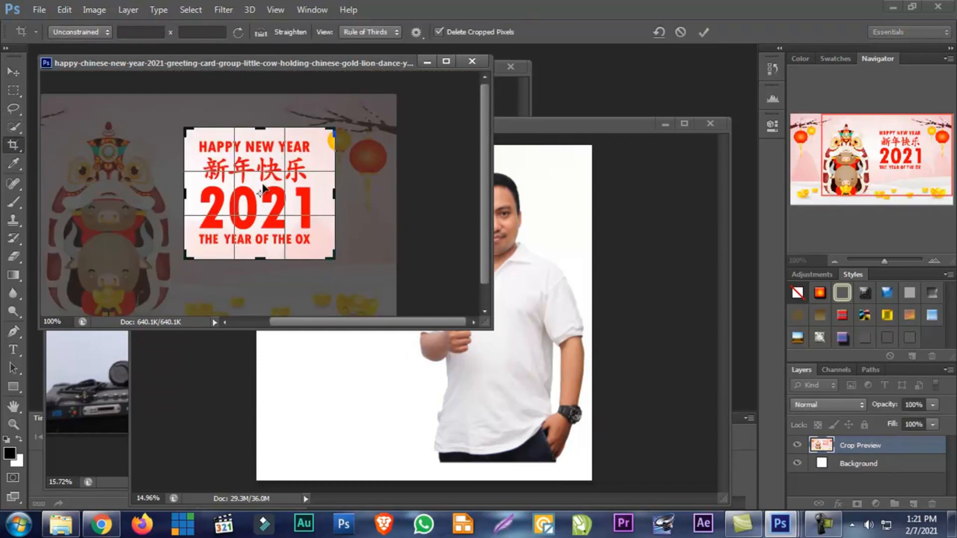
{"action": "key", "text": "Return"}
Enlarge the document window and crop all four sides tighter around the 2021 greeting text, excluding the yellow lantern edge
{"action": "left_click_drag", "start_coordinate": [199, 216], "coordinate": [386, 363]}
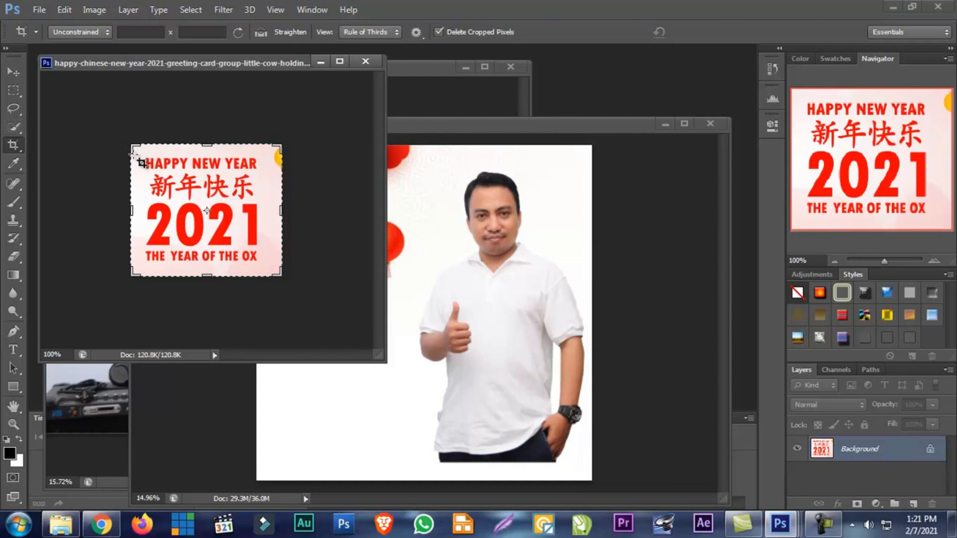
{"action": "left_click_drag", "start_coordinate": [287, 206], "coordinate": [279, 211]}
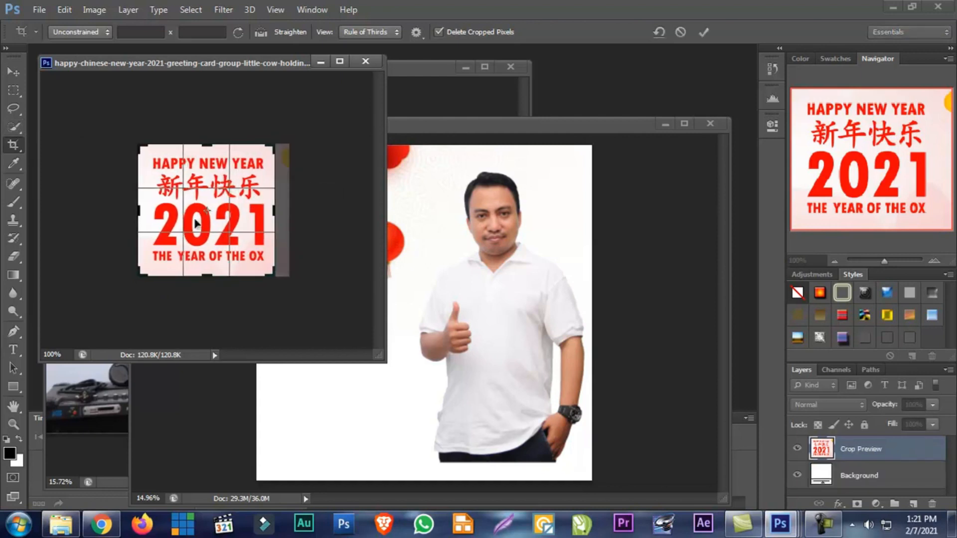
{"action": "left_click_drag", "start_coordinate": [141, 212], "coordinate": [143, 212]}
{"action": "left_click_drag", "start_coordinate": [207, 276], "coordinate": [210, 273]}
{"action": "left_click_drag", "start_coordinate": [209, 153], "coordinate": [209, 154]}
{"action": "left_click_drag", "start_coordinate": [140, 204], "coordinate": [141, 206]}
{"action": "key", "text": "Return"}
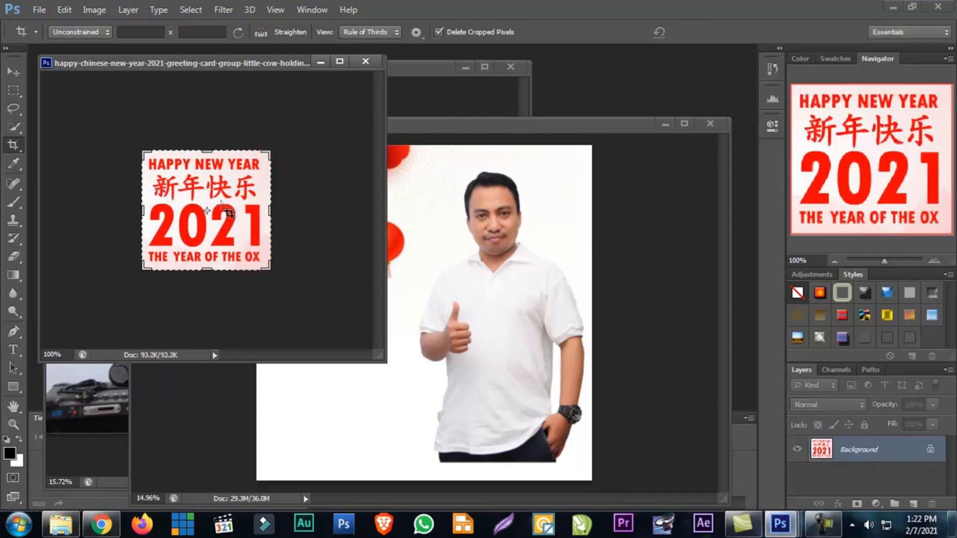
Try copying the cropped greeting into Untitled-1 with the Move tool, then delete that copy and return to the greeting image
{"action": "key", "text": "v"}
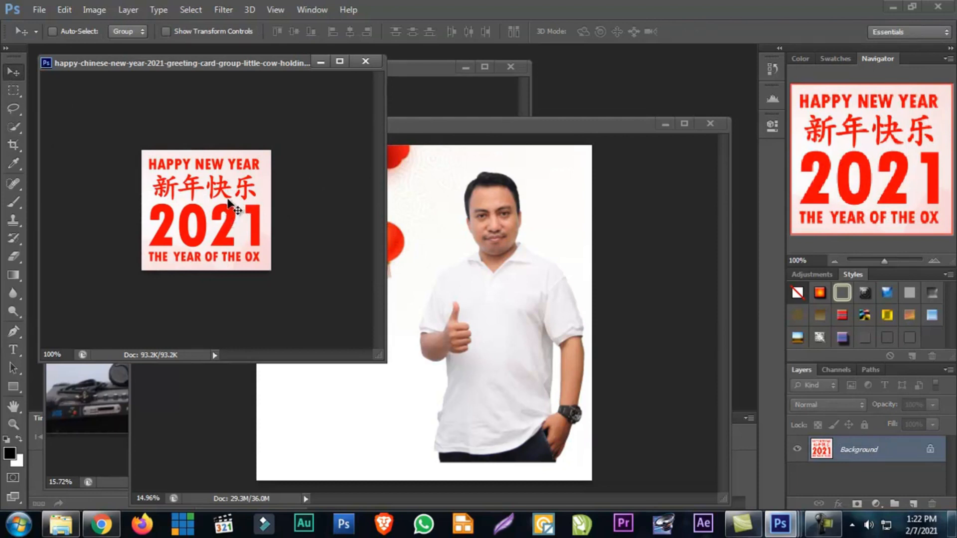
{"action": "left_click_drag", "start_coordinate": [227, 215], "coordinate": [406, 331]}
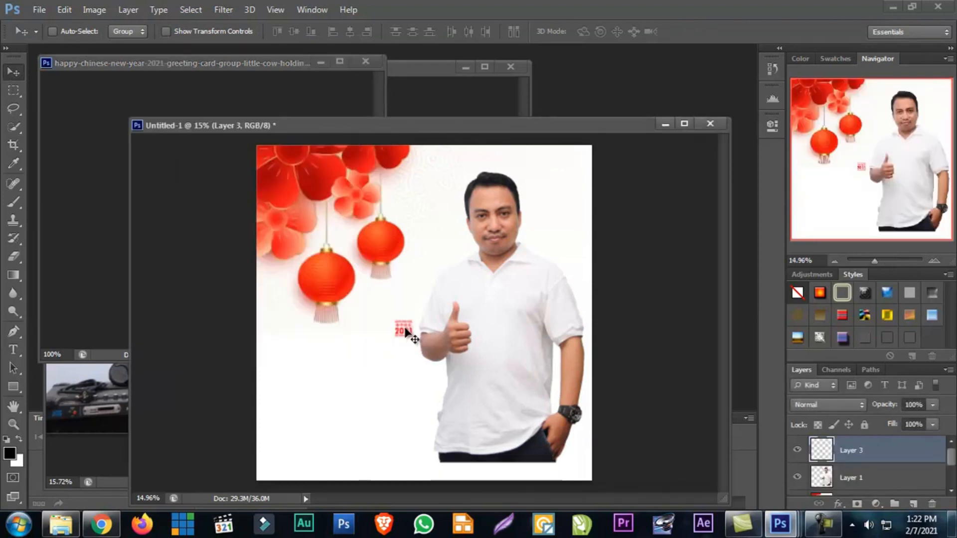
{"action": "key", "text": "Delete"}
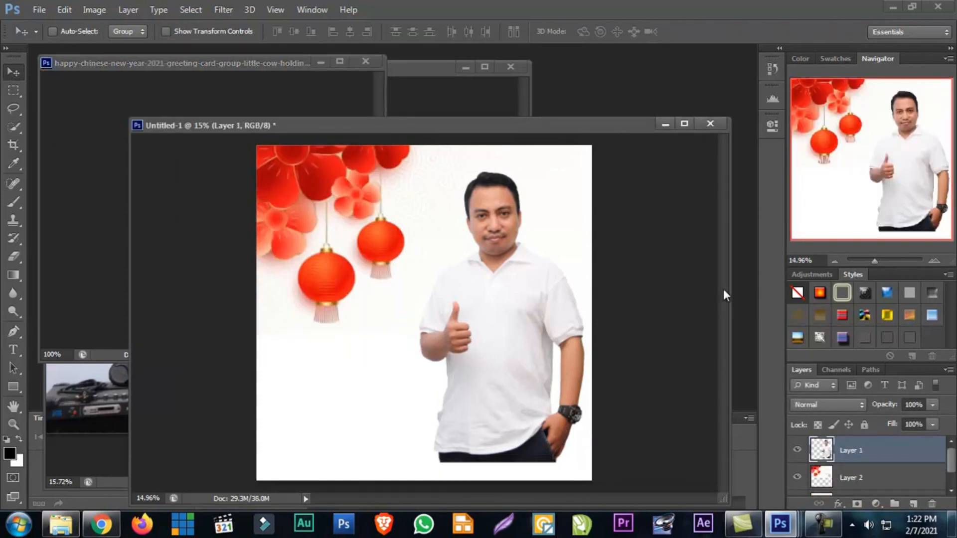
{"action": "left_click", "coordinate": [224, 93]}
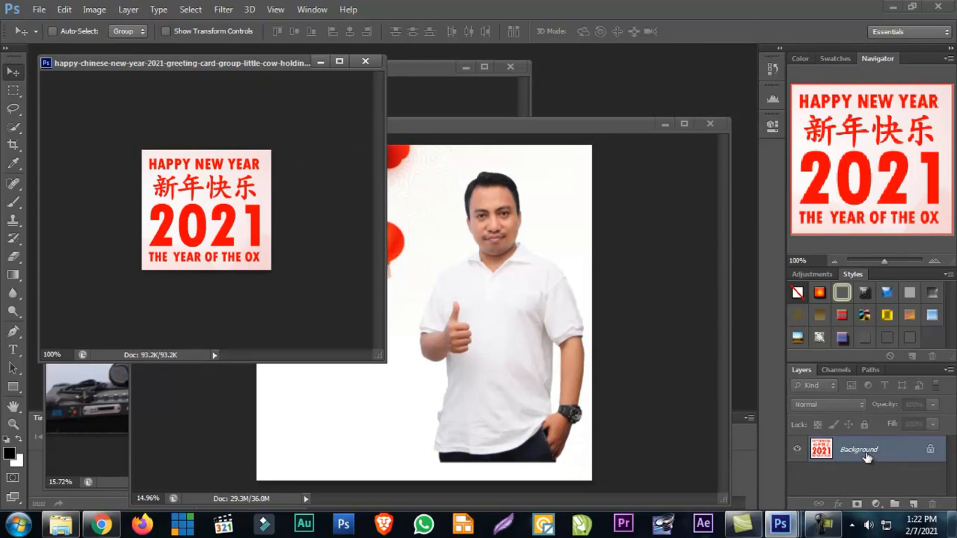
Try converting the greeting's Background into Layer 0, then revert to the second Crop state in the history
{"action": "left_click_drag", "start_coordinate": [219, 58], "coordinate": [244, 59]}
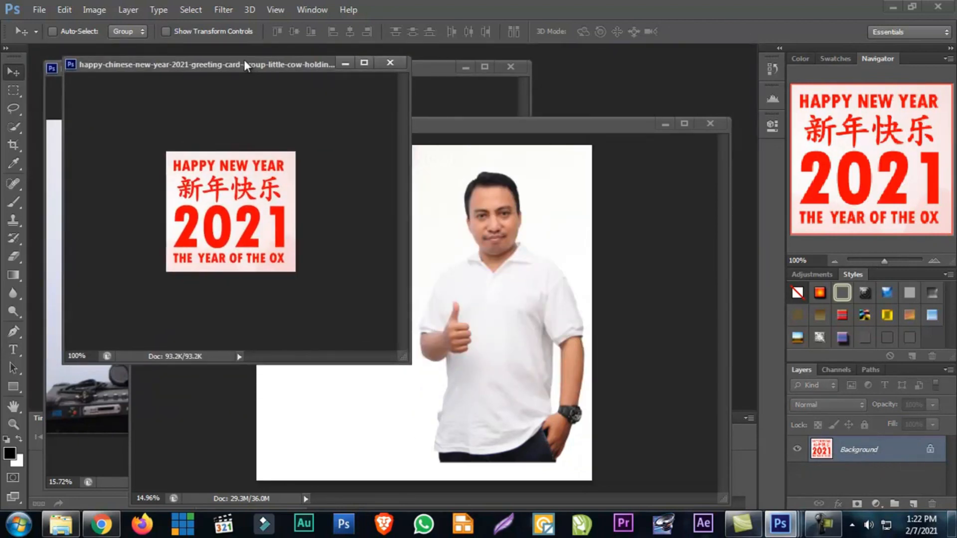
{"action": "double_click", "coordinate": [869, 451]}
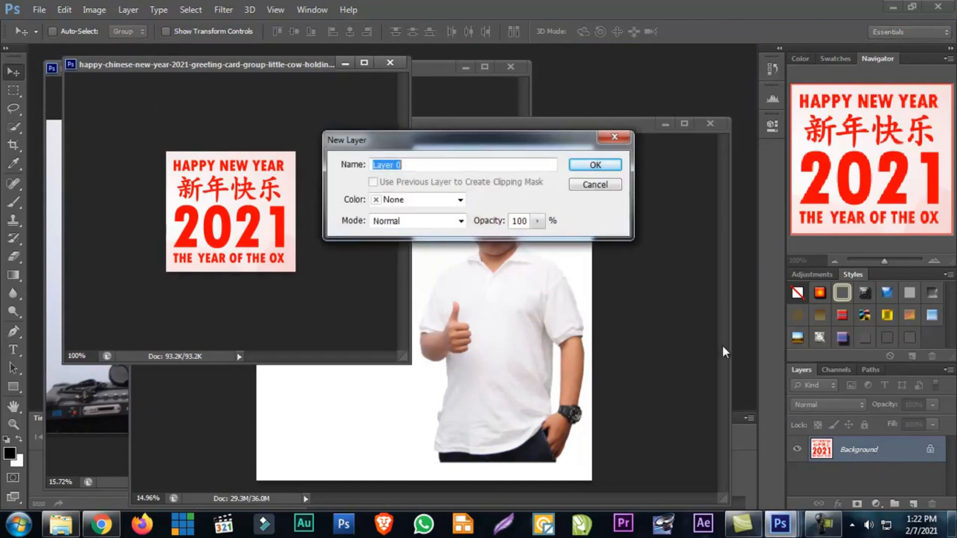
{"action": "left_click", "coordinate": [590, 169]}
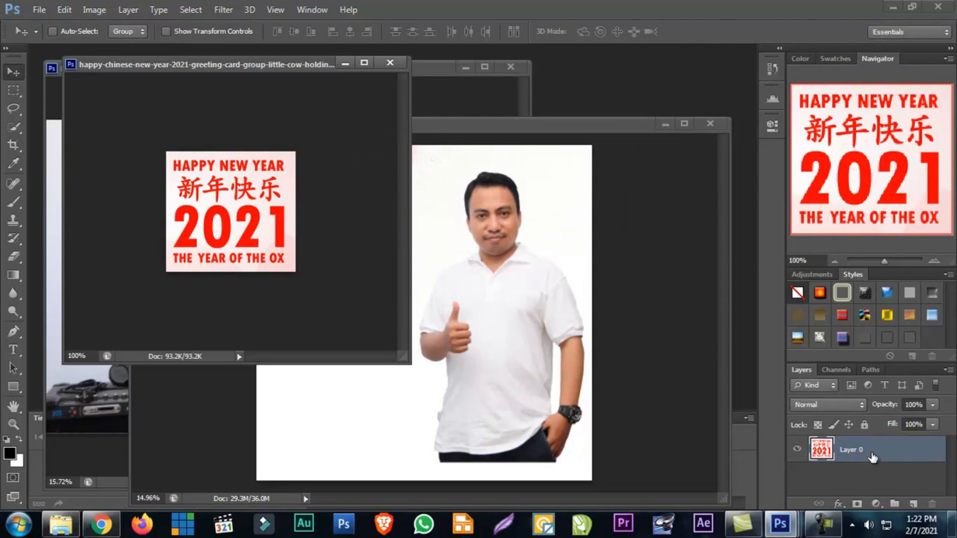
{"action": "left_click", "coordinate": [772, 69]}
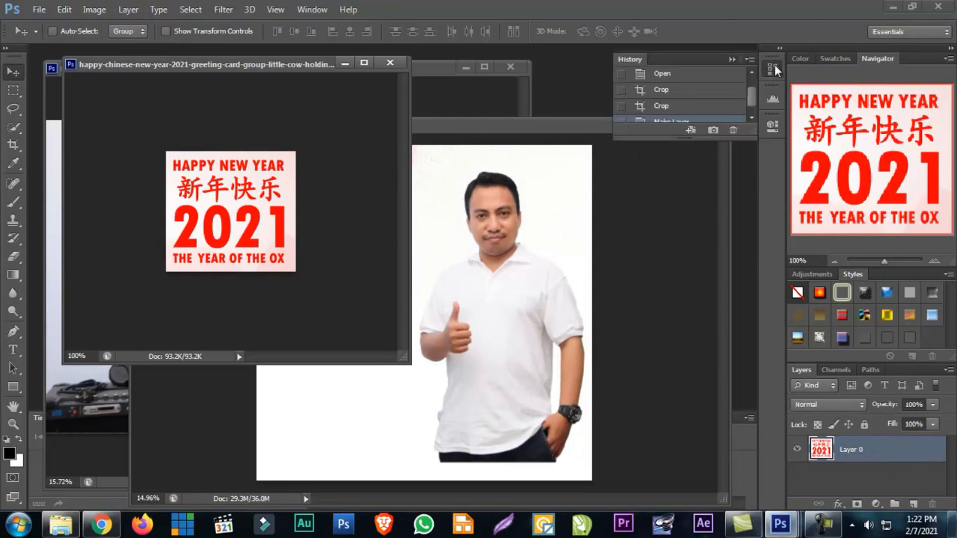
{"action": "left_click", "coordinate": [707, 89]}
{"action": "left_click", "coordinate": [693, 106]}
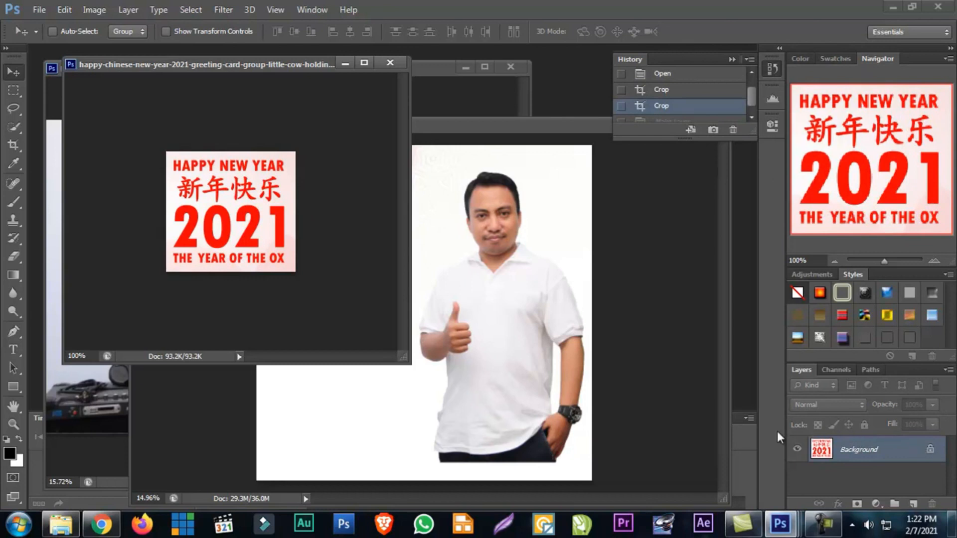
Convert the greeting image's locked Background into a regular layer named Layer 0 with Normal mode
{"action": "double_click", "coordinate": [875, 462]}
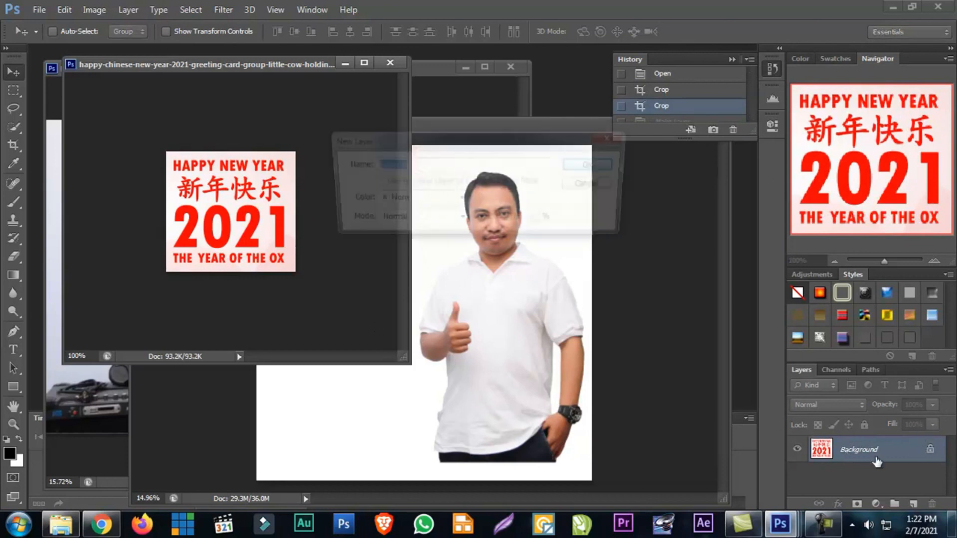
{"action": "left_click", "coordinate": [595, 165]}
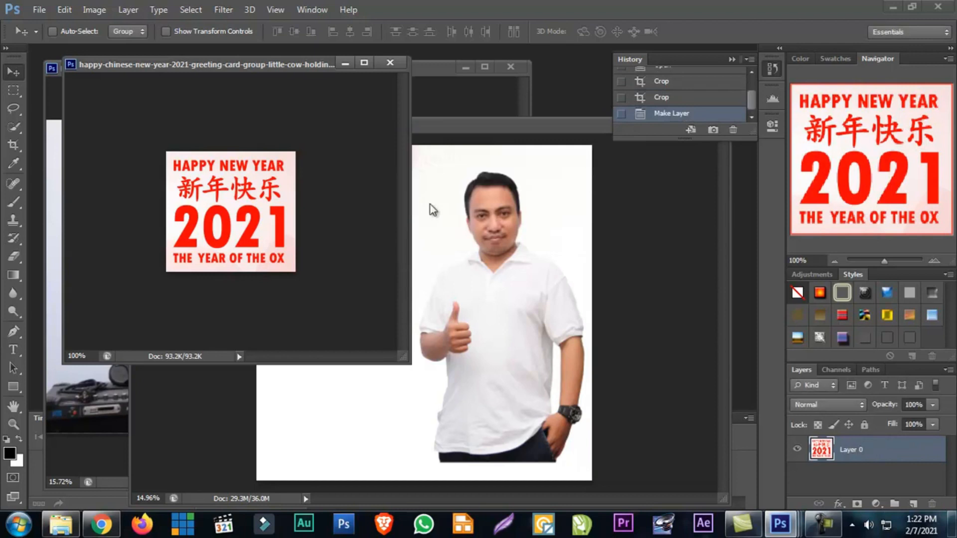
{"action": "left_click_drag", "start_coordinate": [177, 195], "coordinate": [197, 199]}
Select the pale background around the greeting text with the Magic Wand at tolerance 32, delete it, and deselect
{"action": "left_click", "coordinate": [17, 112]}
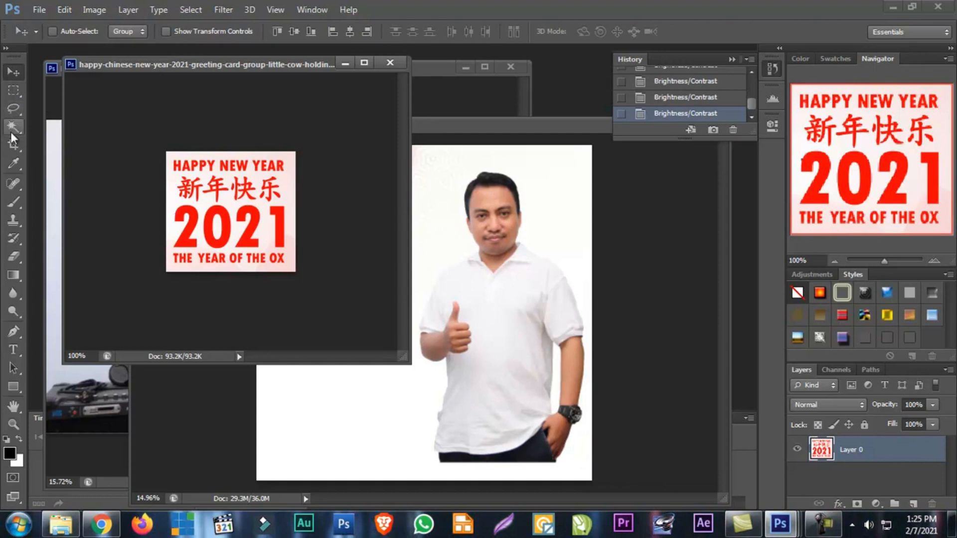
{"action": "left_click", "coordinate": [14, 127]}
{"action": "left_click", "coordinate": [170, 167]}
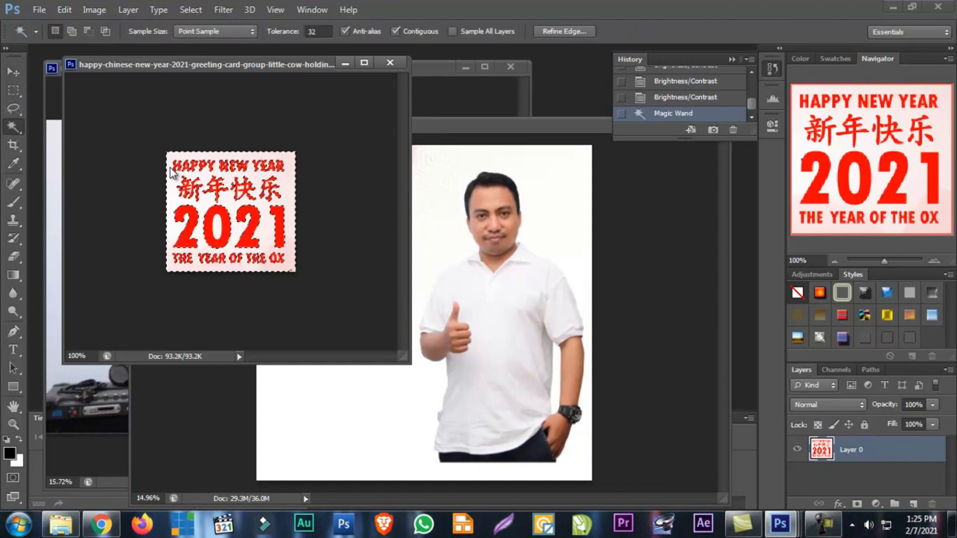
{"action": "key", "text": "Delete"}
{"action": "key", "text": "ctrl+d"}
Delete the leftover background patches near the lower corner beside THE OX using the Magic Wand, leaving nothing selected
{"action": "left_click", "coordinate": [295, 272]}
{"action": "key", "text": "Delete"}
{"action": "left_click", "coordinate": [292, 264]}
{"action": "key", "text": "Delete"}
{"action": "key", "text": "ctrl+d"}
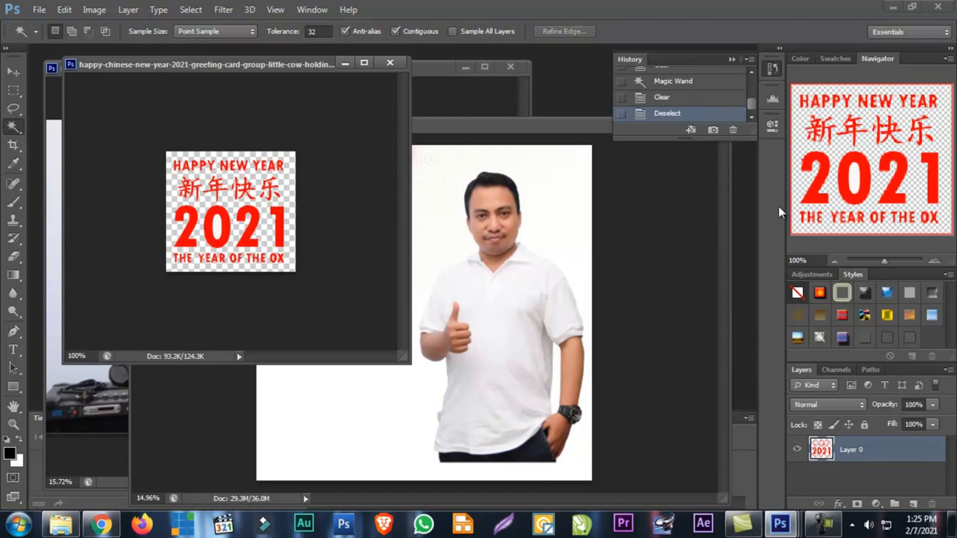
Delete the white area enclosed by the 0 in 2021 with the Magic Wand
{"action": "left_click_drag", "start_coordinate": [885, 262], "coordinate": [905, 259]}
{"action": "scroll", "coordinate": [193, 214], "scroll_direction": "down", "scroll_amount": 5}
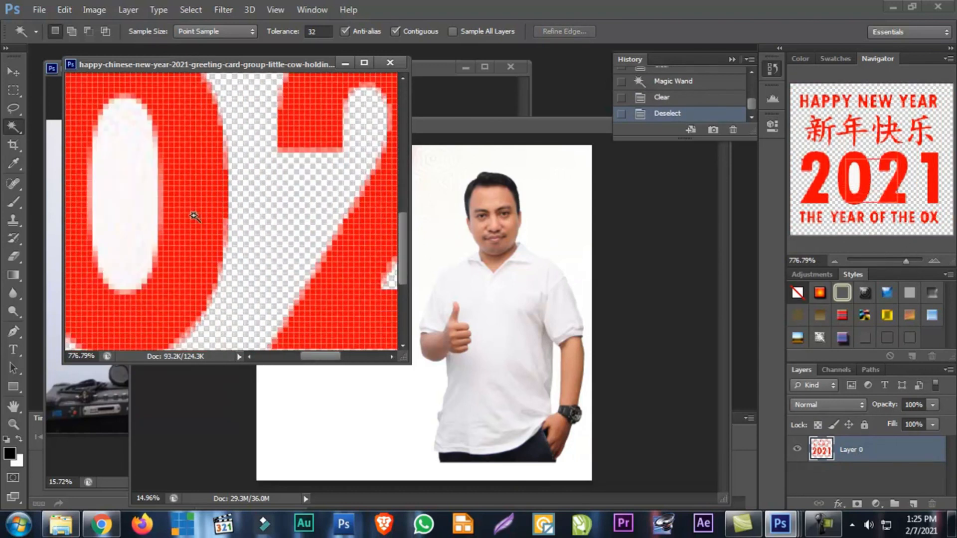
{"action": "left_click", "coordinate": [133, 194]}
{"action": "key", "text": "Delete"}
Delete the white gaps enclosed by the strokes of the 快 character with the Magic Wand
{"action": "scroll", "coordinate": [267, 207], "scroll_direction": "down", "scroll_amount": 5}
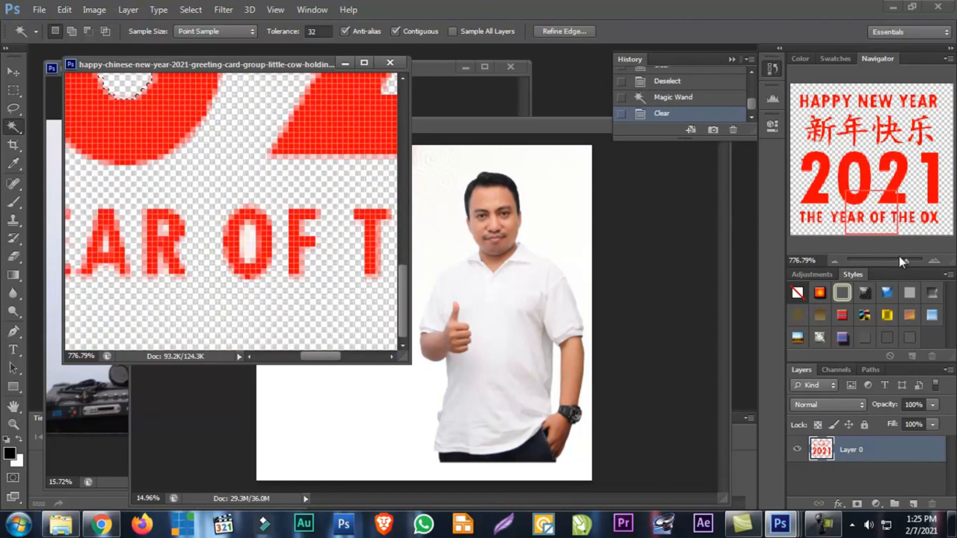
{"action": "left_click_drag", "start_coordinate": [905, 257], "coordinate": [894, 261]}
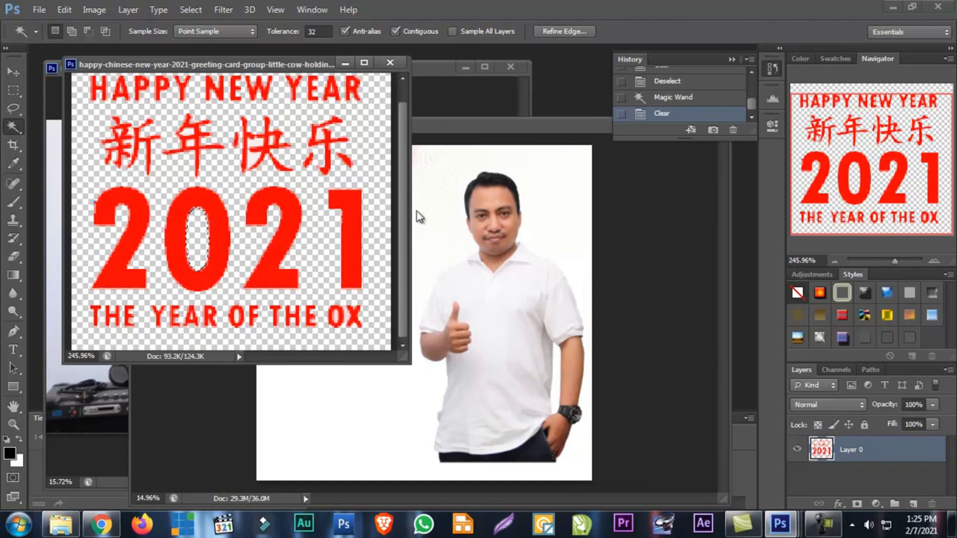
{"action": "scroll", "coordinate": [269, 192], "scroll_direction": "up", "scroll_amount": 2}
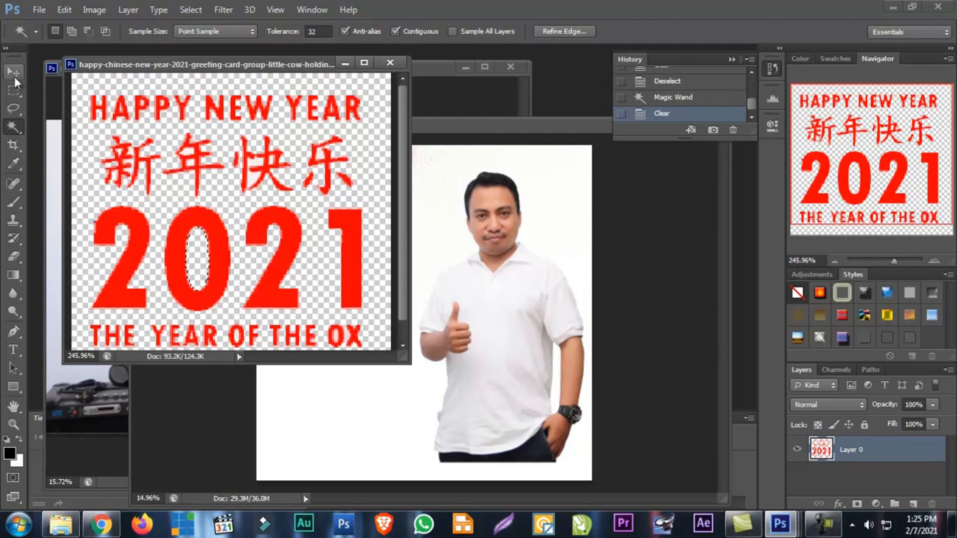
{"action": "left_click_drag", "start_coordinate": [895, 260], "coordinate": [908, 258]}
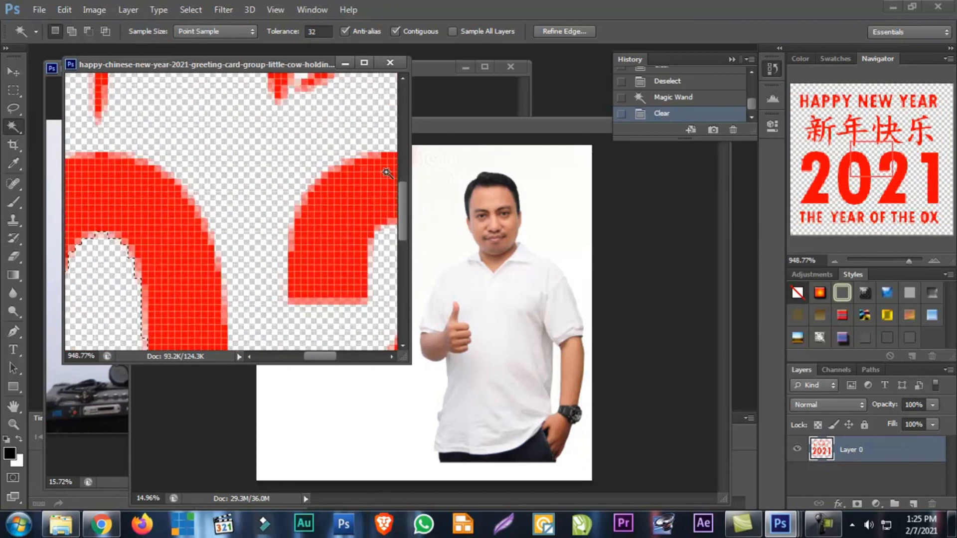
{"action": "scroll", "coordinate": [387, 173], "scroll_direction": "up", "scroll_amount": 10}
{"action": "left_click", "coordinate": [325, 164]}
{"action": "key", "text": "Delete"}
{"action": "left_click", "coordinate": [320, 213]}
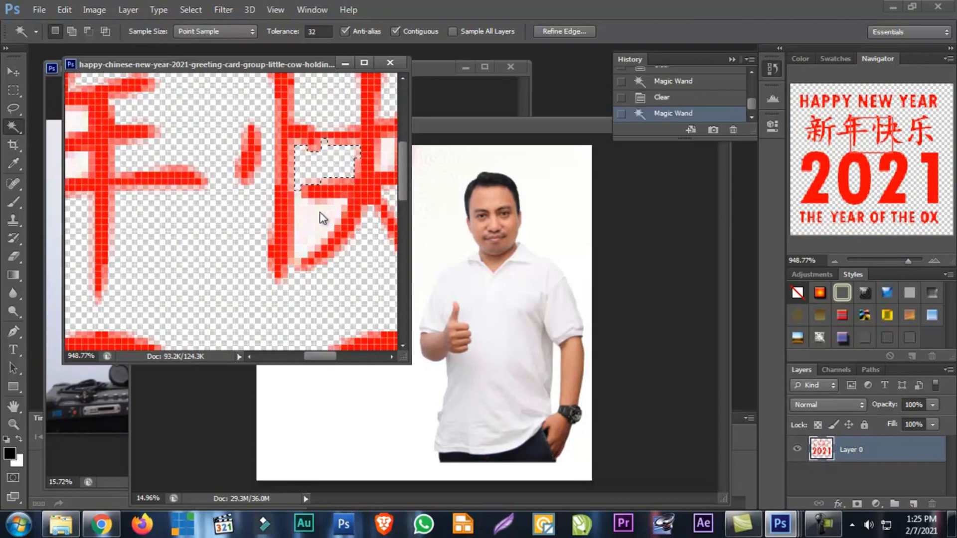
{"action": "key", "text": "Delete"}
{"action": "left_click", "coordinate": [379, 158]}
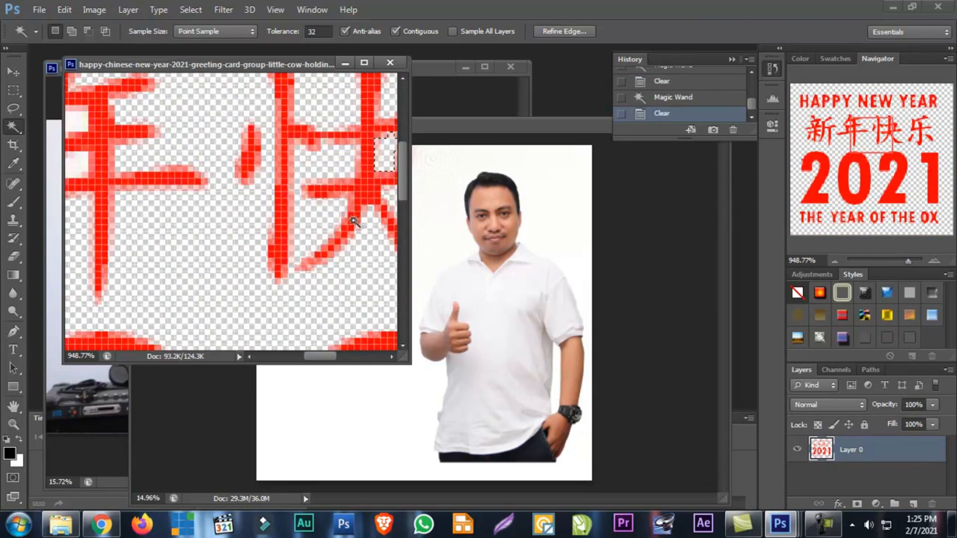
Delete the remaining white gaps enclosed by the strokes of the 年 character with the Magic Wand
{"action": "left_click_drag", "start_coordinate": [328, 359], "coordinate": [305, 351]}
{"action": "left_click", "coordinate": [307, 158]}
{"action": "key", "text": "Delete"}
{"action": "left_click", "coordinate": [263, 128]}
{"action": "key", "text": "Delete"}
{"action": "left_click", "coordinate": [273, 170]}
{"action": "key", "text": "Delete"}
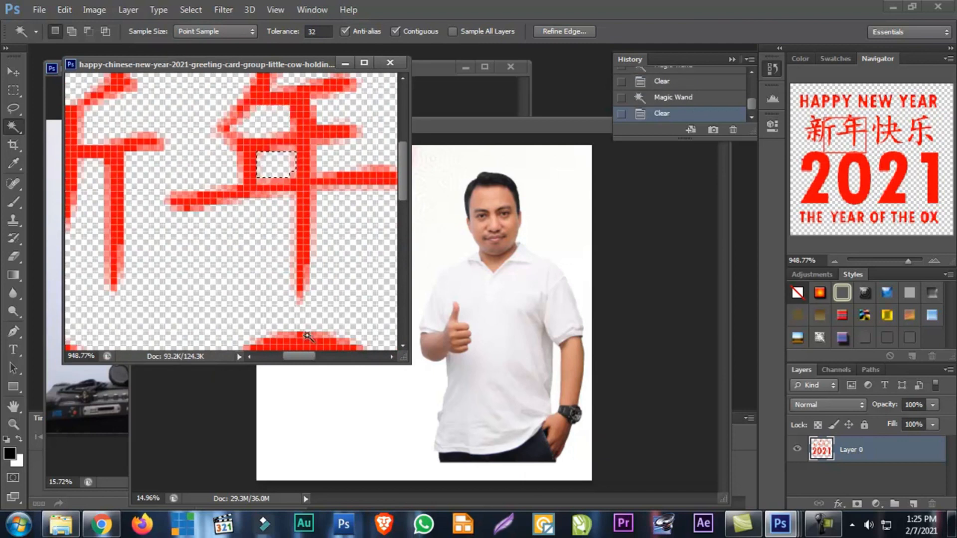
{"action": "left_click_drag", "start_coordinate": [300, 357], "coordinate": [281, 358]}
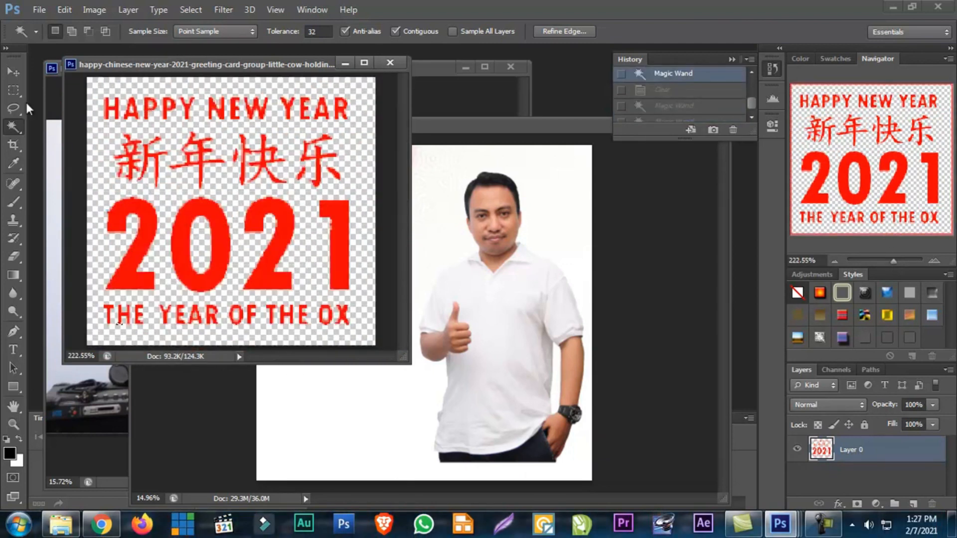
Clear the selection and move the cut-out greeting into the Untitled-1 composition, below the lanterns and beside the man
{"action": "left_click", "coordinate": [14, 73]}
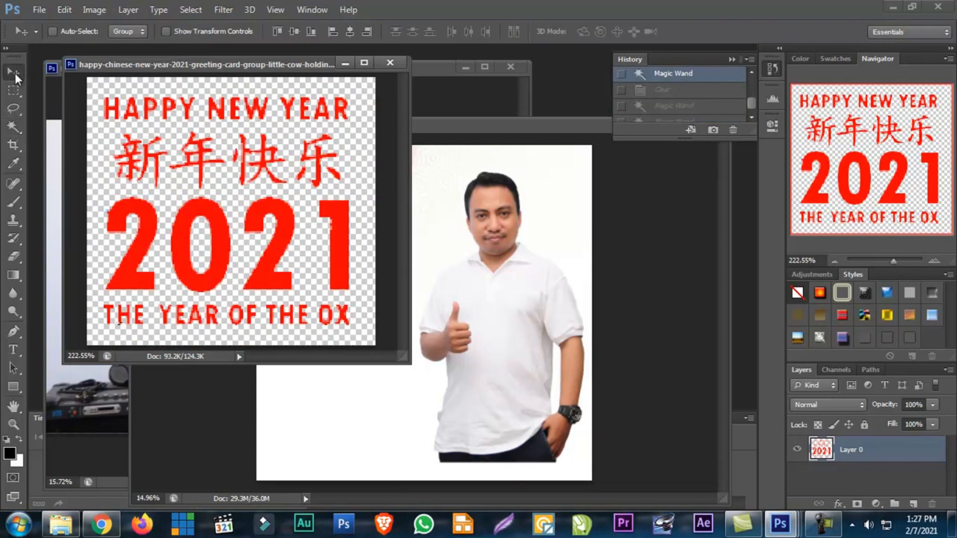
{"action": "key", "text": "ctrl+d"}
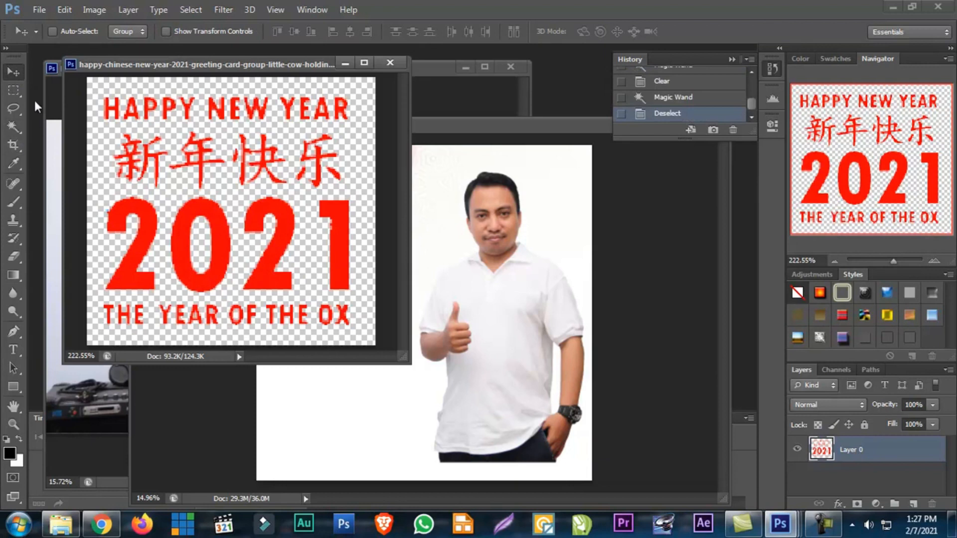
{"action": "left_click_drag", "start_coordinate": [191, 156], "coordinate": [435, 424]}
Free-transform the greeting layer to about 748% and position it below the lanterns, clear of the man
{"action": "key", "text": "ctrl+t"}
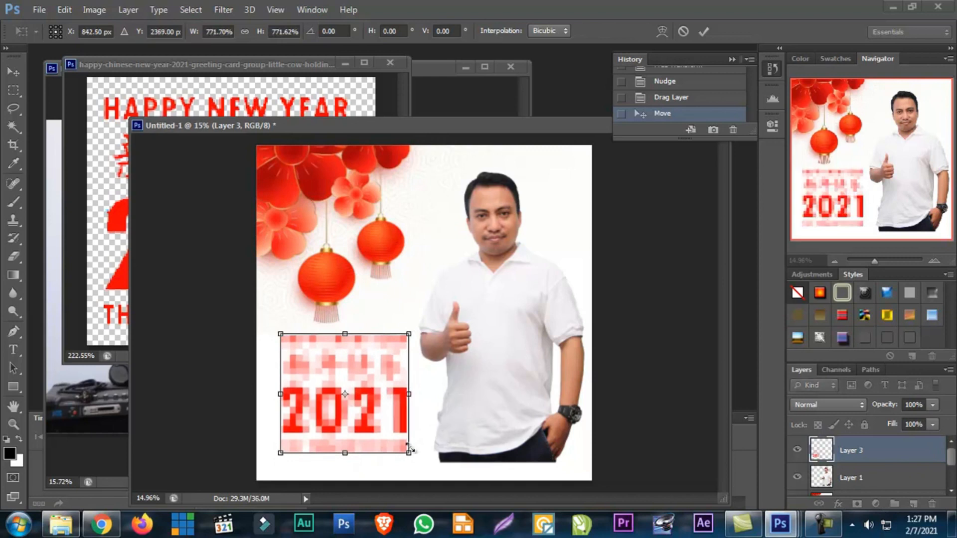
{"action": "left_click_drag", "start_coordinate": [402, 453], "coordinate": [405, 450]}
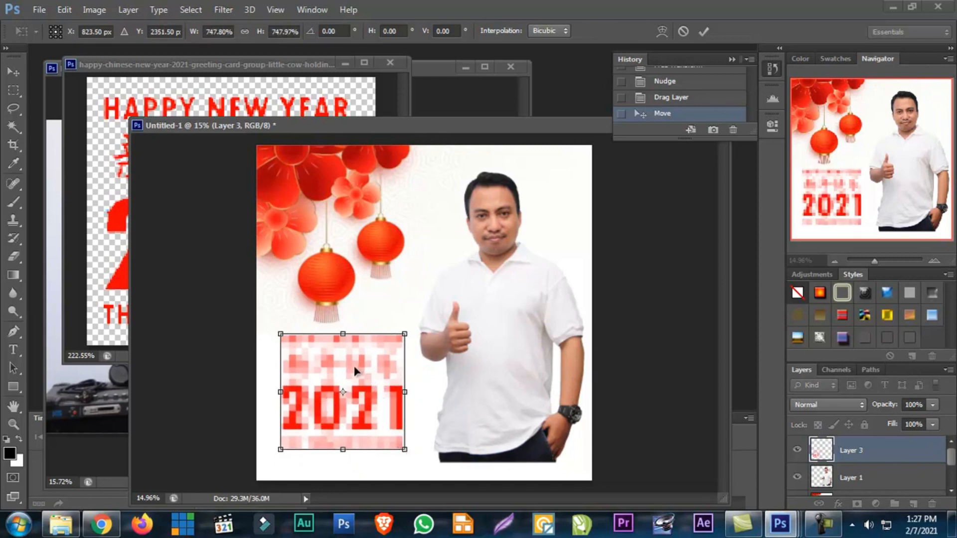
{"action": "left_click_drag", "start_coordinate": [353, 368], "coordinate": [354, 362]}
{"action": "key", "text": "Return"}
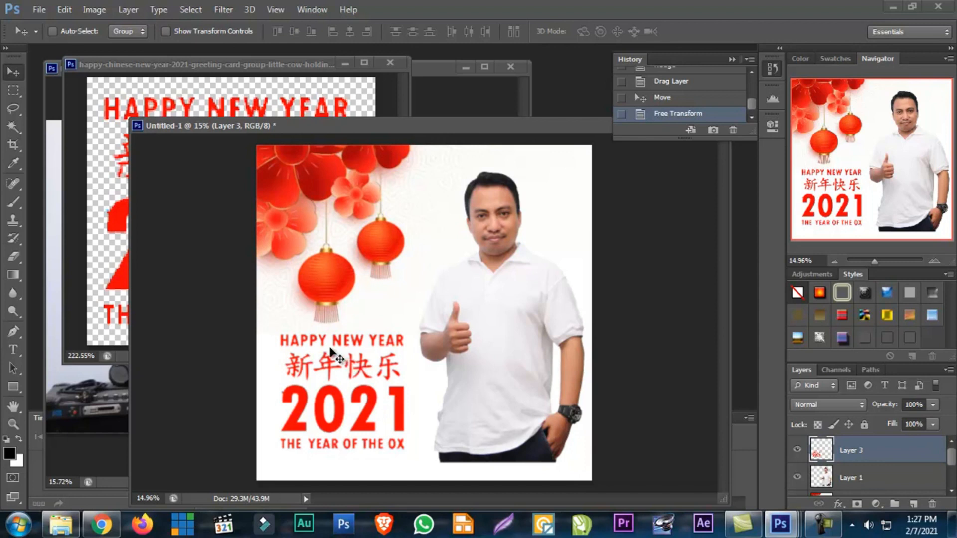
{"action": "mouse_move", "coordinate": [344, 366]}
{"action": "left_mouse_down"}
{"action": "mouse_move", "coordinate": [332, 358]}
{"action": "mouse_move", "coordinate": [339, 365]}
{"action": "left_mouse_up"}
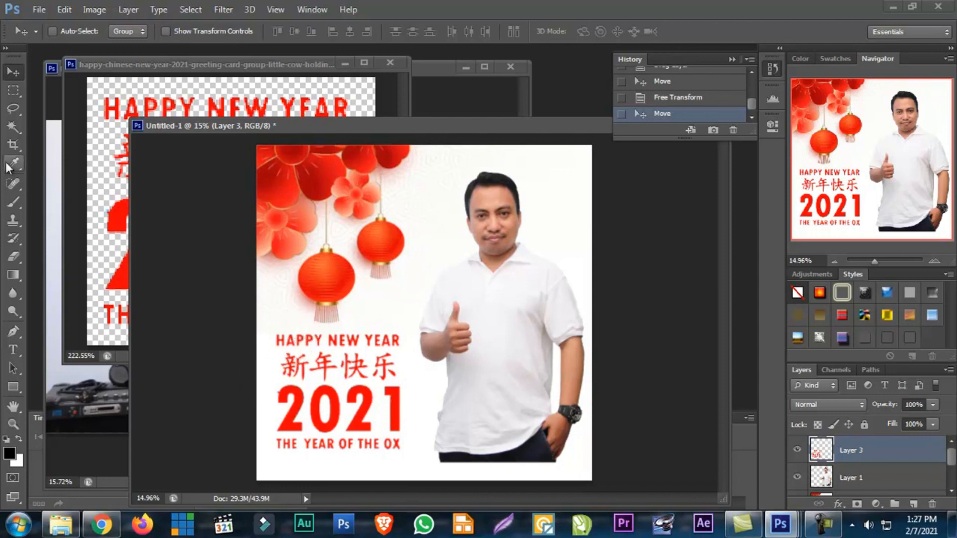
Create a new empty layer above the greeting layer in the Untitled-1 composition
{"action": "left_click", "coordinate": [138, 10]}
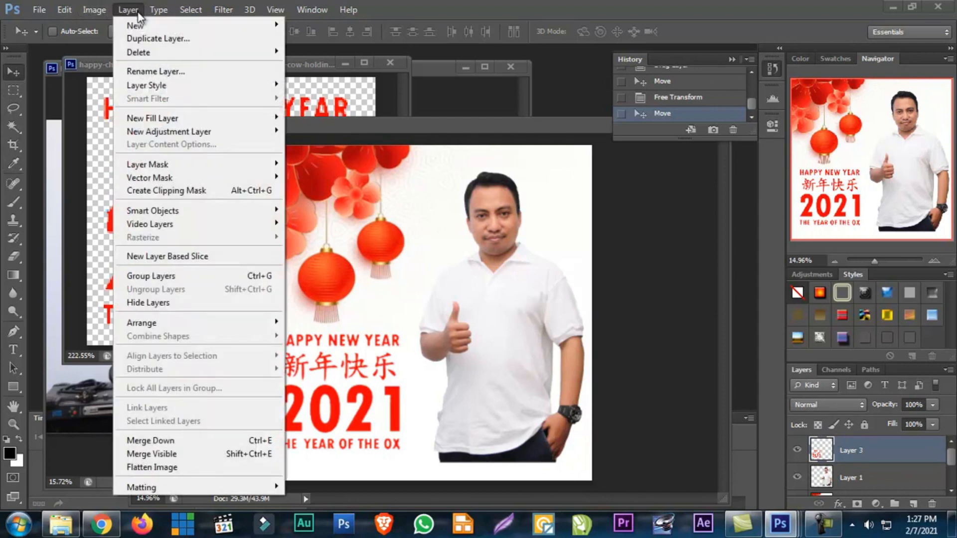
{"action": "mouse_move", "coordinate": [138, 24]}
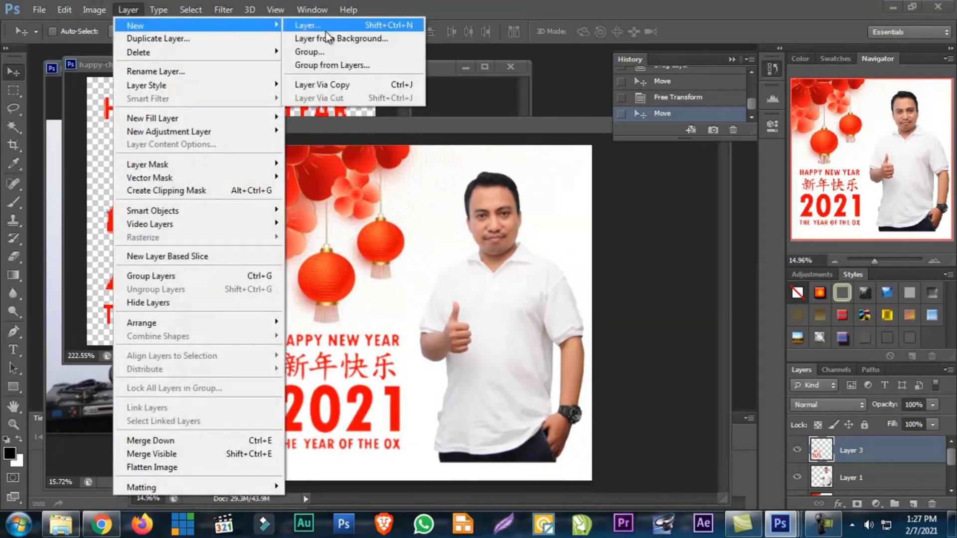
{"action": "left_click", "coordinate": [323, 25]}
{"action": "left_click", "coordinate": [598, 165]}
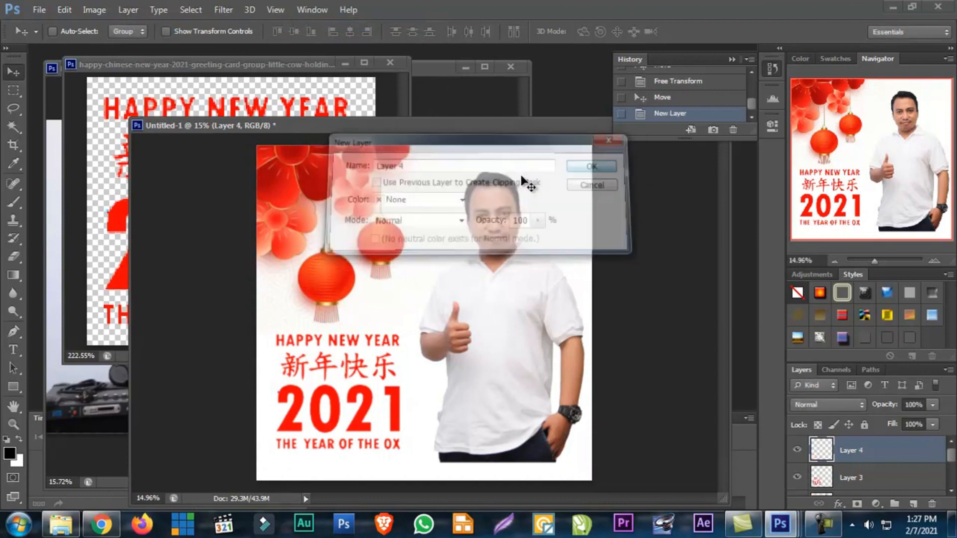
Select a thin full-width strip along the lower edge of the canvas with the Rectangular Marquee, starting just above the man's cropped trousers
{"action": "left_click", "coordinate": [13, 91]}
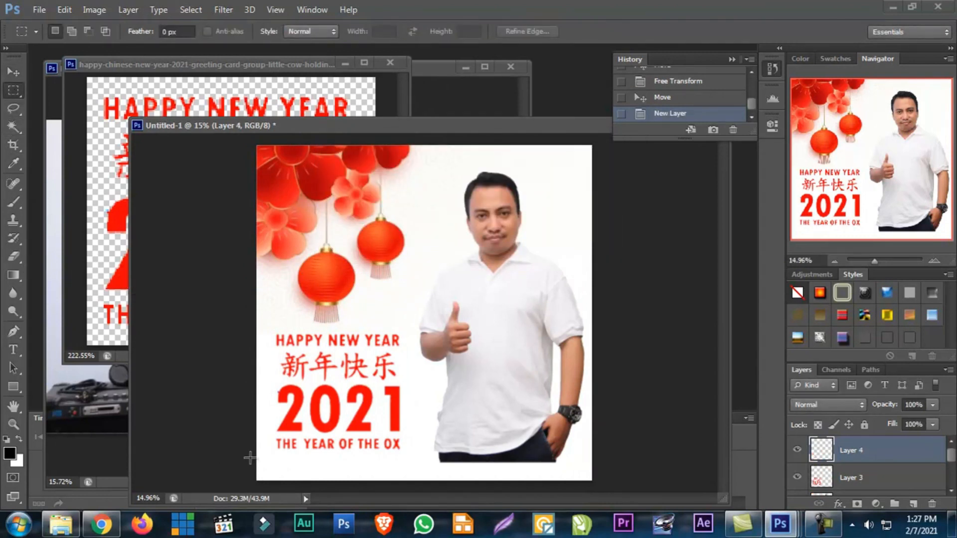
{"action": "left_click", "coordinate": [797, 451]}
{"action": "left_click", "coordinate": [798, 451]}
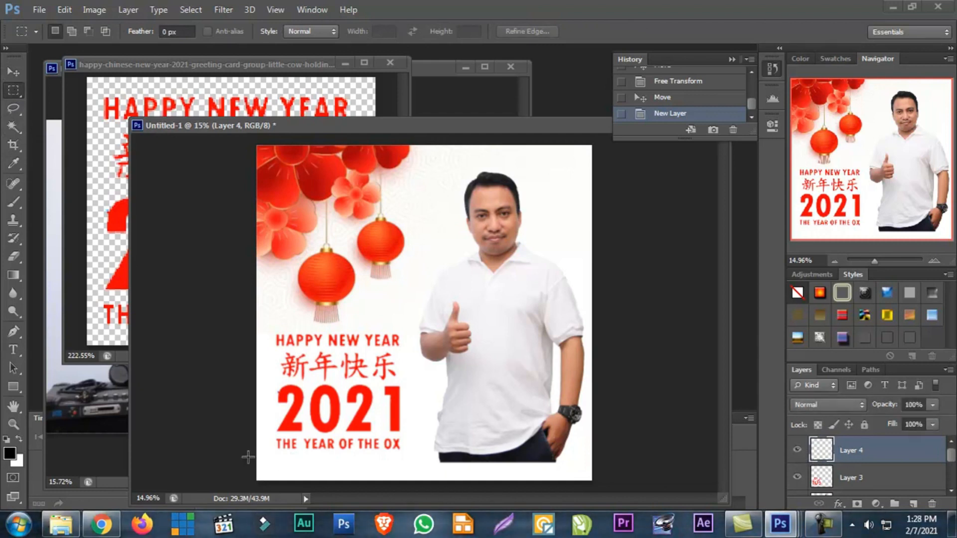
{"action": "left_click_drag", "start_coordinate": [233, 458], "coordinate": [616, 533]}
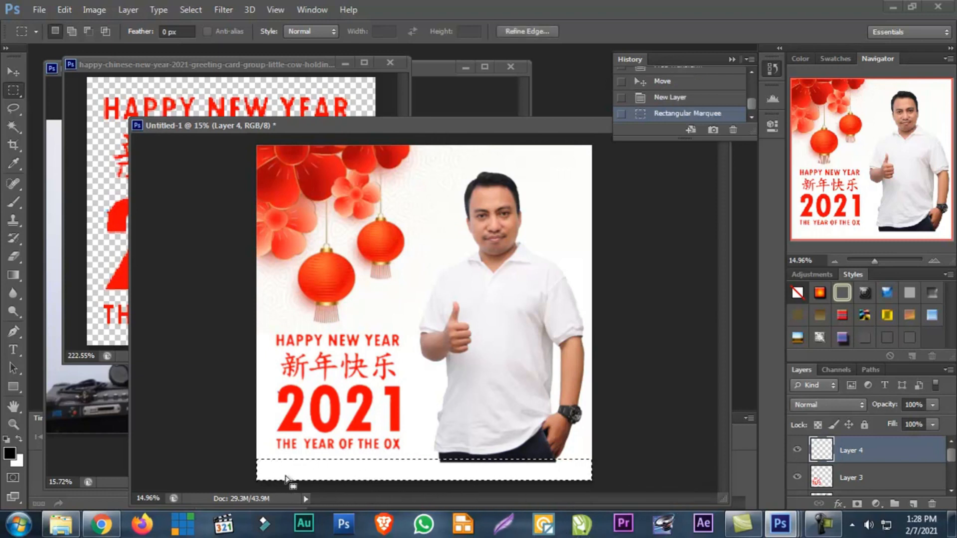
{"action": "left_click", "coordinate": [255, 463]}
{"action": "left_click_drag", "start_coordinate": [253, 463], "coordinate": [690, 481]}
{"action": "left_click", "coordinate": [246, 459]}
{"action": "left_click_drag", "start_coordinate": [241, 464], "coordinate": [610, 499]}
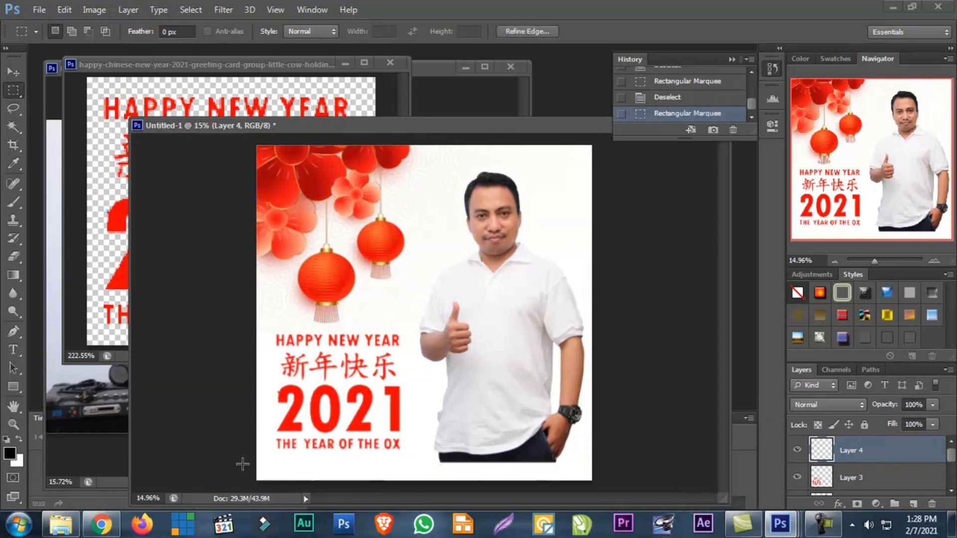
{"action": "left_click_drag", "start_coordinate": [498, 535], "coordinate": [663, 533]}
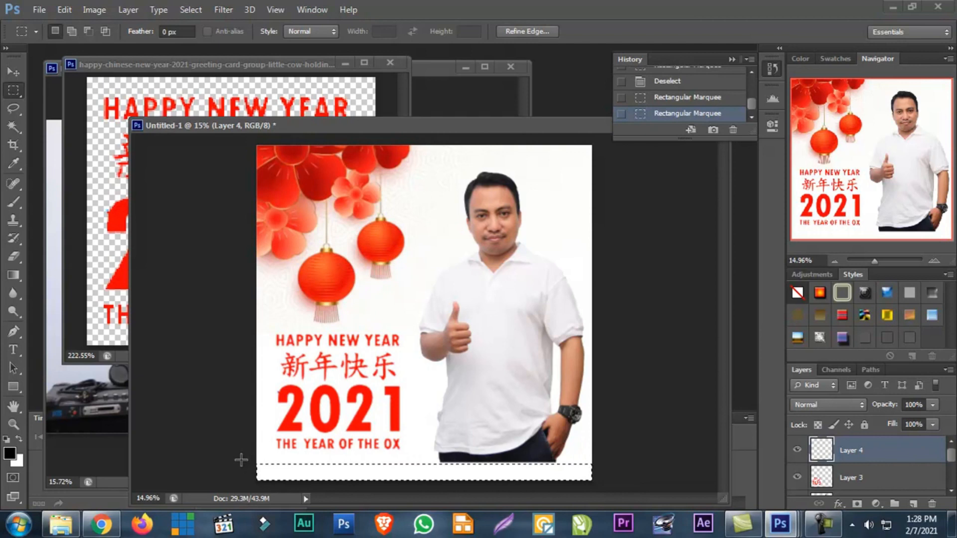
{"action": "left_click_drag", "start_coordinate": [345, 496], "coordinate": [698, 500]}
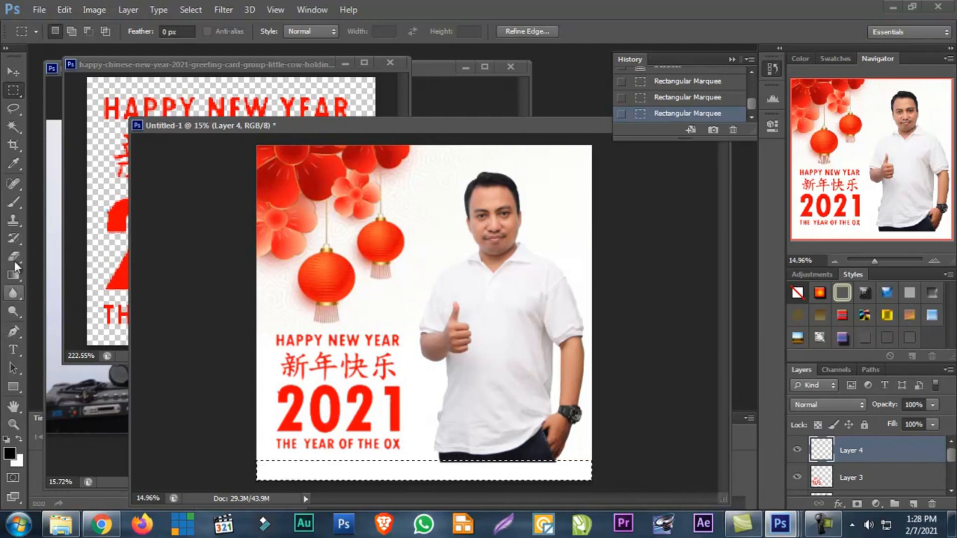
Sample the red of the 2021 lettering as the foreground colour with the Eyedropper
{"action": "left_click", "coordinate": [13, 163]}
{"action": "left_click", "coordinate": [299, 412]}
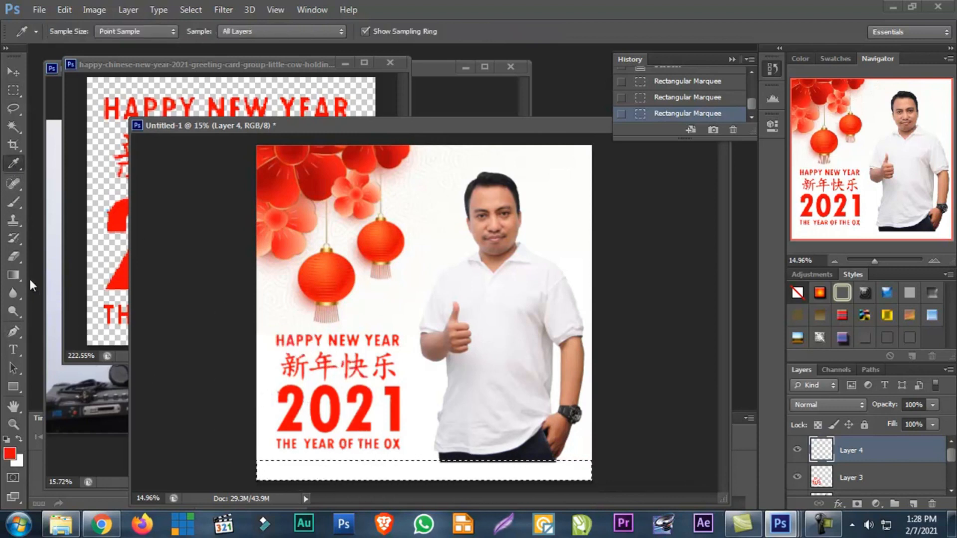
{"action": "left_click", "coordinate": [323, 413]}
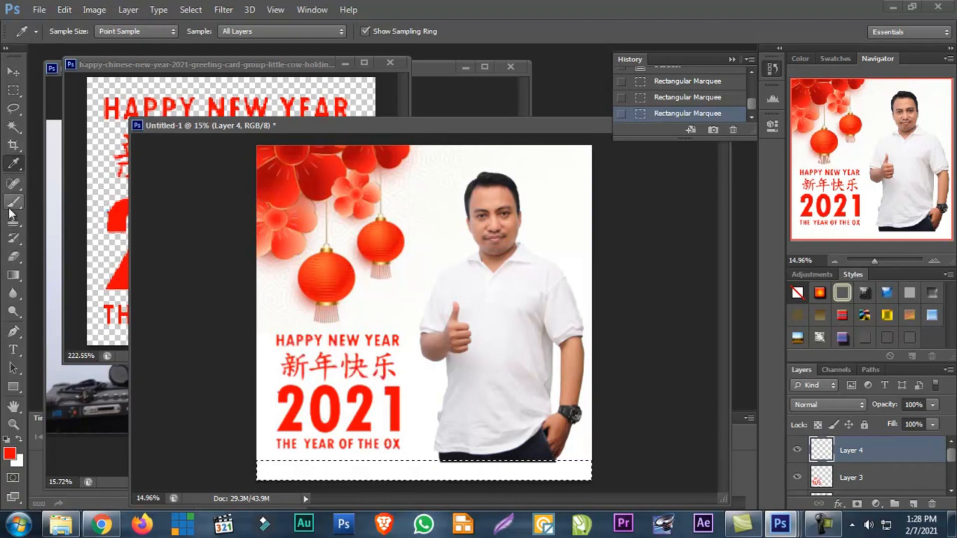
Fill the selected strip on the new layer with the red foreground colour using the Paint Bucket, and deselect
{"action": "left_click", "coordinate": [11, 273]}
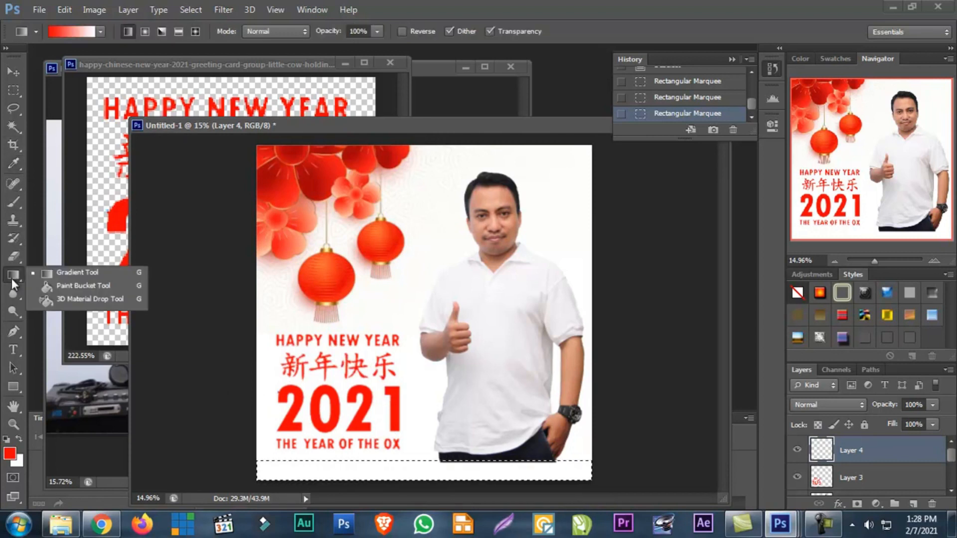
{"action": "left_click", "coordinate": [68, 288]}
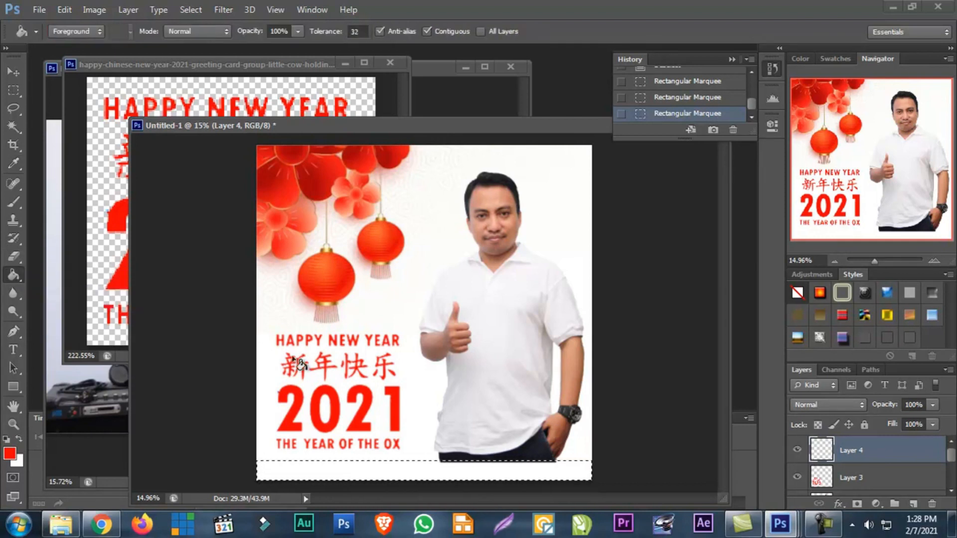
{"action": "left_click", "coordinate": [304, 468]}
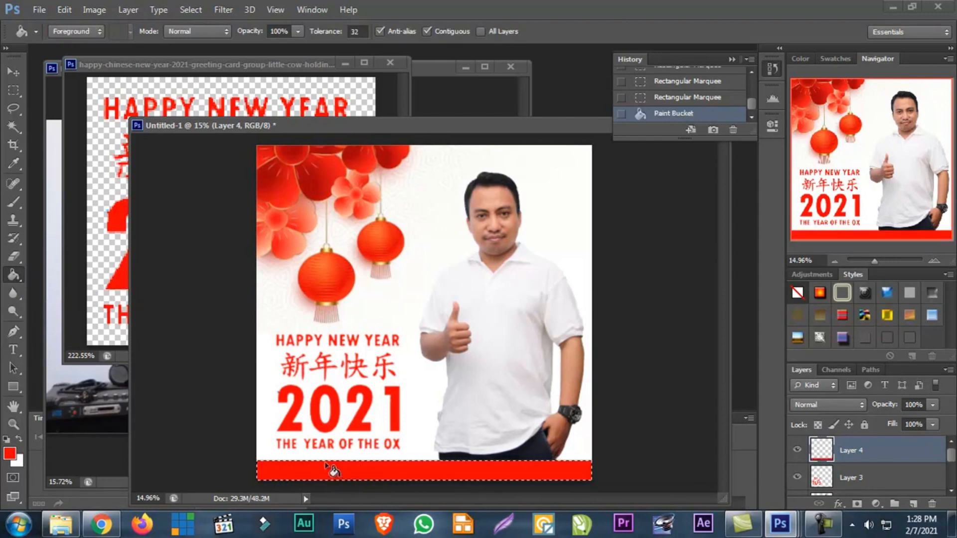
{"action": "key", "text": "ctrl+d"}
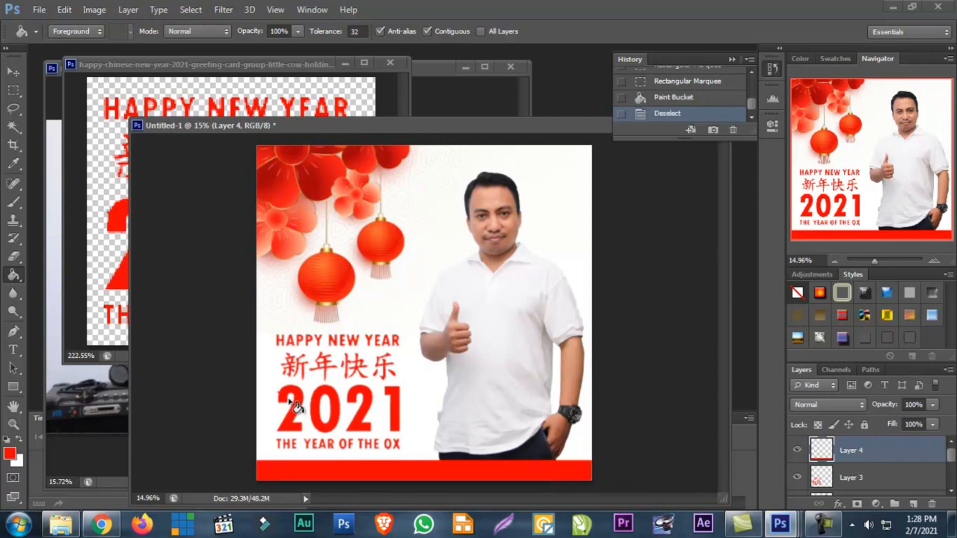
{"action": "left_click", "coordinate": [14, 72]}
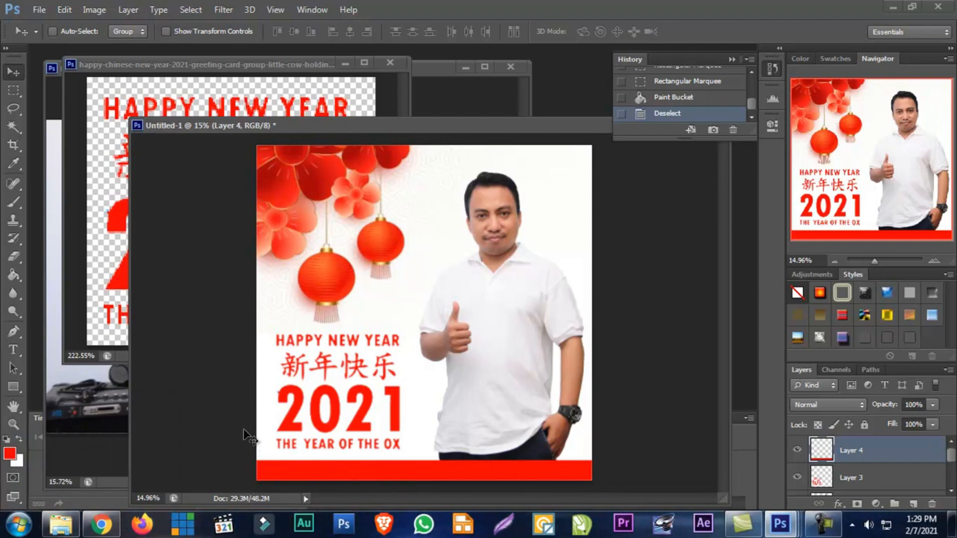
In File Explorer, open the greetings folder (UCAPAN) within the ' DESAIN GRAFIS folder of DOKUMEN on drive D
{"action": "left_click", "coordinate": [63, 523]}
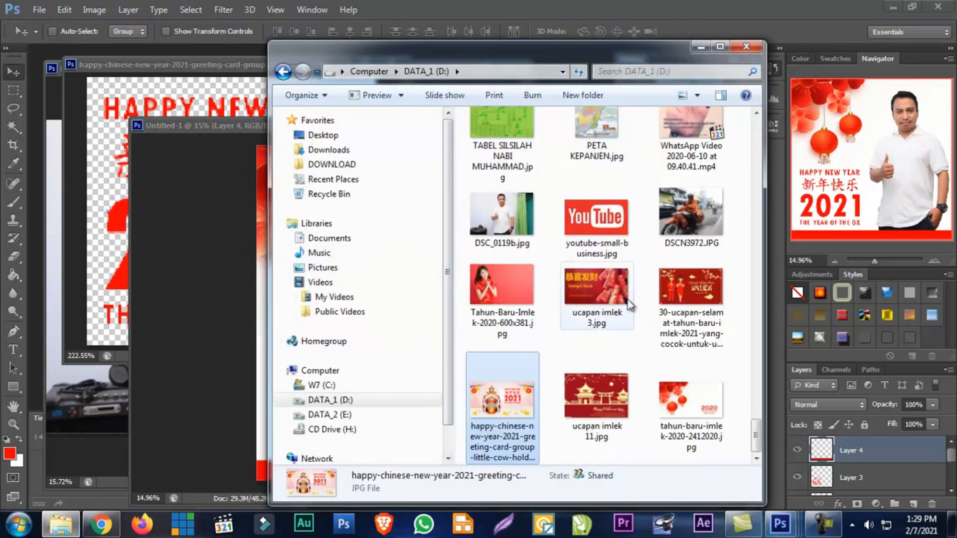
{"action": "left_click", "coordinate": [356, 404]}
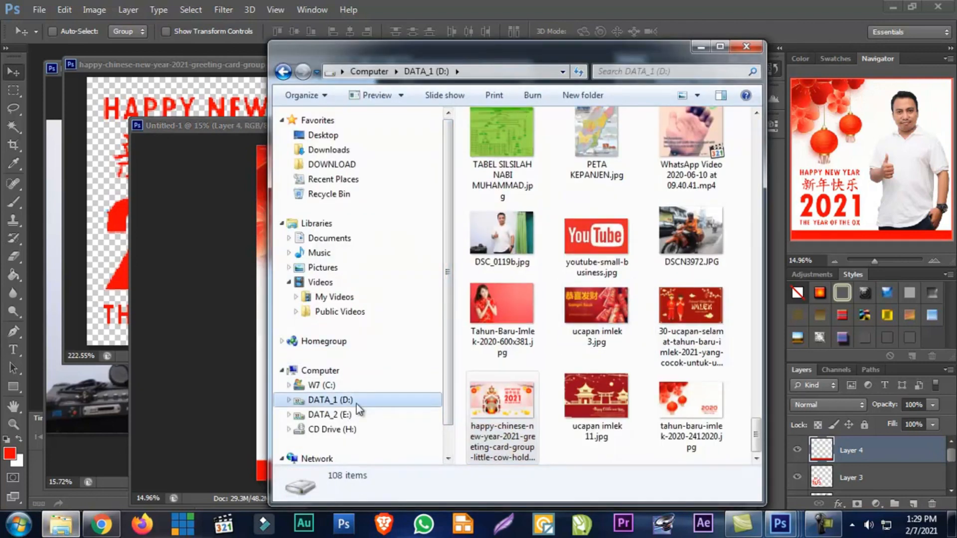
{"action": "left_click", "coordinate": [289, 400]}
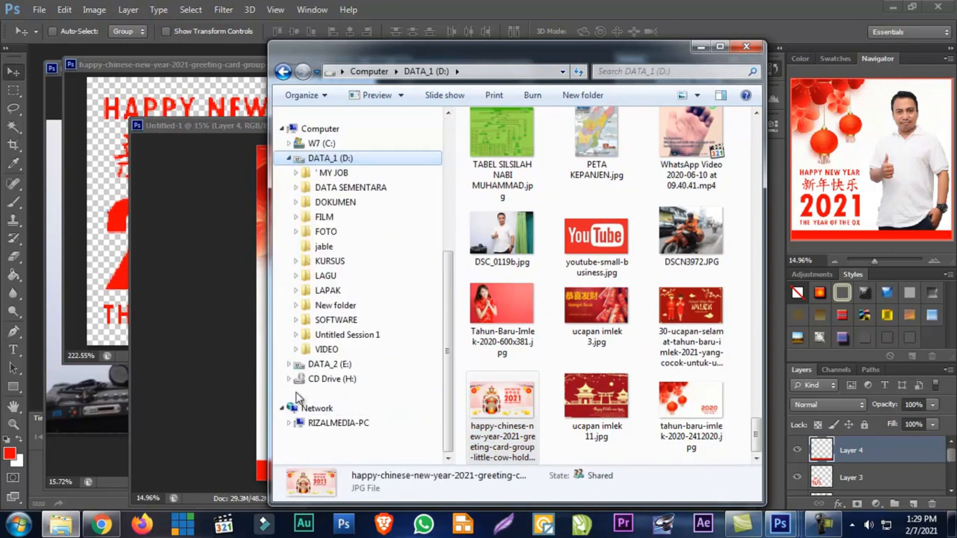
{"action": "left_click", "coordinate": [360, 203]}
{"action": "double_click", "coordinate": [511, 148]}
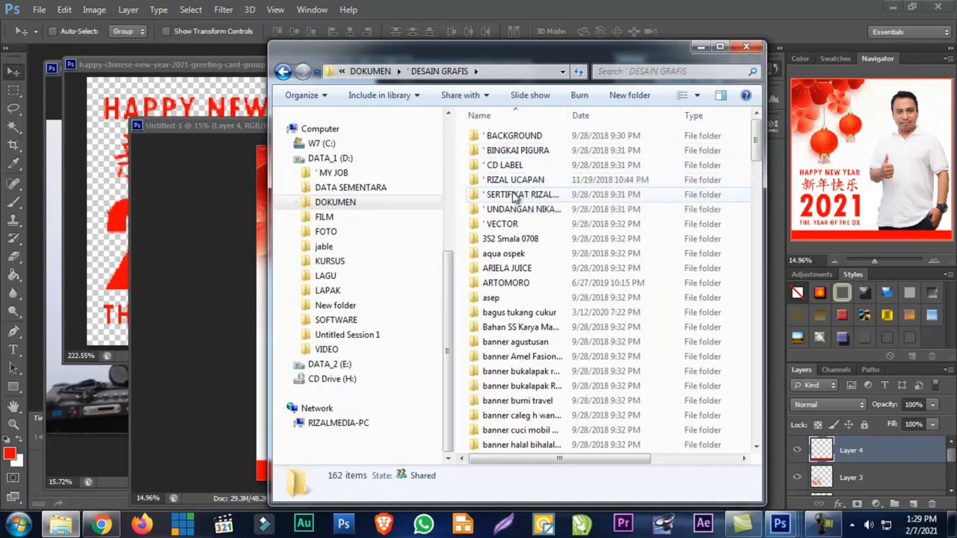
{"action": "double_click", "coordinate": [515, 180]}
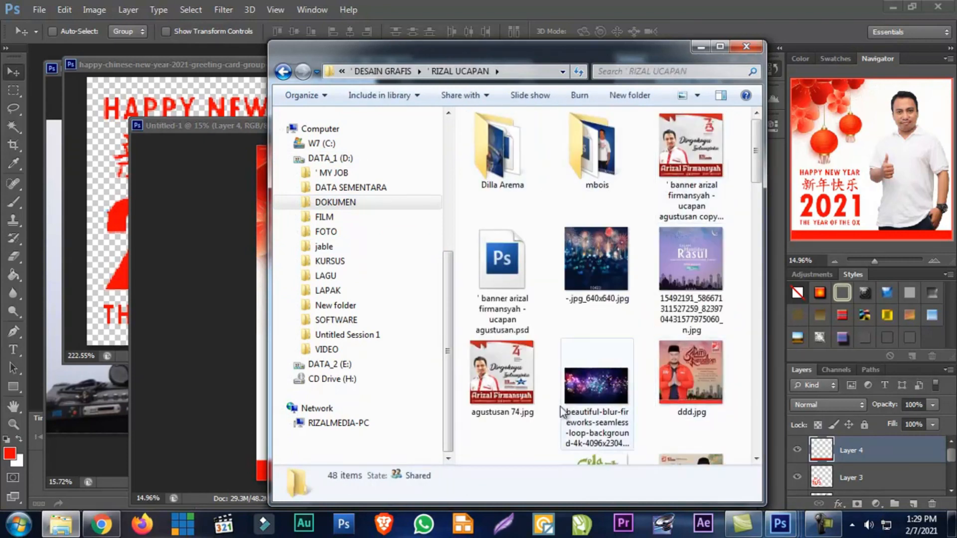
Examine the footers of earlier greeting designs, viewing the agustusan 74, ramadhan and sumpah pemuda images and browsing the remaining files
{"action": "double_click", "coordinate": [500, 374]}
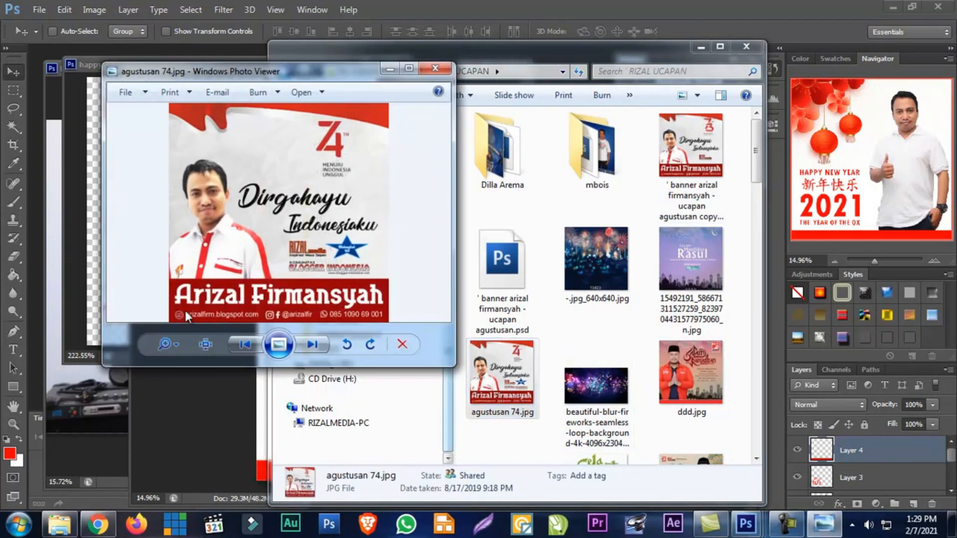
{"action": "left_click", "coordinate": [435, 68]}
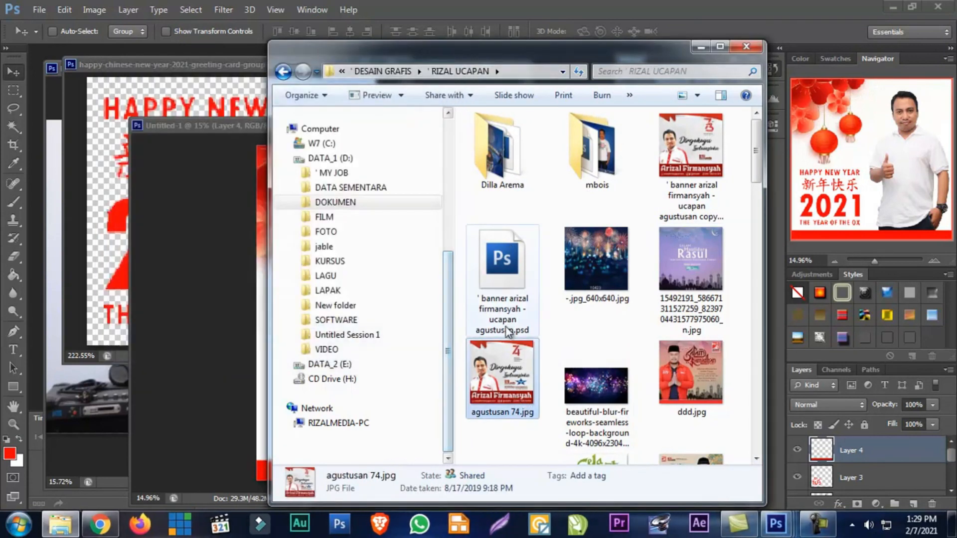
{"action": "scroll", "coordinate": [506, 336], "scroll_direction": "down", "scroll_amount": 5}
{"action": "double_click", "coordinate": [504, 335]}
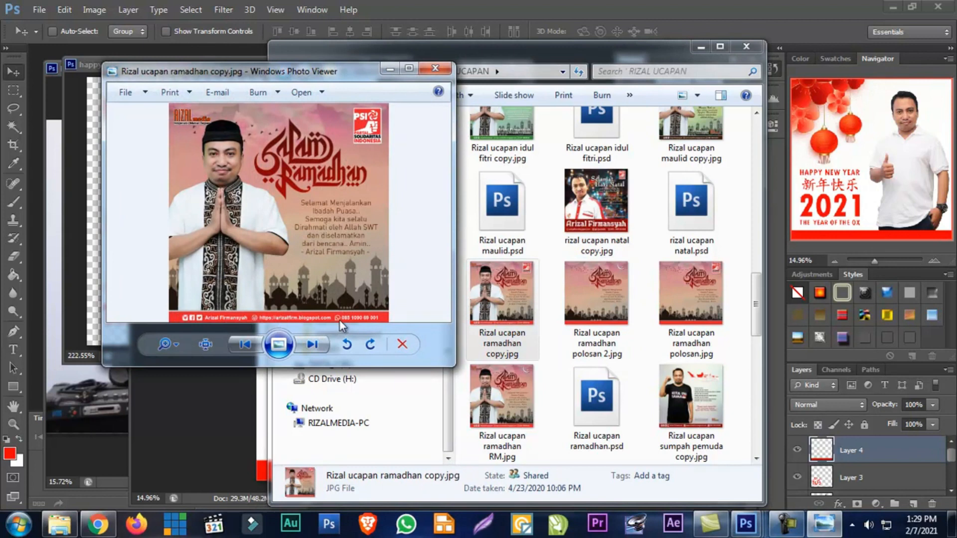
{"action": "left_click", "coordinate": [435, 68]}
{"action": "scroll", "coordinate": [565, 358], "scroll_direction": "down", "scroll_amount": 5}
{"action": "scroll", "coordinate": [564, 358], "scroll_direction": "up", "scroll_amount": 5}
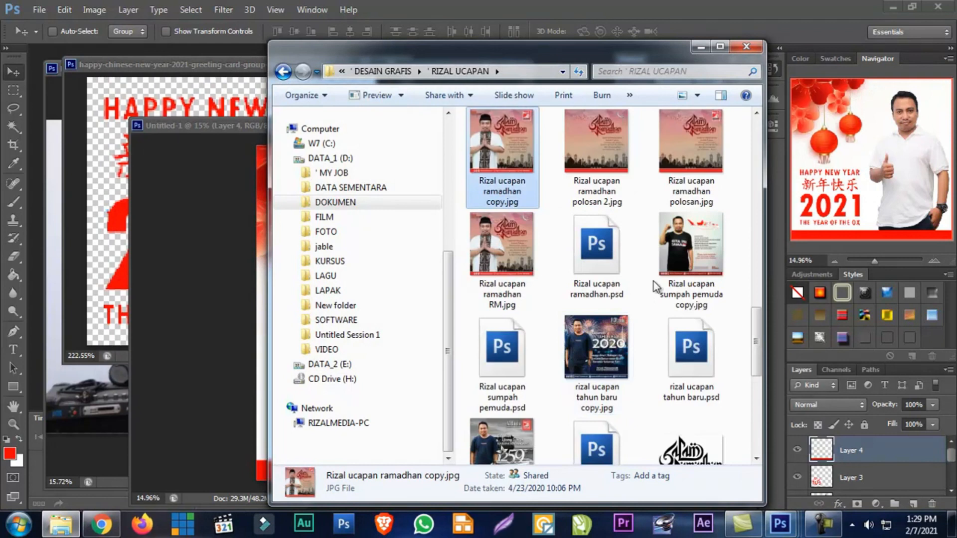
{"action": "double_click", "coordinate": [670, 272]}
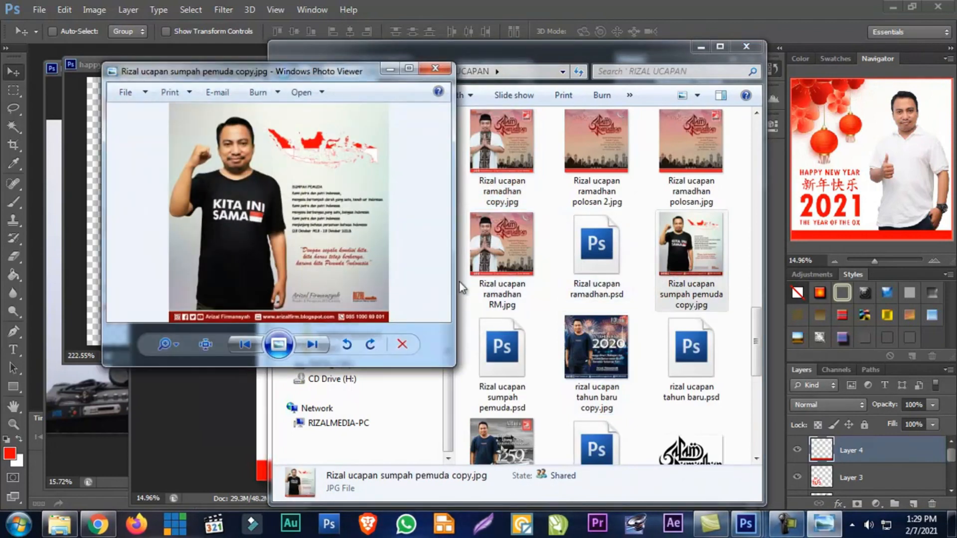
{"action": "left_click", "coordinate": [435, 68]}
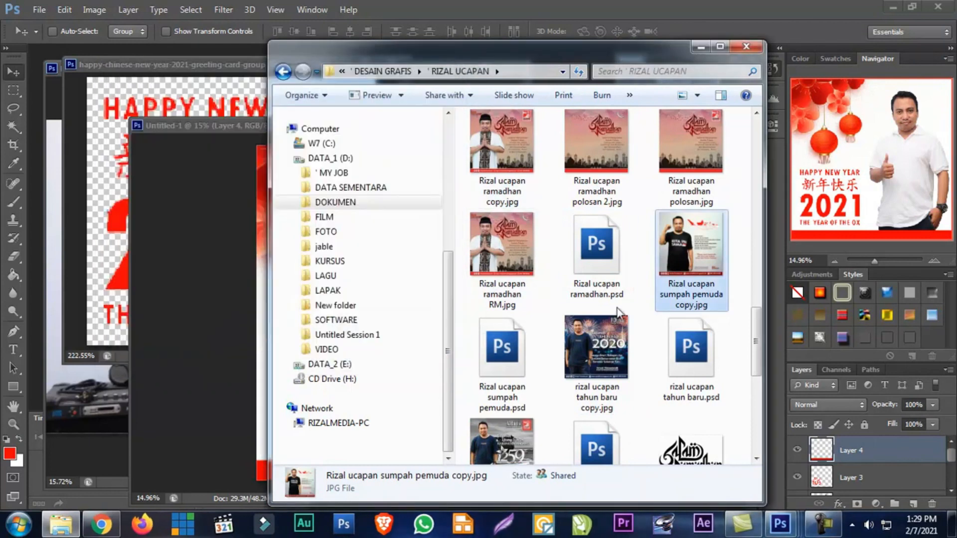
{"action": "scroll", "coordinate": [623, 316], "scroll_direction": "down", "scroll_amount": 5}
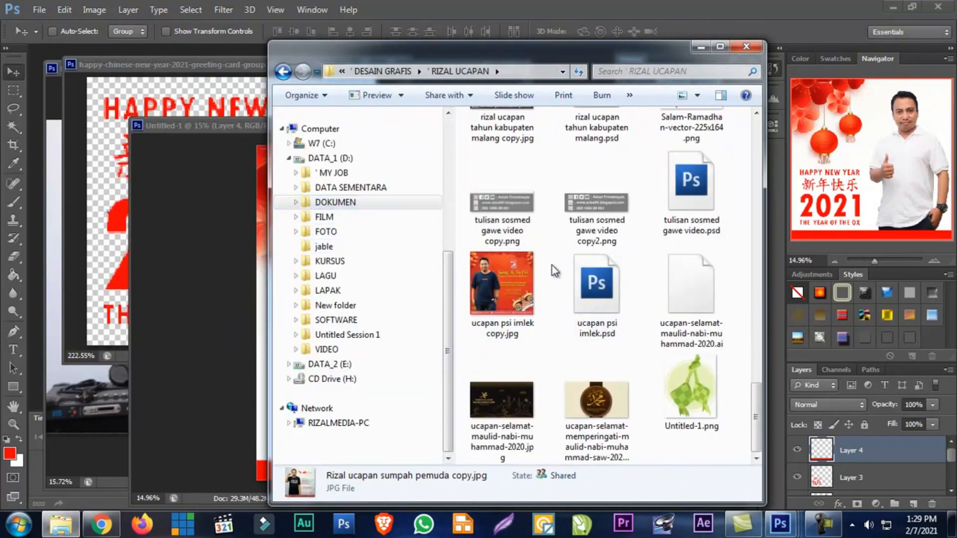
{"action": "scroll", "coordinate": [498, 271], "scroll_direction": "up", "scroll_amount": 5}
Switch to Chrome, search the personal blog for "icon medsos", and close the downloads bar
{"action": "left_click", "coordinate": [102, 526]}
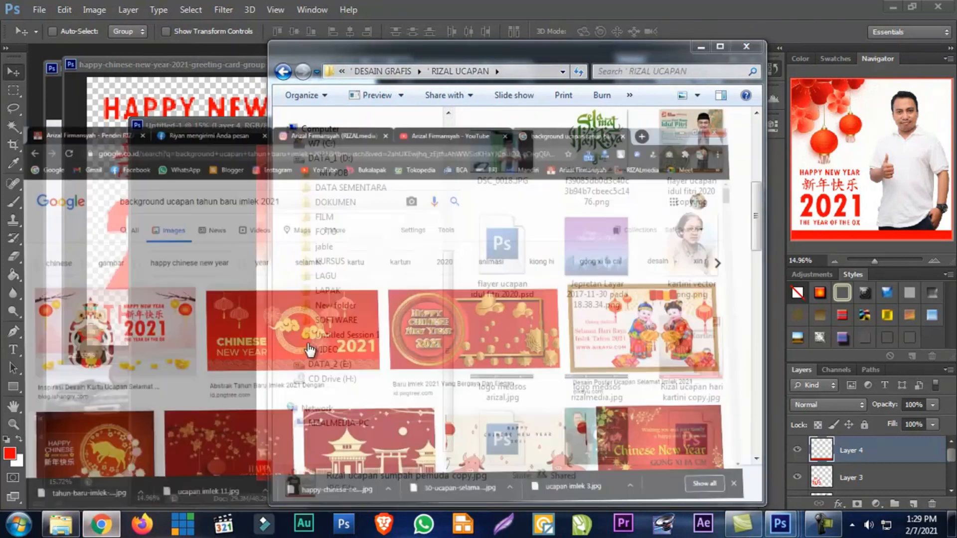
{"action": "left_click", "coordinate": [63, 11]}
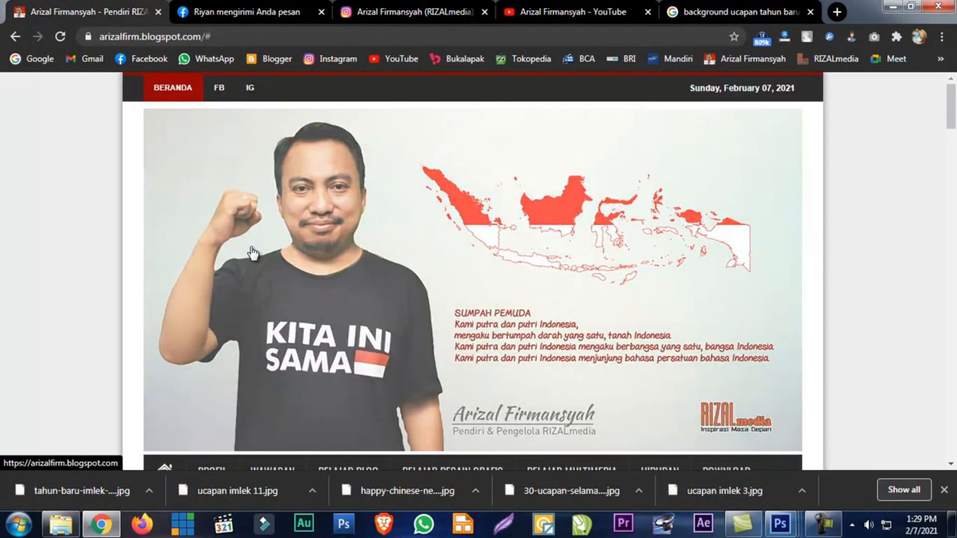
{"action": "scroll", "coordinate": [251, 258], "scroll_direction": "down", "scroll_amount": 7}
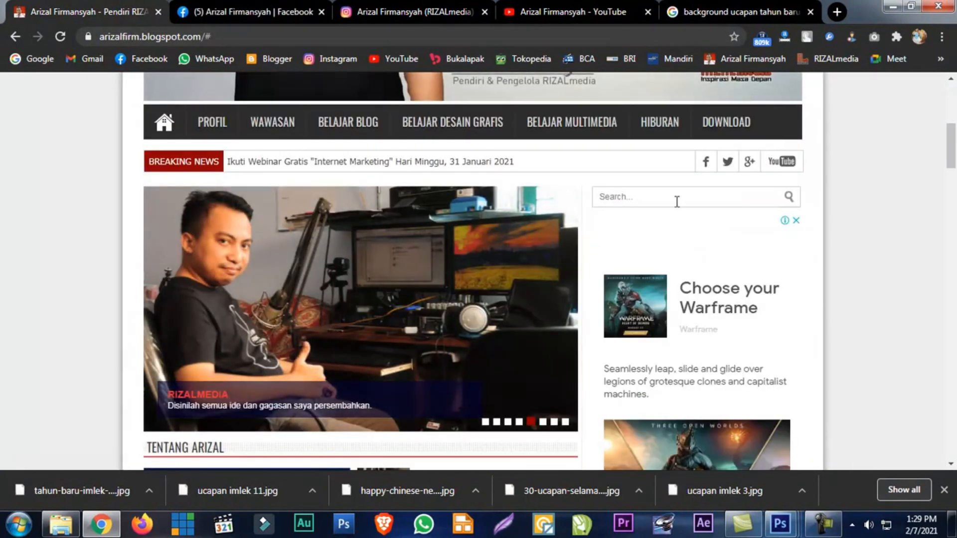
{"action": "left_click", "coordinate": [668, 198]}
{"action": "type", "text": "icon mee"}
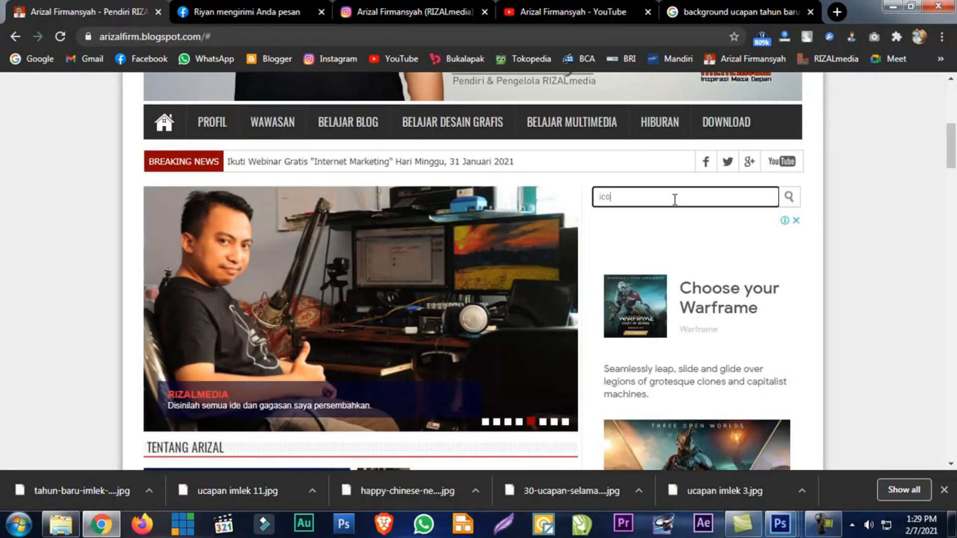
{"action": "type", "text": "sos"}
{"action": "key", "text": "Return"}
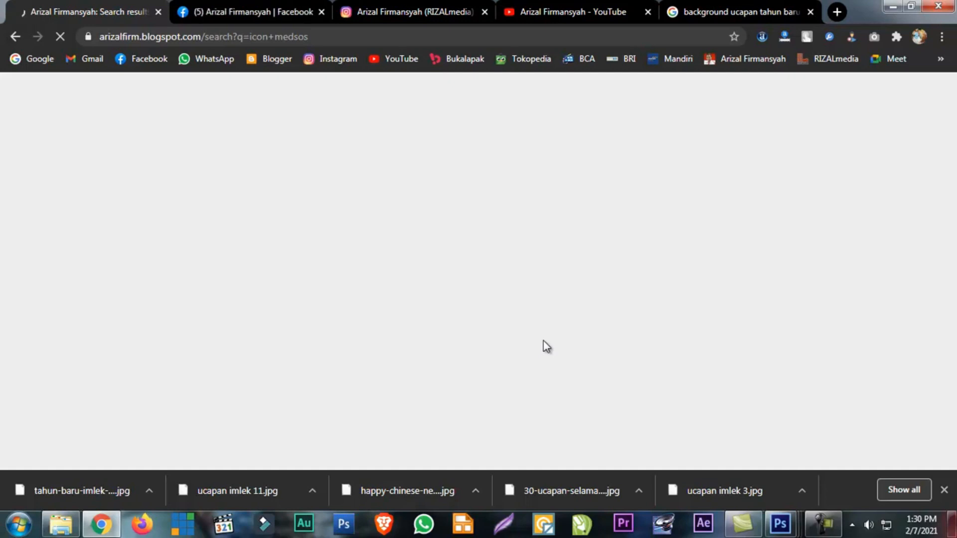
{"action": "left_click", "coordinate": [944, 490]}
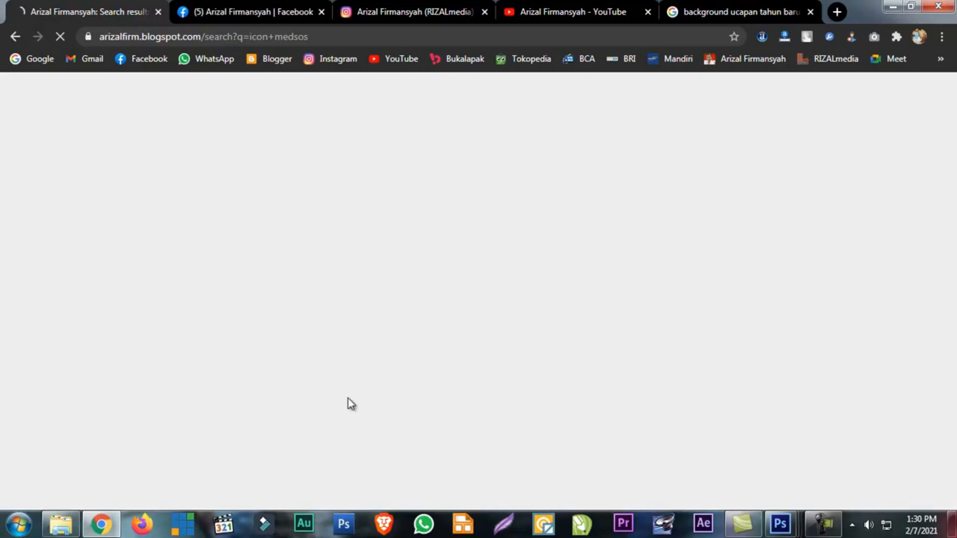
Switch back to File Explorer, expand the DOKUMEN folder in the folder tree, and minimise the browser window
{"action": "left_click", "coordinate": [61, 523]}
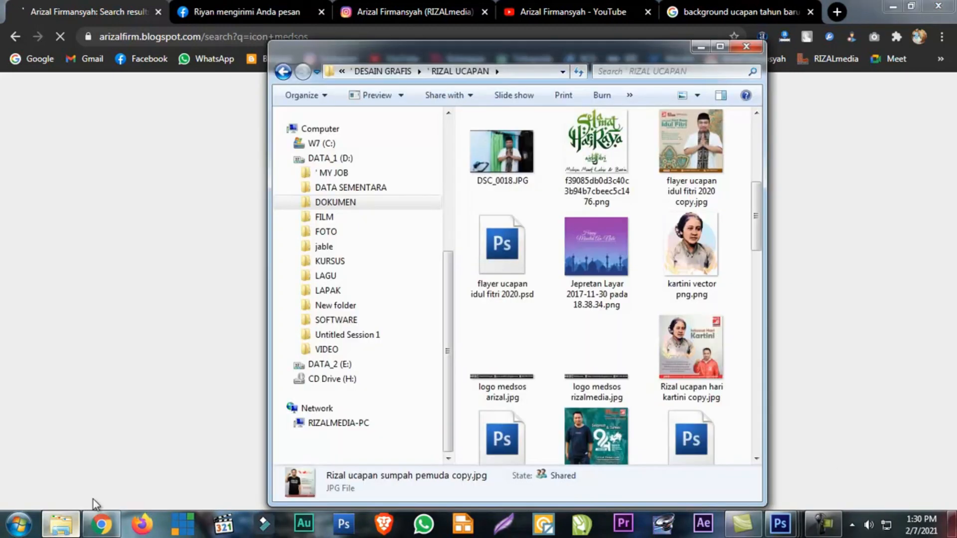
{"action": "left_click", "coordinate": [296, 202]}
{"action": "scroll", "coordinate": [296, 202], "scroll_direction": "down", "scroll_amount": 6}
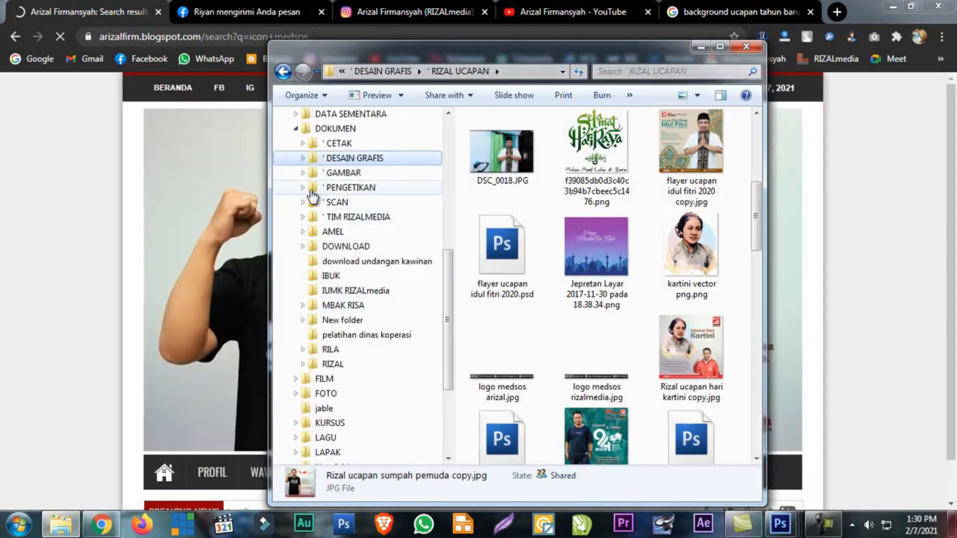
{"action": "left_click", "coordinate": [116, 269]}
{"action": "left_click", "coordinate": [893, 6]}
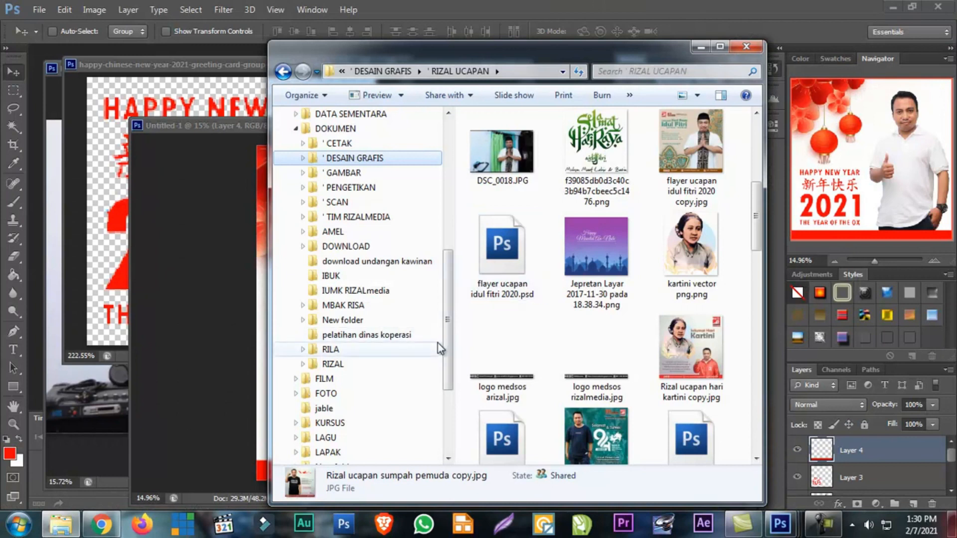
Open the icon putih png folder inside ' GAMBAR, ICON, icon sosmed, and maximise the File Explorer window
{"action": "left_click", "coordinate": [390, 168]}
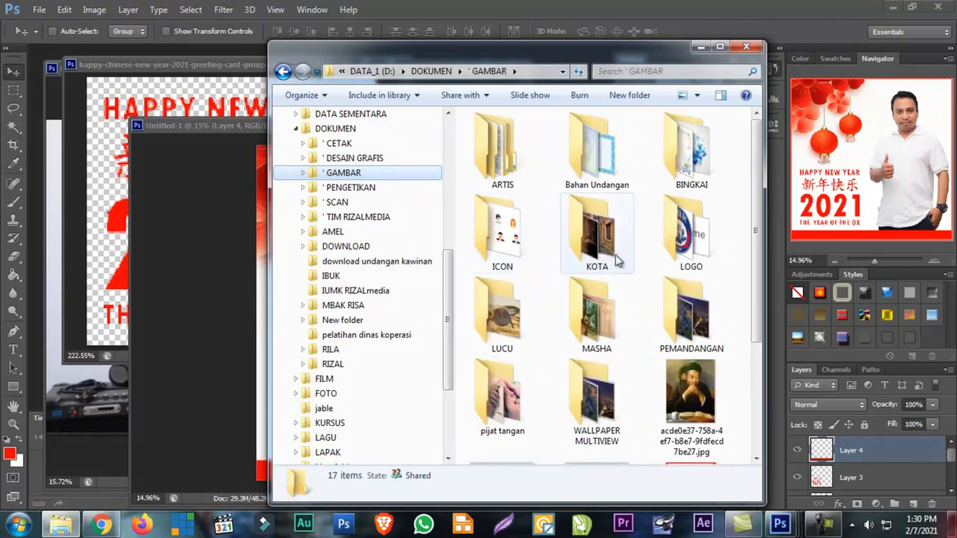
{"action": "left_click", "coordinate": [302, 172]}
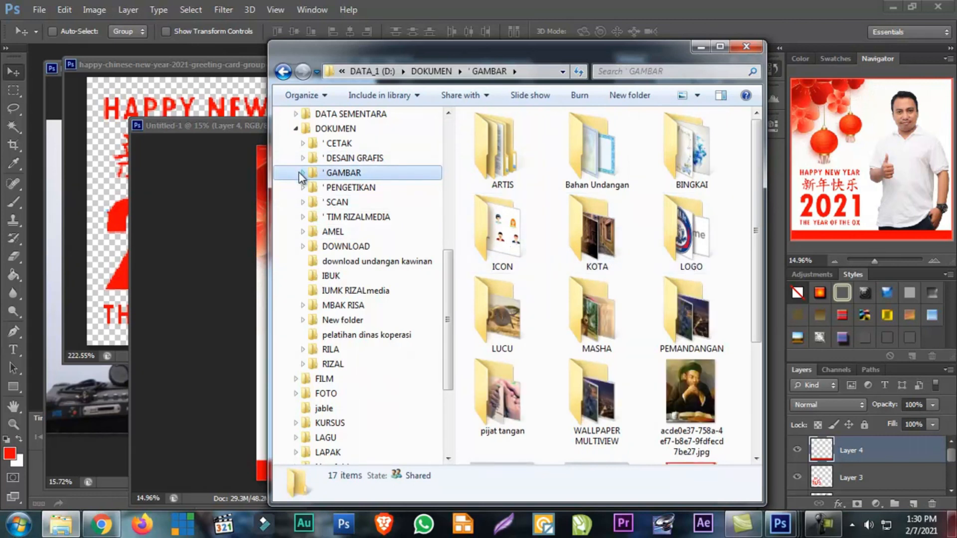
{"action": "scroll", "coordinate": [337, 296], "scroll_direction": "down", "scroll_amount": 5}
{"action": "left_click", "coordinate": [348, 261]}
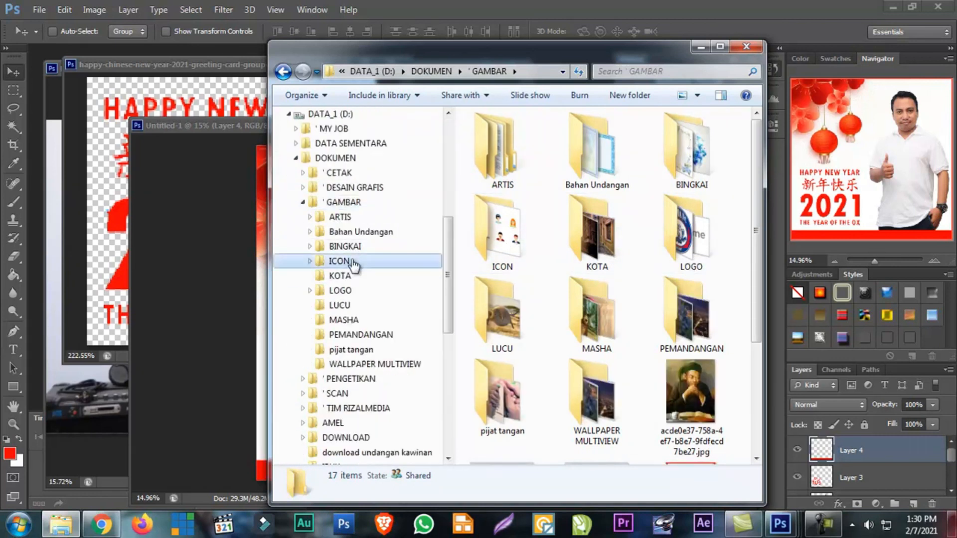
{"action": "double_click", "coordinate": [506, 169]}
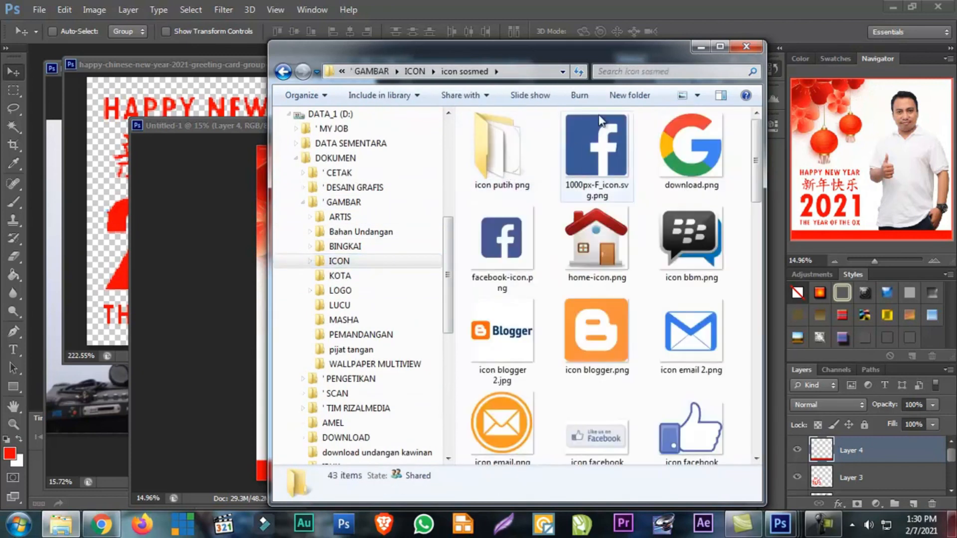
{"action": "double_click", "coordinate": [609, 53]}
{"action": "double_click", "coordinate": [256, 122]}
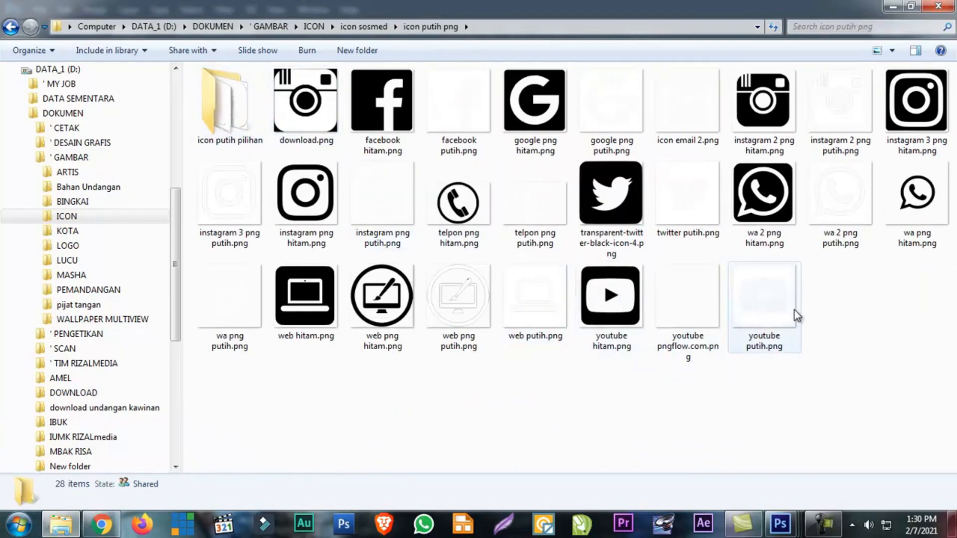
Examine the white social-media icon files one by one, comparing the Google, email, Instagram, WhatsApp, Twitter and Facebook versions
{"action": "left_click", "coordinate": [601, 116]}
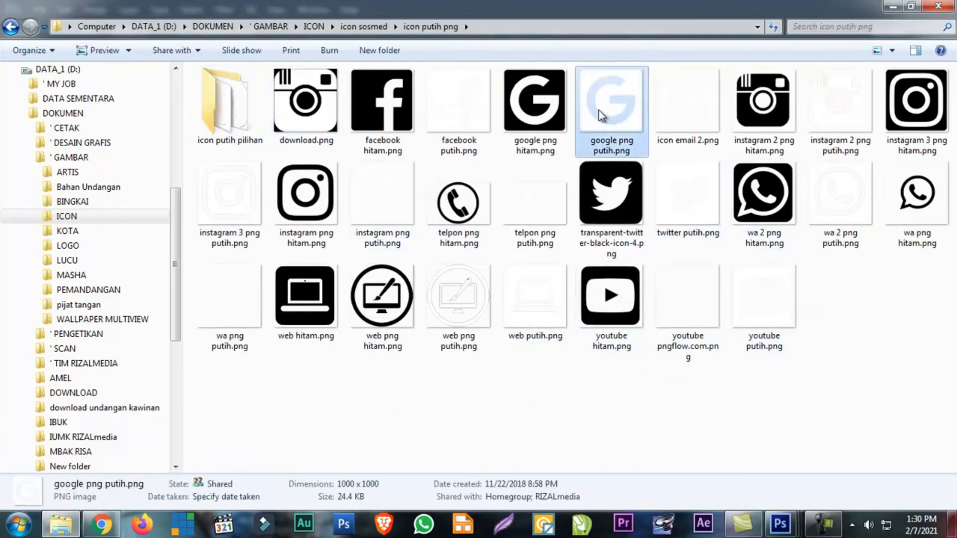
{"action": "left_click", "coordinate": [687, 108]}
{"action": "left_click", "coordinate": [859, 121]}
{"action": "left_click", "coordinate": [847, 199]}
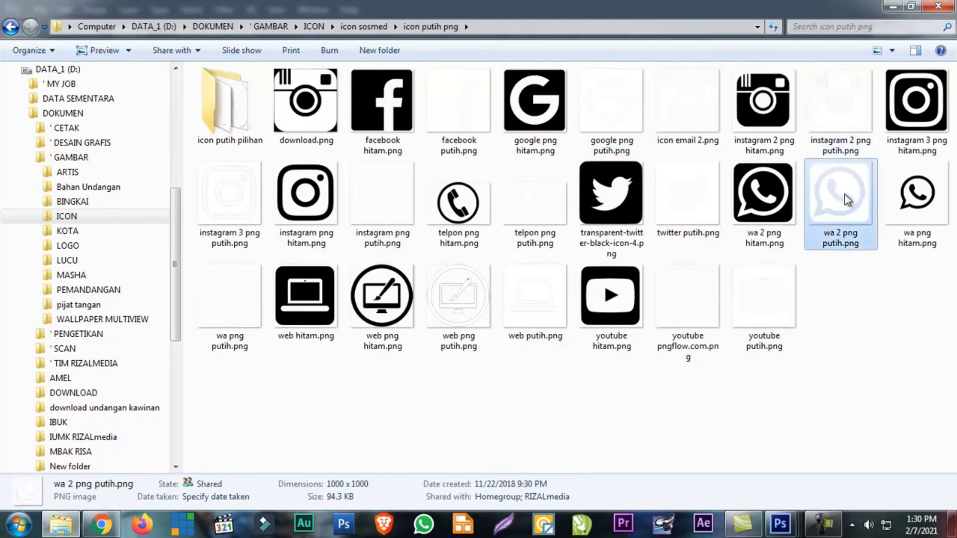
{"action": "left_click", "coordinate": [912, 196]}
{"action": "left_click", "coordinate": [667, 193]}
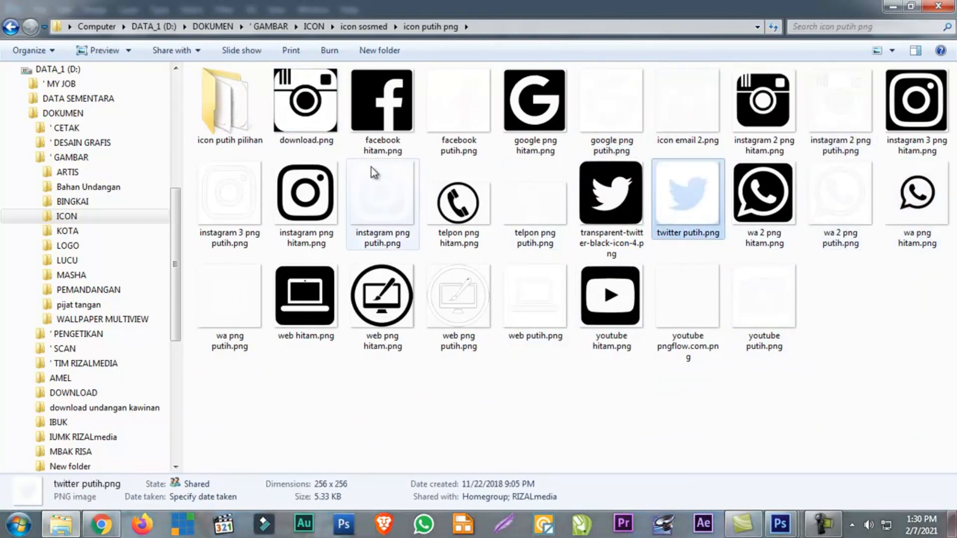
{"action": "left_click", "coordinate": [311, 115]}
{"action": "left_click", "coordinate": [441, 128]}
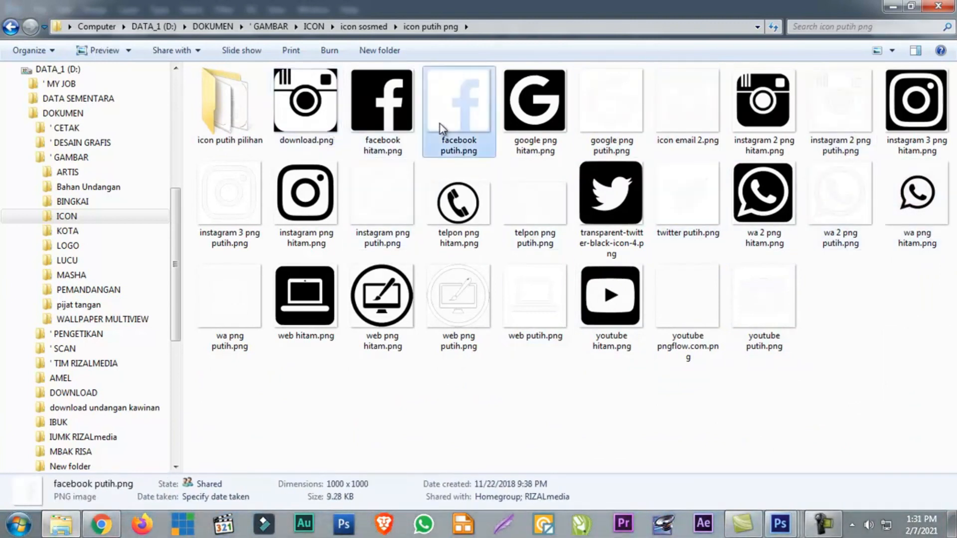
{"action": "left_click", "coordinate": [578, 114]}
{"action": "left_click", "coordinate": [659, 118]}
{"action": "left_click", "coordinate": [872, 131]}
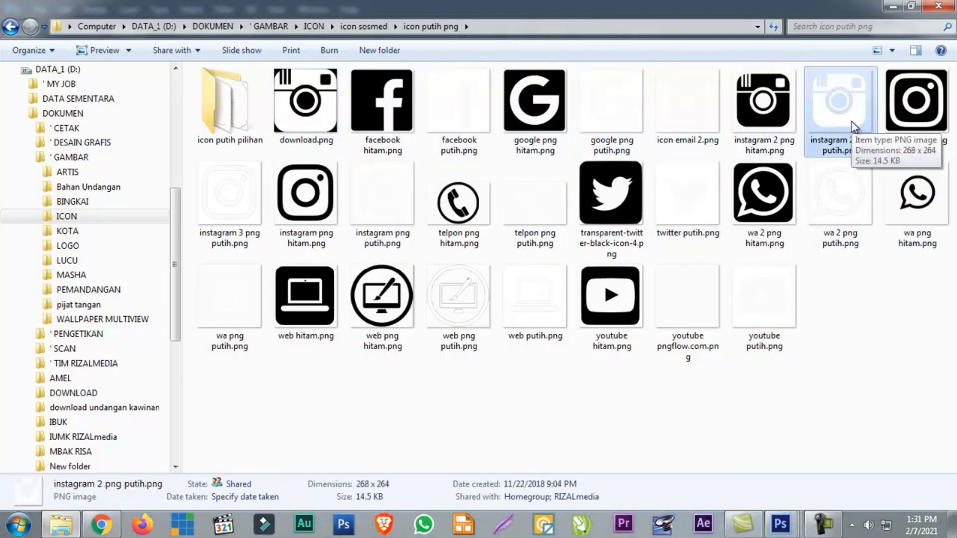
{"action": "left_click", "coordinate": [256, 193]}
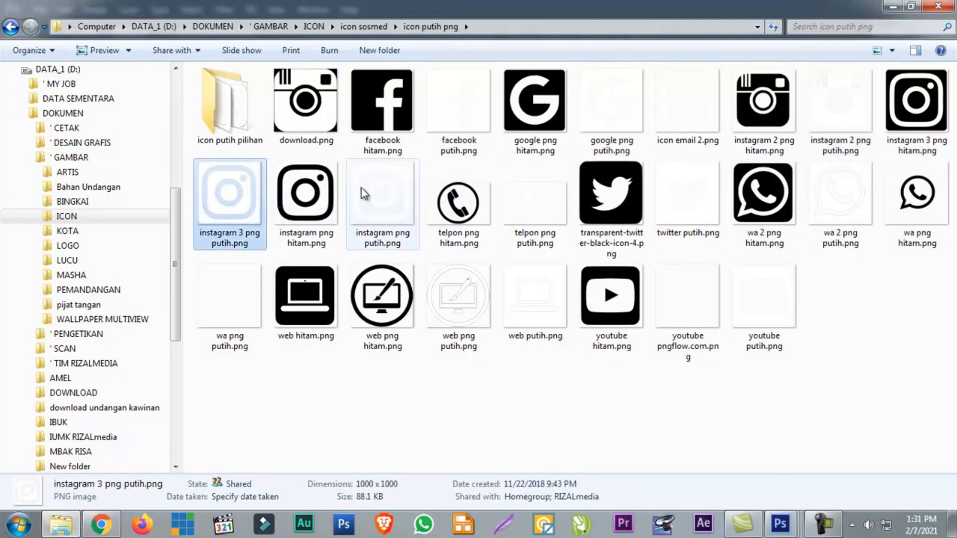
{"action": "left_click", "coordinate": [390, 199]}
Select facebook putih, instagram png putih, twitter putih, wa png putih, web putih and youtube putih, and open all six images in Photoshop
{"action": "left_click", "coordinate": [457, 107]}
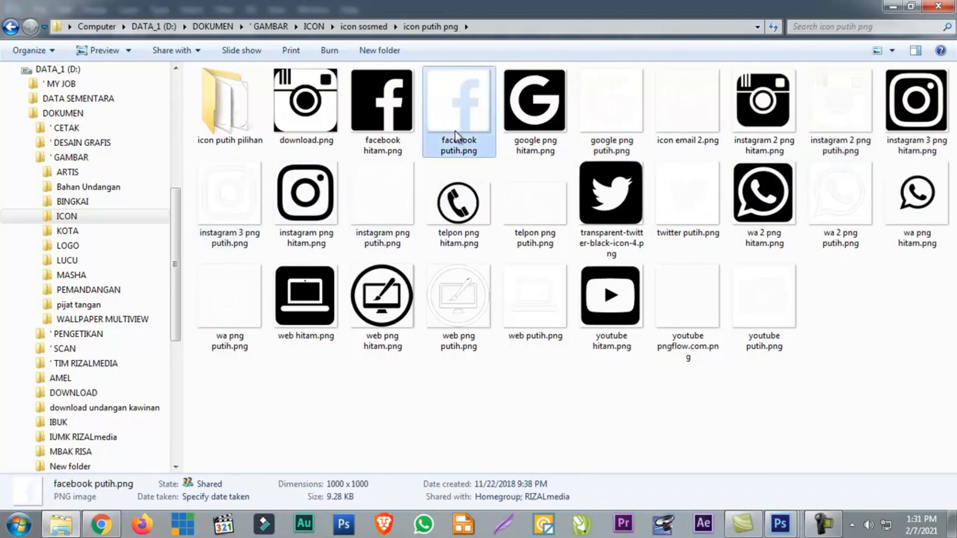
{"action": "left_click", "coordinate": [369, 176], "text": "ctrl"}
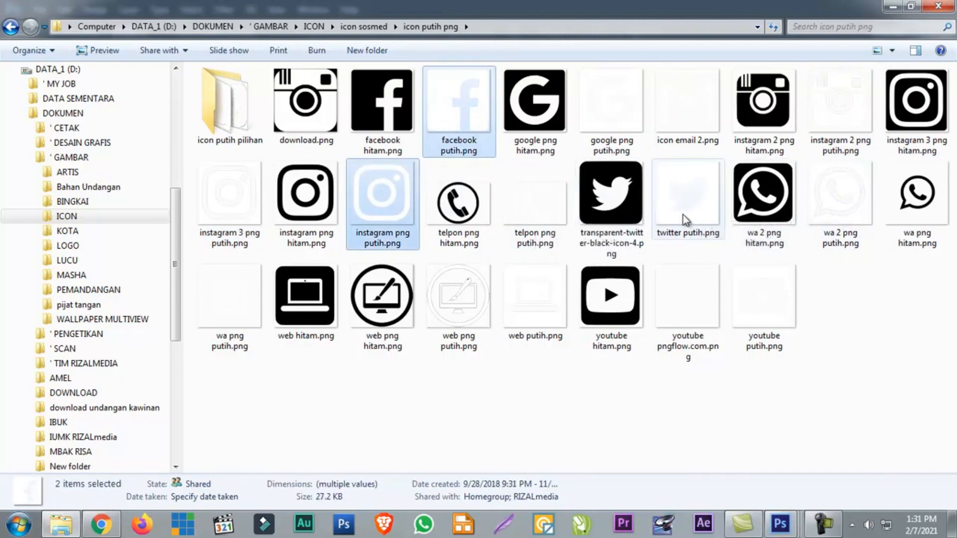
{"action": "left_click", "coordinate": [846, 204], "text": "ctrl"}
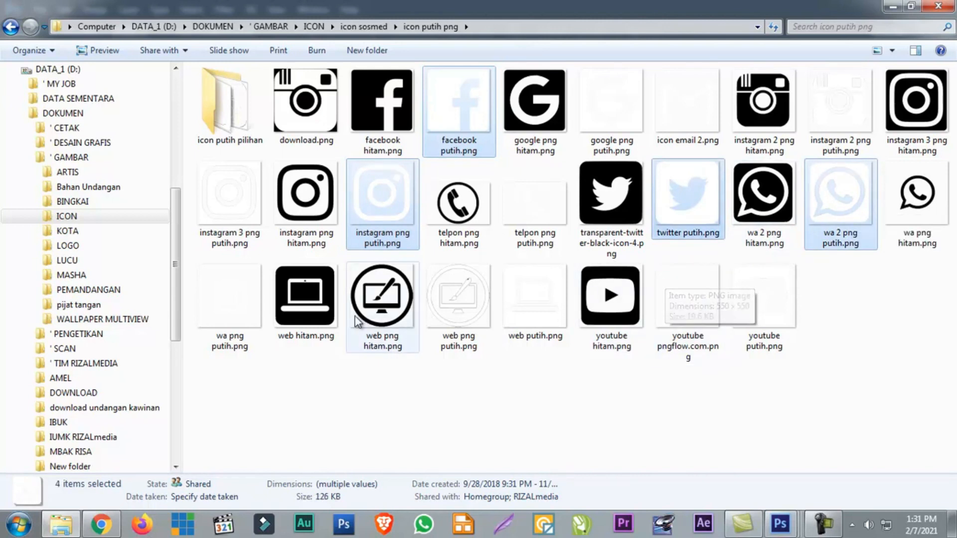
{"action": "left_click", "coordinate": [250, 294], "text": "ctrl"}
{"action": "left_click", "coordinate": [833, 214], "text": "ctrl"}
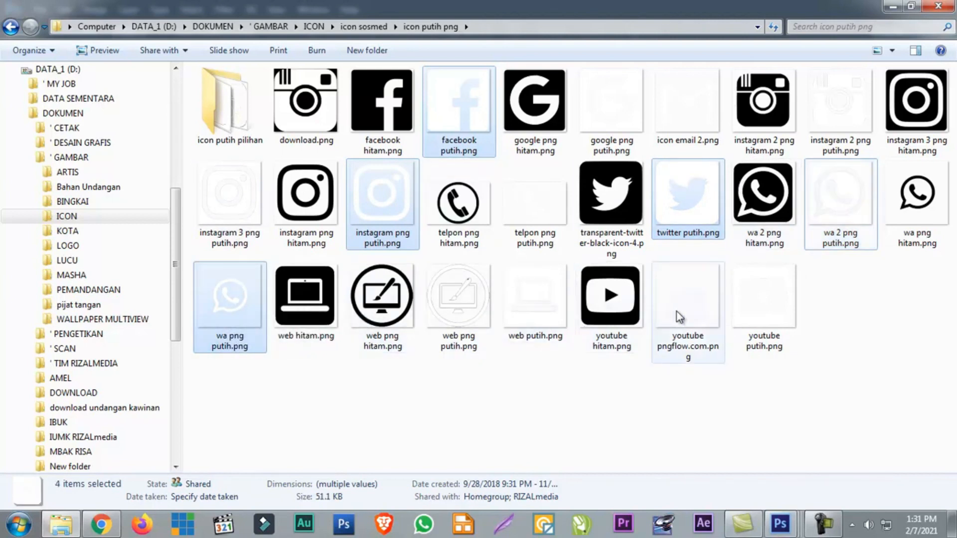
{"action": "left_click", "coordinate": [722, 313], "text": "ctrl"}
{"action": "left_click", "coordinate": [791, 305], "text": "ctrl"}
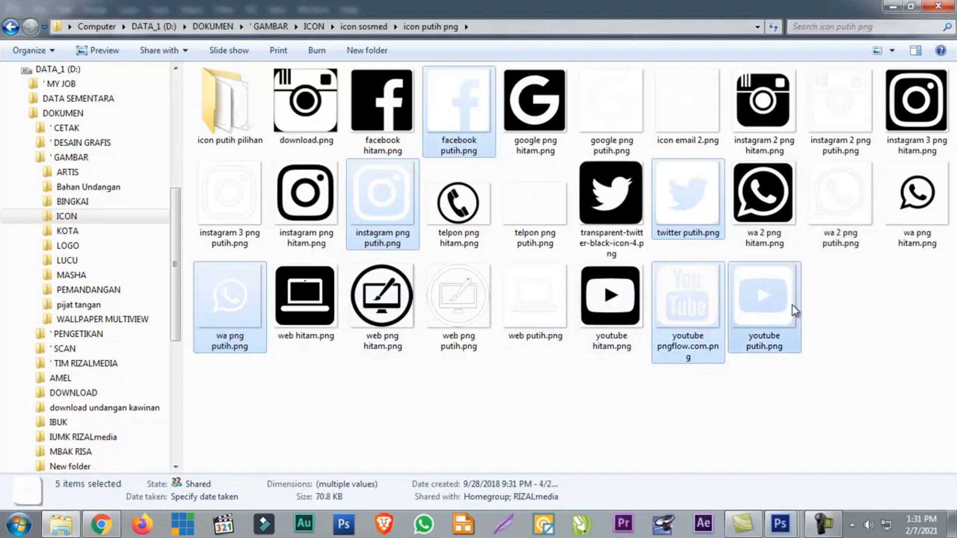
{"action": "left_click", "coordinate": [707, 304], "text": "ctrl"}
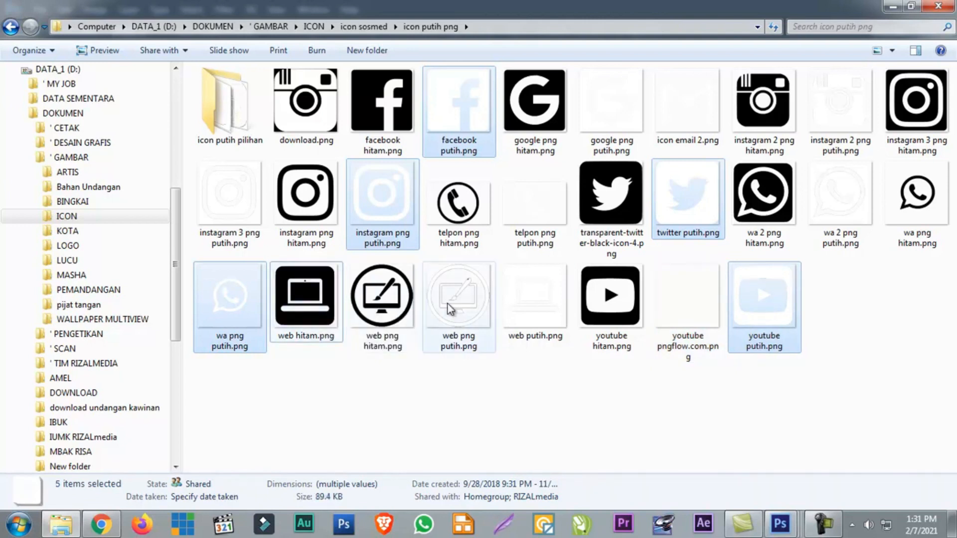
{"action": "left_click", "coordinate": [517, 310], "text": "ctrl"}
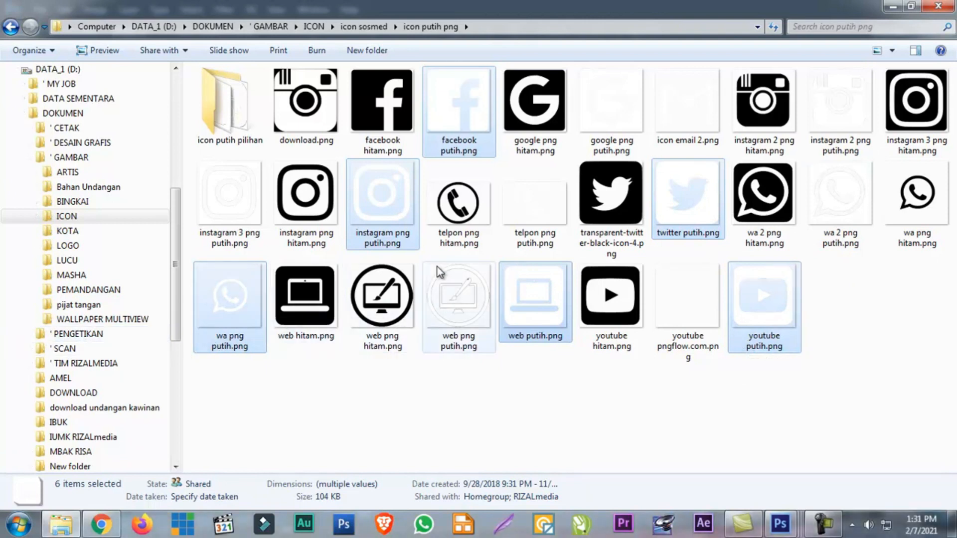
{"action": "left_click_drag", "start_coordinate": [459, 114], "coordinate": [571, 94]}
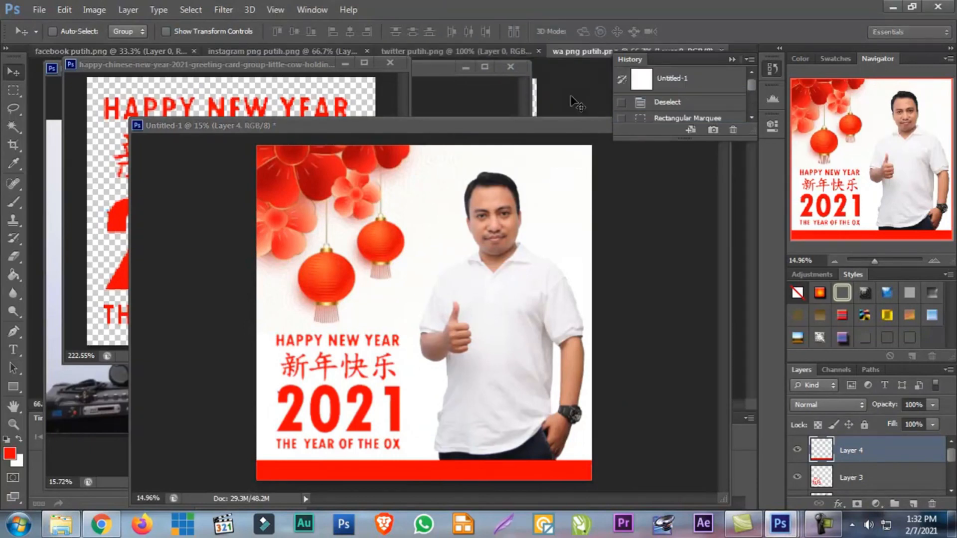
Close the happy-chinese-new-year greeting card document without saving, and close the DSC_0119b.jpg photo
{"action": "left_click", "coordinate": [73, 46]}
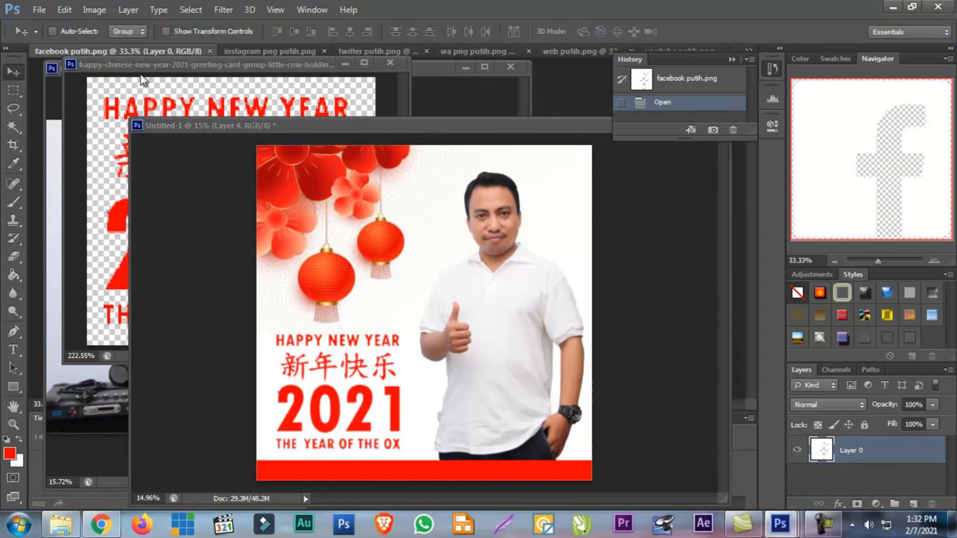
{"action": "left_click", "coordinate": [154, 63]}
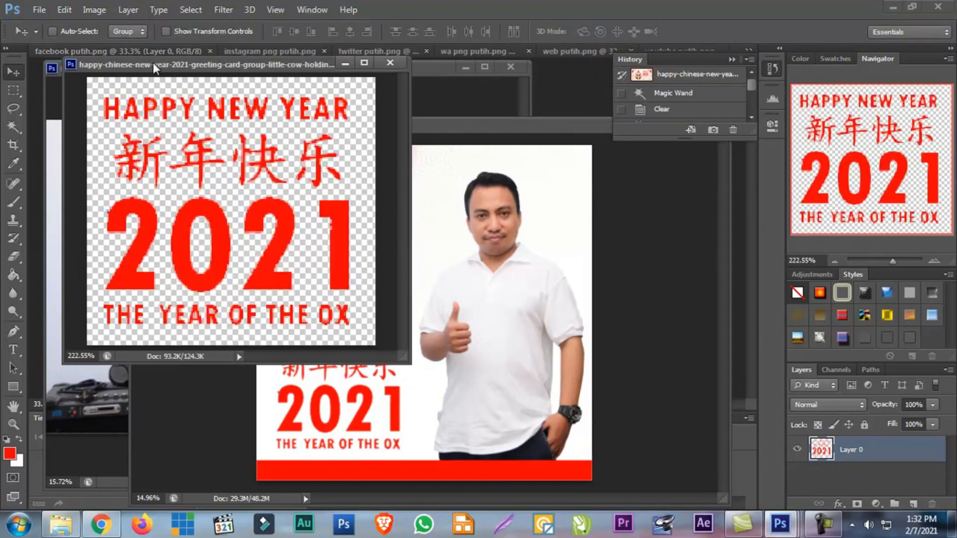
{"action": "left_click", "coordinate": [390, 63]}
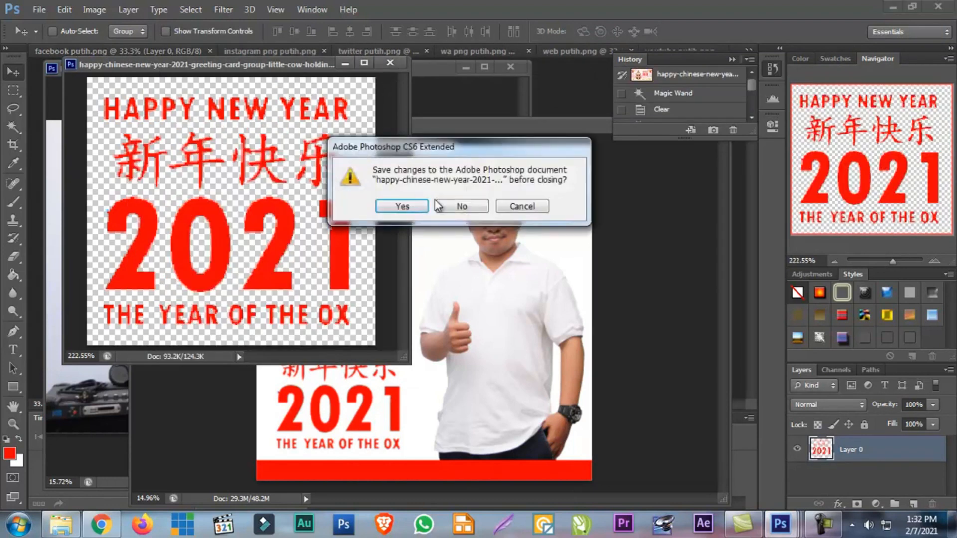
{"action": "left_click", "coordinate": [463, 206]}
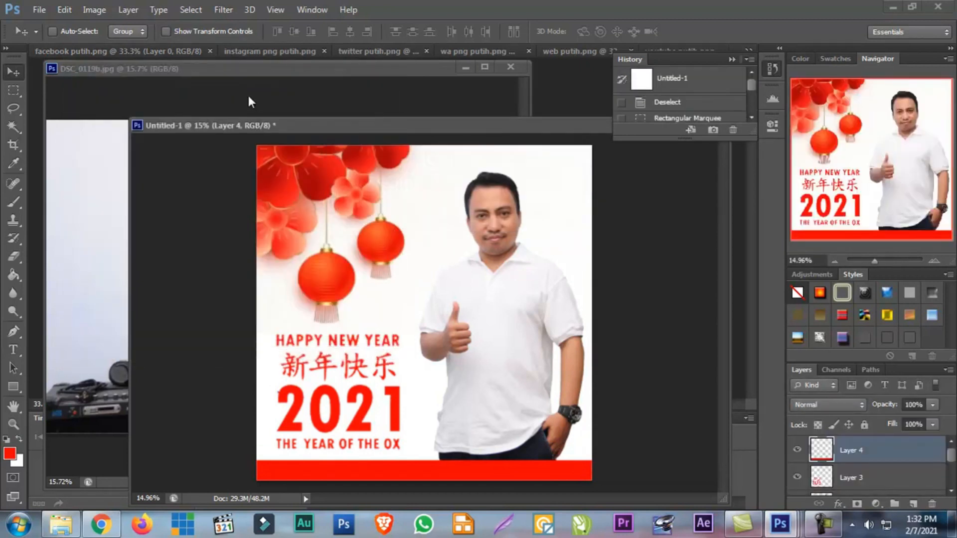
{"action": "left_click", "coordinate": [247, 94]}
{"action": "left_click", "coordinate": [510, 66]}
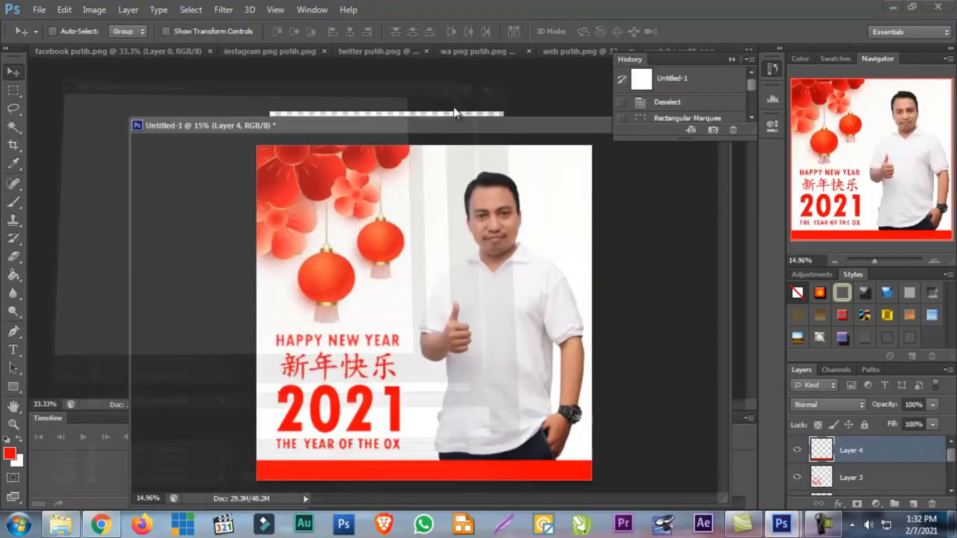
Copy the white Facebook icon into the Untitled-1 greeting design and move it to the lower-left corner of the artwork
{"action": "left_click", "coordinate": [197, 92]}
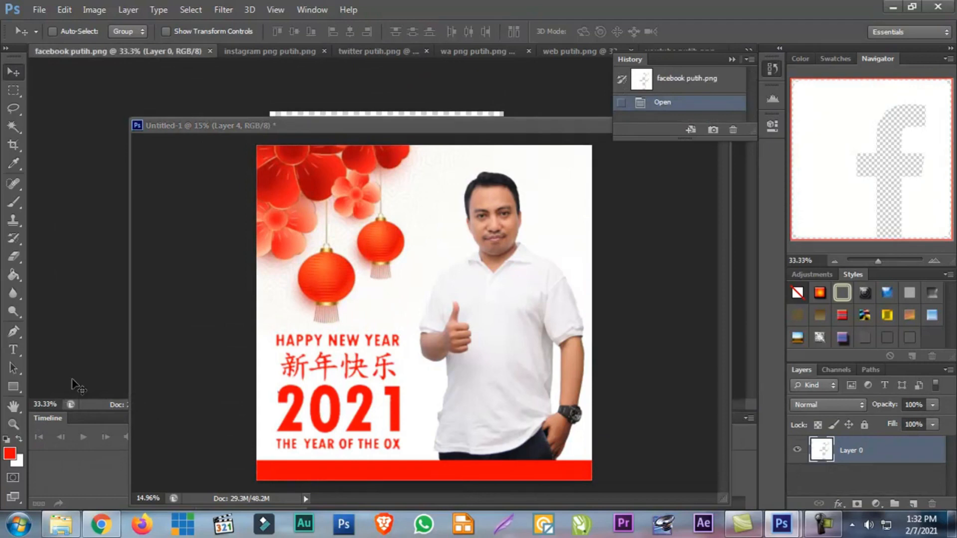
{"action": "left_click_drag", "start_coordinate": [289, 128], "coordinate": [285, 148]}
{"action": "left_click", "coordinate": [310, 129]}
{"action": "left_click_drag", "start_coordinate": [342, 157], "coordinate": [451, 352]}
{"action": "left_click", "coordinate": [379, 143]}
{"action": "left_click_drag", "start_coordinate": [435, 172], "coordinate": [418, 113]}
{"action": "left_click_drag", "start_coordinate": [393, 336], "coordinate": [314, 368]}
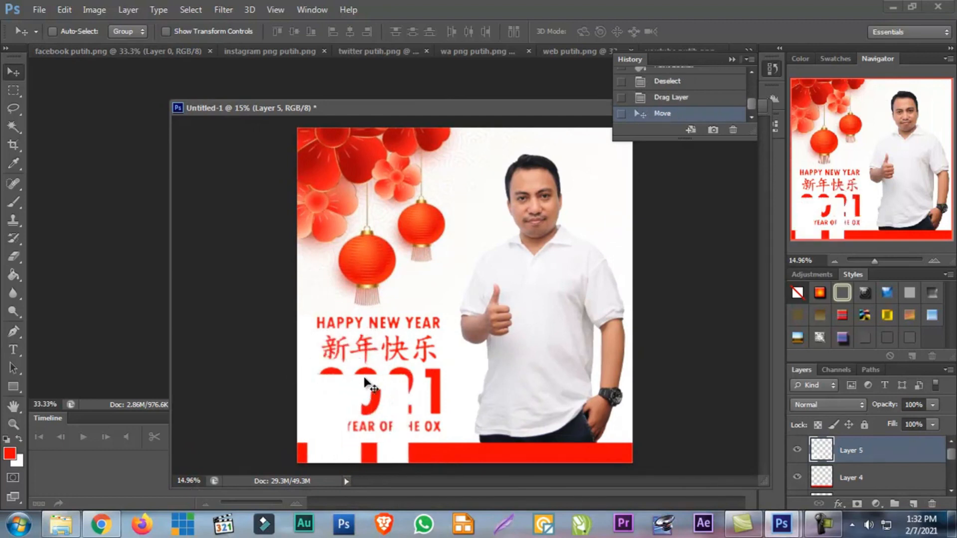
Scale the Facebook icon to about 26.4% and position it at the left end of the red footer strip
{"action": "key", "text": "ctrl+t"}
{"action": "left_click_drag", "start_coordinate": [406, 371], "coordinate": [321, 440]}
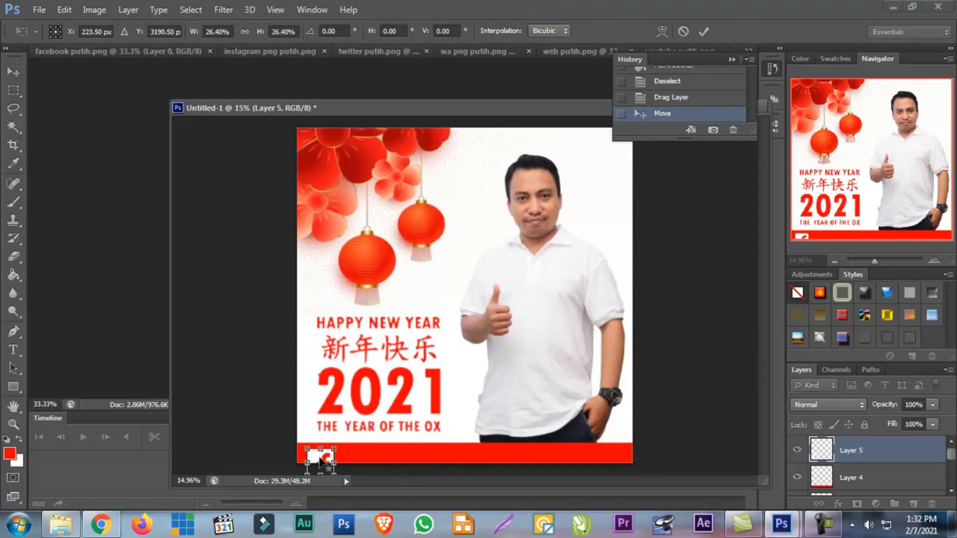
{"action": "key", "text": "Return"}
{"action": "left_click_drag", "start_coordinate": [317, 455], "coordinate": [320, 451]}
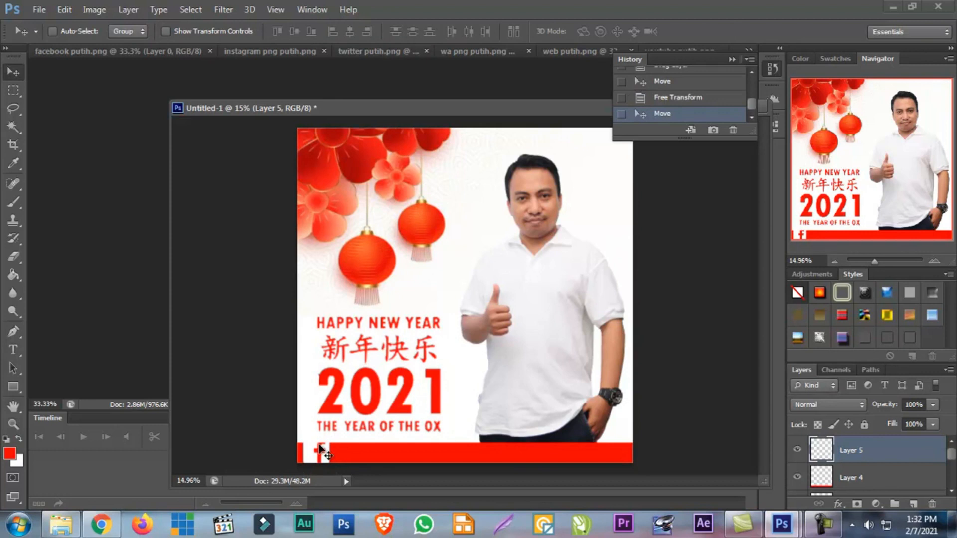
Copy the white Instagram icon into the greeting design and place it on the footer strip just right of the Facebook icon
{"action": "left_click", "coordinate": [259, 52]}
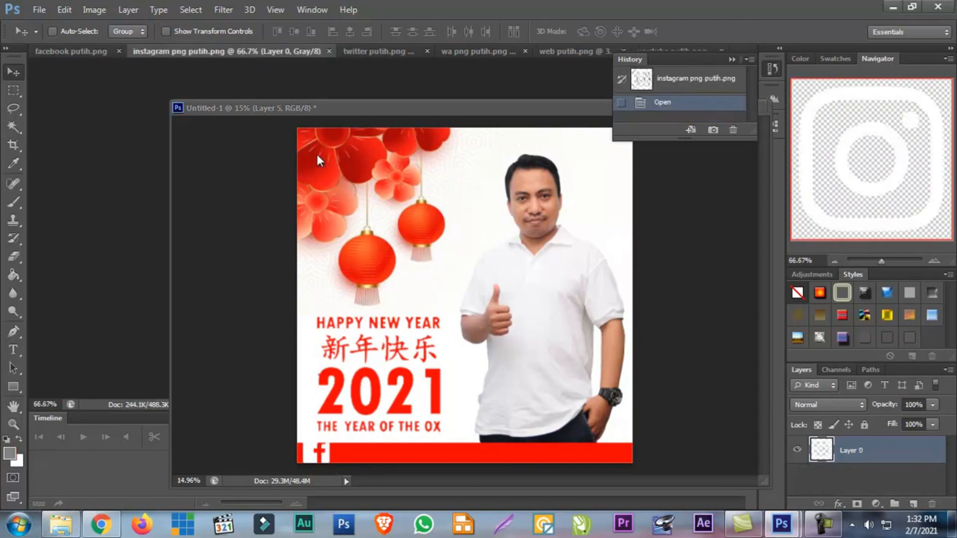
{"action": "left_click_drag", "start_coordinate": [319, 106], "coordinate": [325, 85]}
{"action": "left_click_drag", "start_coordinate": [306, 196], "coordinate": [158, 423]}
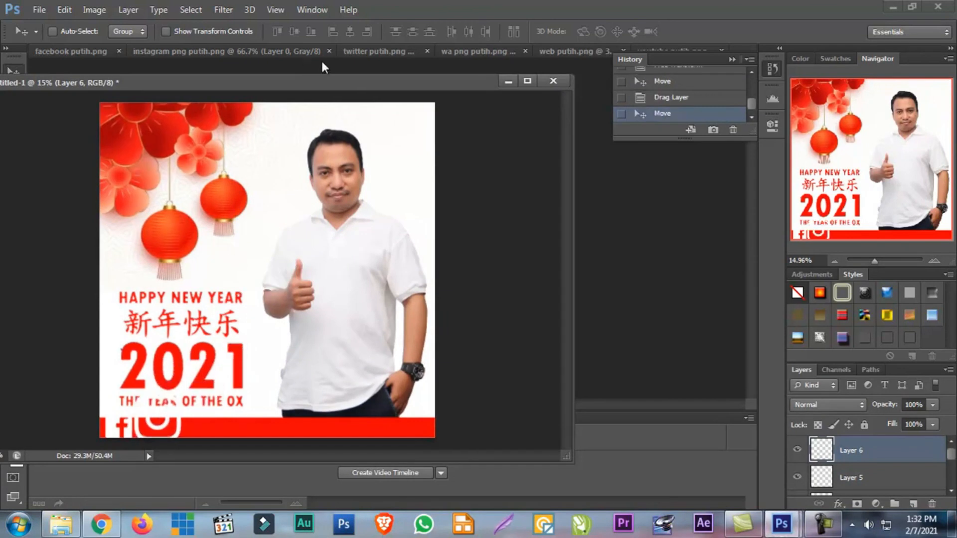
Copy the white Twitter icon into the greeting design and place it on the footer strip to the right of the Instagram icon
{"action": "left_click", "coordinate": [359, 52]}
{"action": "left_click_drag", "start_coordinate": [362, 85], "coordinate": [483, 254]}
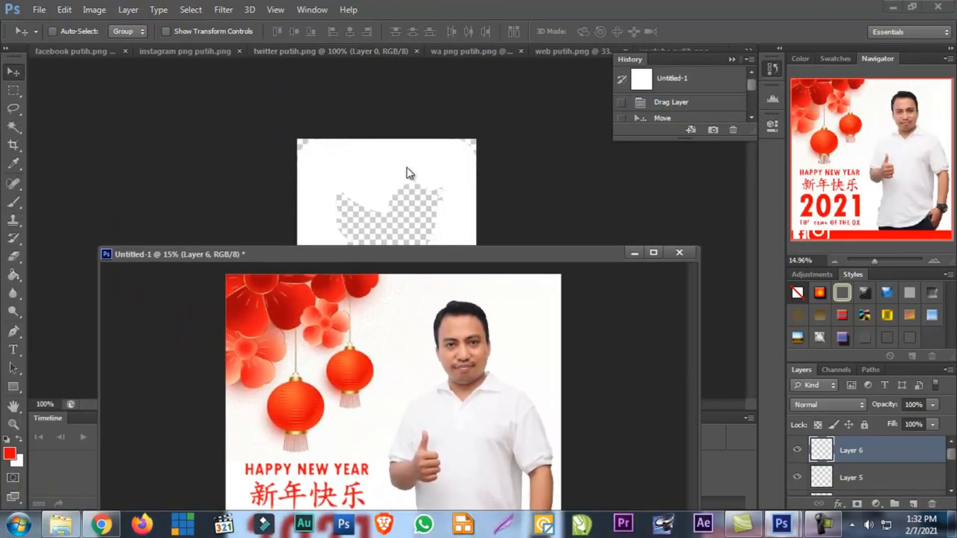
{"action": "left_click", "coordinate": [407, 168]}
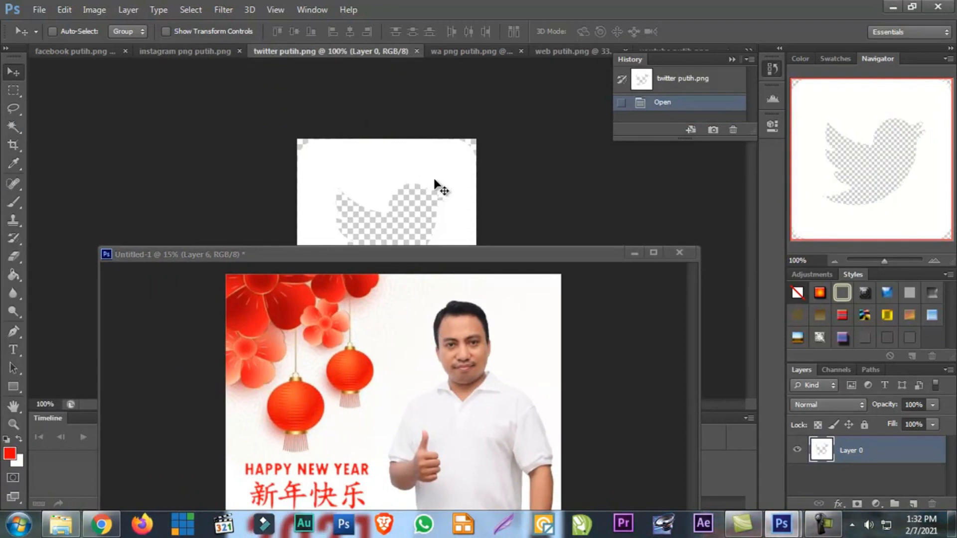
{"action": "left_click_drag", "start_coordinate": [464, 253], "coordinate": [389, 351]}
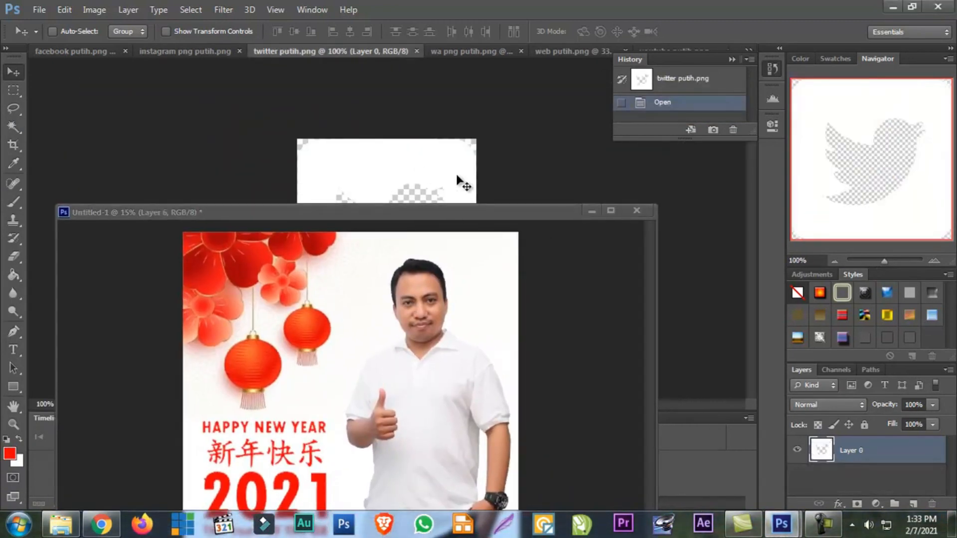
{"action": "left_click_drag", "start_coordinate": [417, 171], "coordinate": [407, 339]}
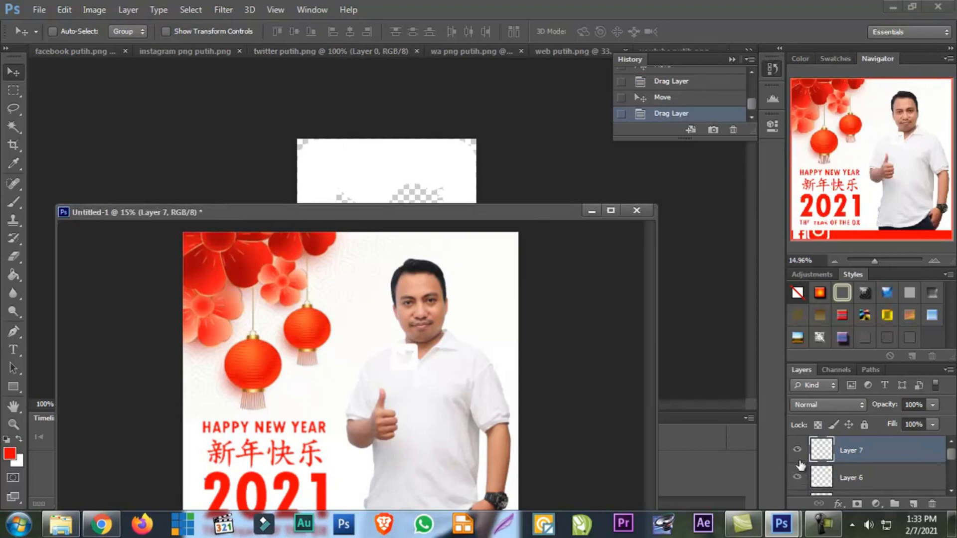
{"action": "left_click_drag", "start_coordinate": [442, 207], "coordinate": [415, 123]}
{"action": "left_click_drag", "start_coordinate": [352, 216], "coordinate": [233, 421]}
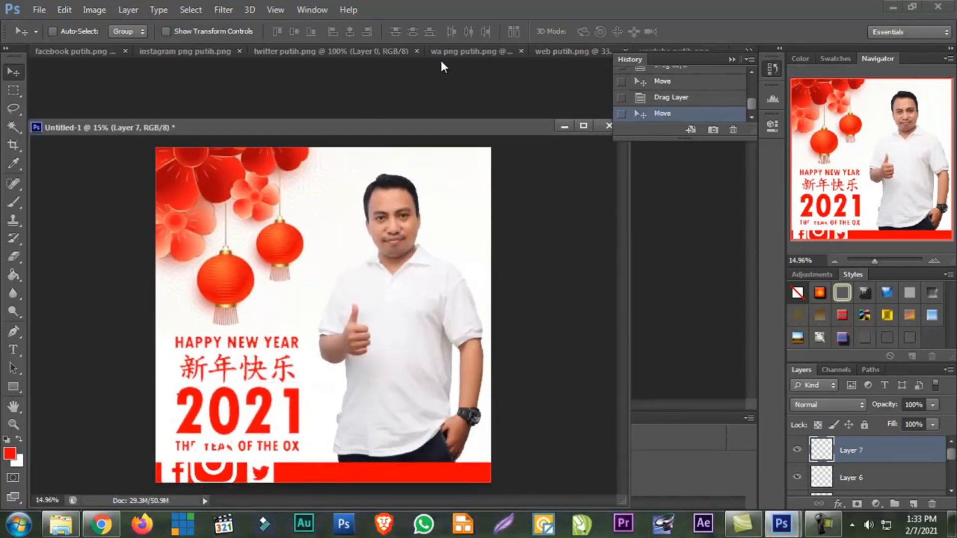
Copy the white web laptop icon into the greeting design and move it down onto the middle of the footer strip
{"action": "left_click", "coordinate": [452, 53]}
{"action": "left_click_drag", "start_coordinate": [426, 130], "coordinate": [500, 209]}
{"action": "left_click", "coordinate": [556, 53]}
{"action": "left_click_drag", "start_coordinate": [451, 154], "coordinate": [504, 530]}
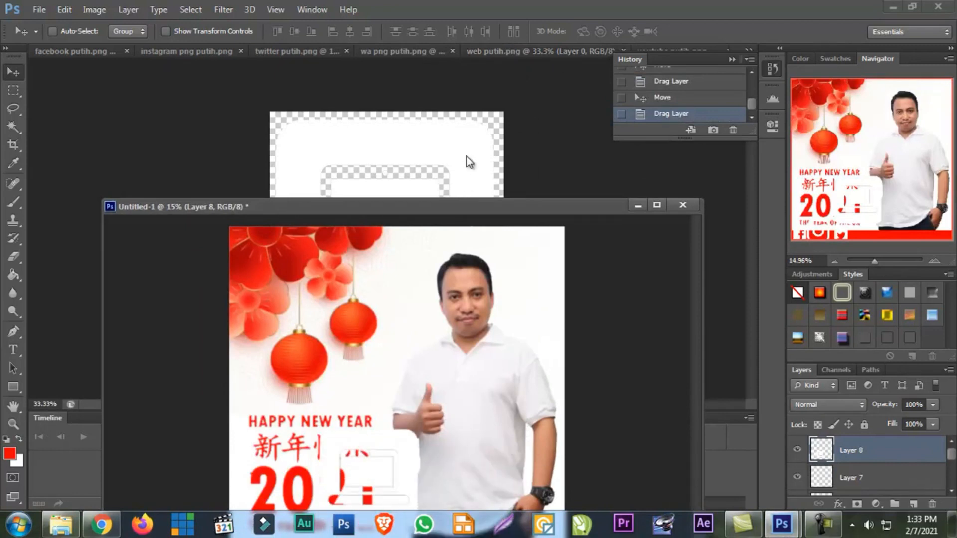
{"action": "left_click_drag", "start_coordinate": [497, 207], "coordinate": [391, 95]}
{"action": "left_click_drag", "start_coordinate": [292, 271], "coordinate": [366, 361]}
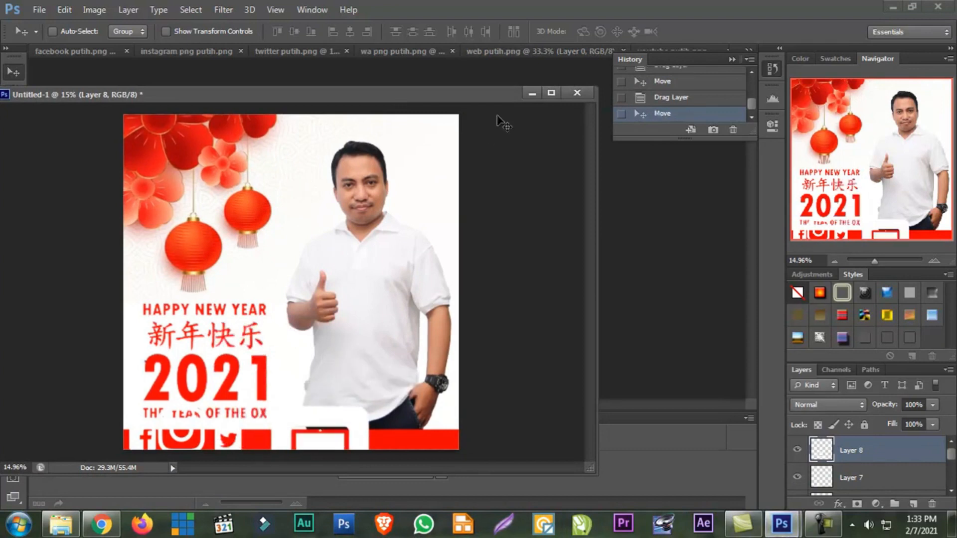
Copy the white YouTube icon into the greeting design and move it onto the right end of the footer strip
{"action": "left_click", "coordinate": [512, 49]}
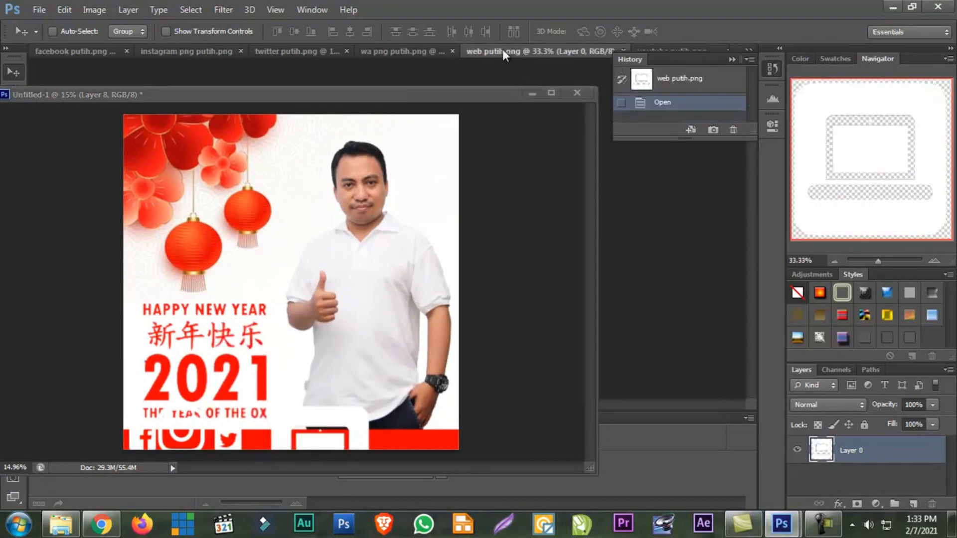
{"action": "left_click", "coordinate": [413, 51]}
{"action": "left_click", "coordinate": [695, 47]}
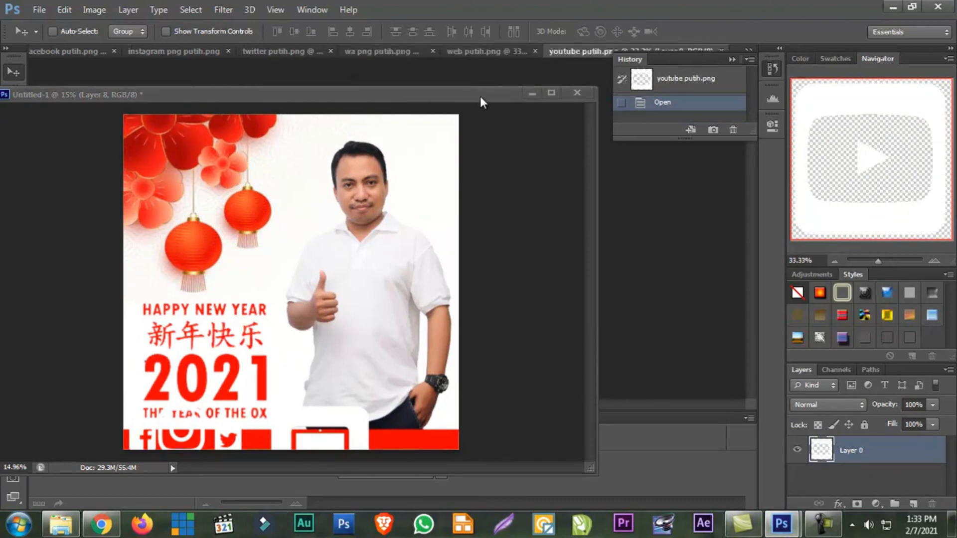
{"action": "left_click_drag", "start_coordinate": [480, 96], "coordinate": [474, 251]}
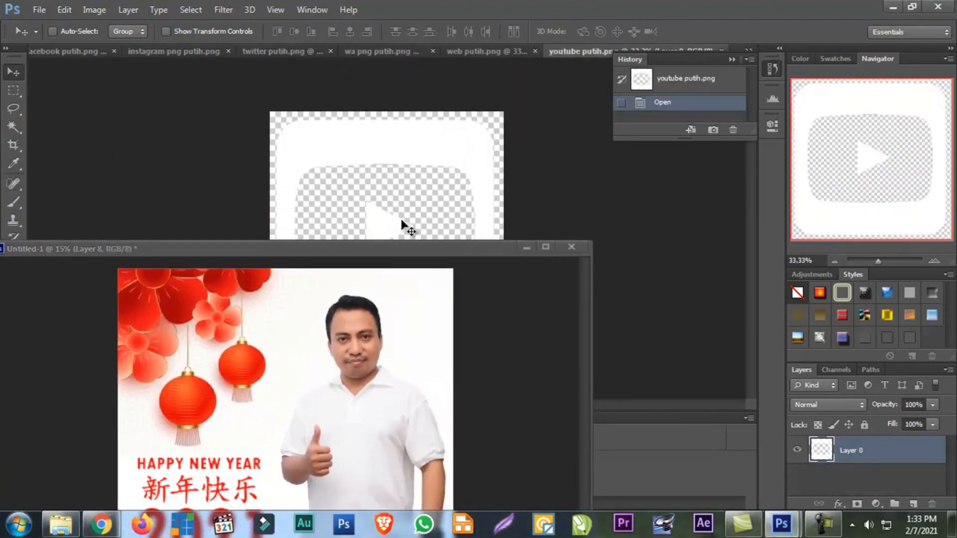
{"action": "left_click_drag", "start_coordinate": [393, 158], "coordinate": [371, 415]}
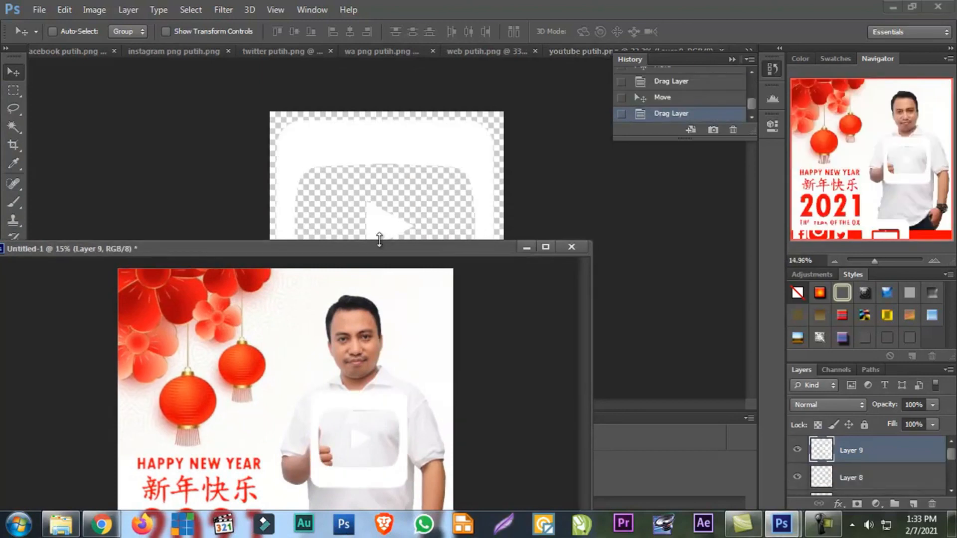
{"action": "left_click_drag", "start_coordinate": [393, 248], "coordinate": [625, 127]}
{"action": "left_click_drag", "start_coordinate": [578, 224], "coordinate": [631, 396]}
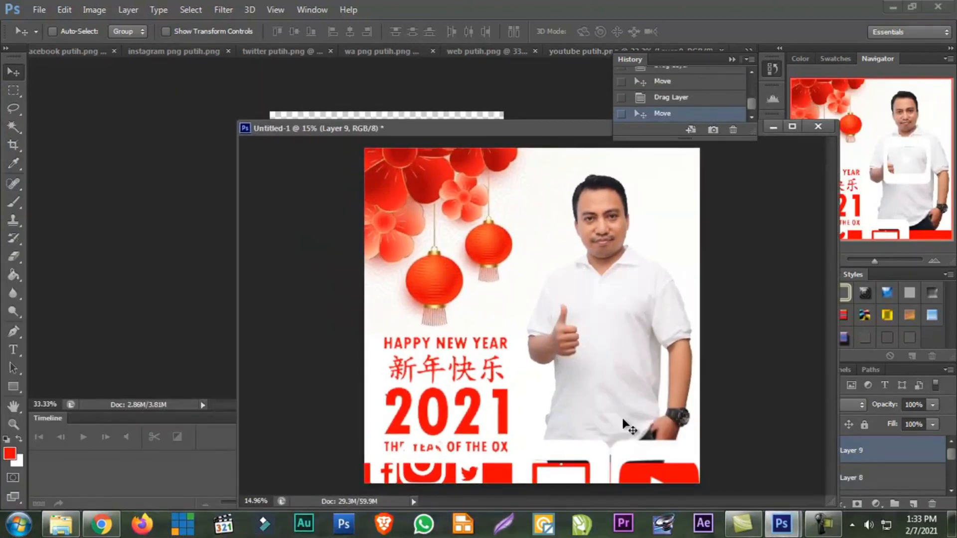
Copy the white WhatsApp icon from wa png putih.png onto the right end of the footer strip, over the YouTube icon
{"action": "left_click", "coordinate": [465, 52]}
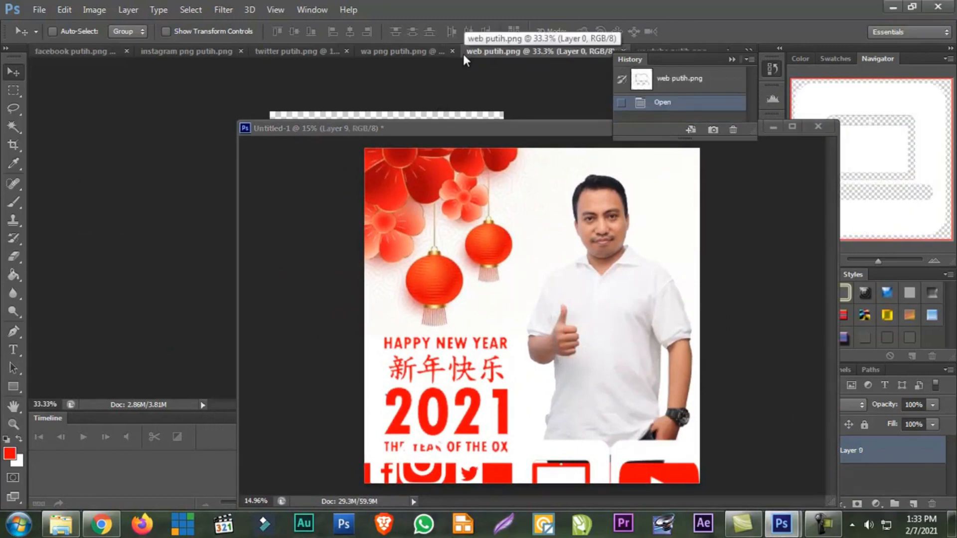
{"action": "left_click", "coordinate": [409, 52]}
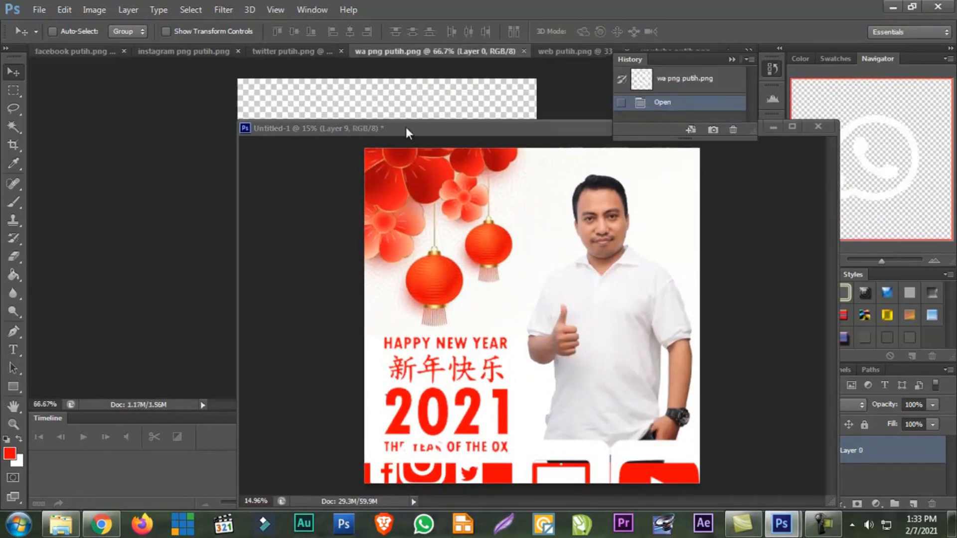
{"action": "left_click_drag", "start_coordinate": [404, 115], "coordinate": [631, 433]}
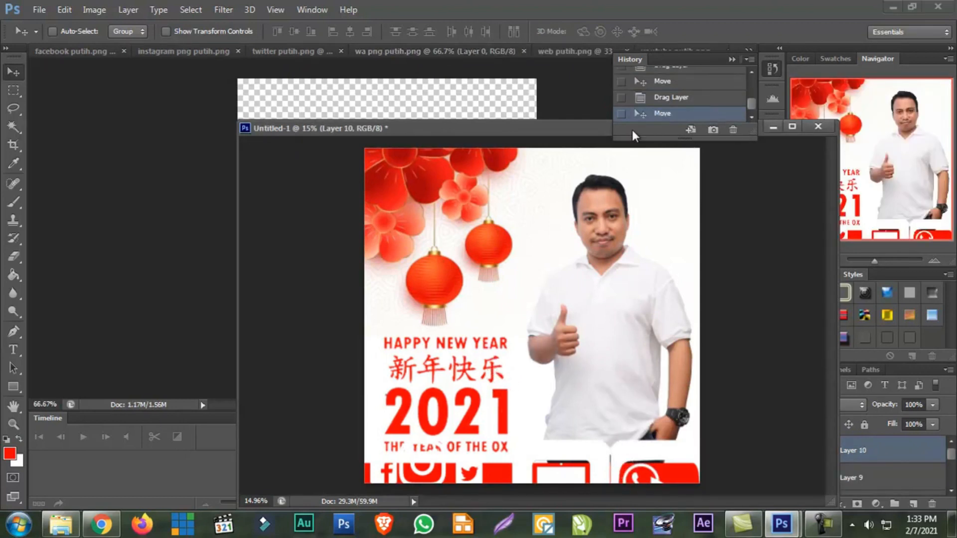
{"action": "left_click_drag", "start_coordinate": [565, 133], "coordinate": [371, 60]}
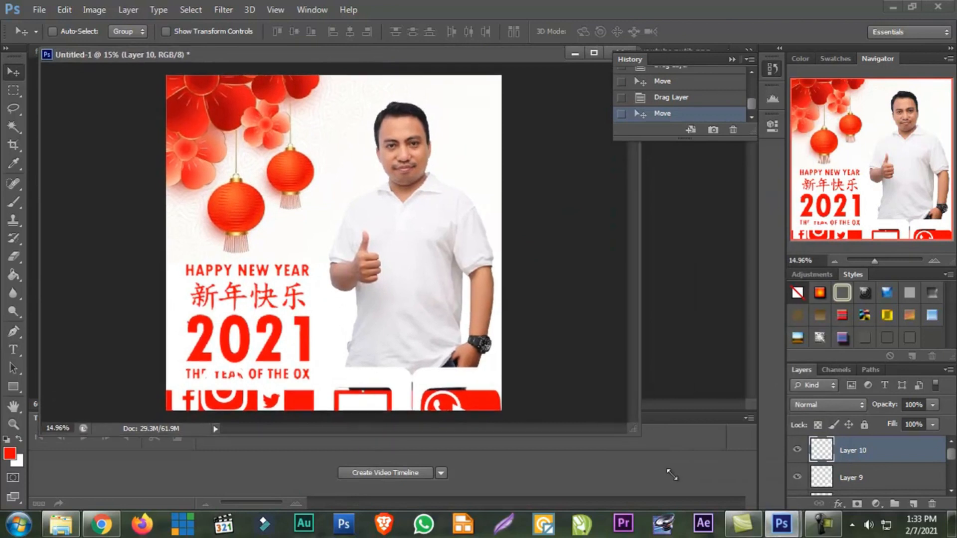
Shrink the Facebook icon with Free Transform to fit inside the footer strip's height and place it at the strip's left end
{"action": "left_click_drag", "start_coordinate": [632, 427], "coordinate": [686, 490]}
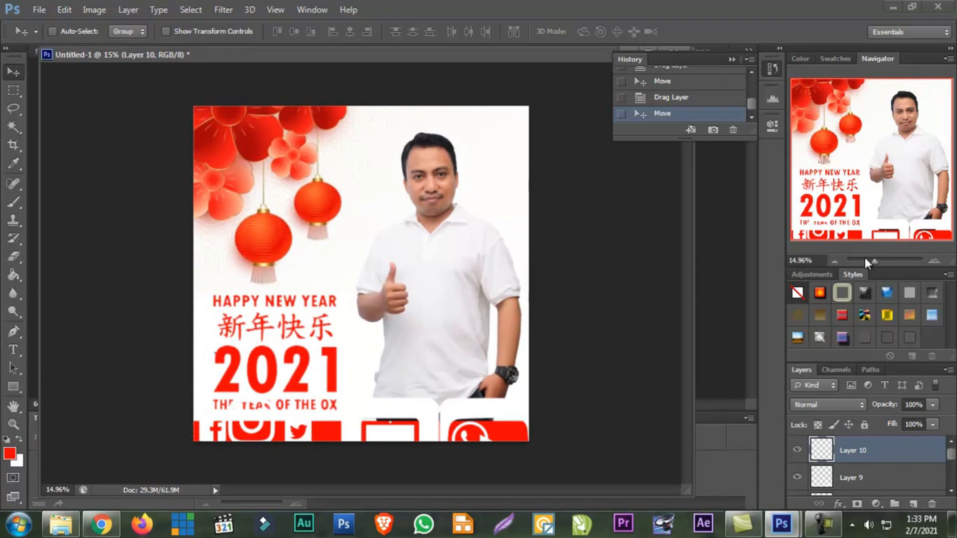
{"action": "left_click_drag", "start_coordinate": [877, 261], "coordinate": [880, 261]}
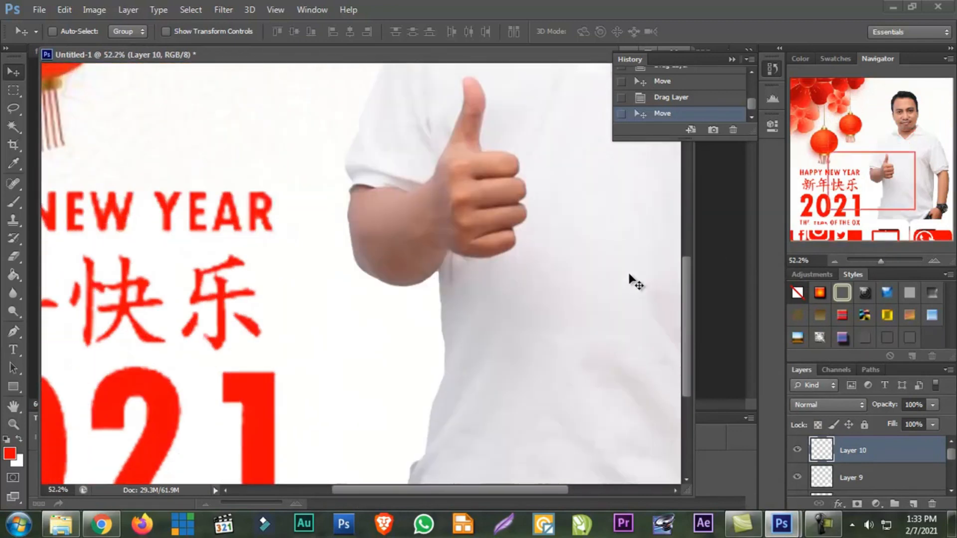
{"action": "scroll", "coordinate": [629, 275], "scroll_direction": "down", "scroll_amount": 2}
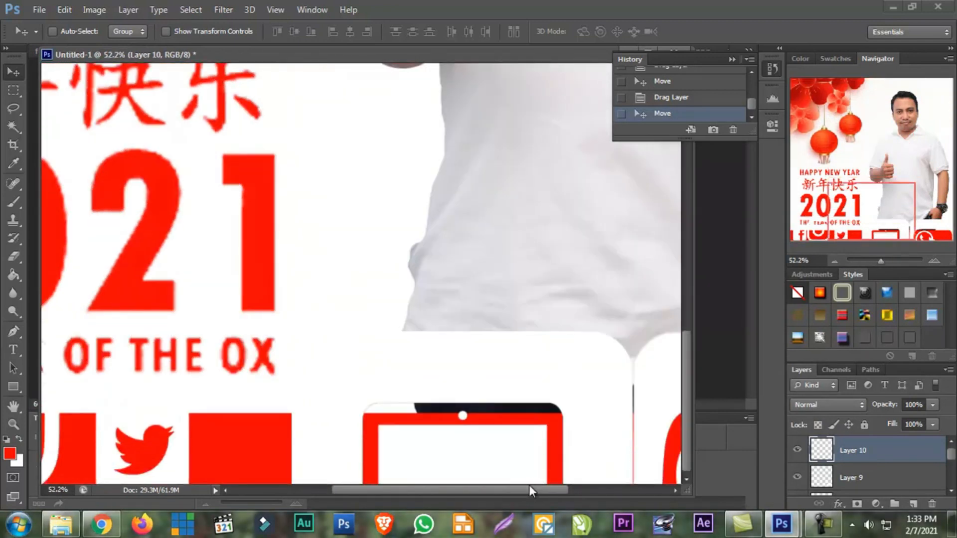
{"action": "left_click_drag", "start_coordinate": [530, 489], "coordinate": [354, 494]}
{"action": "right_click", "coordinate": [100, 427]}
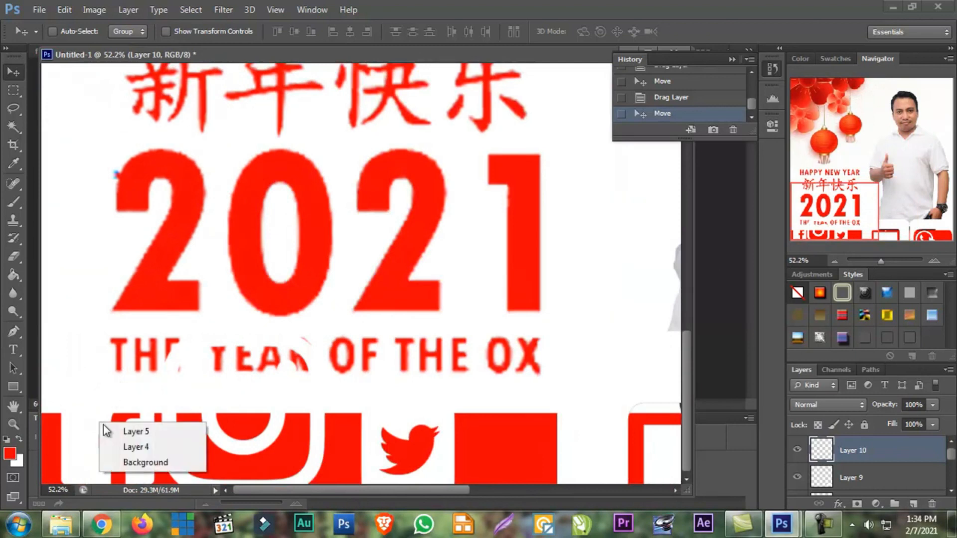
{"action": "left_click", "coordinate": [122, 431]}
{"action": "key", "text": "ctrl+t"}
{"action": "left_click_drag", "start_coordinate": [154, 392], "coordinate": [79, 441]}
{"action": "key", "text": "Return"}
Scale the Instagram icon to about 26% and place it on the footer strip directly right of the Facebook icon
{"action": "right_click", "coordinate": [170, 432]}
{"action": "left_click", "coordinate": [186, 434]}
{"action": "left_click_drag", "start_coordinate": [170, 432], "coordinate": [116, 414]}
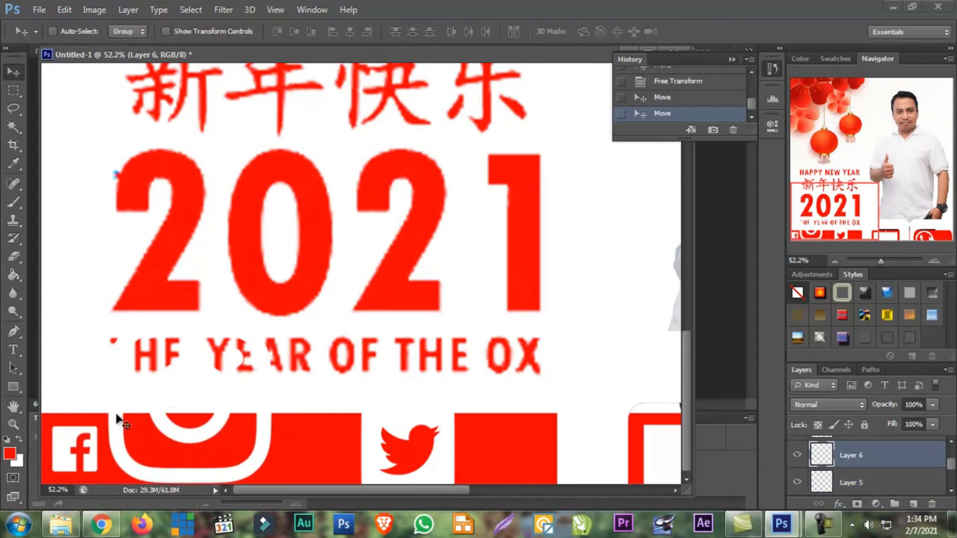
{"action": "key", "text": "ctrl+t"}
{"action": "left_click_drag", "start_coordinate": [275, 319], "coordinate": [103, 441]}
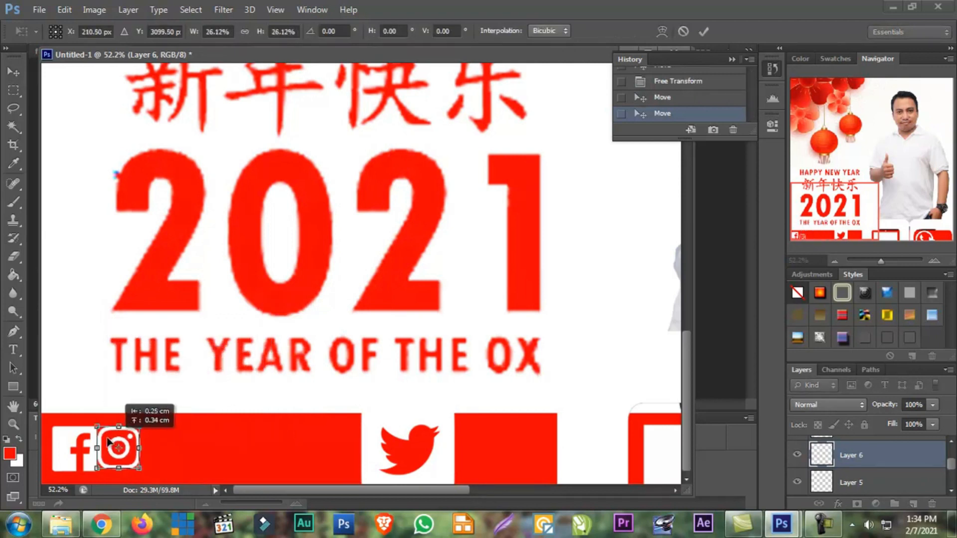
{"action": "key", "text": "Up"}
{"action": "key", "text": "Up"}
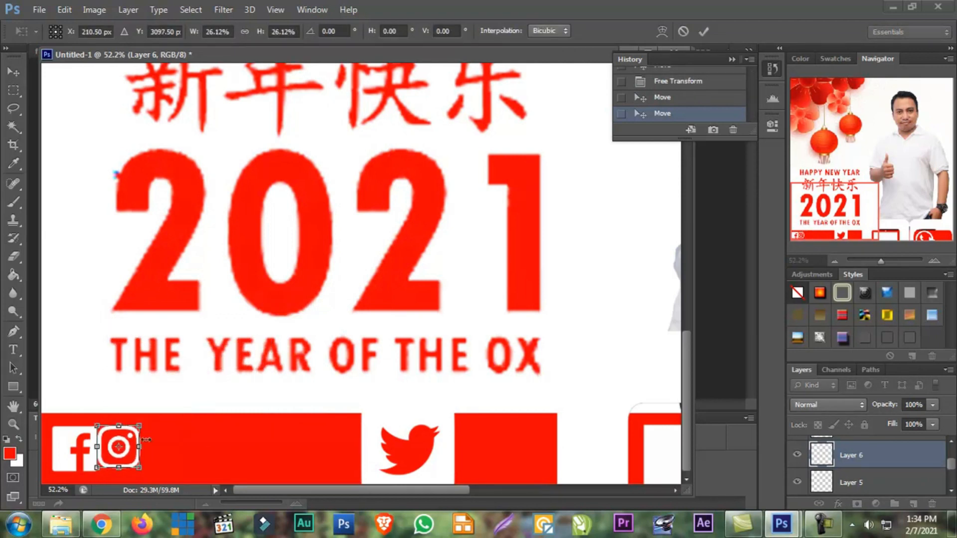
{"action": "left_click_drag", "start_coordinate": [142, 472], "coordinate": [145, 475]}
{"action": "key", "text": "Return"}
Move the Twitter icon directly right of the Instagram icon and scale it to 50%
{"action": "right_click", "coordinate": [386, 443]}
{"action": "left_click", "coordinate": [398, 452]}
{"action": "right_click", "coordinate": [363, 440]}
{"action": "left_click", "coordinate": [369, 447]}
{"action": "left_click_drag", "start_coordinate": [370, 447], "coordinate": [151, 422]}
{"action": "key", "text": "ctrl+t"}
{"action": "left_click_drag", "start_coordinate": [238, 380], "coordinate": [189, 424]}
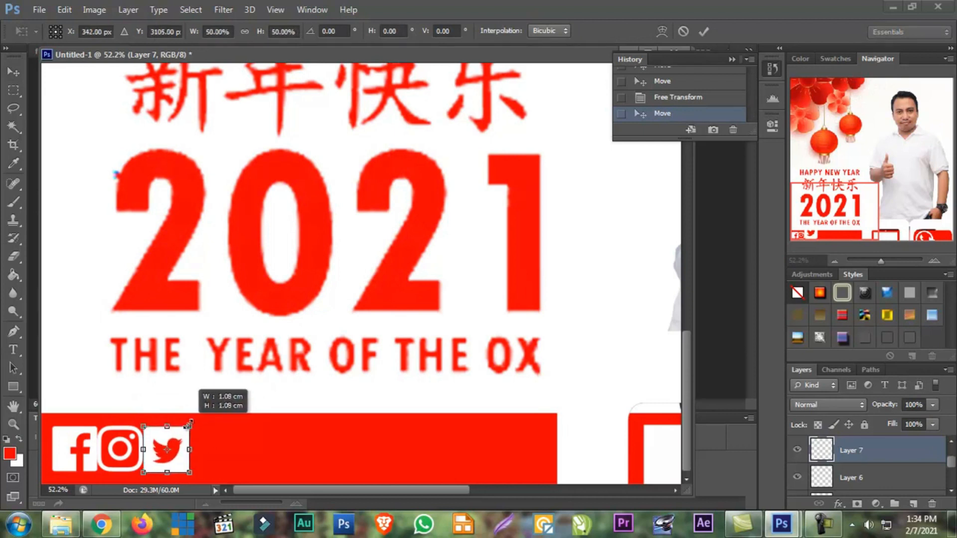
{"action": "key", "text": "Return"}
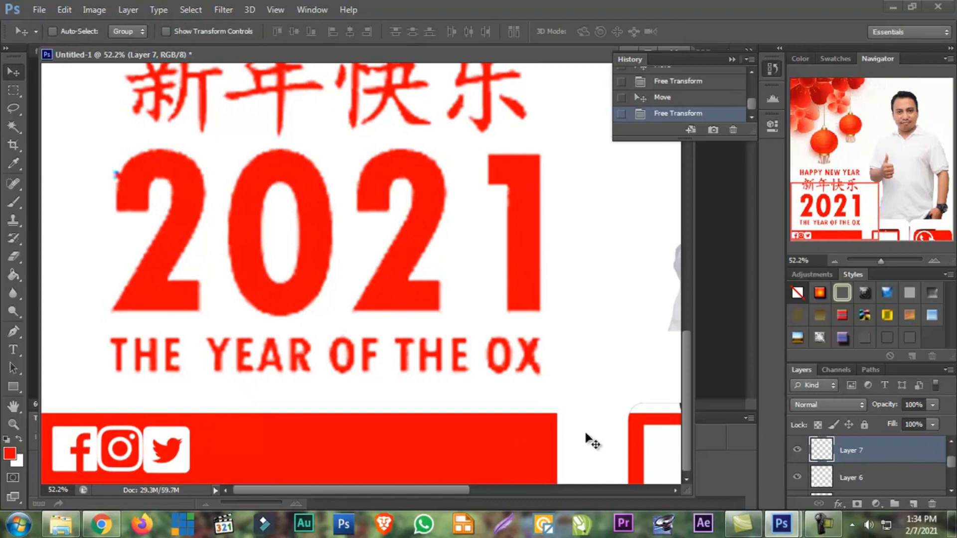
Move the web laptop icon directly right of the Twitter icon and shrink it to the same height as the other icons
{"action": "right_click", "coordinate": [590, 441]}
{"action": "left_click", "coordinate": [611, 438]}
{"action": "left_click_drag", "start_coordinate": [600, 442], "coordinate": [230, 244]}
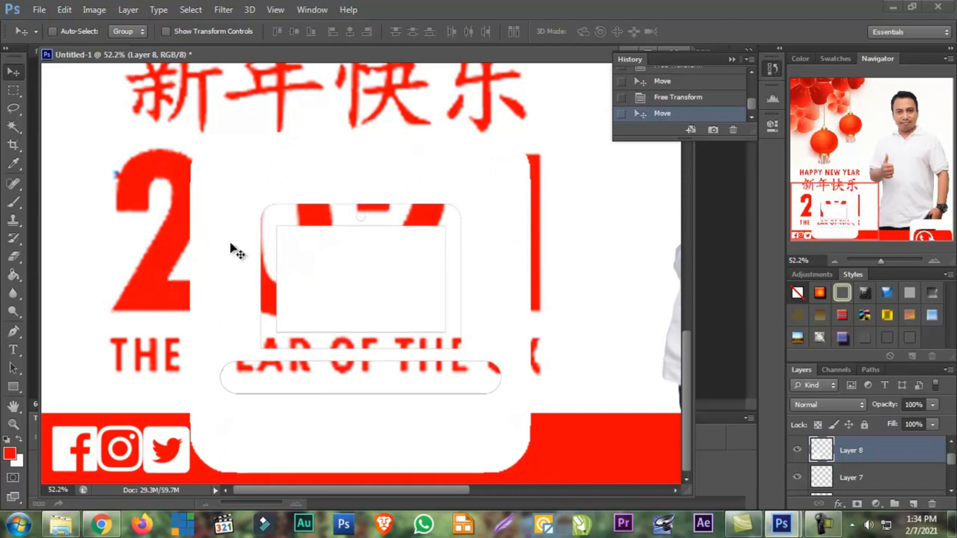
{"action": "key", "text": "ctrl+t"}
{"action": "left_click_drag", "start_coordinate": [529, 128], "coordinate": [187, 375]}
{"action": "double_click", "coordinate": [204, 449]}
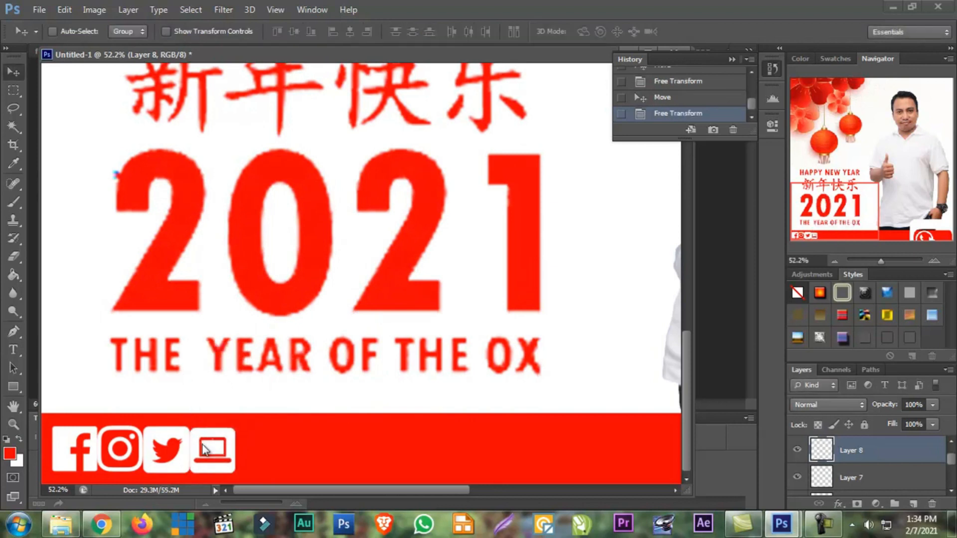
{"action": "key", "text": "ctrl+t"}
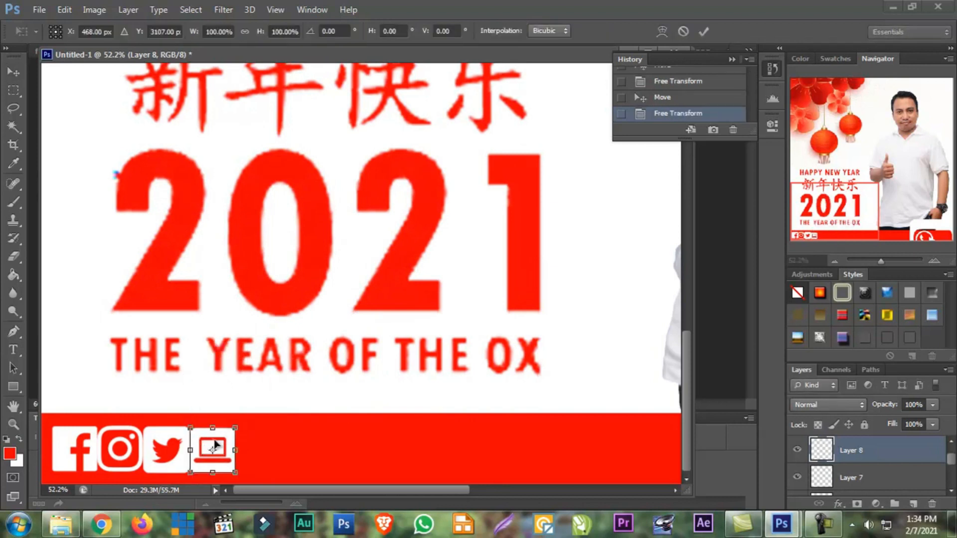
{"action": "left_click_drag", "start_coordinate": [230, 432], "coordinate": [231, 431]}
{"action": "double_click", "coordinate": [218, 444]}
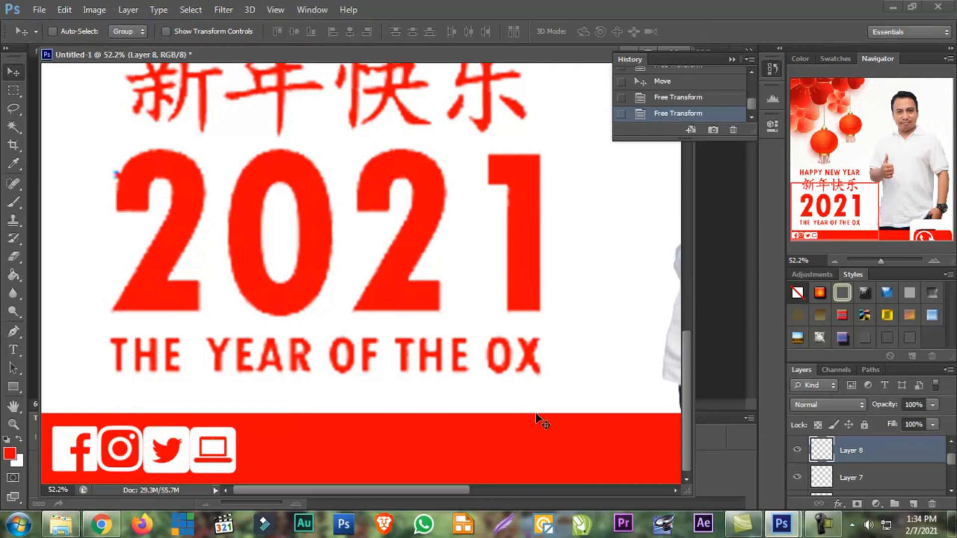
Move the YouTube icon from the strip's right end to beside the laptop icon and scale it to about 14.6%
{"action": "left_click_drag", "start_coordinate": [456, 486], "coordinate": [679, 491]}
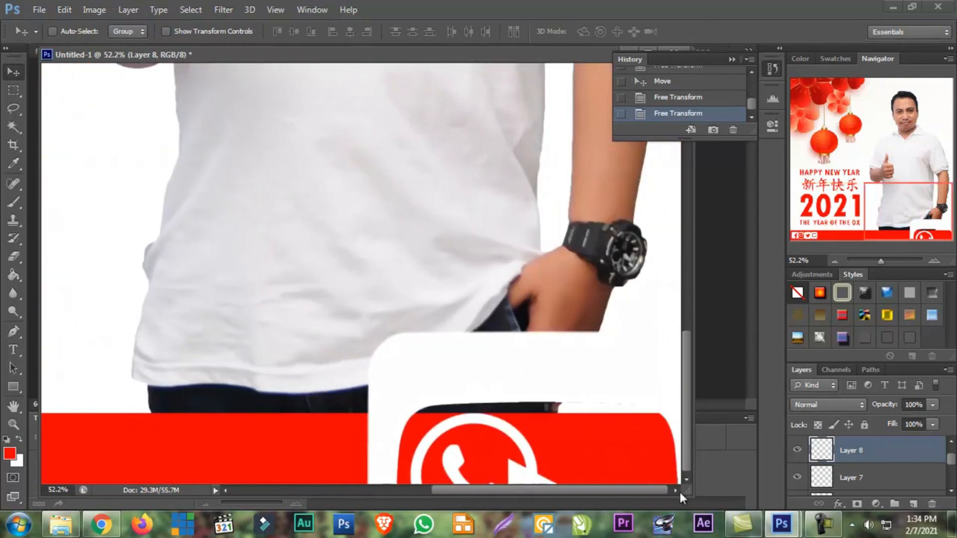
{"action": "left_click_drag", "start_coordinate": [523, 369], "coordinate": [101, 268], "text": "alt"}
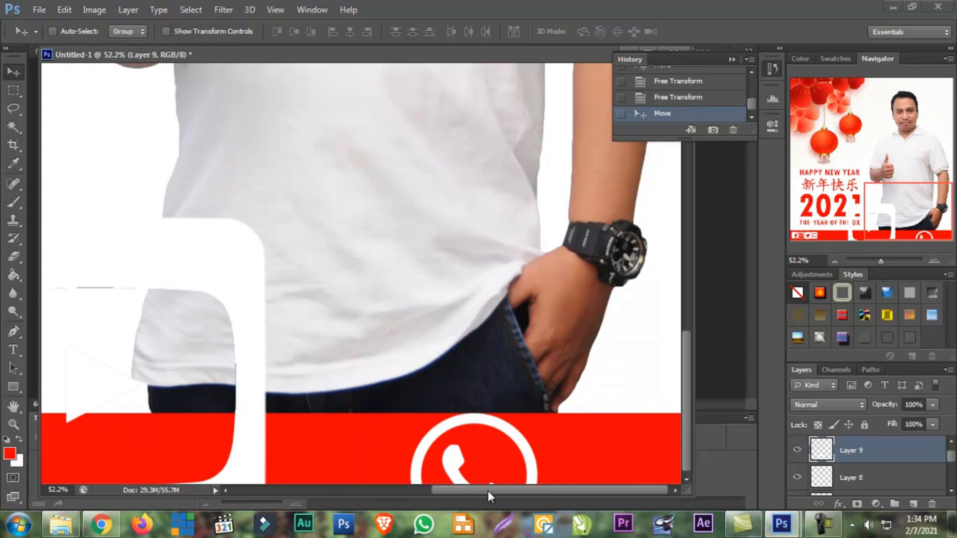
{"action": "left_click_drag", "start_coordinate": [488, 490], "coordinate": [222, 489]}
{"action": "left_click_drag", "start_coordinate": [483, 440], "coordinate": [261, 363]}
{"action": "key", "text": "ctrl+t"}
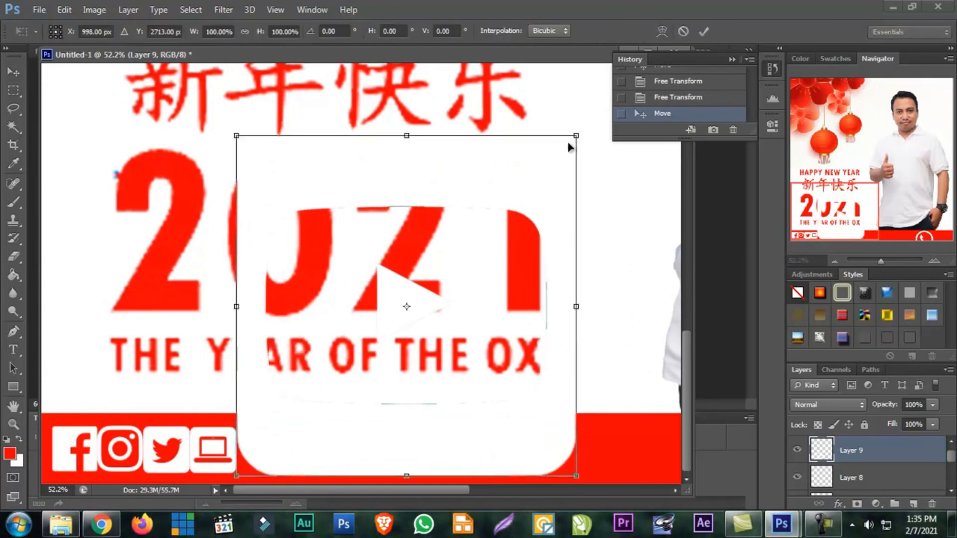
{"action": "left_click_drag", "start_coordinate": [547, 157], "coordinate": [229, 366]}
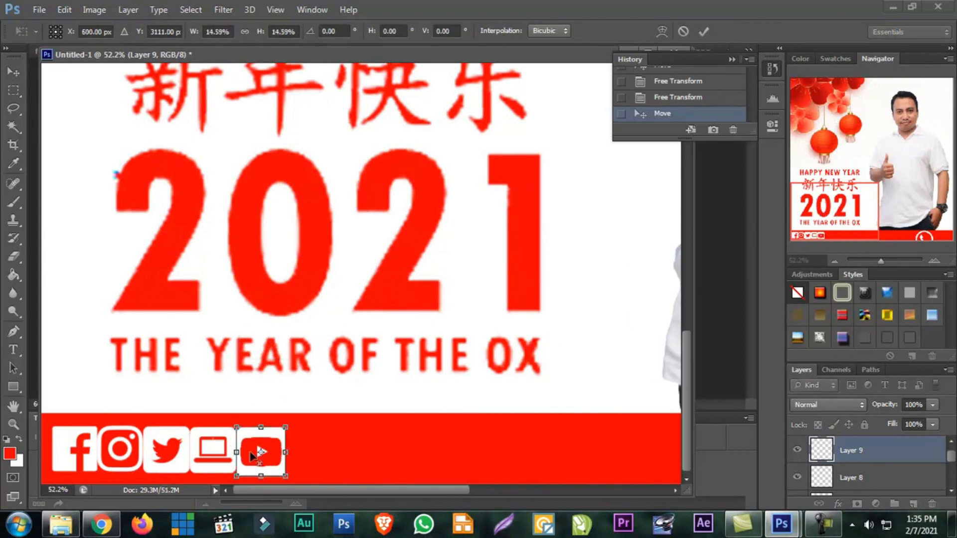
{"action": "key", "text": "Return"}
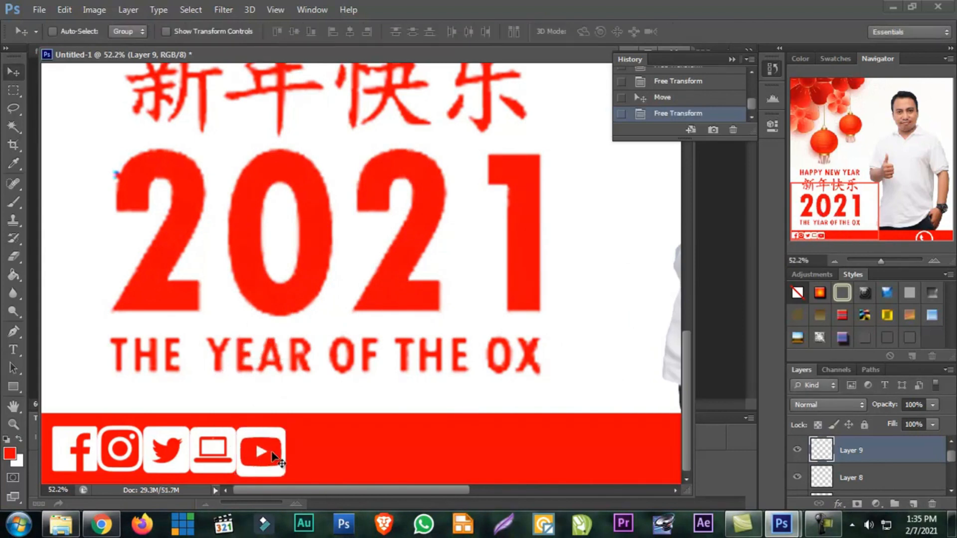
Scale the YouTube icon by a further 93.38% so its lower edge lines up with the neighbouring icons
{"action": "key", "text": "ctrl+t"}
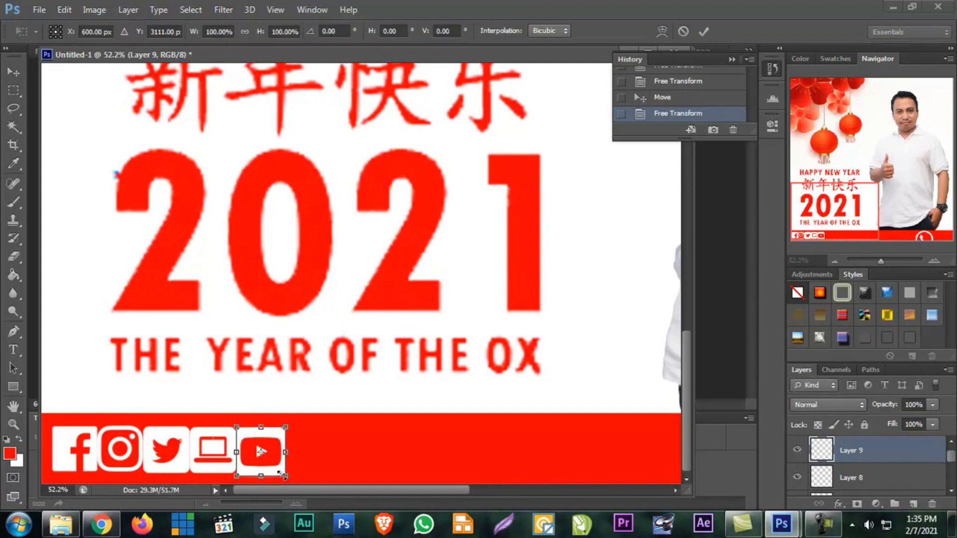
{"action": "left_click_drag", "start_coordinate": [280, 473], "coordinate": [277, 470]}
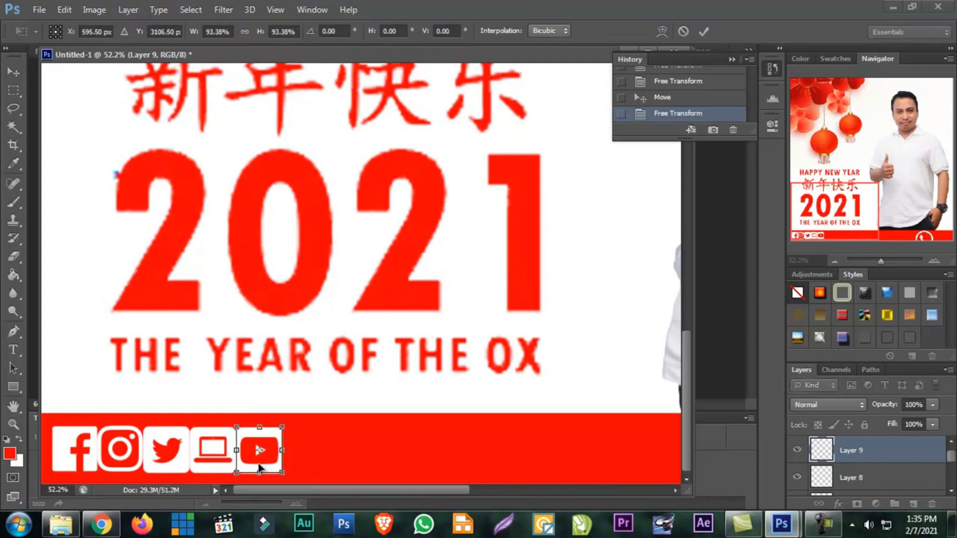
{"action": "key", "text": "Return"}
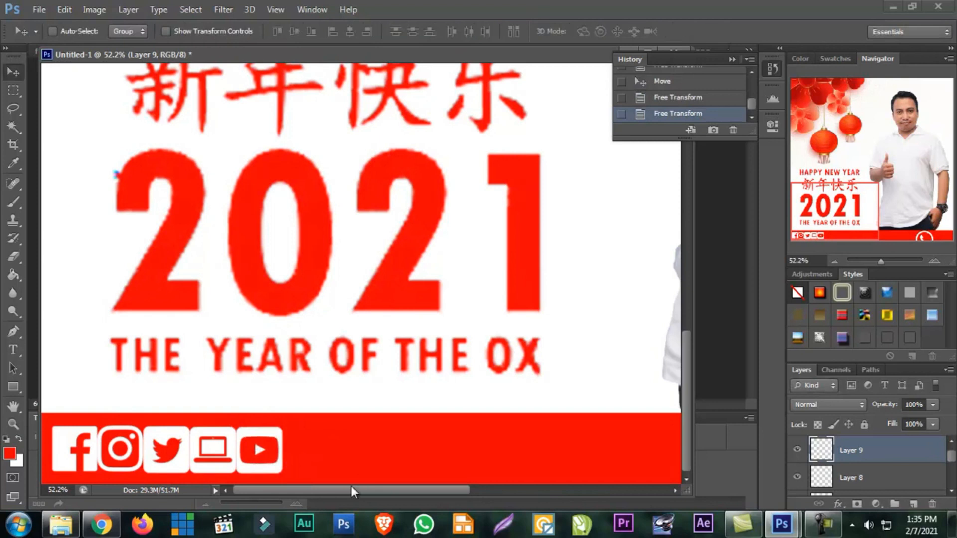
Move the WhatsApp icon directly right of the YouTube icon and scale it to about 35.6%
{"action": "left_click_drag", "start_coordinate": [350, 489], "coordinate": [545, 490]}
{"action": "left_click", "coordinate": [497, 434]}
{"action": "left_click_drag", "start_coordinate": [498, 433], "coordinate": [107, 385]}
{"action": "left_click_drag", "start_coordinate": [487, 491], "coordinate": [229, 484]}
{"action": "left_click_drag", "start_coordinate": [573, 461], "coordinate": [302, 459]}
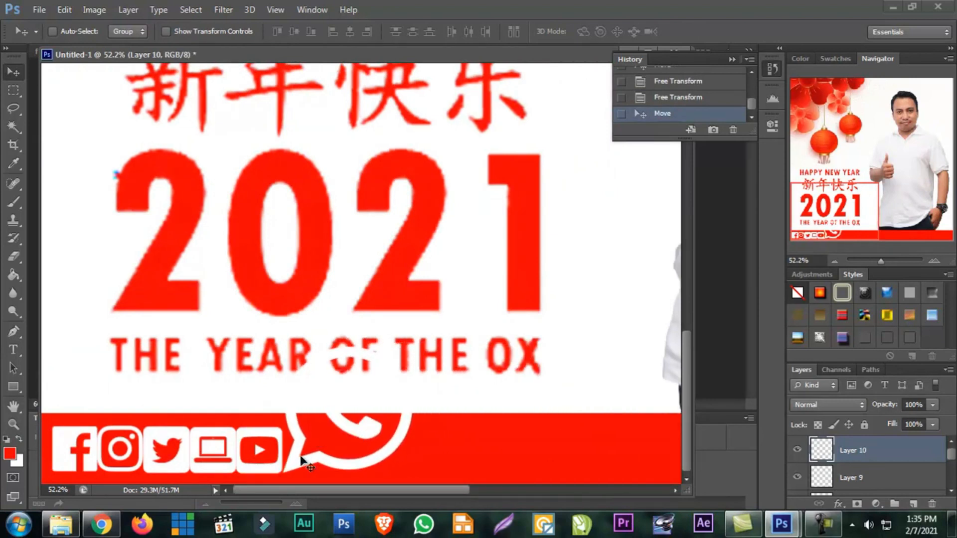
{"action": "key", "text": "ctrl+t"}
{"action": "left_click_drag", "start_coordinate": [413, 347], "coordinate": [309, 402]}
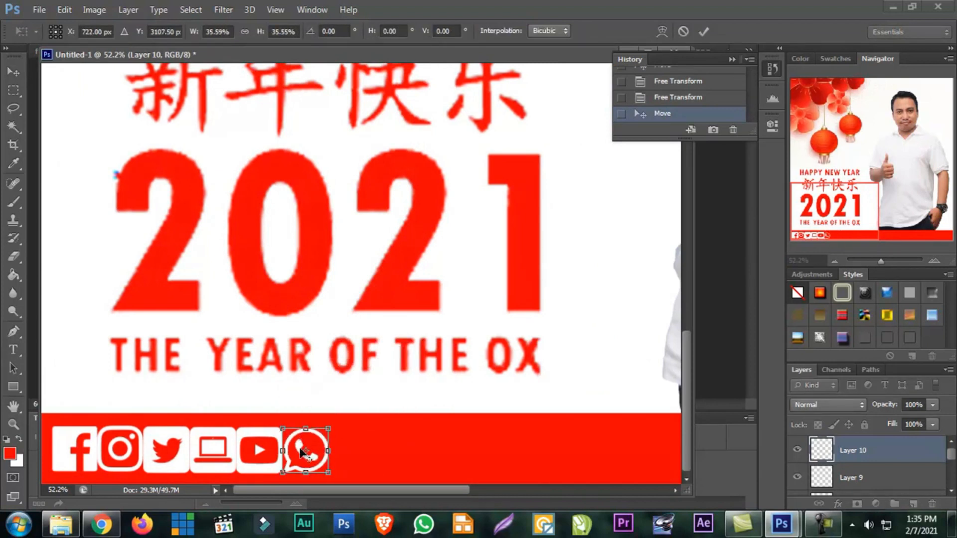
{"action": "key", "text": "Return"}
{"action": "mouse_move", "coordinate": [305, 453]}
{"action": "left_mouse_down"}
{"action": "mouse_move", "coordinate": [529, 446]}
{"action": "mouse_move", "coordinate": [300, 440]}
{"action": "mouse_move", "coordinate": [303, 449]}
{"action": "left_mouse_up"}
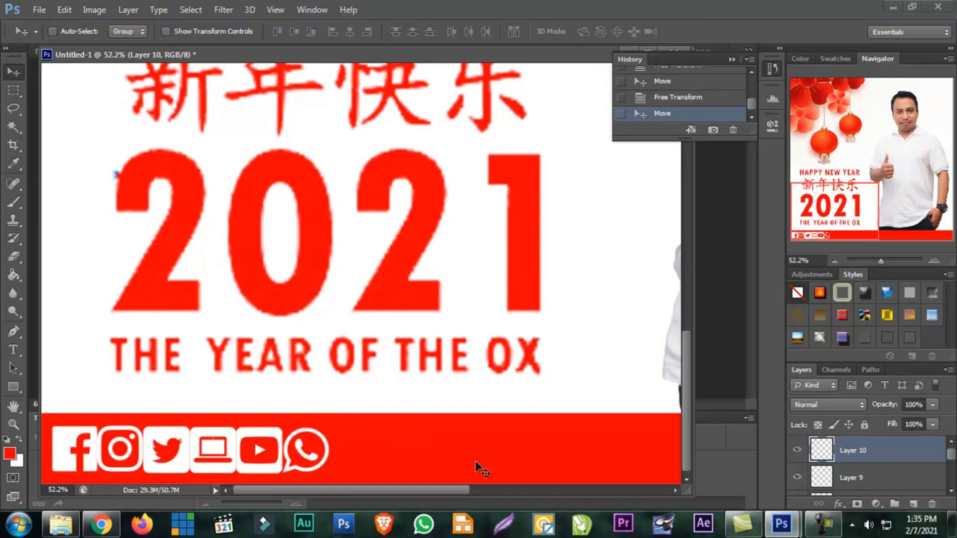
Try nudging the web laptop icon left onto the Twitter icon, then nudge it back right
{"action": "left_click_drag", "start_coordinate": [436, 493], "coordinate": [279, 492]}
{"action": "right_click", "coordinate": [85, 441]}
{"action": "left_click", "coordinate": [117, 443]}
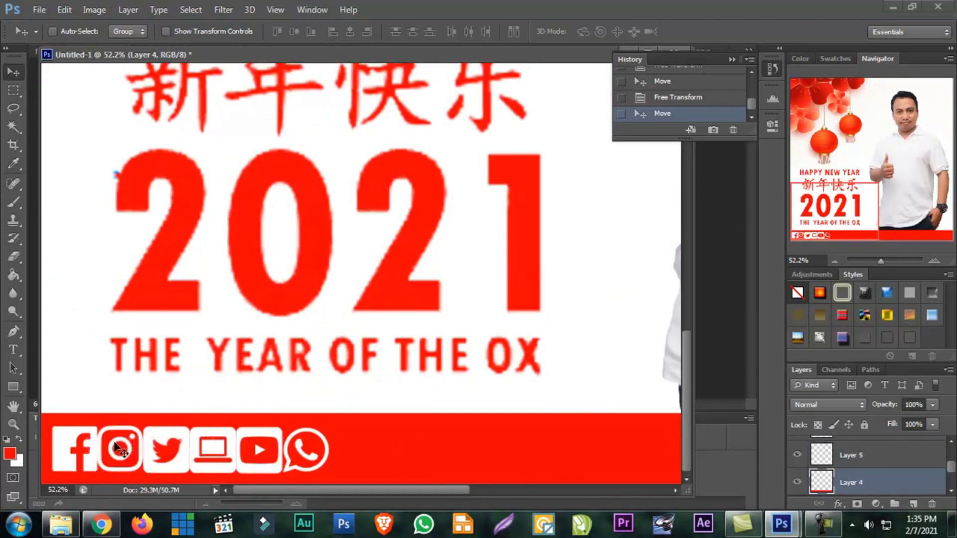
{"action": "right_click", "coordinate": [211, 445]}
{"action": "left_click", "coordinate": [217, 447]}
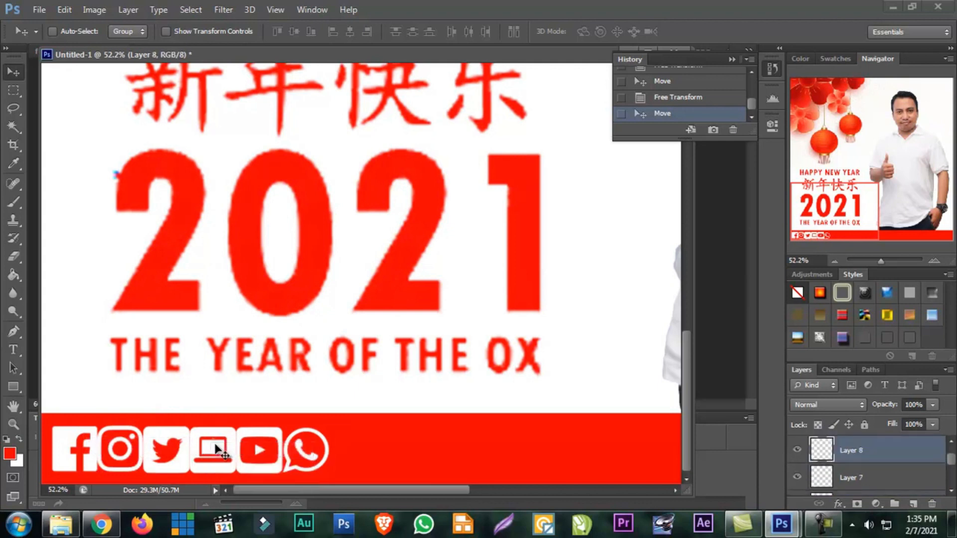
{"action": "key", "text": "shift+Left"}
{"action": "key", "text": "shift+Left"}
{"action": "key", "text": "shift+Left"}
{"action": "key", "text": "shift+Left"}
{"action": "key", "text": "shift+Left"}
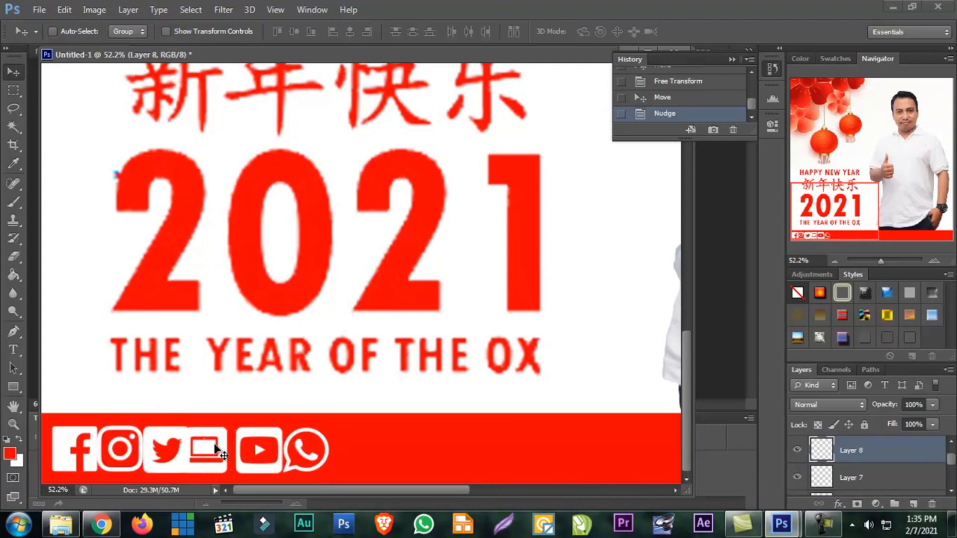
{"action": "key", "text": "shift+Right"}
{"action": "key", "text": "shift+Right"}
{"action": "key", "text": "shift+Right"}
{"action": "key", "text": "shift+Right"}
{"action": "key", "text": "shift+Right"}
Nudge the web laptop icon left past the Twitter, Instagram and Facebook icons to the left edge of the footer strip
{"action": "right_click", "coordinate": [214, 445]}
{"action": "left_click", "coordinate": [220, 450]}
{"action": "key", "text": "shift+Left"}
{"action": "key", "text": "shift+Left"}
{"action": "key", "text": "shift+Left"}
{"action": "key", "text": "shift+Left"}
{"action": "key", "text": "shift+Left"}
{"action": "key", "text": "shift+Left"}
{"action": "key", "text": "shift+Left"}
{"action": "key", "text": "shift+Left"}
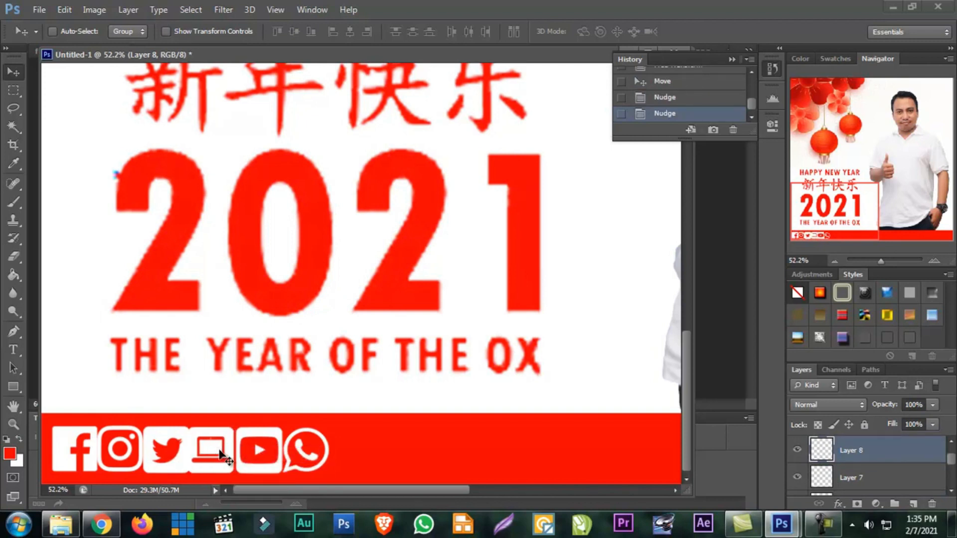
{"action": "key", "text": "shift+Left"}
{"action": "key", "text": "shift+Left"}
{"action": "key", "text": "shift+Left"}
{"action": "key", "text": "shift+Left"}
{"action": "key", "text": "shift+Left"}
{"action": "key", "text": "shift+Left"}
{"action": "key", "text": "shift+Left"}
{"action": "key", "text": "shift+Left"}
{"action": "key", "text": "shift+Left"}
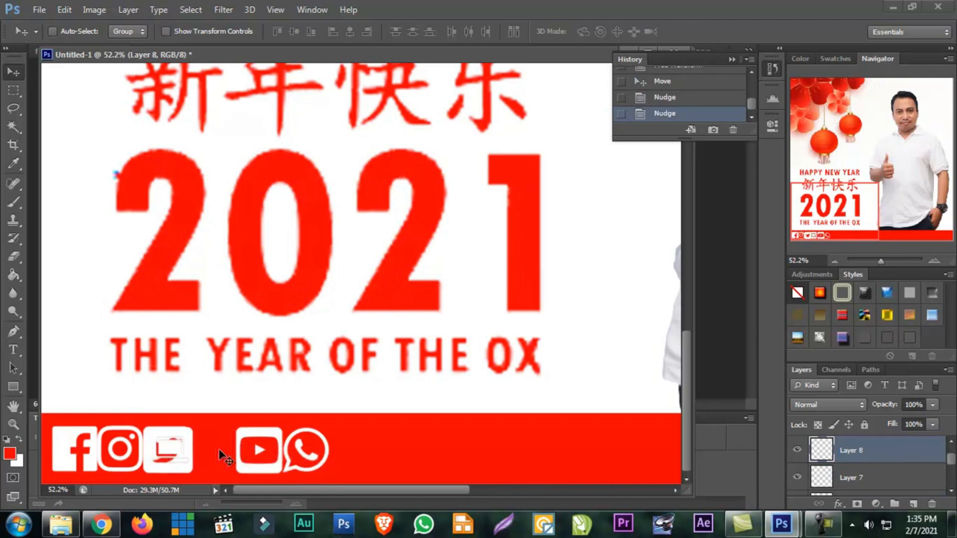
{"action": "key", "text": "shift+Left"}
{"action": "key", "text": "shift+Left"}
{"action": "key", "text": "shift+Left"}
{"action": "key", "text": "shift+Left"}
{"action": "key", "text": "shift+Left"}
{"action": "key", "text": "shift+Left"}
{"action": "key", "text": "shift+Left"}
{"action": "key", "text": "shift+Left"}
{"action": "key", "text": "shift+Left"}
{"action": "key", "text": "shift+Left"}
{"action": "key", "text": "shift+Left"}
{"action": "key", "text": "shift+Left"}
{"action": "key", "text": "shift+Left"}
{"action": "key", "text": "shift+Left"}
{"action": "key", "text": "shift+Left"}
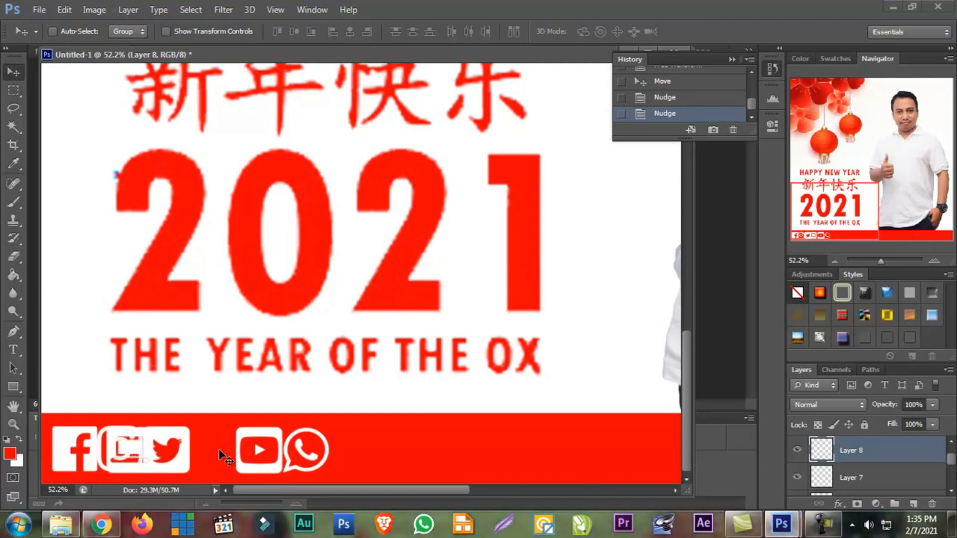
{"action": "key", "text": "shift+Left"}
{"action": "key", "text": "shift+Left"}
{"action": "key", "text": "shift+Left"}
{"action": "key", "text": "shift+Left"}
{"action": "key", "text": "shift+Left"}
{"action": "key", "text": "shift+Left"}
{"action": "key", "text": "shift+Left"}
{"action": "key", "text": "shift+Left"}
{"action": "key", "text": "shift+Left"}
{"action": "key", "text": "shift+Left"}
{"action": "key", "text": "shift+Left"}
{"action": "key", "text": "shift+Left"}
{"action": "key", "text": "shift+Left"}
{"action": "key", "text": "shift+Left"}
{"action": "key", "text": "shift+Left"}
{"action": "key", "text": "shift+Left"}
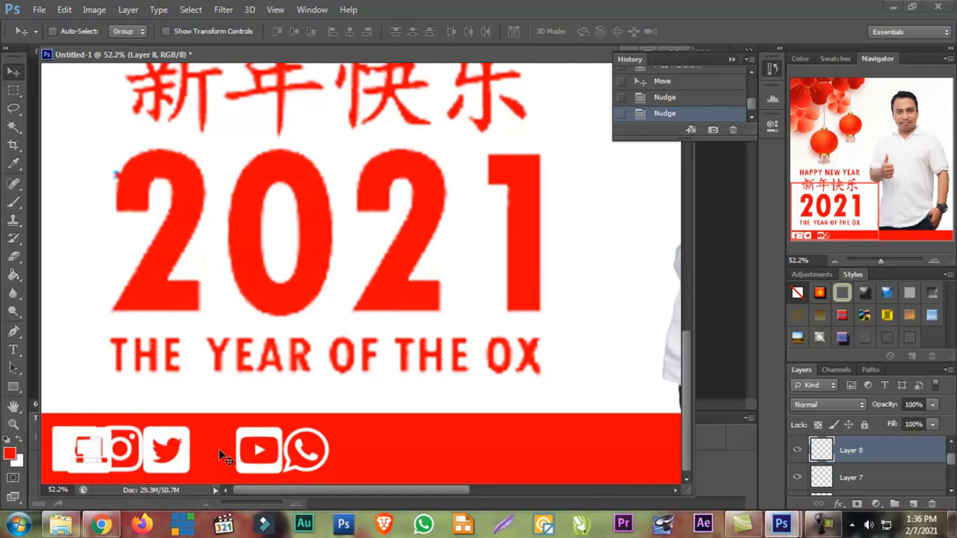
{"action": "key", "text": "shift+Left"}
{"action": "key", "text": "shift+Left"}
{"action": "key", "text": "shift+Left"}
{"action": "key", "text": "shift+Left"}
{"action": "key", "text": "shift+Left"}
{"action": "key", "text": "shift+Left"}
Try nudging the Facebook icon sideways between the laptop and Instagram icons
{"action": "right_click", "coordinate": [89, 445]}
{"action": "left_click", "coordinate": [102, 453]}
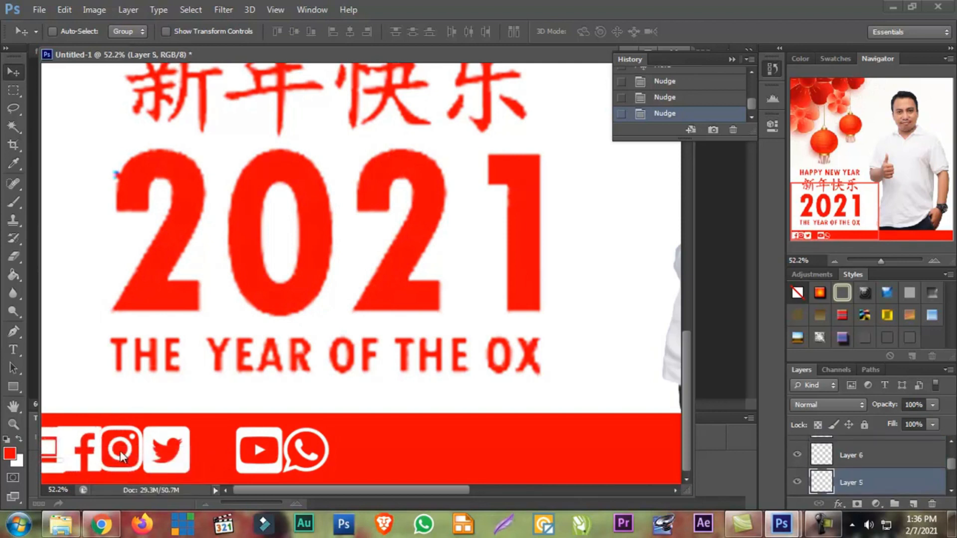
{"action": "key", "text": "shift+Left"}
{"action": "key", "text": "shift+Left"}
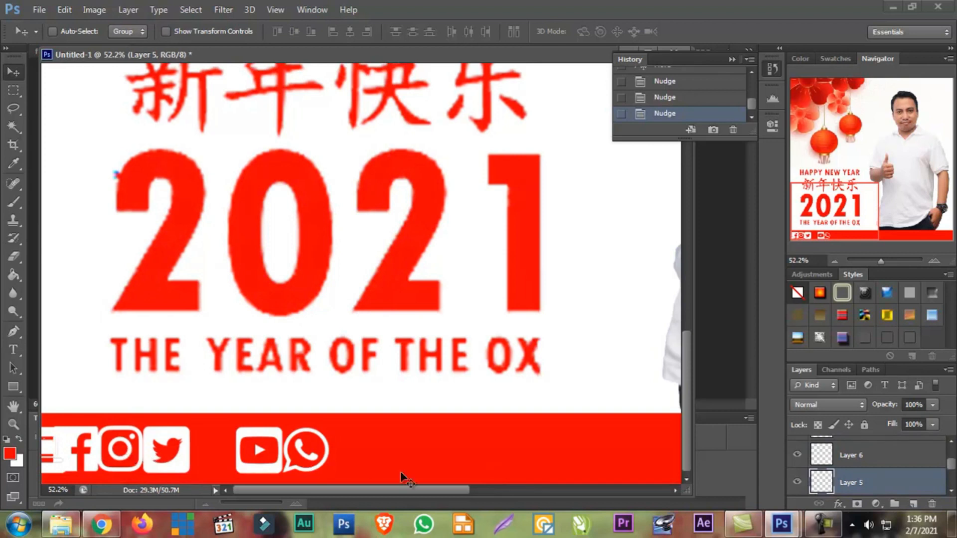
Select the Facebook, Instagram and Twitter icon layers together and nudge them right until they sit directly beside the YouTube icon
{"action": "left_click", "coordinate": [797, 454]}
{"action": "left_click", "coordinate": [797, 455]}
{"action": "scroll", "coordinate": [798, 458], "scroll_direction": "up", "scroll_amount": 1}
{"action": "left_click", "coordinate": [797, 455]}
{"action": "left_click", "coordinate": [797, 454]}
{"action": "left_click", "coordinate": [852, 456]}
{"action": "scroll", "coordinate": [852, 457], "scroll_direction": "down", "scroll_amount": 1}
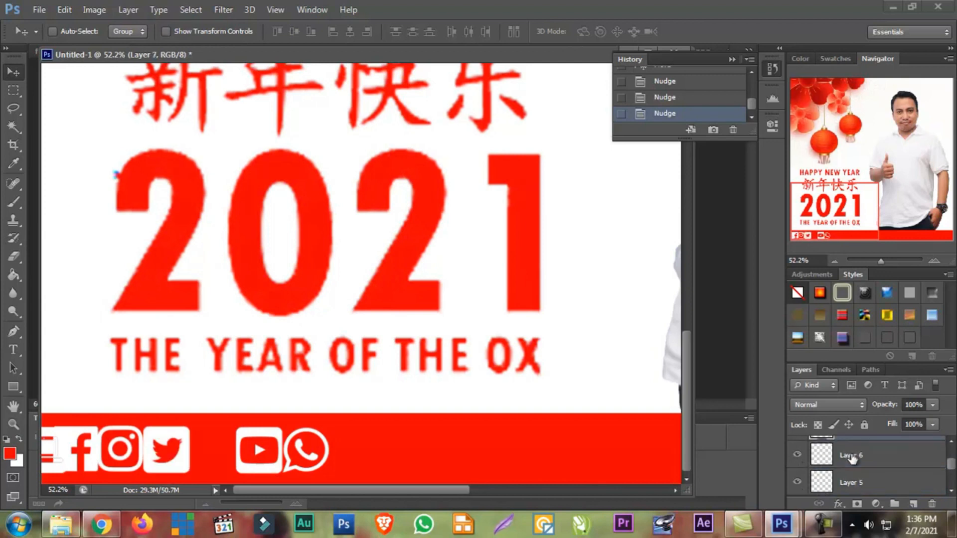
{"action": "left_click", "coordinate": [856, 484], "text": "shift"}
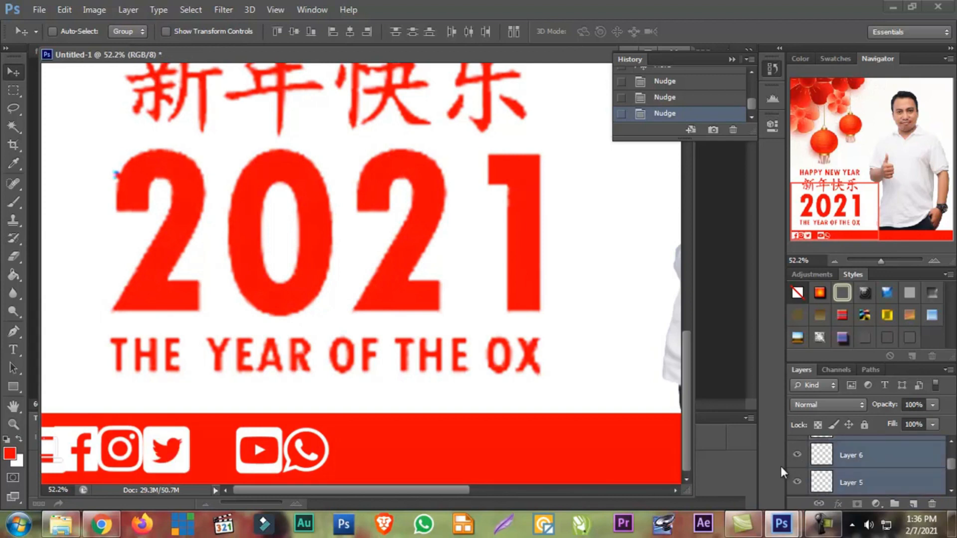
{"action": "key", "text": "shift+Right"}
{"action": "key", "text": "shift+Right"}
{"action": "key", "text": "shift+Right"}
{"action": "key", "text": "shift+Right"}
{"action": "key", "text": "shift+Right"}
{"action": "key", "text": "shift+Right"}
{"action": "key", "text": "shift+Right"}
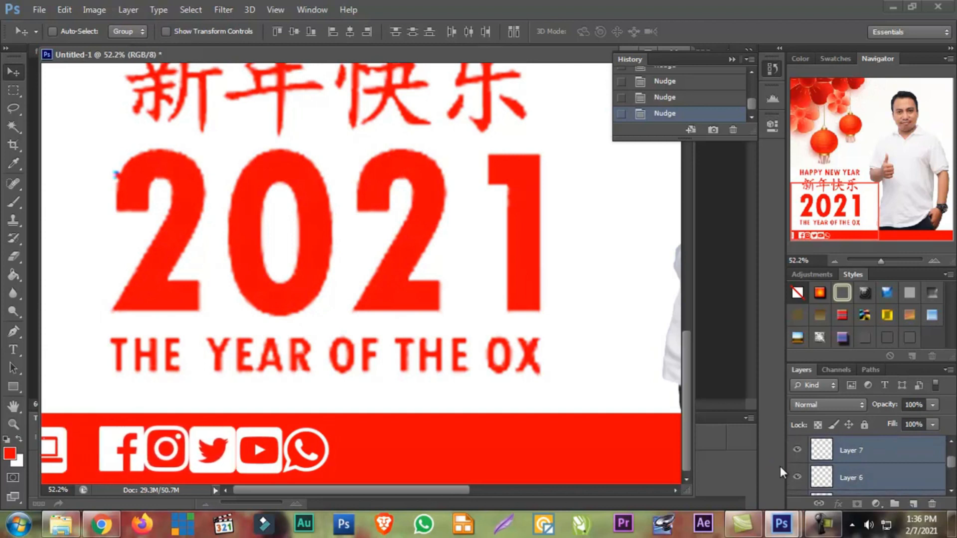
Identify the YouTube icon's layer by toggling visibility and move the laptop icon's Layer 8 above Layer 9 in the layer stack
{"action": "scroll", "coordinate": [875, 477], "scroll_direction": "up", "scroll_amount": 2}
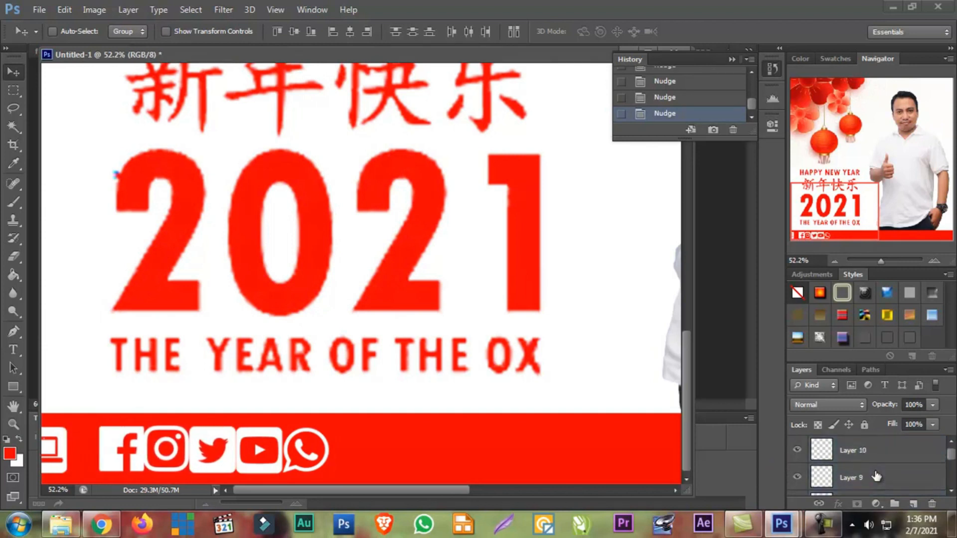
{"action": "scroll", "coordinate": [869, 467], "scroll_direction": "down", "scroll_amount": 1}
{"action": "scroll", "coordinate": [869, 467], "scroll_direction": "up", "scroll_amount": 1}
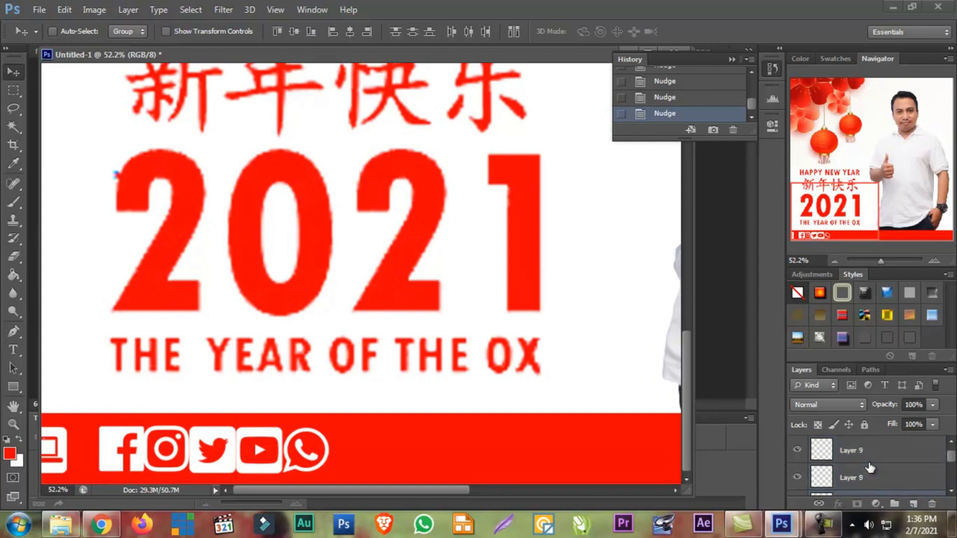
{"action": "left_click", "coordinate": [798, 478]}
{"action": "left_click", "coordinate": [797, 478]}
{"action": "left_click", "coordinate": [798, 450]}
{"action": "left_click", "coordinate": [799, 450]}
{"action": "left_click", "coordinate": [850, 456]}
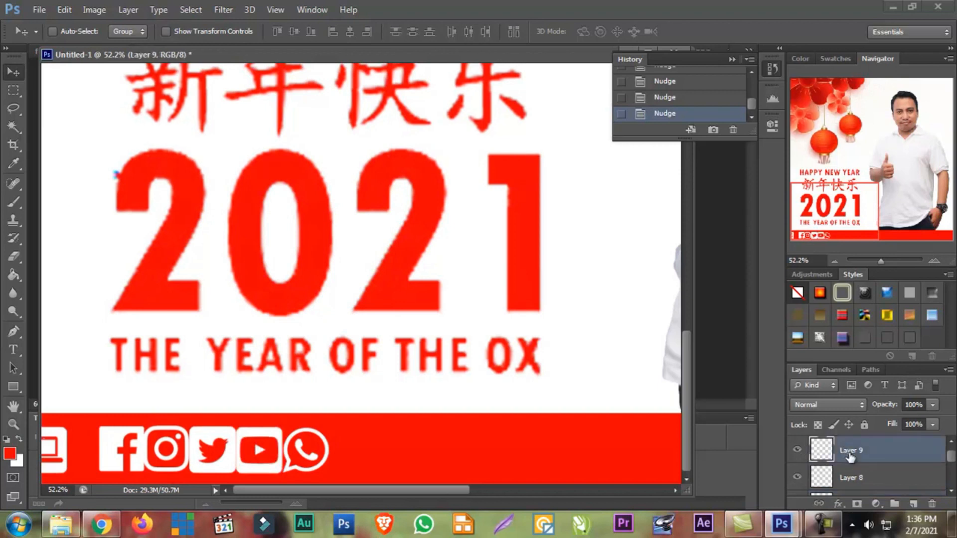
{"action": "left_click_drag", "start_coordinate": [854, 477], "coordinate": [855, 450]}
Select Layer 9 through Layer 5 and nudge the Facebook, Instagram, Twitter and YouTube icons right past the WhatsApp icon
{"action": "left_click", "coordinate": [855, 477]}
{"action": "scroll", "coordinate": [852, 481], "scroll_direction": "down", "scroll_amount": 2}
{"action": "left_click", "coordinate": [853, 459]}
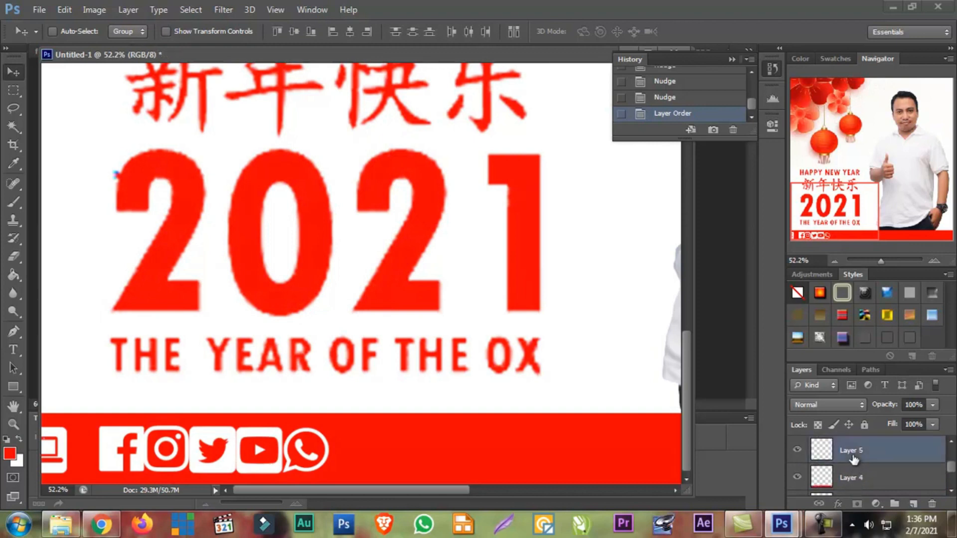
{"action": "key", "text": "shift+Right"}
{"action": "key", "text": "shift+Right"}
{"action": "key", "text": "shift+Right"}
{"action": "key", "text": "shift+Right"}
{"action": "key", "text": "shift+Right"}
{"action": "key", "text": "shift+Right"}
{"action": "key", "text": "shift+Right"}
{"action": "key", "text": "shift+Right"}
{"action": "key", "text": "shift+Right"}
{"action": "key", "text": "shift+Right"}
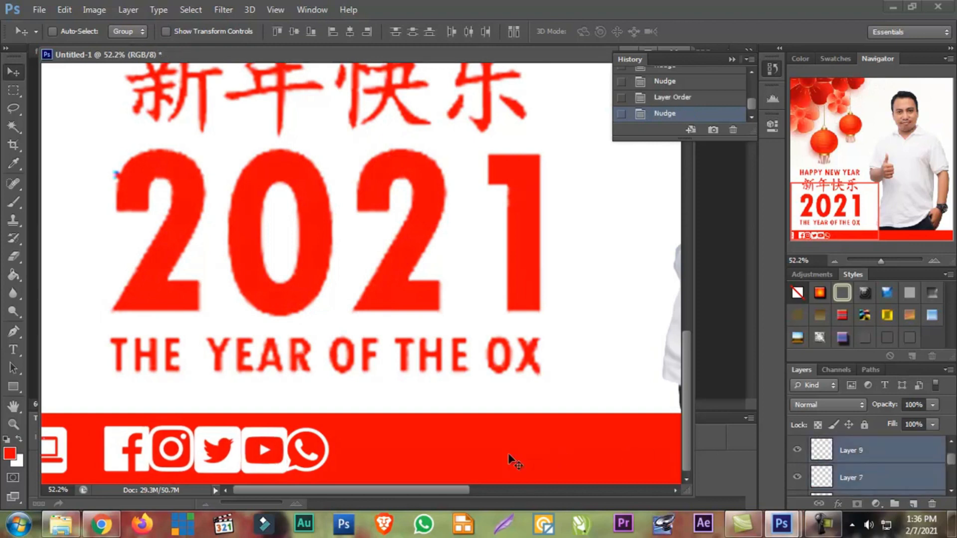
{"action": "key", "text": "shift+Right"}
{"action": "key", "text": "shift+Right"}
{"action": "key", "text": "shift+Right"}
{"action": "key", "text": "shift+Right"}
{"action": "key", "text": "shift+Right"}
{"action": "key", "text": "shift+Right"}
{"action": "key", "text": "shift+Right"}
{"action": "key", "text": "shift+Right"}
{"action": "key", "text": "shift+Right"}
{"action": "key", "text": "shift+Right"}
{"action": "key", "text": "shift+Right"}
{"action": "key", "text": "shift+Right"}
{"action": "key", "text": "shift+Right"}
{"action": "key", "text": "shift+Right"}
{"action": "key", "text": "shift+Right"}
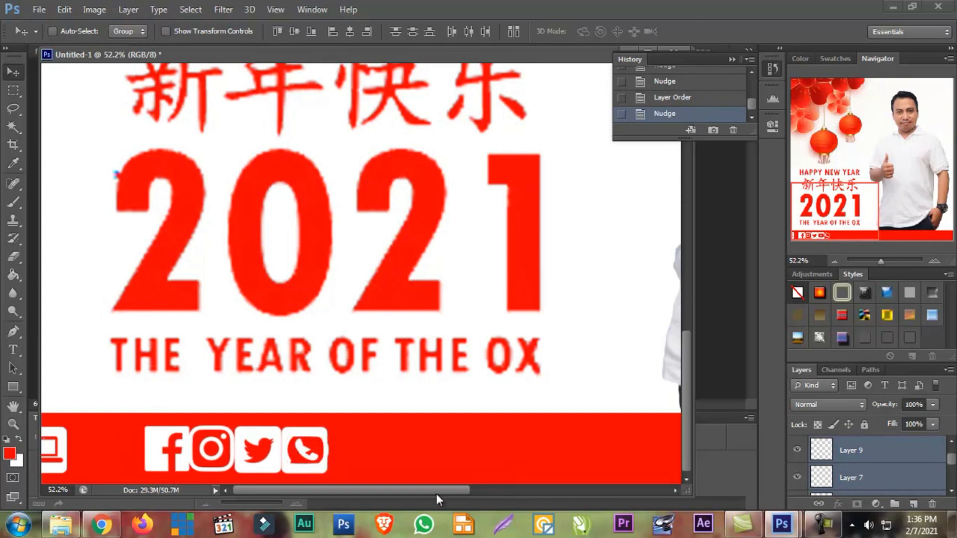
{"action": "key", "text": "shift+Right"}
{"action": "key", "text": "shift+Right"}
{"action": "key", "text": "shift+Right"}
{"action": "key", "text": "shift+Right"}
{"action": "key", "text": "shift+Right"}
{"action": "key", "text": "shift+Right"}
{"action": "key", "text": "shift+Right"}
{"action": "key", "text": "shift+Right"}
{"action": "key", "text": "shift+Right"}
{"action": "key", "text": "shift+Right"}
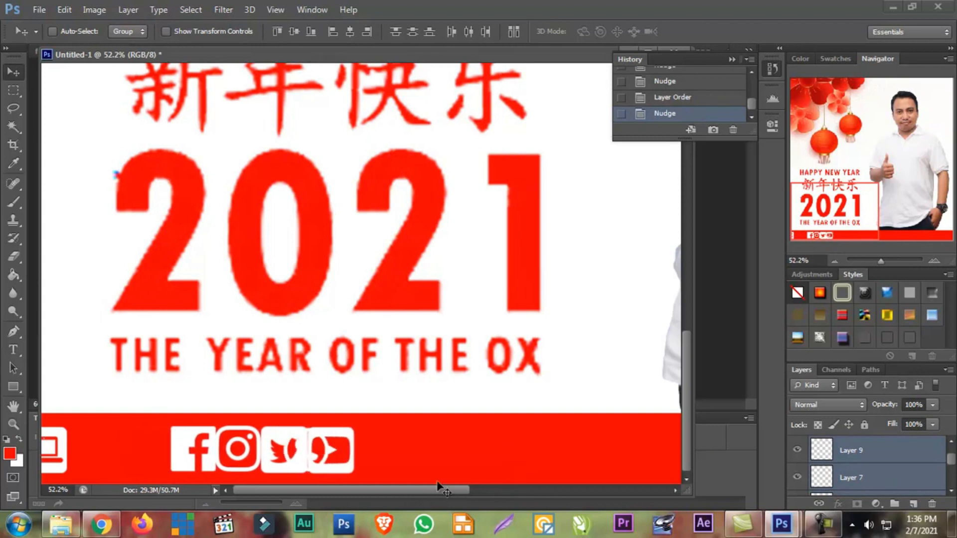
{"action": "key", "text": "shift+Right"}
{"action": "key", "text": "shift+Right"}
{"action": "key", "text": "shift+Right"}
{"action": "key", "text": "shift+Right"}
{"action": "key", "text": "shift+Right"}
{"action": "key", "text": "shift+Right"}
{"action": "key", "text": "shift+Right"}
{"action": "key", "text": "shift+Right"}
{"action": "key", "text": "shift+Right"}
{"action": "key", "text": "shift+Right"}
{"action": "key", "text": "shift+Right"}
{"action": "key", "text": "shift+Right"}
{"action": "key", "text": "shift+Right"}
{"action": "key", "text": "shift+Right"}
{"action": "key", "text": "shift+Right"}
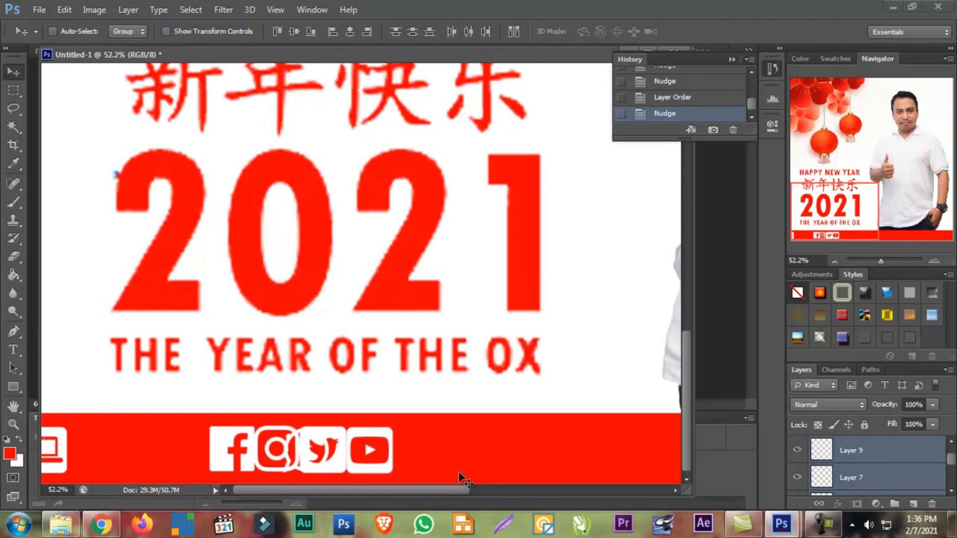
{"action": "key", "text": "shift+Right"}
{"action": "key", "text": "shift+Right"}
{"action": "key", "text": "shift+Right"}
{"action": "key", "text": "shift+Right"}
{"action": "key", "text": "shift+Right"}
{"action": "key", "text": "shift+Right"}
{"action": "key", "text": "shift+Right"}
{"action": "key", "text": "shift+Right"}
{"action": "key", "text": "shift+Right"}
{"action": "key", "text": "shift+Right"}
{"action": "key", "text": "shift+Right"}
{"action": "key", "text": "shift+Right"}
{"action": "key", "text": "shift+Right"}
{"action": "key", "text": "shift+Right"}
{"action": "key", "text": "shift+Right"}
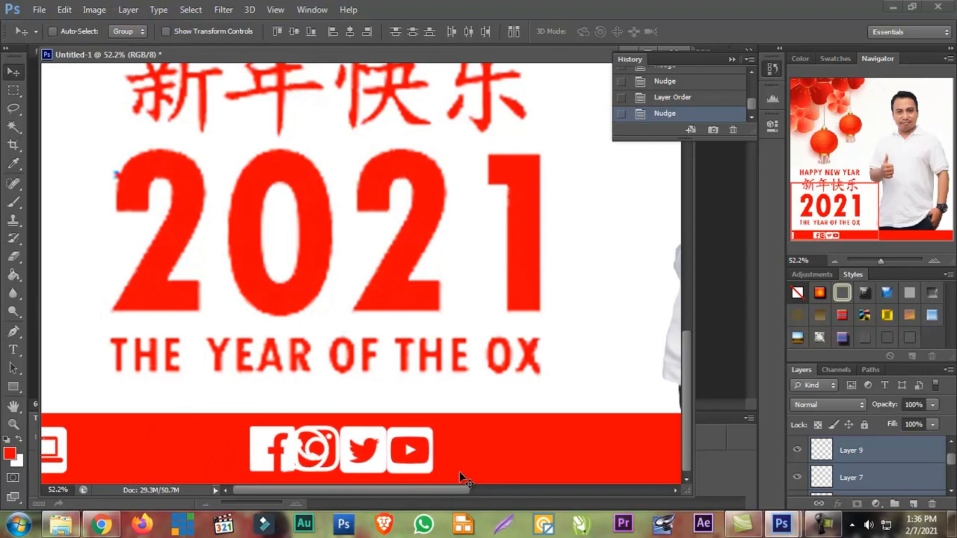
{"action": "key", "text": "shift+Right"}
{"action": "key", "text": "shift+Right"}
{"action": "key", "text": "shift+Right"}
{"action": "key", "text": "shift+Right"}
{"action": "key", "text": "shift+Right"}
{"action": "key", "text": "shift+Right"}
{"action": "key", "text": "shift+Right"}
{"action": "key", "text": "shift+Right"}
{"action": "key", "text": "shift+Right"}
{"action": "key", "text": "shift+Right"}
{"action": "key", "text": "shift+Right"}
{"action": "key", "text": "shift+Right"}
{"action": "key", "text": "shift+Right"}
{"action": "key", "text": "shift+Right"}
{"action": "key", "text": "shift+Right"}
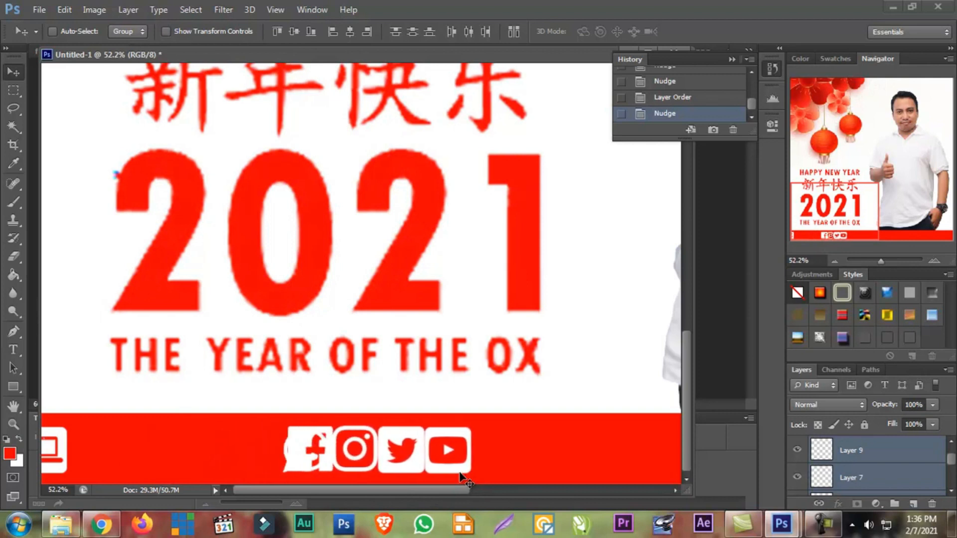
{"action": "key", "text": "shift+Right"}
{"action": "key", "text": "shift+Right"}
{"action": "key", "text": "shift+Right"}
{"action": "key", "text": "shift+Right"}
{"action": "key", "text": "shift+Right"}
{"action": "key", "text": "shift+Right"}
{"action": "key", "text": "shift+Right"}
{"action": "key", "text": "shift+Right"}
{"action": "key", "text": "shift+Right"}
{"action": "key", "text": "shift+Right"}
{"action": "key", "text": "shift+Right"}
{"action": "key", "text": "shift+Right"}
{"action": "key", "text": "shift+Right"}
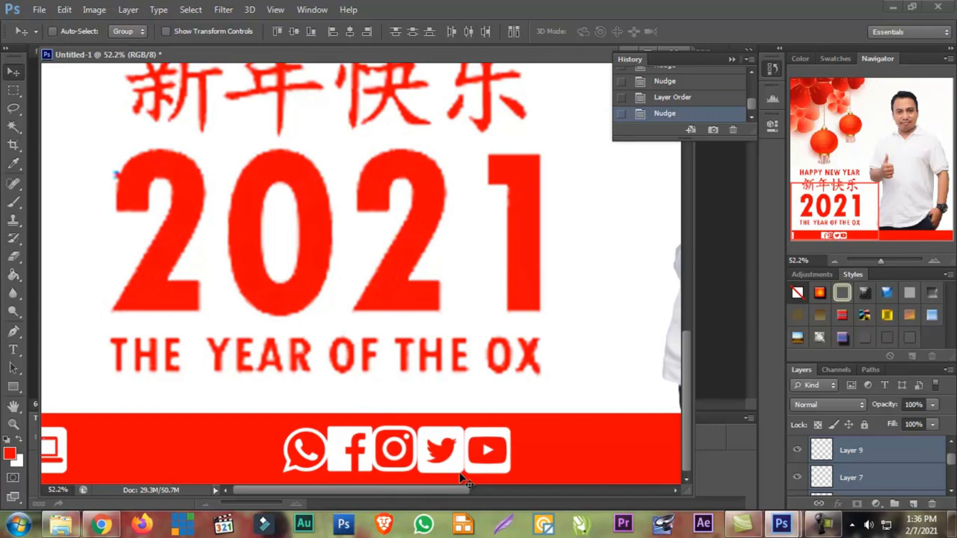
Try nudging the red footer strip on Layer 4 to the right, then revert that nudge
{"action": "right_click", "coordinate": [301, 452]}
{"action": "left_click", "coordinate": [330, 453]}
{"action": "key", "text": "shift+Right"}
{"action": "key", "text": "shift+Right"}
{"action": "key", "text": "shift+Right"}
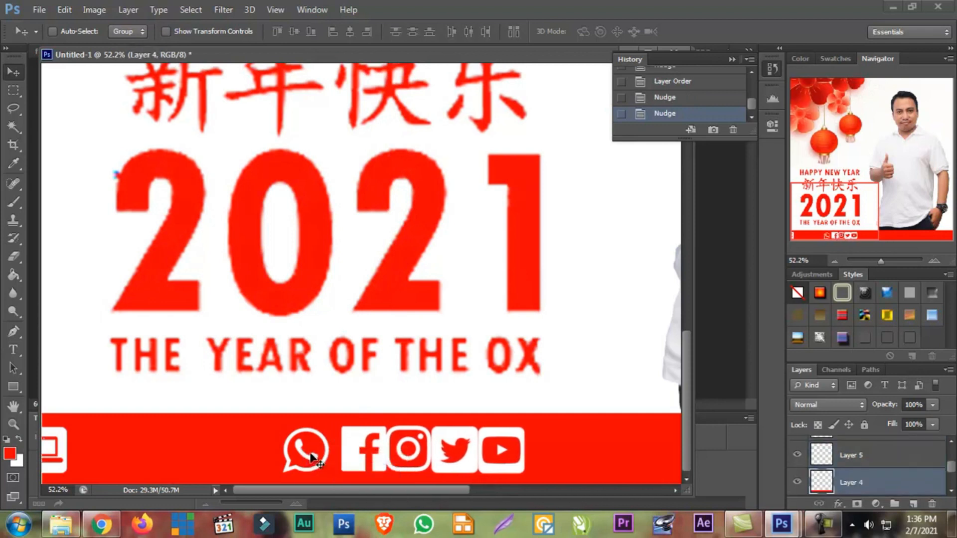
{"action": "key", "text": "shift+Right"}
{"action": "key", "text": "shift+Right"}
{"action": "key", "text": "shift+Right"}
{"action": "key", "text": "shift+Right"}
{"action": "key", "text": "shift+Right"}
{"action": "key", "text": "shift+Right"}
{"action": "key", "text": "shift+Right"}
{"action": "key", "text": "shift+Right"}
{"action": "key", "text": "shift+Right"}
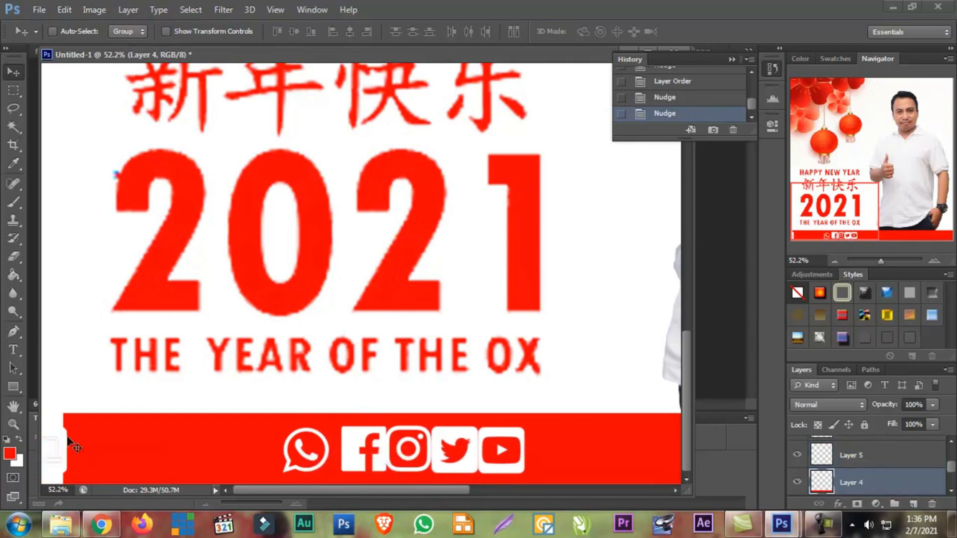
{"action": "left_click", "coordinate": [688, 97]}
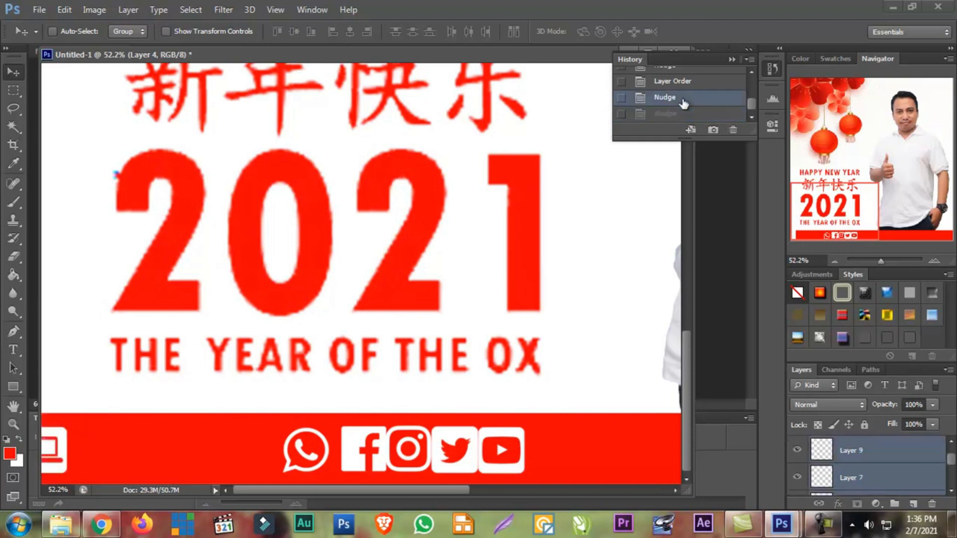
Select the WhatsApp icon on Layer 10 and nudge it right past the YouTube icon to the footer area beneath the man's trousers
{"action": "right_click", "coordinate": [301, 453]}
{"action": "left_click", "coordinate": [342, 391]}
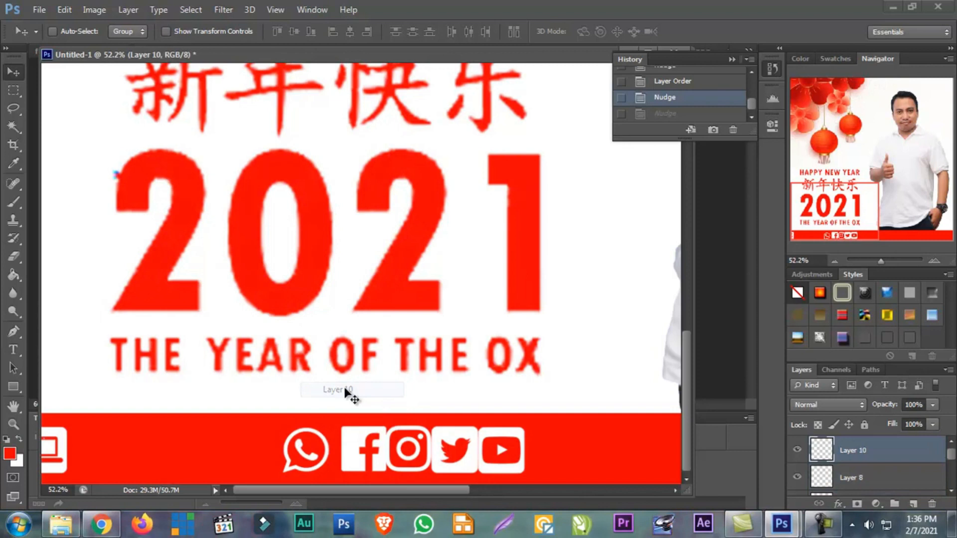
{"action": "key", "text": "shift+Right"}
{"action": "key", "text": "shift+Right"}
{"action": "key", "text": "shift+Right"}
{"action": "key", "text": "shift+Right"}
{"action": "key", "text": "shift+Right"}
{"action": "key", "text": "shift+Right"}
{"action": "key", "text": "shift+Right"}
{"action": "key", "text": "shift+Right"}
{"action": "key", "text": "shift+Right"}
{"action": "key", "text": "shift+Right"}
{"action": "key", "text": "shift+Right"}
{"action": "key", "text": "shift+Right"}
{"action": "key", "text": "shift+Right"}
{"action": "key", "text": "shift+Right"}
{"action": "key", "text": "shift+Right"}
{"action": "key", "text": "shift+Right"}
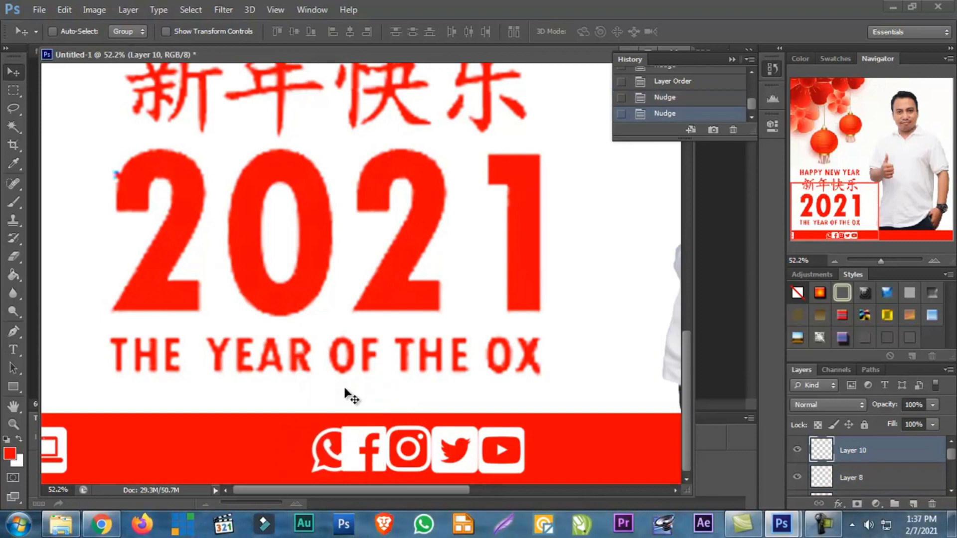
{"action": "key", "text": "shift+Right"}
{"action": "key", "text": "shift+Right"}
{"action": "key", "text": "shift+Right"}
{"action": "key", "text": "shift+Right"}
{"action": "key", "text": "shift+Right"}
{"action": "key", "text": "shift+Right"}
{"action": "key", "text": "shift+Right"}
{"action": "key", "text": "shift+Right"}
{"action": "key", "text": "shift+Right"}
{"action": "key", "text": "shift+Right"}
{"action": "key", "text": "shift+Right"}
{"action": "key", "text": "shift+Right"}
{"action": "key", "text": "shift+Right"}
{"action": "key", "text": "shift+Right"}
{"action": "key", "text": "shift+Right"}
{"action": "key", "text": "shift+Right"}
{"action": "key", "text": "shift+Right"}
{"action": "key", "text": "shift+Right"}
{"action": "key", "text": "shift+Right"}
{"action": "key", "text": "shift+Right"}
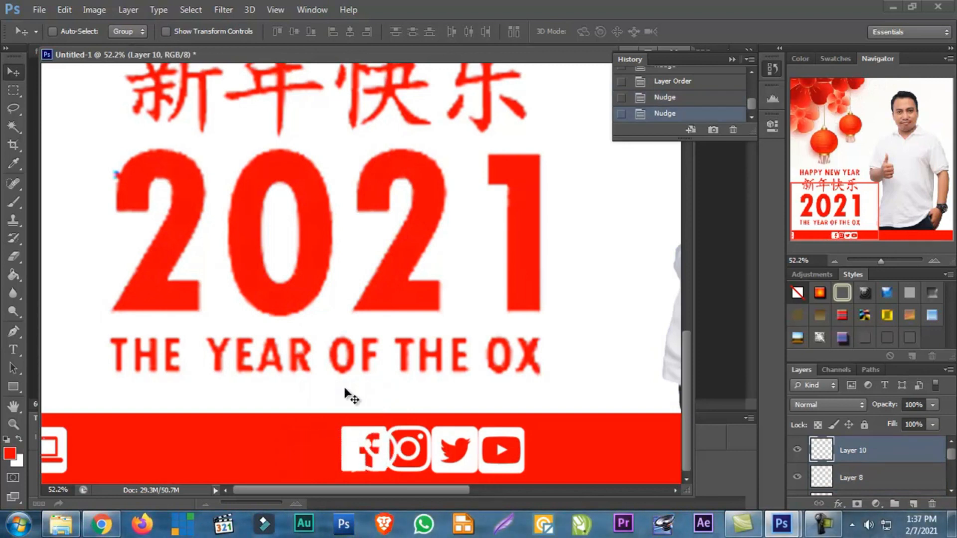
{"action": "key", "text": "shift+Right"}
{"action": "key", "text": "shift+Right"}
{"action": "key", "text": "shift+Right"}
{"action": "key", "text": "shift+Right"}
{"action": "key", "text": "shift+Right"}
{"action": "key", "text": "shift+Right"}
{"action": "key", "text": "shift+Right"}
{"action": "key", "text": "shift+Right"}
{"action": "key", "text": "shift+Right"}
{"action": "key", "text": "shift+Right"}
{"action": "key", "text": "shift+Right"}
{"action": "key", "text": "shift+Right"}
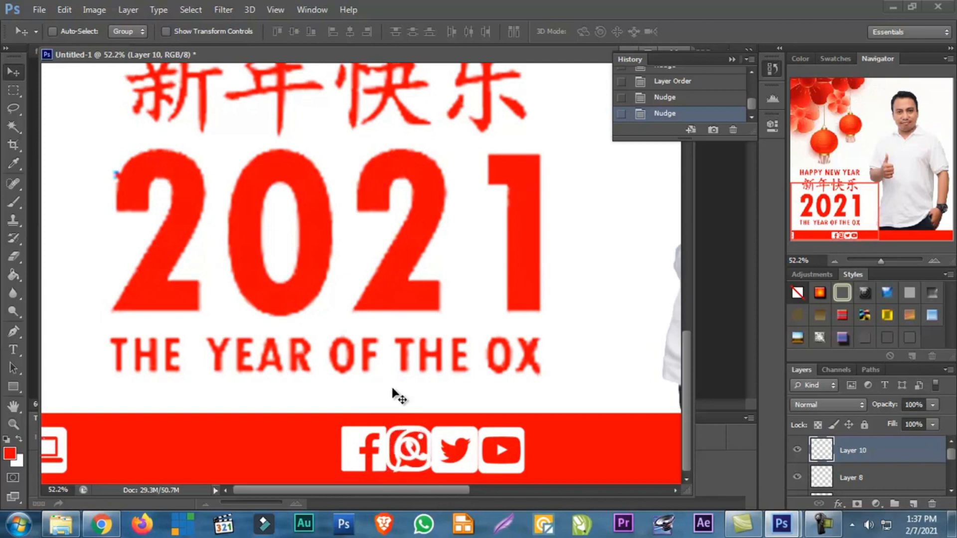
{"action": "key", "text": "shift+Right"}
{"action": "key", "text": "shift+Right"}
{"action": "key", "text": "shift+Right"}
{"action": "key", "text": "shift+Right"}
{"action": "key", "text": "shift+Right"}
{"action": "key", "text": "shift+Right"}
{"action": "key", "text": "shift+Right"}
{"action": "key", "text": "shift+Right"}
{"action": "key", "text": "shift+Right"}
{"action": "key", "text": "shift+Right"}
{"action": "key", "text": "shift+Right"}
{"action": "key", "text": "shift+Right"}
{"action": "key", "text": "shift+Right"}
{"action": "key", "text": "shift+Right"}
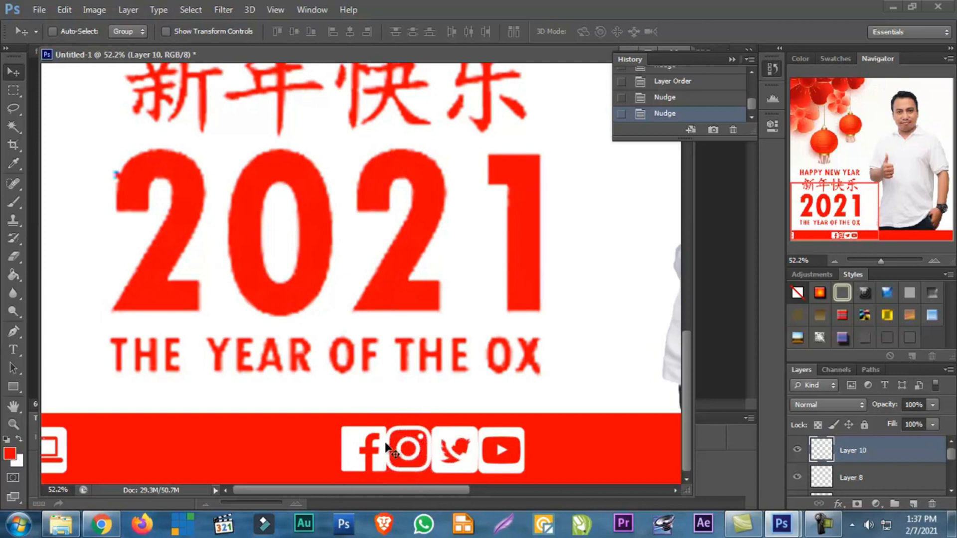
{"action": "key", "text": "shift+Right"}
{"action": "key", "text": "shift+Right"}
{"action": "key", "text": "shift+Right"}
{"action": "key", "text": "shift+Right"}
{"action": "key", "text": "shift+Right"}
{"action": "key", "text": "shift+Right"}
{"action": "key", "text": "shift+Right"}
{"action": "key", "text": "shift+Right"}
{"action": "key", "text": "shift+Right"}
{"action": "key", "text": "shift+Right"}
{"action": "key", "text": "shift+Right"}
{"action": "key", "text": "shift+Right"}
{"action": "key", "text": "shift+Right"}
{"action": "key", "text": "shift+Right"}
{"action": "key", "text": "shift+Right"}
{"action": "key", "text": "shift+Right"}
{"action": "key", "text": "shift+Right"}
{"action": "key", "text": "shift+Right"}
{"action": "key", "text": "shift+Right"}
{"action": "key", "text": "shift+Right"}
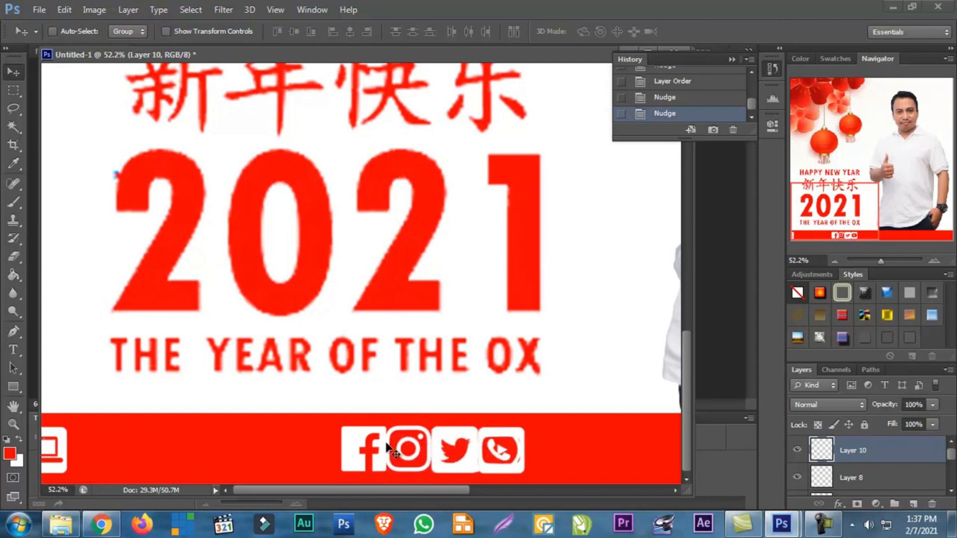
{"action": "key", "text": "shift+Right"}
{"action": "key", "text": "shift+Right"}
{"action": "key", "text": "shift+Right"}
{"action": "key", "text": "shift+Right"}
{"action": "key", "text": "shift+Right"}
{"action": "key", "text": "shift+Right"}
{"action": "key", "text": "shift+Right"}
{"action": "key", "text": "shift+Right"}
{"action": "key", "text": "shift+Right"}
{"action": "key", "text": "shift+Right"}
{"action": "key", "text": "shift+Right"}
{"action": "key", "text": "shift+Right"}
{"action": "key", "text": "shift+Right"}
{"action": "key", "text": "shift+Right"}
{"action": "key", "text": "shift+Right"}
{"action": "key", "text": "shift+Right"}
{"action": "key", "text": "shift+Right"}
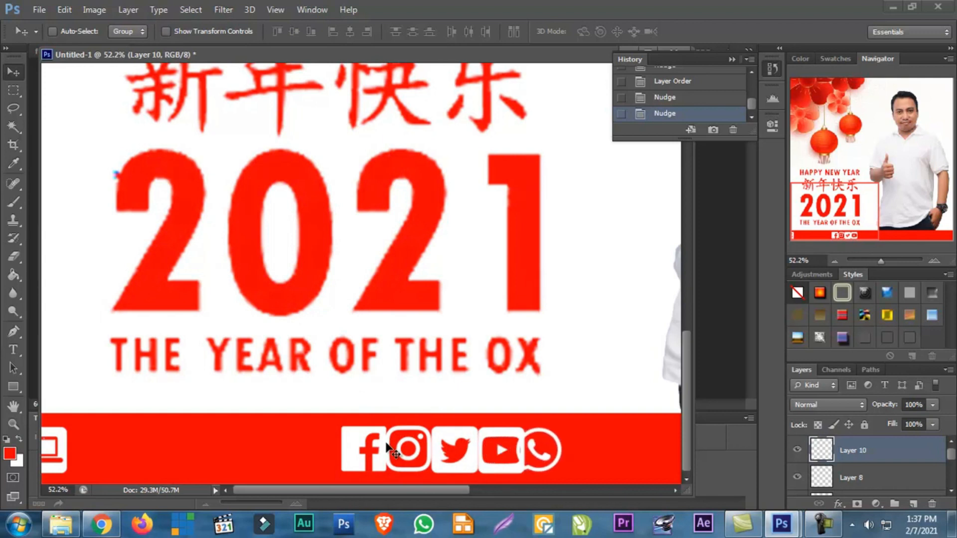
{"action": "key", "text": "shift+Right"}
{"action": "key", "text": "shift+Right"}
{"action": "key", "text": "shift+Right"}
{"action": "key", "text": "shift+Right"}
{"action": "key", "text": "shift+Right"}
{"action": "key", "text": "shift+Right"}
{"action": "key", "text": "shift+Right"}
{"action": "key", "text": "shift+Right"}
{"action": "key", "text": "shift+Right"}
{"action": "key", "text": "shift+Right"}
{"action": "key", "text": "shift+Right"}
{"action": "key", "text": "shift+Right"}
{"action": "key", "text": "shift+Right"}
{"action": "key", "text": "shift+Right"}
{"action": "key", "text": "shift+Right"}
{"action": "key", "text": "shift+Right"}
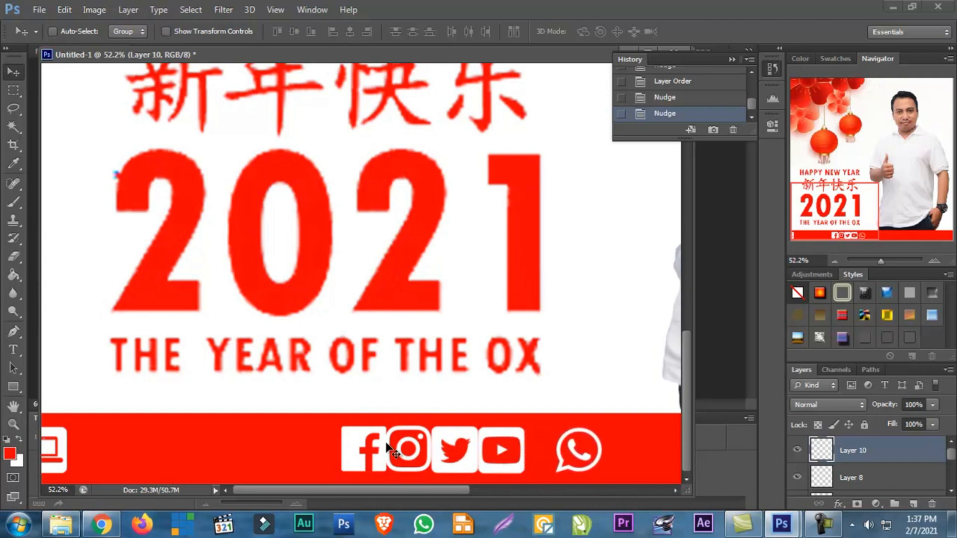
{"action": "key", "text": "shift+Right"}
{"action": "key", "text": "shift+Right"}
{"action": "key", "text": "shift+Right"}
{"action": "key", "text": "shift+Right"}
{"action": "key", "text": "shift+Right"}
{"action": "key", "text": "shift+Right"}
{"action": "key", "text": "shift+Right"}
{"action": "key", "text": "shift+Right"}
{"action": "key", "text": "shift+Right"}
{"action": "key", "text": "shift+Right"}
{"action": "key", "text": "shift+Right"}
{"action": "key", "text": "shift+Right"}
{"action": "key", "text": "shift+Right"}
{"action": "key", "text": "shift+Right"}
{"action": "key", "text": "shift+Right"}
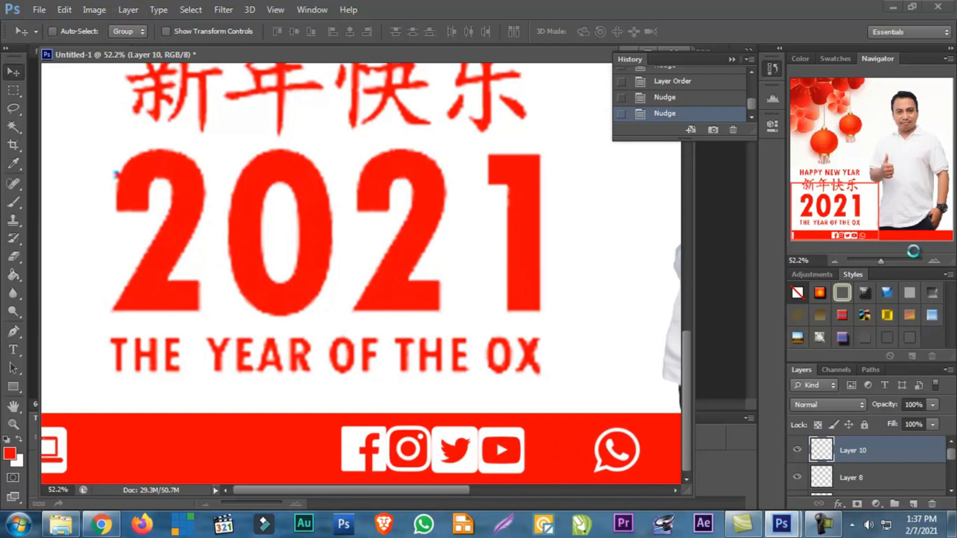
{"action": "key", "text": "shift+Right"}
{"action": "key", "text": "shift+Right"}
{"action": "key", "text": "shift+Right"}
{"action": "key", "text": "shift+Right"}
{"action": "key", "text": "shift+Right"}
{"action": "key", "text": "shift+Right"}
{"action": "key", "text": "shift+Right"}
{"action": "key", "text": "shift+Right"}
{"action": "left_click_drag", "start_coordinate": [881, 261], "coordinate": [878, 265]}
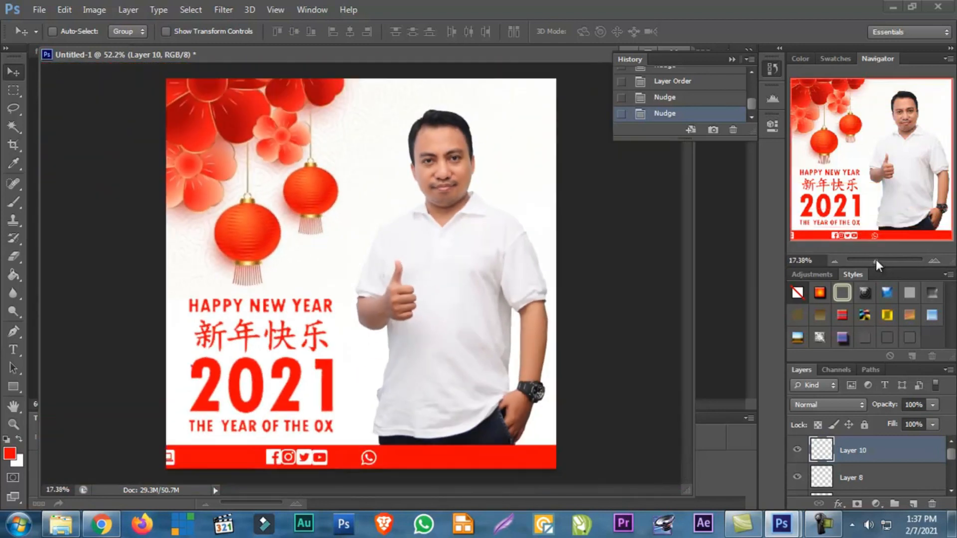
{"action": "key", "text": "shift+Right"}
{"action": "key", "text": "shift+Right"}
{"action": "key", "text": "shift+Right"}
{"action": "key", "text": "shift+Right"}
{"action": "key", "text": "shift+Right"}
{"action": "key", "text": "shift+Right"}
{"action": "key", "text": "shift+Right"}
{"action": "key", "text": "shift+Right"}
{"action": "key", "text": "shift+Right"}
{"action": "key", "text": "shift+Right"}
{"action": "key", "text": "shift+Right"}
{"action": "key", "text": "shift+Right"}
{"action": "key", "text": "shift+Right"}
{"action": "key", "text": "shift+Right"}
{"action": "key", "text": "shift+Right"}
{"action": "key", "text": "shift+Right"}
{"action": "key", "text": "shift+Right"}
{"action": "key", "text": "shift+Right"}
{"action": "key", "text": "shift+Right"}
{"action": "key", "text": "shift+Right"}
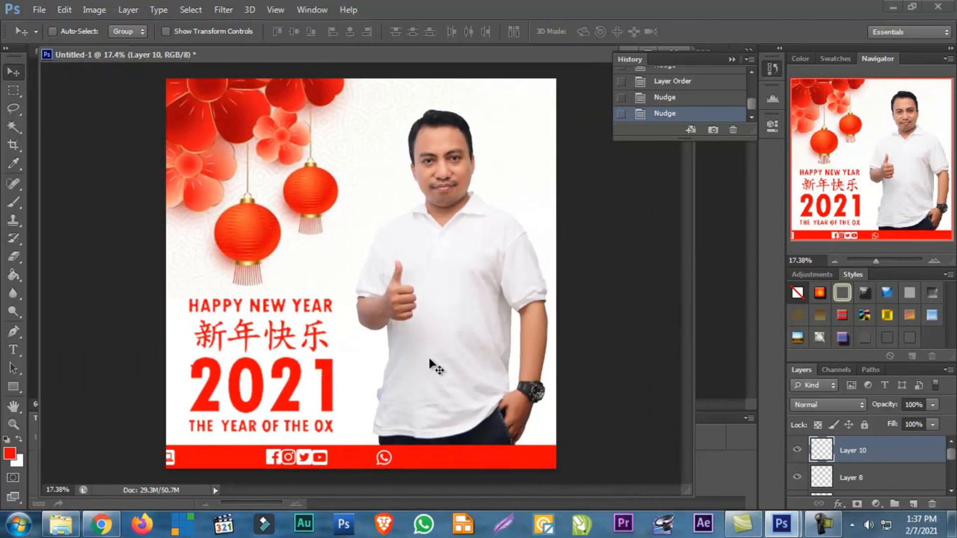
{"action": "key", "text": "shift+Right"}
{"action": "key", "text": "shift+Right"}
{"action": "key", "text": "shift+Right"}
{"action": "key", "text": "shift+Right"}
{"action": "key", "text": "shift+Right"}
{"action": "key", "text": "shift+Right"}
{"action": "key", "text": "shift+Right"}
{"action": "key", "text": "shift+Right"}
{"action": "key", "text": "shift+Right"}
{"action": "key", "text": "shift+Right"}
{"action": "key", "text": "shift+Right"}
{"action": "key", "text": "shift+Right"}
{"action": "key", "text": "shift+Right"}
{"action": "key", "text": "shift+Right"}
{"action": "key", "text": "shift+Right"}
{"action": "key", "text": "shift+Right"}
{"action": "key", "text": "shift+Right"}
{"action": "key", "text": "shift+Right"}
{"action": "key", "text": "shift+Right"}
{"action": "key", "text": "shift+Right"}
{"action": "key", "text": "shift+Right"}
{"action": "key", "text": "shift+Right"}
{"action": "key", "text": "shift+Right"}
{"action": "key", "text": "shift+Right"}
{"action": "key", "text": "shift+Right"}
{"action": "key", "text": "shift+Right"}
{"action": "key", "text": "shift+Right"}
Select the four icon layers from Facebook to YouTube and nudge them right, beneath the end of the "THE YEAR OF THE OX" line
{"action": "right_click", "coordinate": [301, 459]}
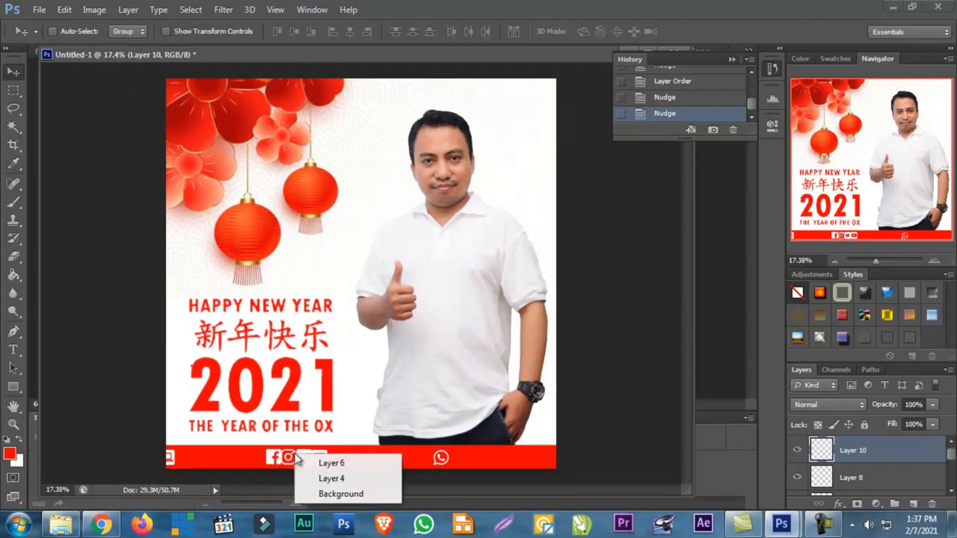
{"action": "left_click", "coordinate": [315, 461]}
{"action": "left_click", "coordinate": [860, 454]}
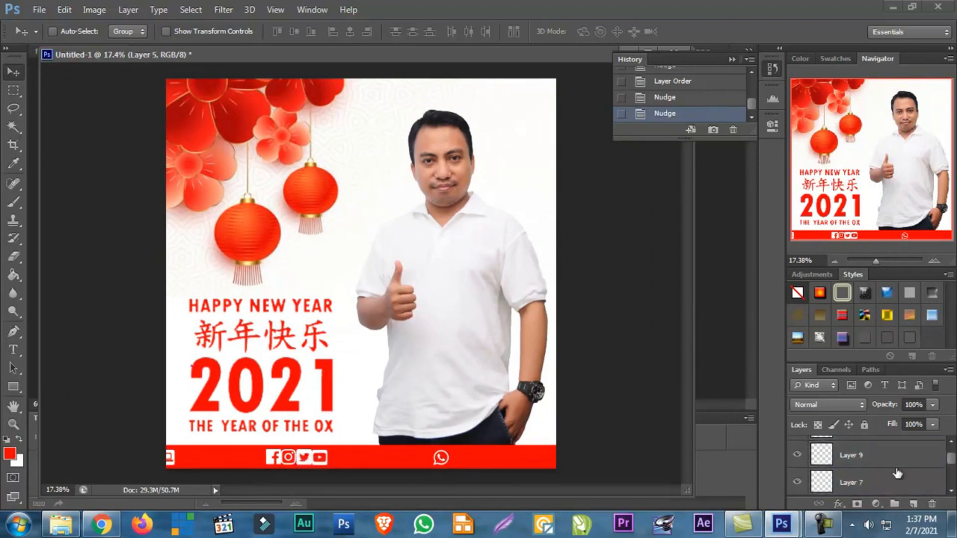
{"action": "left_click", "coordinate": [881, 460], "text": "shift"}
{"action": "key", "text": "shift+Right"}
{"action": "key", "text": "shift+Right"}
{"action": "key", "text": "shift+Right"}
{"action": "key", "text": "shift+Right"}
{"action": "key", "text": "shift+Right"}
{"action": "key", "text": "shift+Right"}
{"action": "key", "text": "shift+Right"}
{"action": "key", "text": "shift+Right"}
{"action": "key", "text": "shift+Right"}
{"action": "key", "text": "shift+Right"}
{"action": "key", "text": "shift+Right"}
{"action": "key", "text": "shift+Right"}
{"action": "key", "text": "shift+Right"}
{"action": "key", "text": "shift+Right"}
{"action": "key", "text": "shift+Right"}
{"action": "key", "text": "shift+Right"}
{"action": "key", "text": "shift+Right"}
{"action": "key", "text": "shift+Right"}
{"action": "key", "text": "shift+Right"}
{"action": "key", "text": "shift+Right"}
{"action": "key", "text": "shift+Right"}
{"action": "key", "text": "shift+Right"}
{"action": "key", "text": "shift+Right"}
{"action": "key", "text": "shift+Right"}
{"action": "key", "text": "shift+Right"}
{"action": "key", "text": "shift+Right"}
{"action": "key", "text": "shift+Right"}
{"action": "key", "text": "shift+Right"}
{"action": "key", "text": "shift+Right"}
{"action": "key", "text": "shift+Right"}
{"action": "key", "text": "shift+Right"}
Try nudging Layer 4 with the red footer strip to the right, then nudge it back left
{"action": "right_click", "coordinate": [182, 459]}
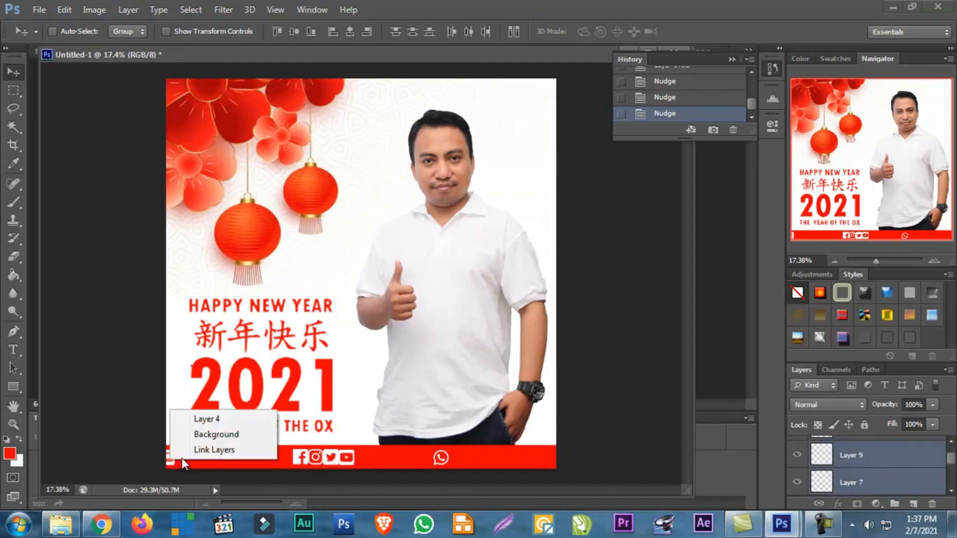
{"action": "left_click", "coordinate": [206, 419]}
{"action": "key", "text": "shift+Right"}
{"action": "key", "text": "shift+Right"}
{"action": "key", "text": "shift+Right"}
{"action": "key", "text": "shift+Right"}
{"action": "key", "text": "shift+Right"}
{"action": "key", "text": "shift+Right"}
{"action": "key", "text": "shift+Right"}
{"action": "key", "text": "shift+Right"}
{"action": "key", "text": "shift+Right"}
{"action": "key", "text": "shift+Right"}
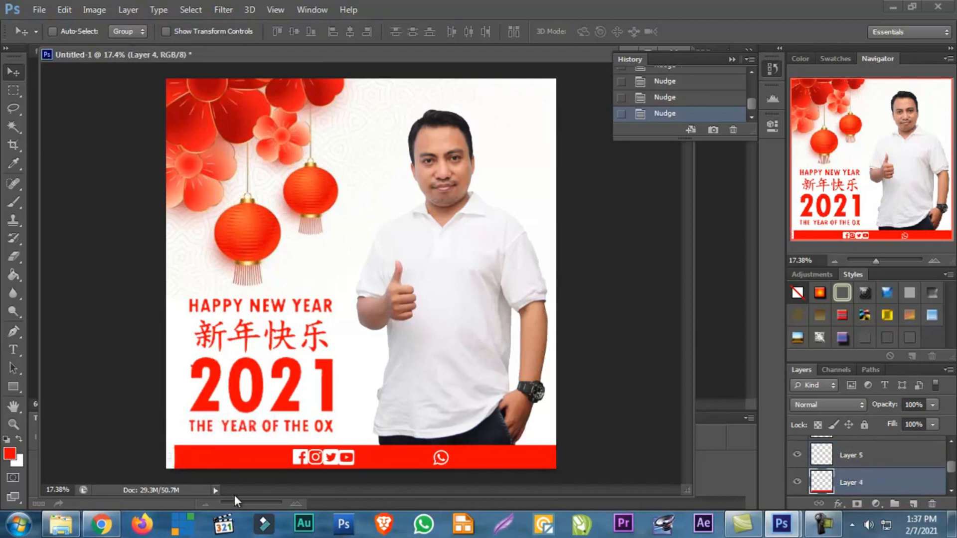
{"action": "key", "text": "shift+Left"}
{"action": "key", "text": "shift+Left"}
{"action": "key", "text": "shift+Left"}
{"action": "key", "text": "shift+Left"}
{"action": "key", "text": "shift+Left"}
{"action": "key", "text": "shift+Left"}
{"action": "key", "text": "shift+Left"}
{"action": "key", "text": "shift+Left"}
{"action": "key", "text": "shift+Left"}
{"action": "key", "text": "shift+Left"}
Move the laptop icon on Layer 8 right so it sits fully inside the left end of the footer strip
{"action": "right_click", "coordinate": [171, 458]}
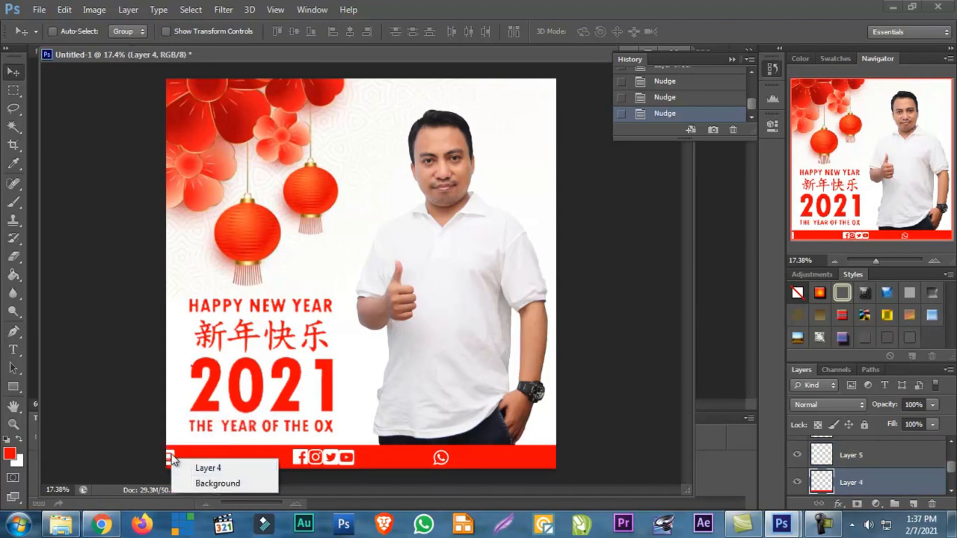
{"action": "right_click", "coordinate": [175, 451]}
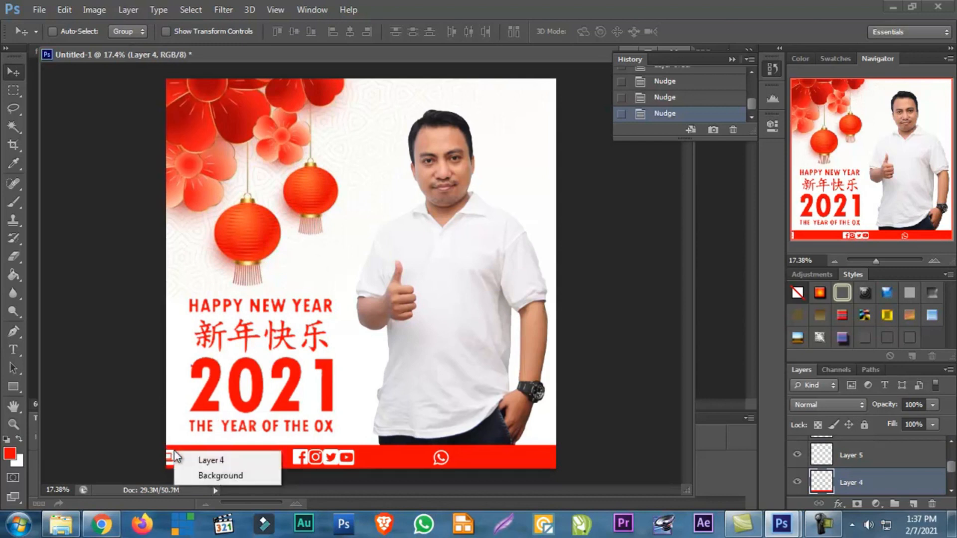
{"action": "right_click", "coordinate": [169, 452]}
{"action": "left_click", "coordinate": [182, 457]}
{"action": "left_click_drag", "start_coordinate": [182, 460], "coordinate": [185, 458]}
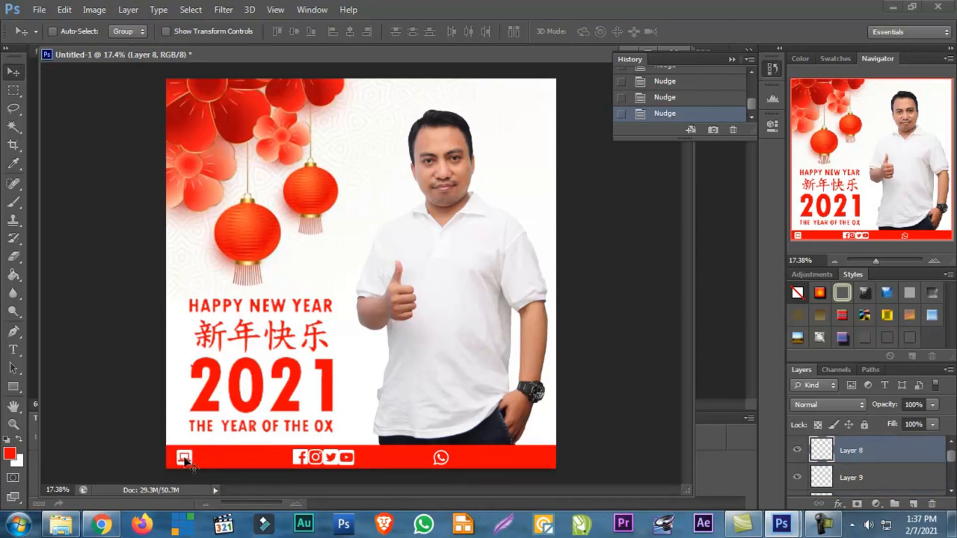
Nudge the laptop icon on Layer 8 slightly left within the red footer strip
{"action": "key", "text": "Left"}
{"action": "key", "text": "Left"}
Start a 12 pt black horizontal text line just right of the laptop icon in the red footer strip, beginning with "Ar"
{"action": "left_click", "coordinate": [11, 352]}
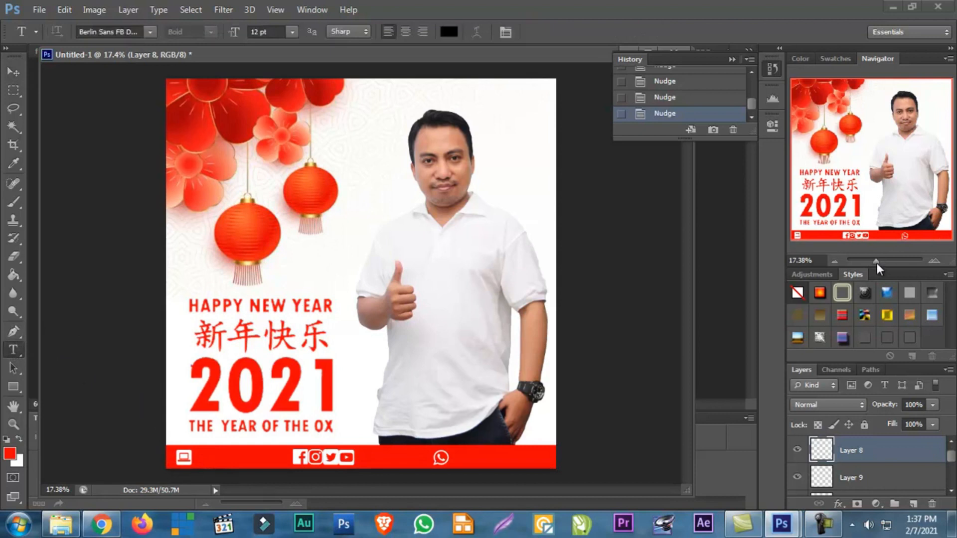
{"action": "left_click_drag", "start_coordinate": [877, 263], "coordinate": [880, 262]}
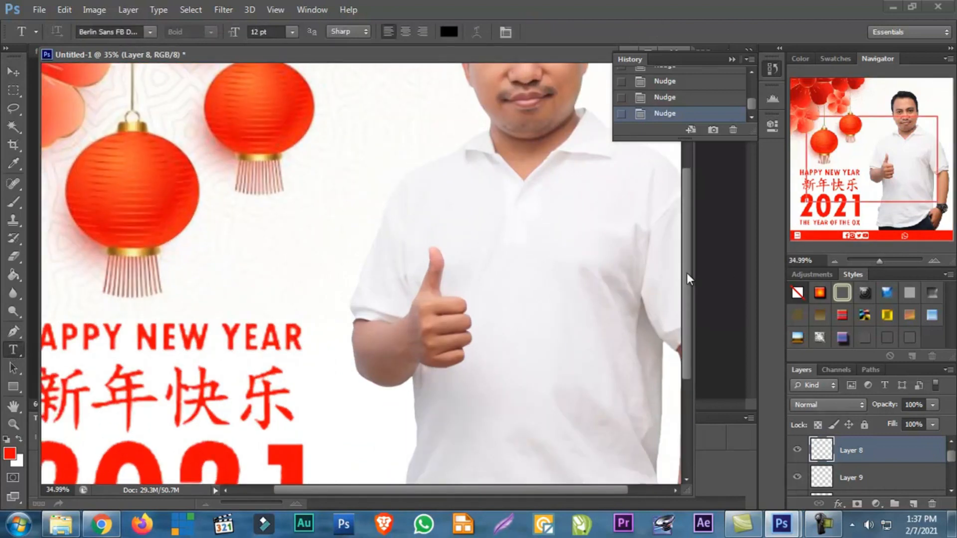
{"action": "scroll", "coordinate": [687, 273], "scroll_direction": "down", "scroll_amount": 3}
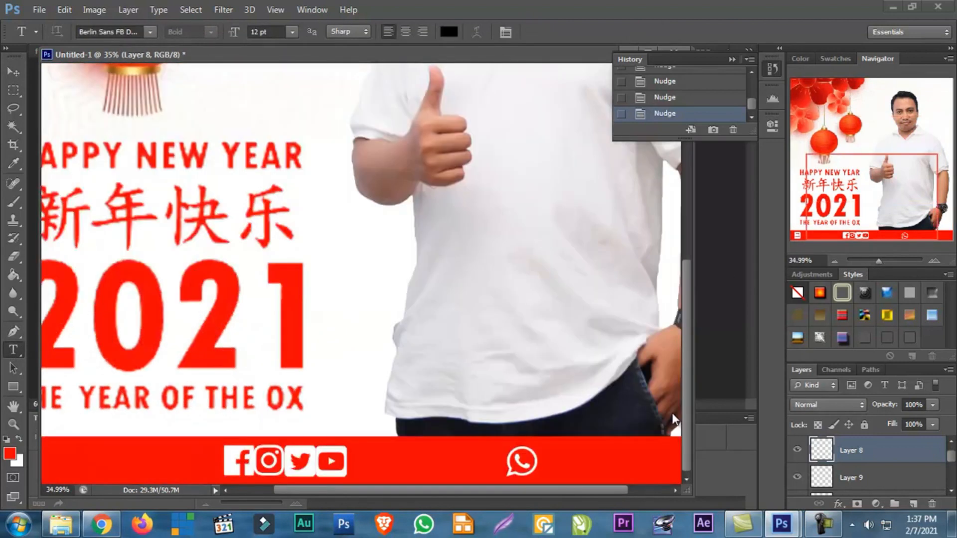
{"action": "left_click", "coordinate": [10, 353]}
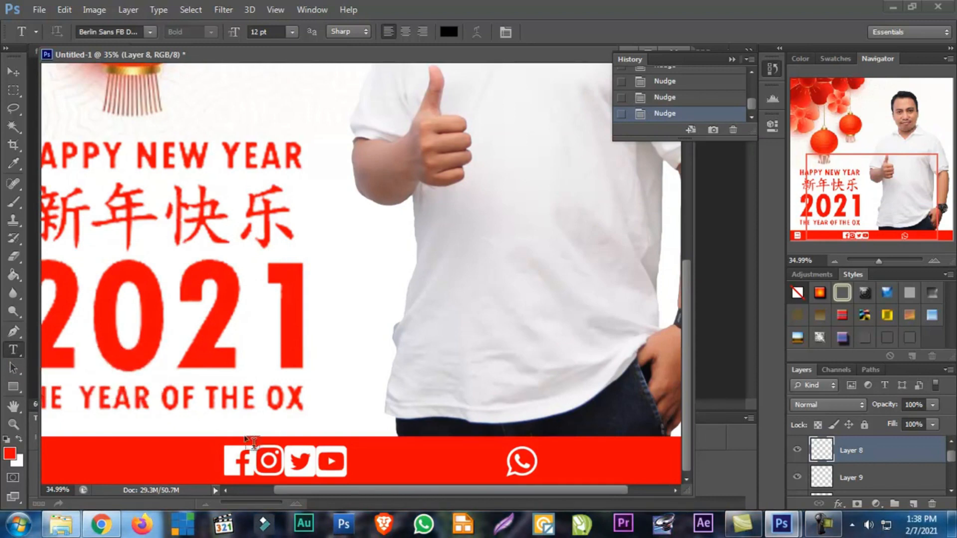
{"action": "left_click_drag", "start_coordinate": [330, 489], "coordinate": [199, 483]}
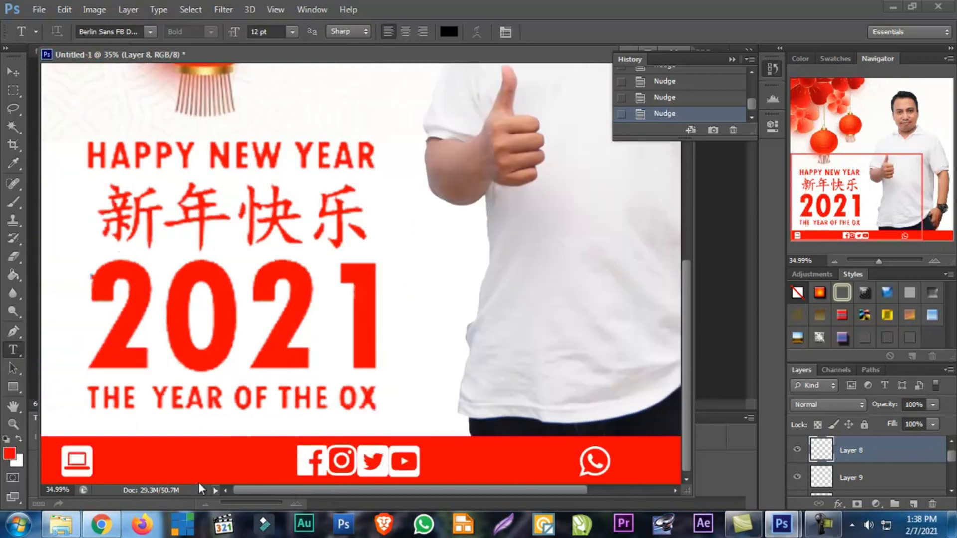
{"action": "left_click", "coordinate": [102, 458]}
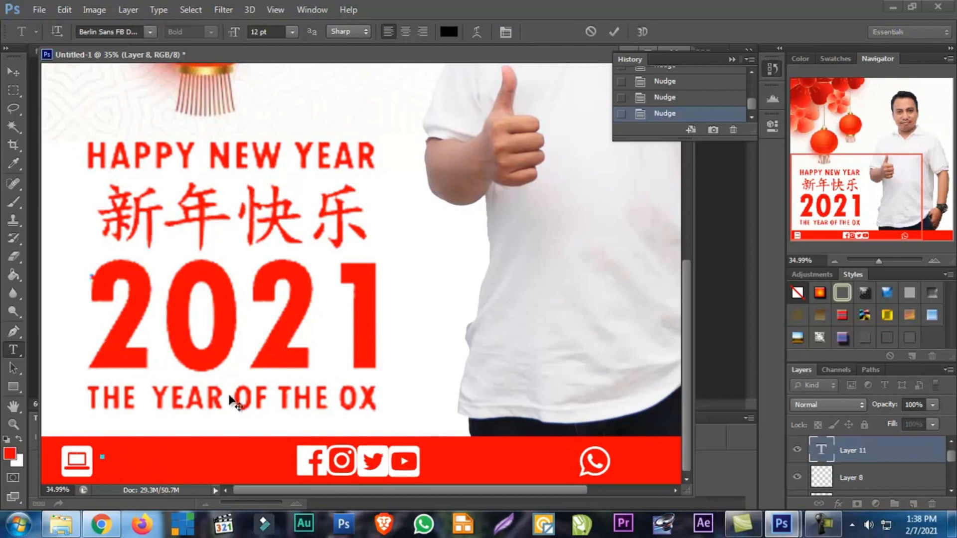
{"action": "type", "text": "Ar"}
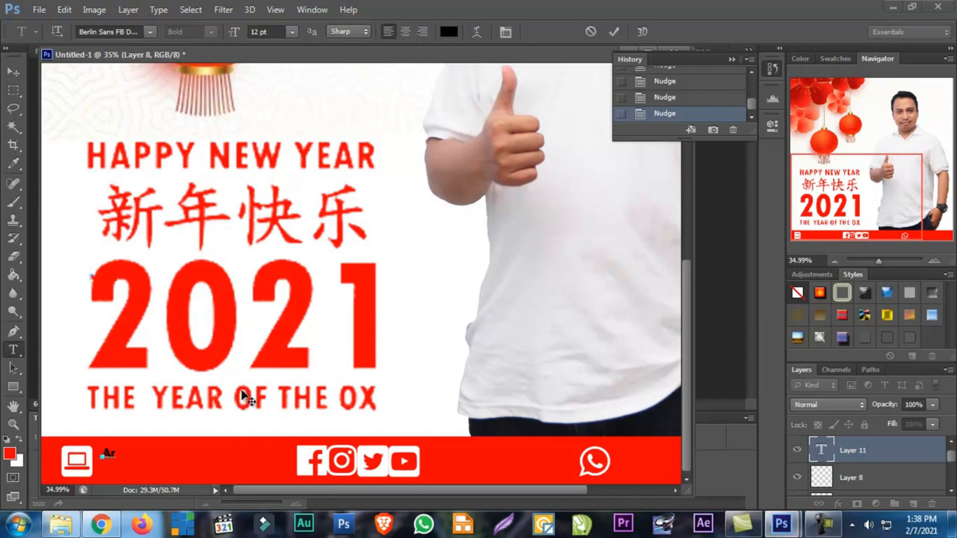
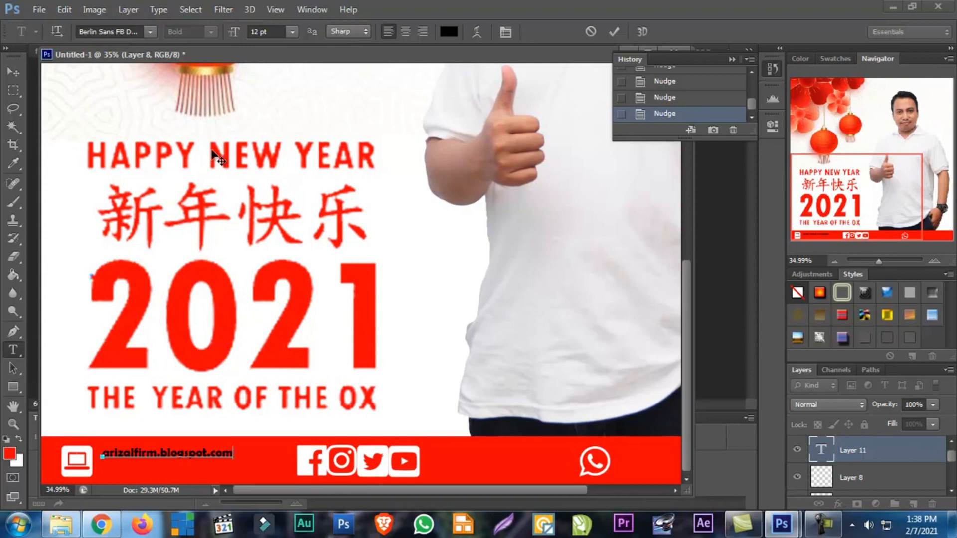
Change the blog address text beside the laptop icon to the Arial font and commit it
{"action": "key", "text": "ctrl+a"}
{"action": "left_click", "coordinate": [150, 32]}
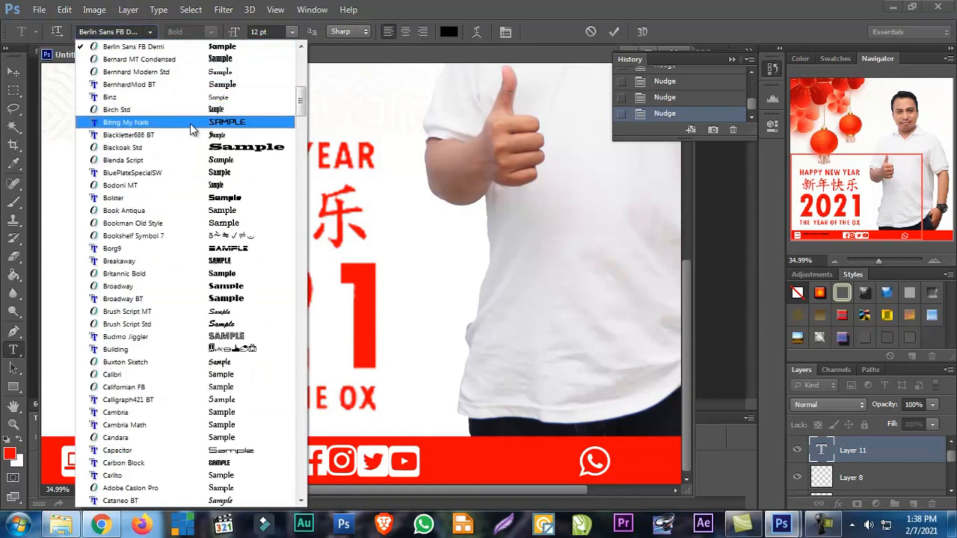
{"action": "left_click", "coordinate": [127, 29]}
{"action": "left_click", "coordinate": [127, 29]}
{"action": "left_click", "coordinate": [127, 29]}
{"action": "left_click", "coordinate": [127, 28]}
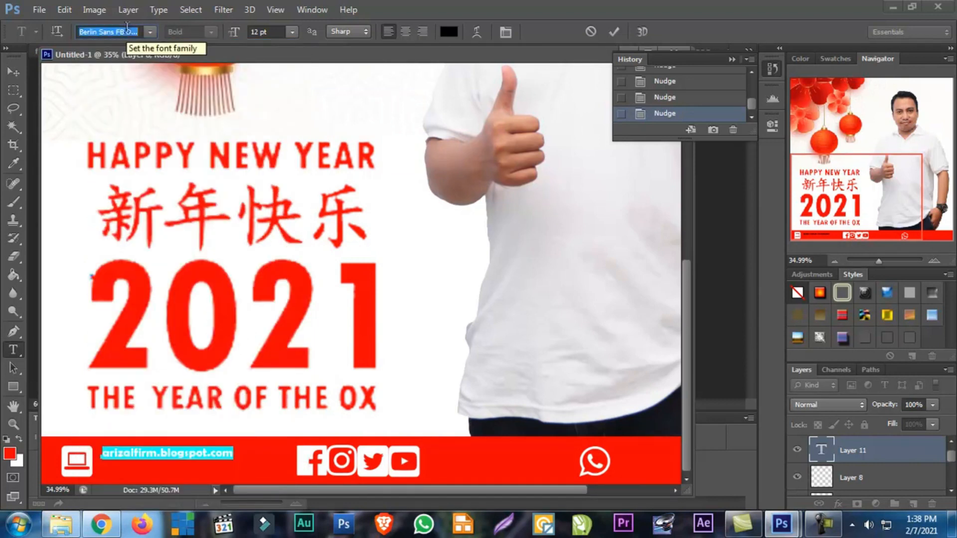
{"action": "type", "text": "Arial"}
{"action": "key", "text": "Return"}
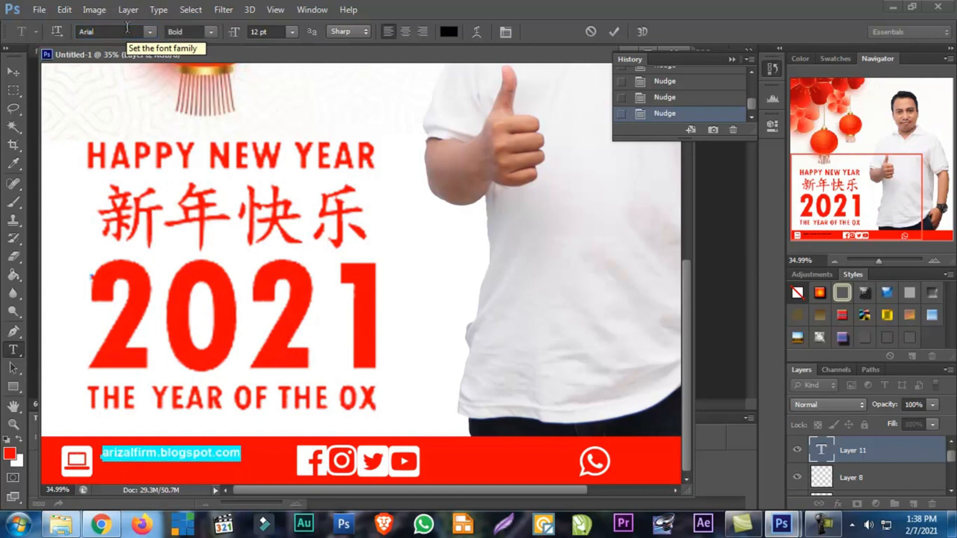
{"action": "left_click", "coordinate": [13, 73]}
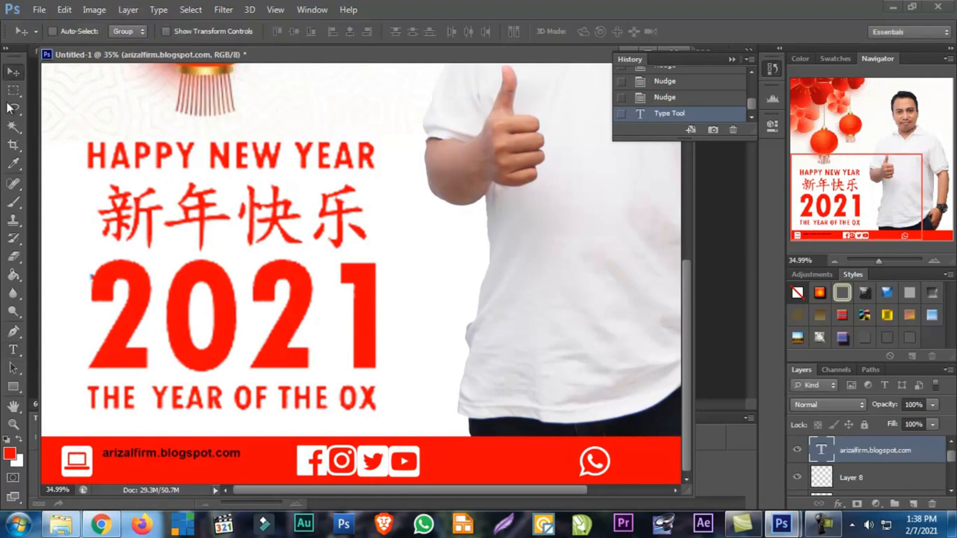
Set the blog address text's font style to Regular
{"action": "left_click", "coordinate": [14, 349]}
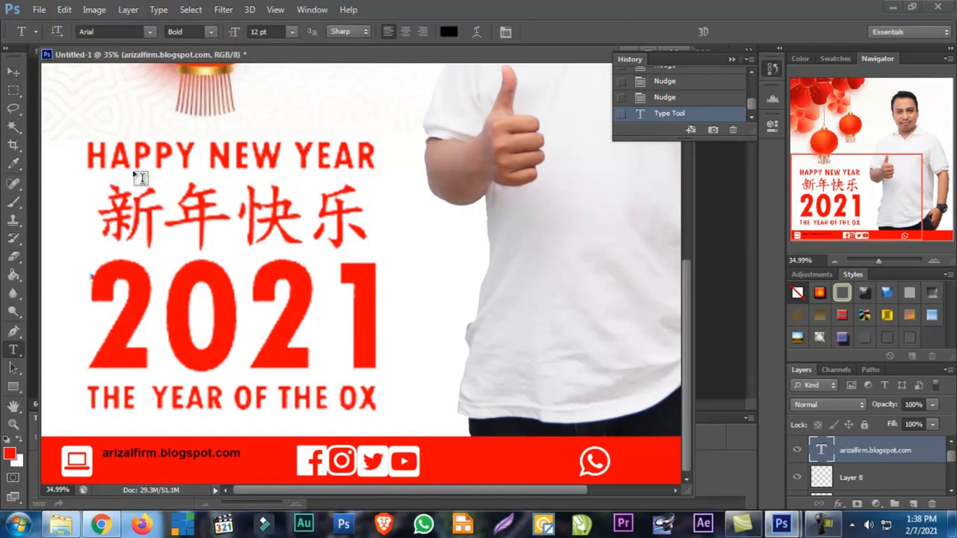
{"action": "left_click", "coordinate": [192, 34]}
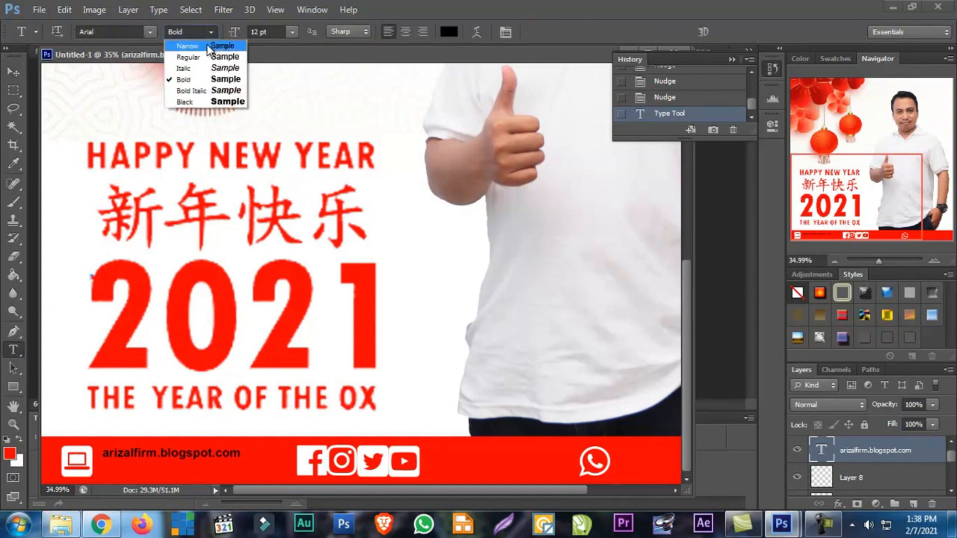
{"action": "left_click", "coordinate": [210, 59]}
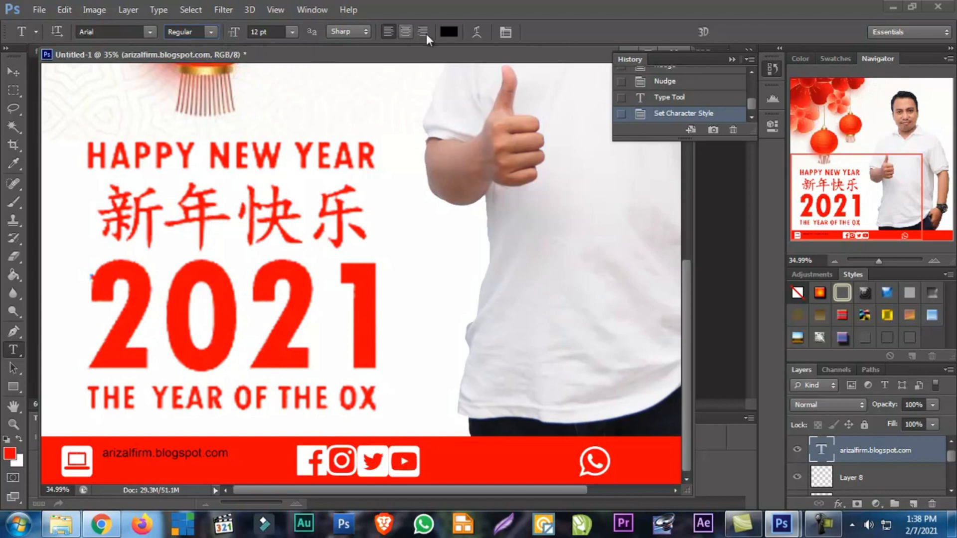
{"action": "left_click", "coordinate": [505, 32]}
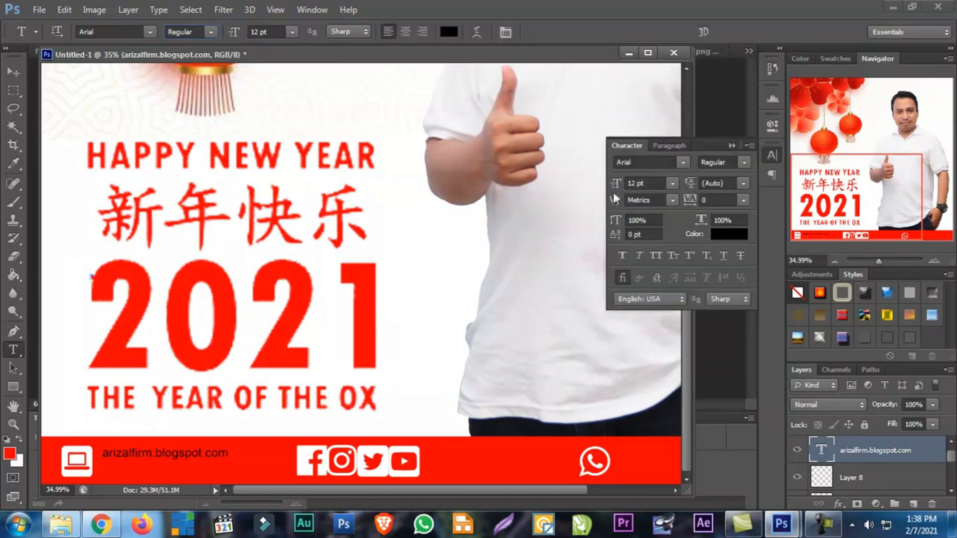
{"action": "left_click", "coordinate": [642, 258]}
{"action": "left_click", "coordinate": [637, 257]}
{"action": "left_click", "coordinate": [749, 146]}
{"action": "left_click", "coordinate": [711, 142]}
{"action": "left_click", "coordinate": [504, 33]}
{"action": "left_click", "coordinate": [504, 34]}
{"action": "left_click", "coordinate": [504, 34]}
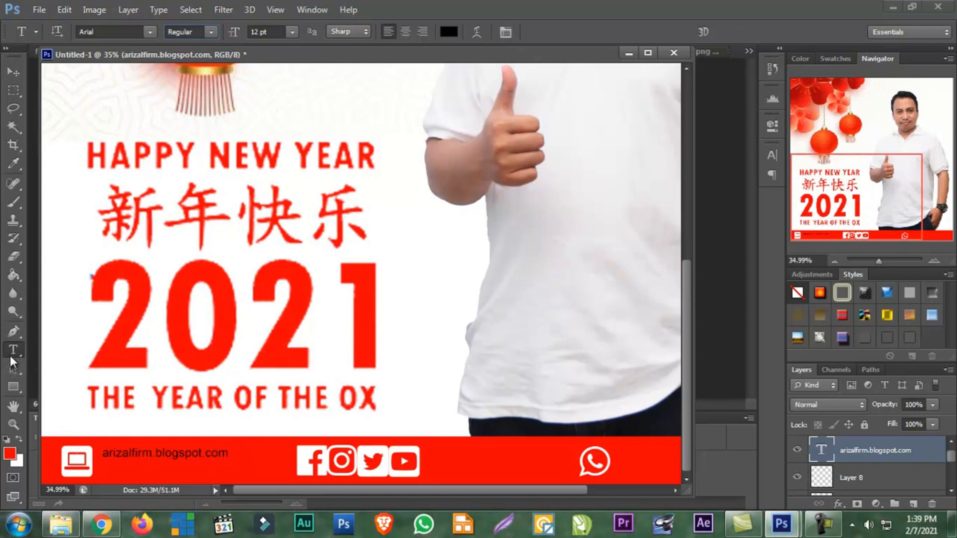
Append the full name and the phone number after the blog address, separated by wide gaps, and commit the text
{"action": "left_click", "coordinate": [218, 454]}
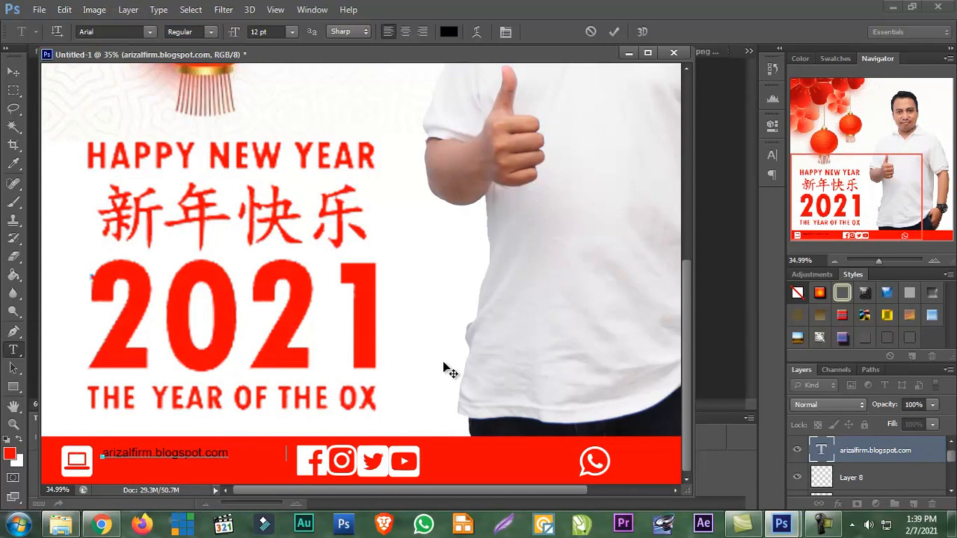
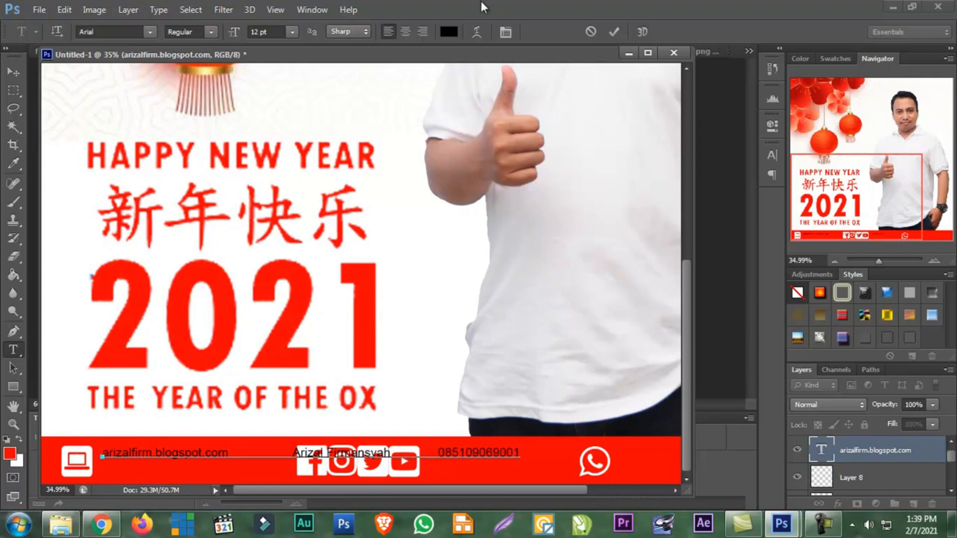
{"action": "left_click", "coordinate": [17, 70]}
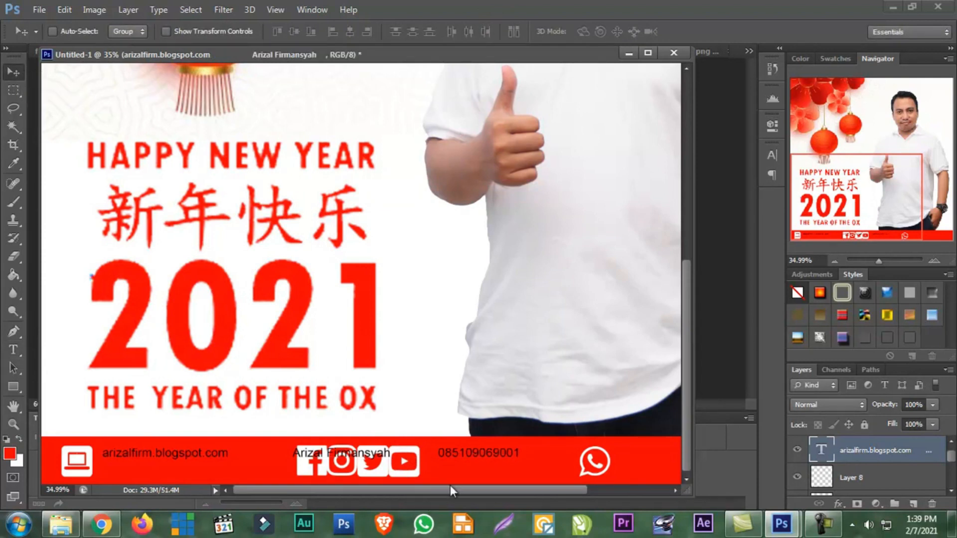
Scale up the contact text line until it spans the red footer strip, and nudge it down to centre it vertically
{"action": "mouse_move", "coordinate": [453, 486]}
{"action": "left_mouse_down"}
{"action": "mouse_move", "coordinate": [544, 486]}
{"action": "mouse_move", "coordinate": [439, 497]}
{"action": "left_mouse_up"}
{"action": "left_click_drag", "start_coordinate": [874, 260], "coordinate": [877, 261]}
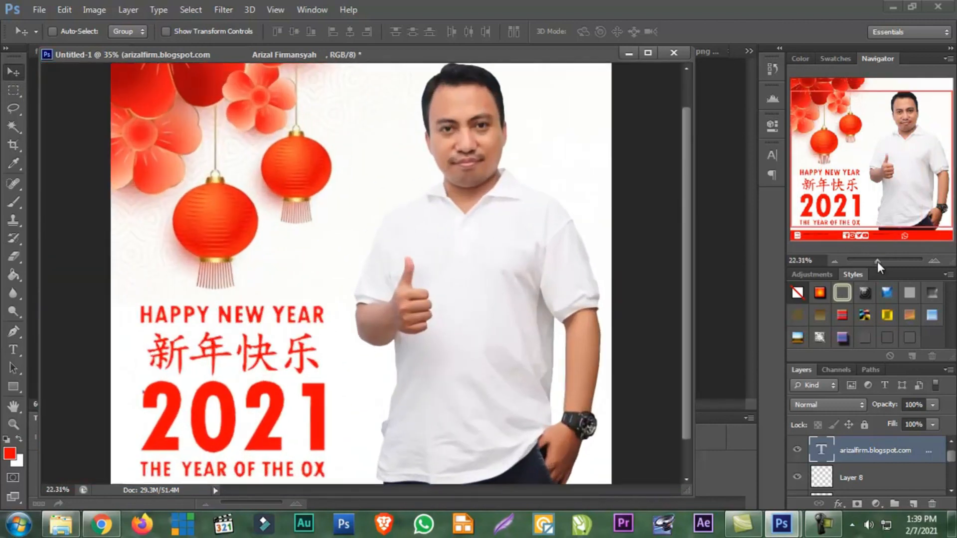
{"action": "scroll", "coordinate": [685, 369], "scroll_direction": "down", "scroll_amount": 2}
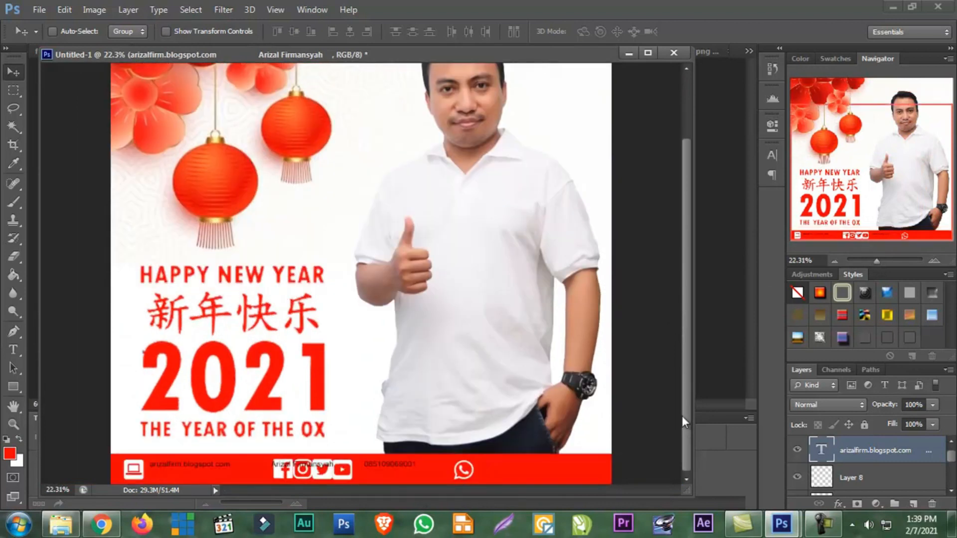
{"action": "key", "text": "ctrl+t"}
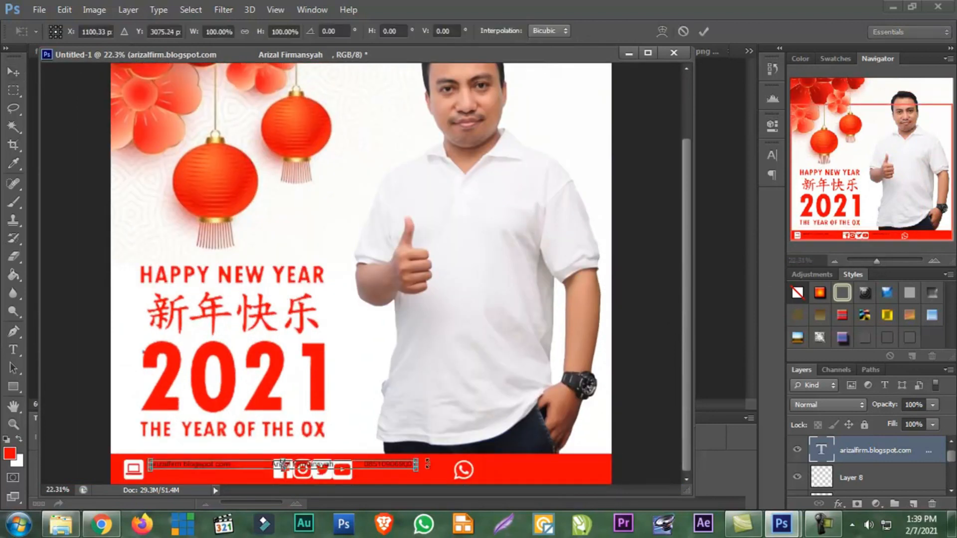
{"action": "left_click_drag", "start_coordinate": [418, 471], "coordinate": [594, 511]}
{"action": "key", "text": "Return"}
{"action": "key", "text": "shift+Down"}
{"action": "key", "text": "shift+Down"}
{"action": "key", "text": "shift+Down"}
{"action": "key", "text": "shift+Up"}
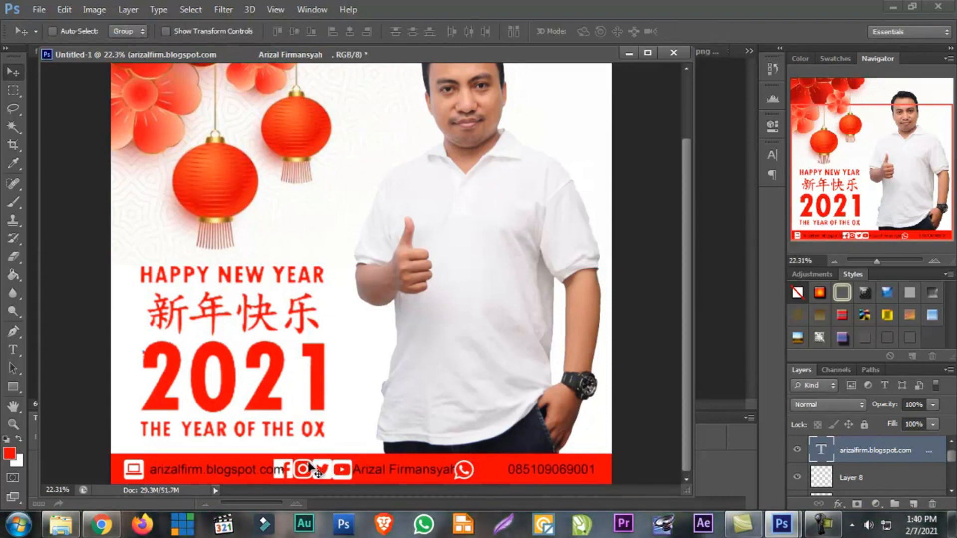
Examine the footer icon layers, selecting Layer 8 and Layer 5 and toggling Layer 5's visibility to identify its icon
{"action": "right_click", "coordinate": [143, 474]}
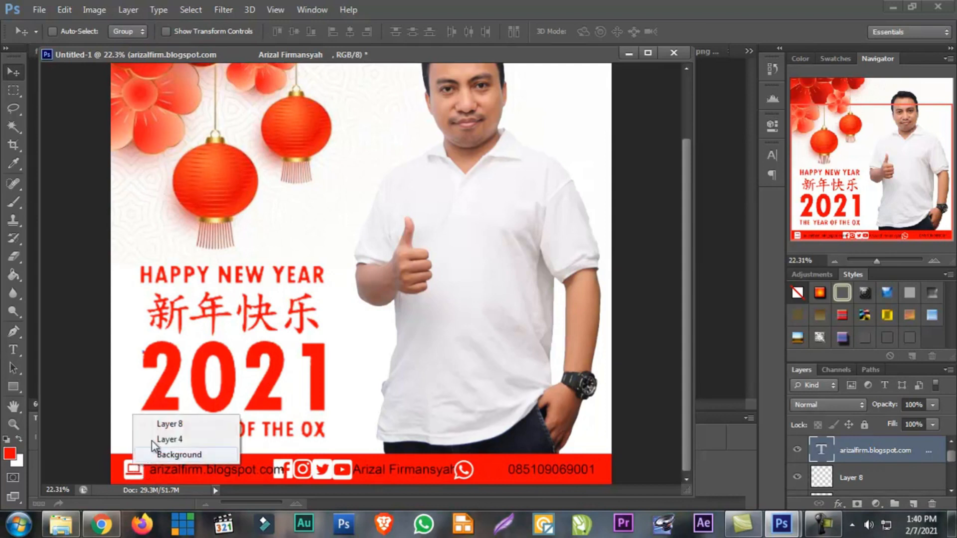
{"action": "left_click", "coordinate": [169, 422]}
{"action": "scroll", "coordinate": [845, 474], "scroll_direction": "down", "scroll_amount": 3}
{"action": "scroll", "coordinate": [845, 474], "scroll_direction": "up", "scroll_amount": 1}
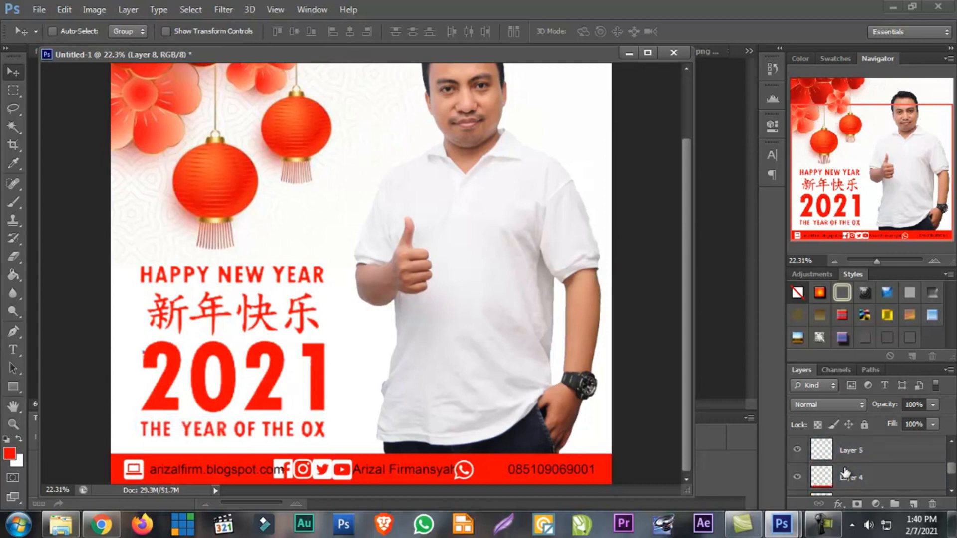
{"action": "left_click", "coordinate": [844, 452]}
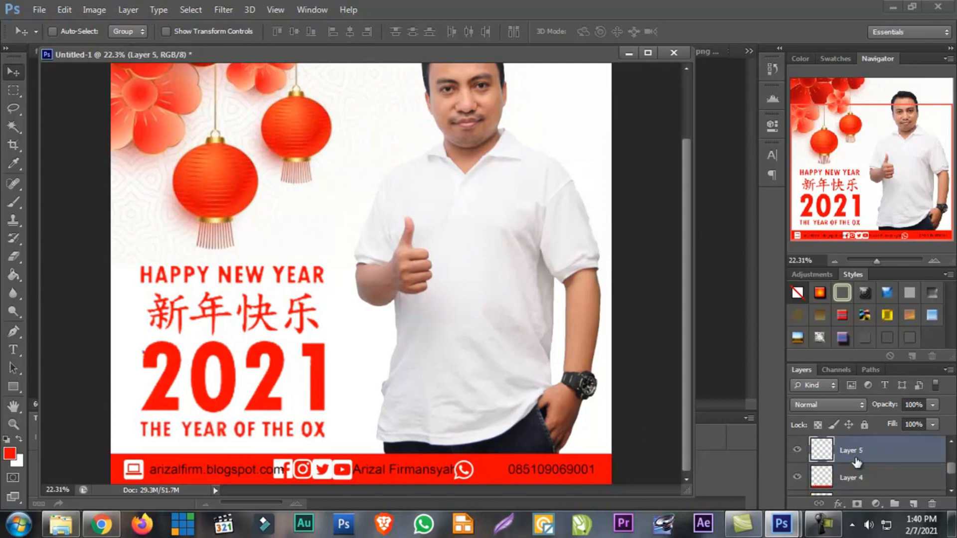
{"action": "left_click", "coordinate": [796, 451]}
{"action": "left_click", "coordinate": [796, 450]}
Move the contact text layer above Layer 10 in the layer stack and check it by toggling its visibility
{"action": "scroll", "coordinate": [880, 479], "scroll_direction": "up", "scroll_amount": 3}
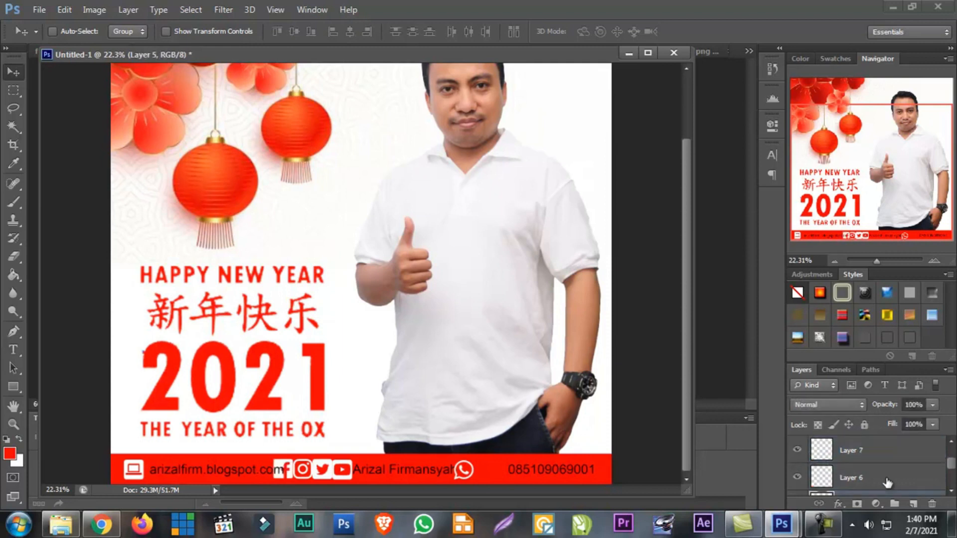
{"action": "scroll", "coordinate": [881, 480], "scroll_direction": "up", "scroll_amount": 1}
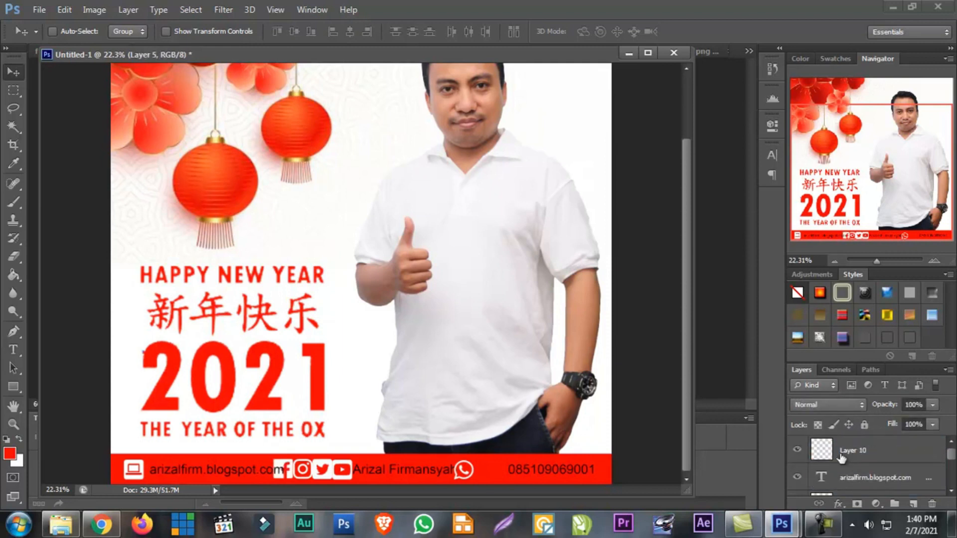
{"action": "left_click_drag", "start_coordinate": [858, 482], "coordinate": [848, 447]}
{"action": "left_click", "coordinate": [847, 476]}
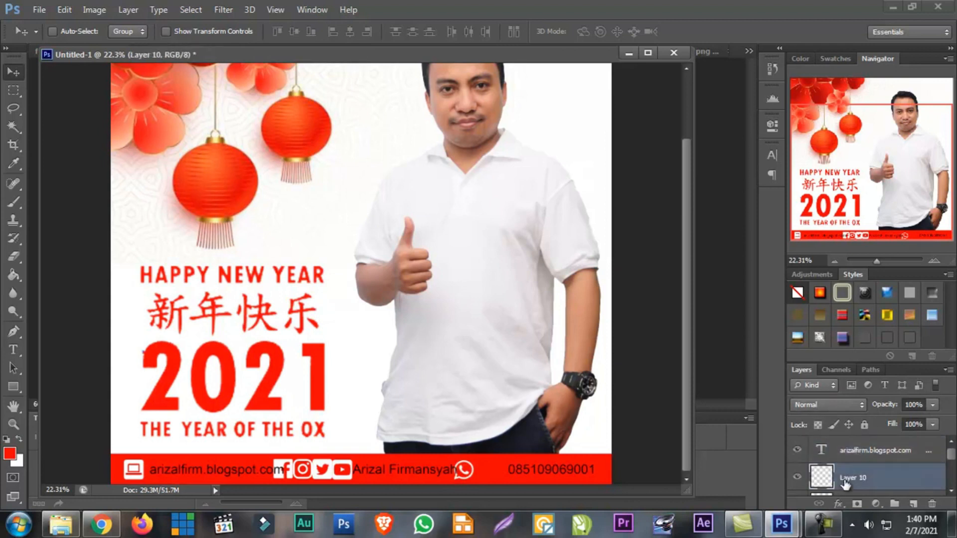
{"action": "left_click", "coordinate": [797, 449]}
{"action": "left_click", "coordinate": [797, 449]}
Enlarge the layer list and look through the icon layers below Layer 10
{"action": "scroll", "coordinate": [861, 466], "scroll_direction": "down", "scroll_amount": 2}
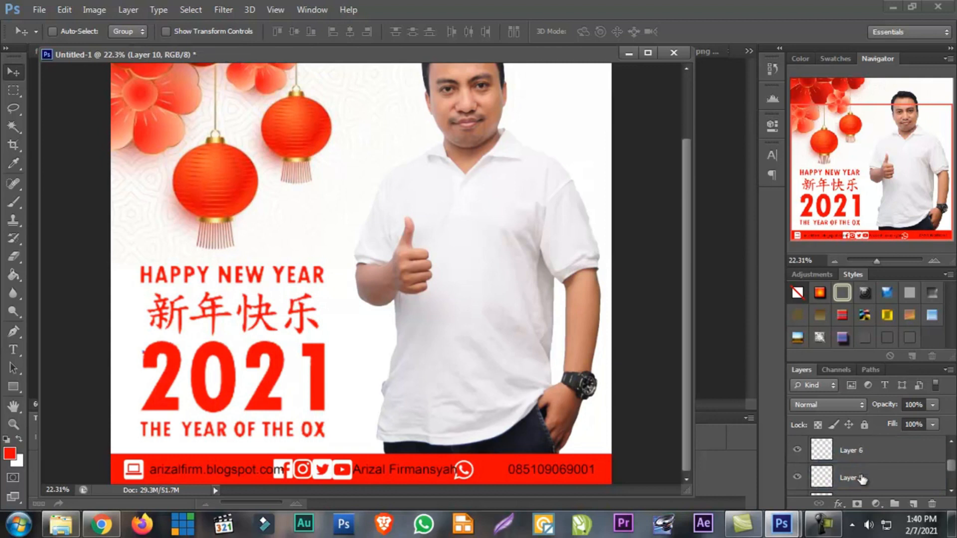
{"action": "scroll", "coordinate": [861, 479], "scroll_direction": "up", "scroll_amount": 4}
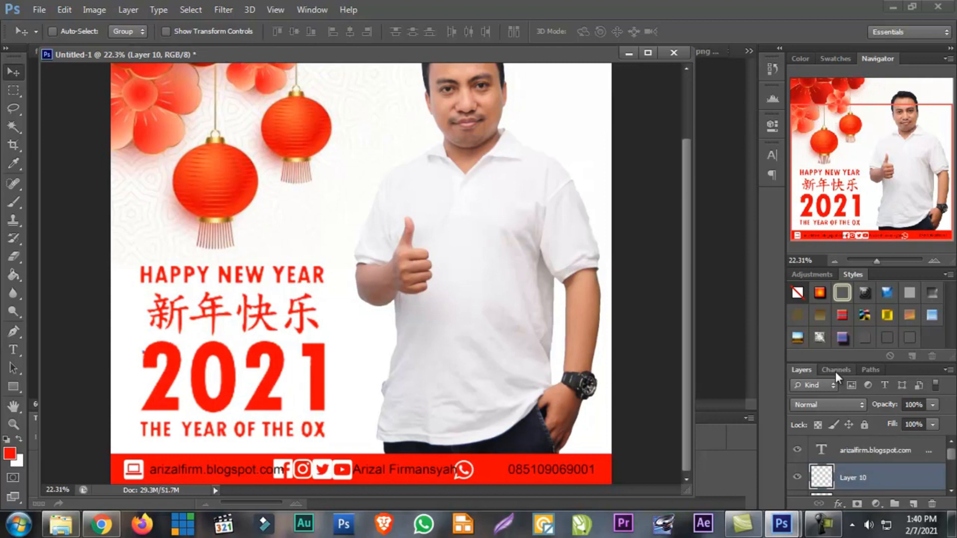
{"action": "left_click_drag", "start_coordinate": [835, 361], "coordinate": [836, 288]}
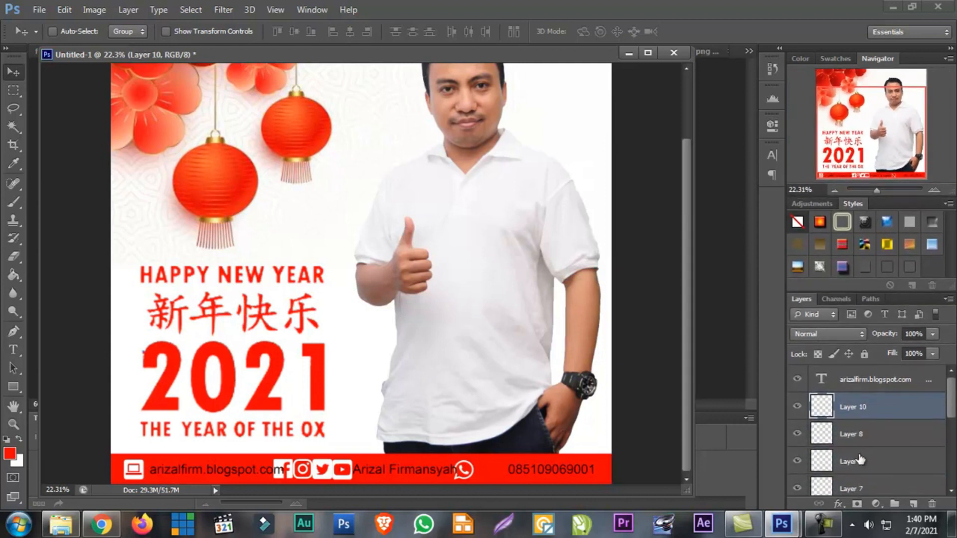
{"action": "scroll", "coordinate": [859, 458], "scroll_direction": "down", "scroll_amount": 5}
{"action": "scroll", "coordinate": [859, 457], "scroll_direction": "up", "scroll_amount": 3}
{"action": "scroll", "coordinate": [859, 457], "scroll_direction": "up", "scroll_amount": 1}
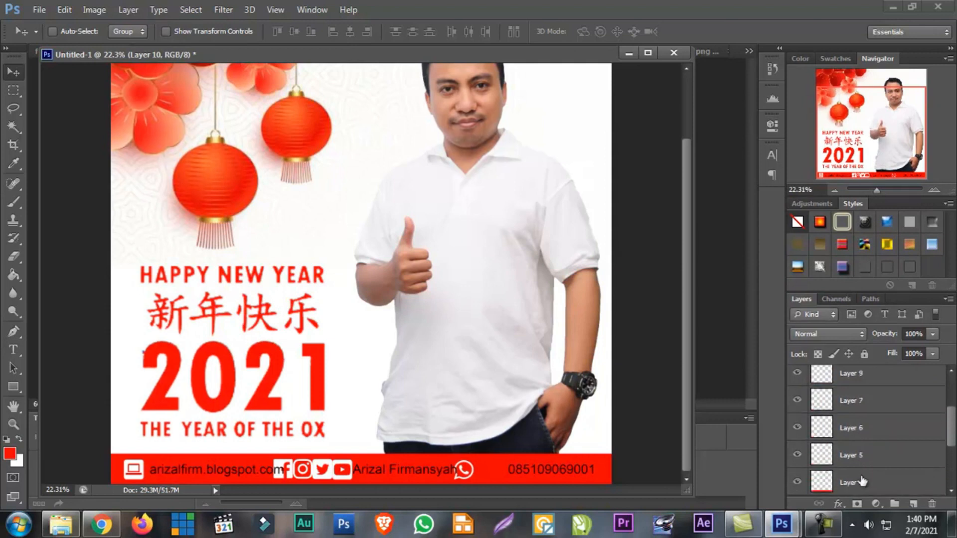
Scale the icons on Layer 10 through Layer 5 together to about 75.5% and nudge them right in the footer strip
{"action": "left_click", "coordinate": [851, 456], "text": "shift"}
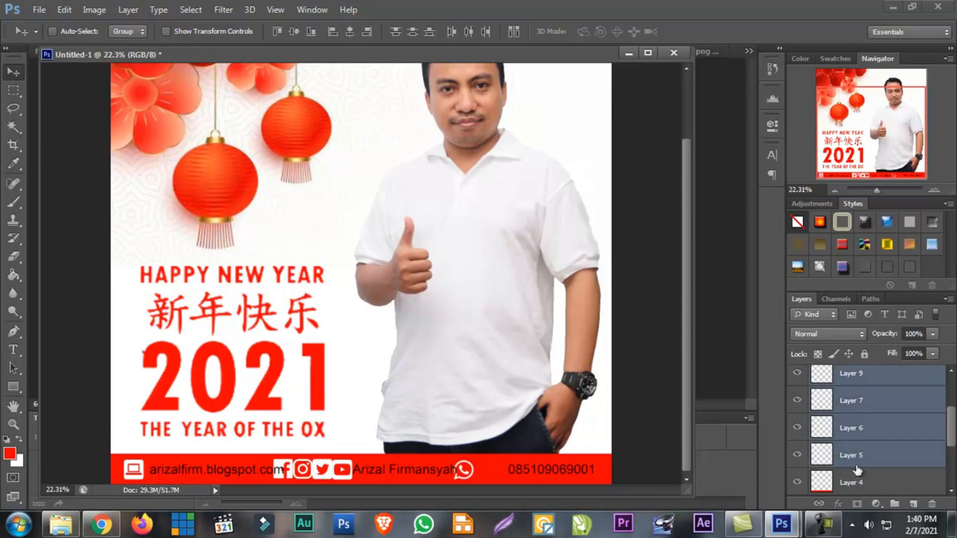
{"action": "scroll", "coordinate": [865, 415], "scroll_direction": "up", "scroll_amount": 2}
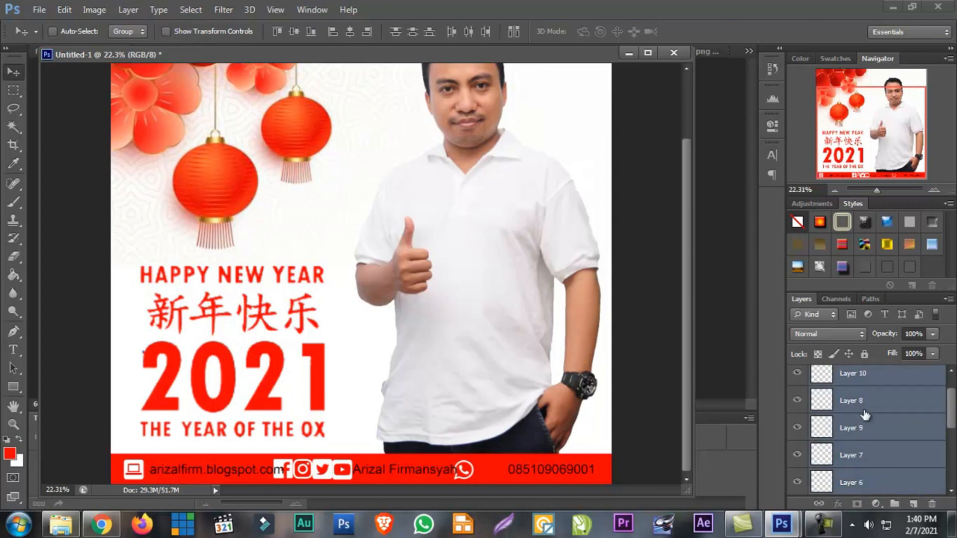
{"action": "scroll", "coordinate": [864, 415], "scroll_direction": "up", "scroll_amount": 1}
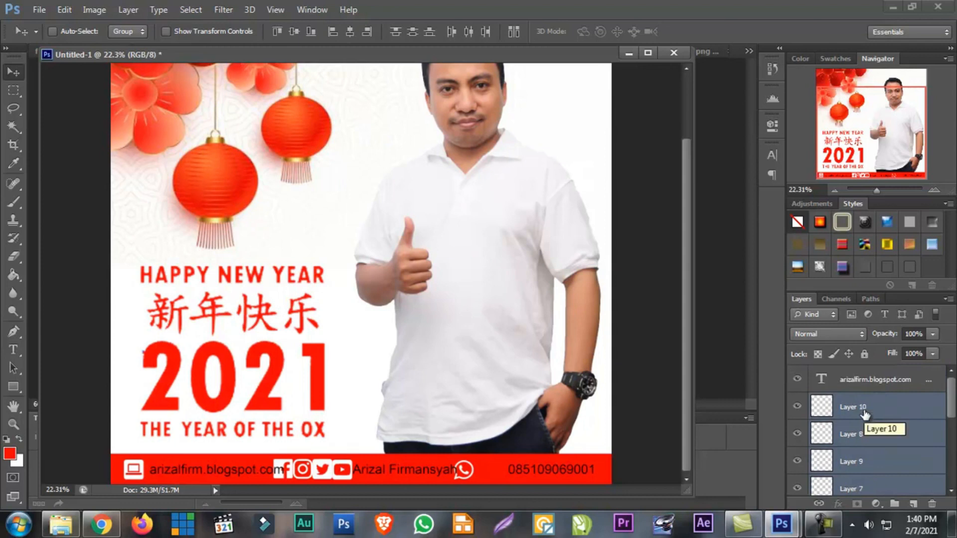
{"action": "scroll", "coordinate": [865, 418], "scroll_direction": "down", "scroll_amount": 4}
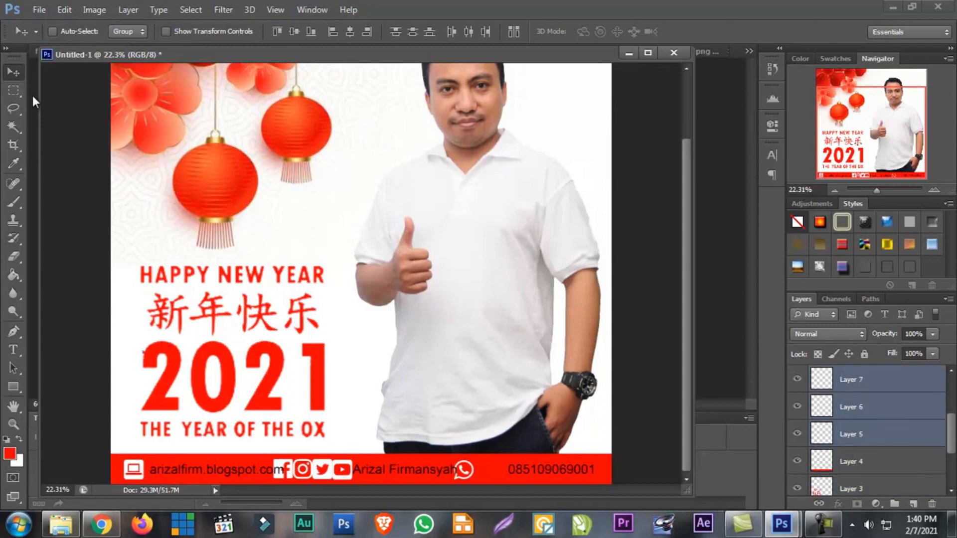
{"action": "key", "text": "ctrl+t"}
{"action": "left_click_drag", "start_coordinate": [479, 461], "coordinate": [387, 468]}
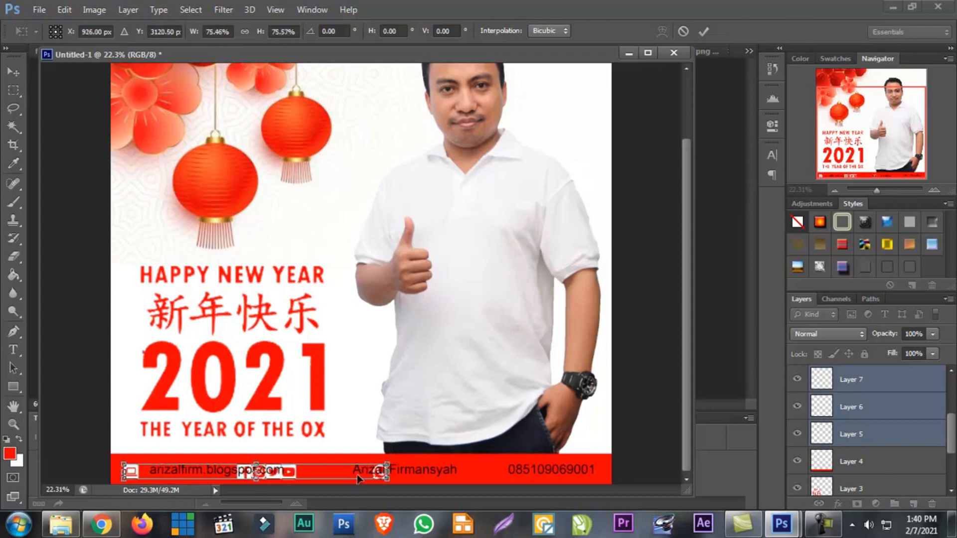
{"action": "key", "text": "Return"}
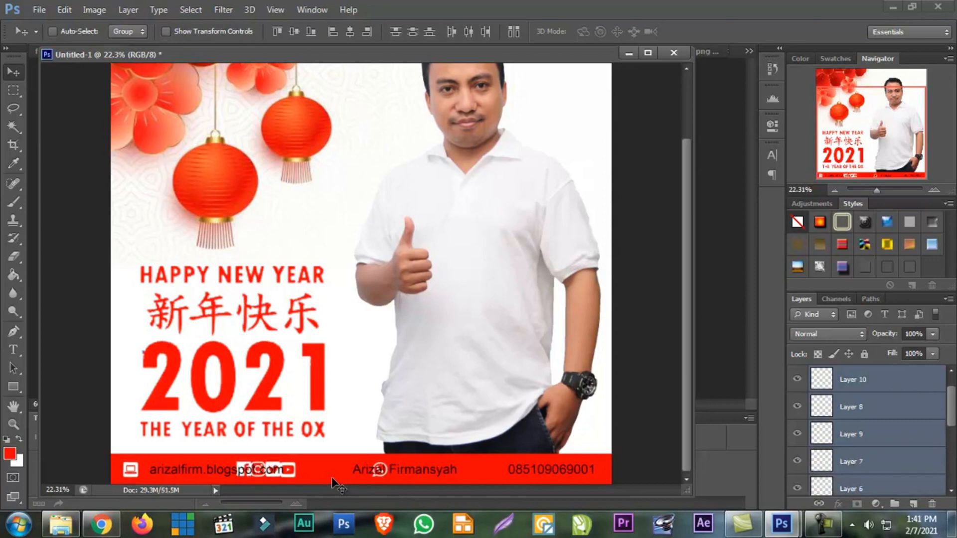
{"action": "key", "text": "Right"}
{"action": "key", "text": "Right"}
{"action": "key", "text": "Right"}
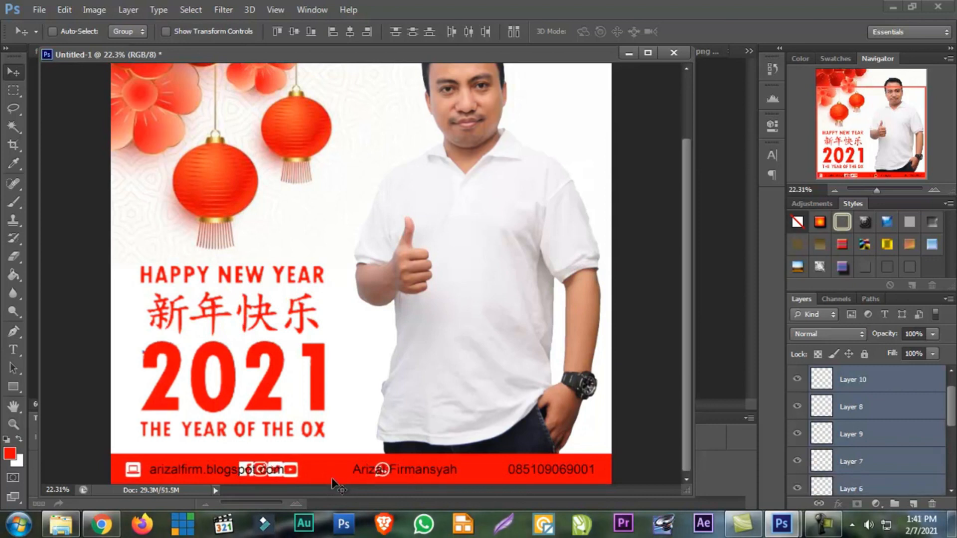
Select the contact text layer and nudge it slightly left, closer to the laptop icon in the footer strip
{"action": "right_click", "coordinate": [231, 466]}
{"action": "left_click", "coordinate": [269, 410]}
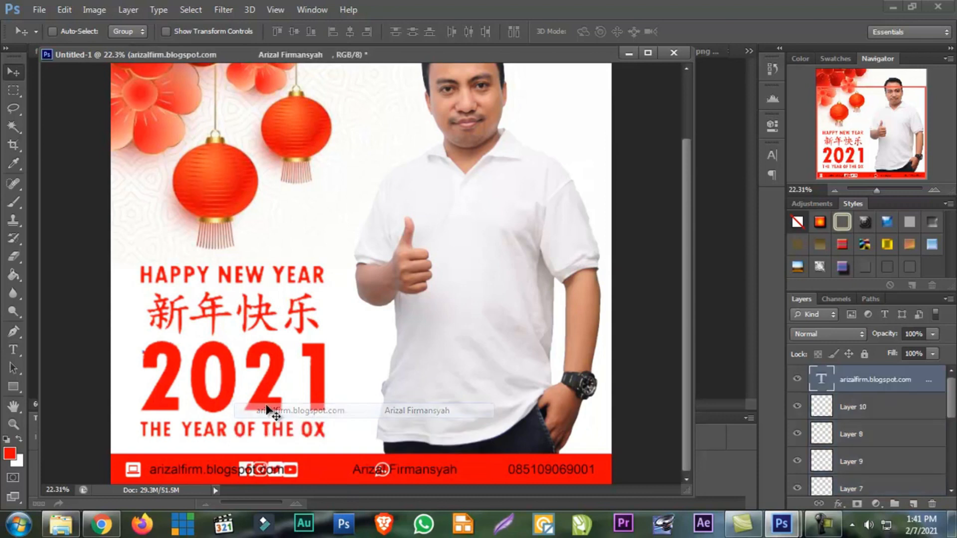
{"action": "right_click", "coordinate": [291, 468]}
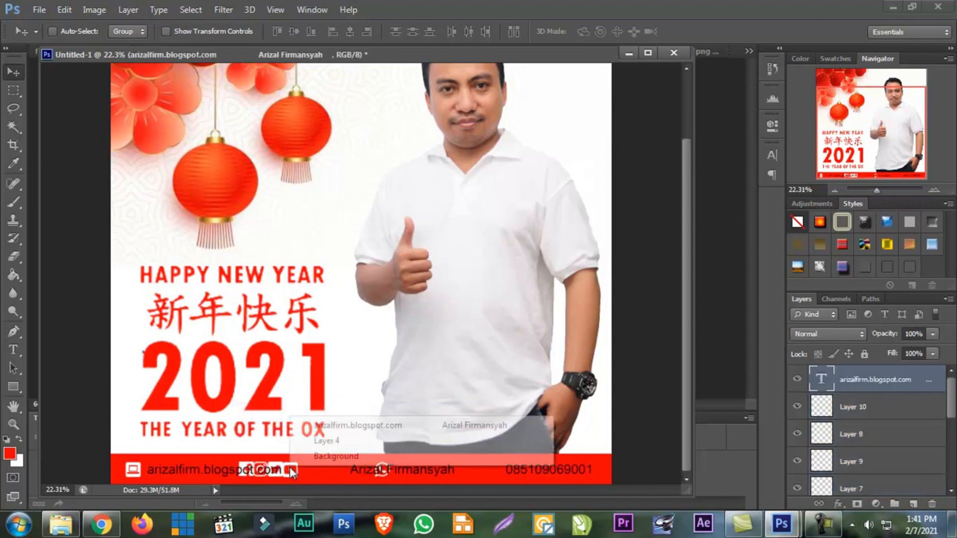
{"action": "left_click", "coordinate": [853, 456]}
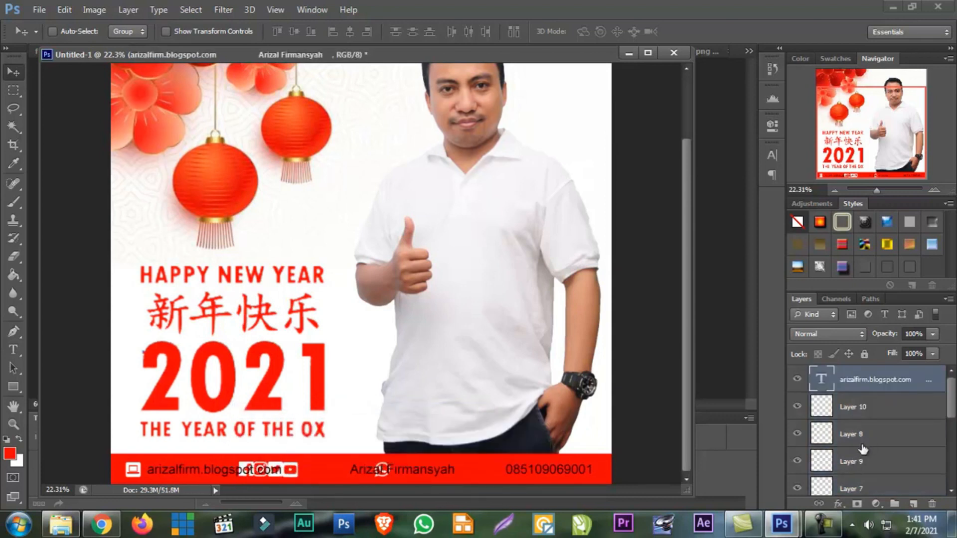
Select Layers 9 through 5 together and shift the four social media icons right, clear of the website address
{"action": "scroll", "coordinate": [858, 458], "scroll_direction": "down", "scroll_amount": 2}
{"action": "left_click", "coordinate": [858, 462]}
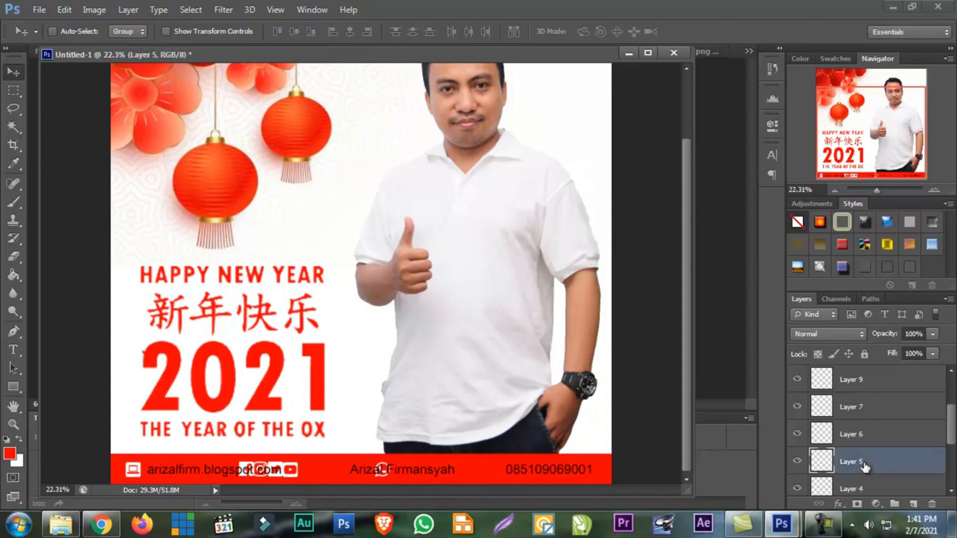
{"action": "left_click", "coordinate": [796, 461]}
{"action": "left_click", "coordinate": [797, 462]}
{"action": "scroll", "coordinate": [885, 463], "scroll_direction": "down", "scroll_amount": 1}
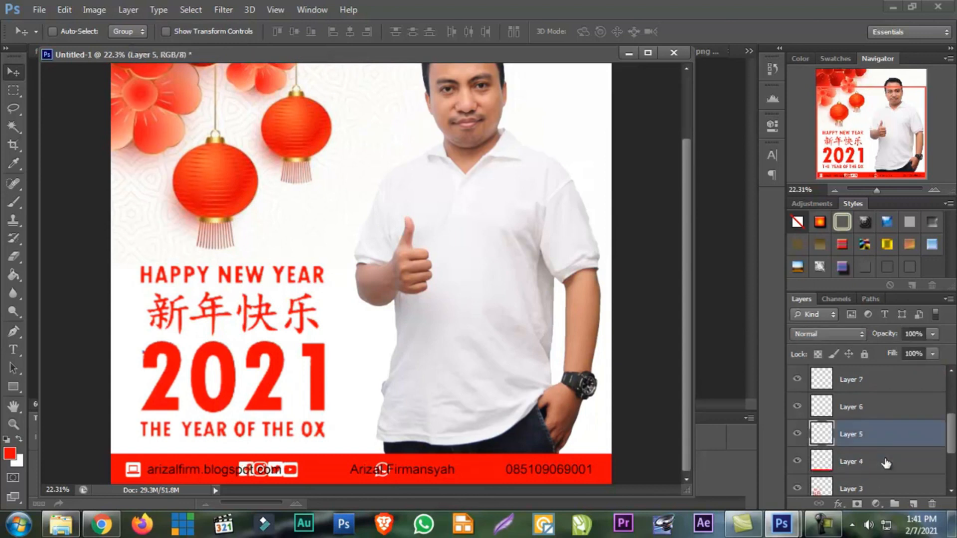
{"action": "scroll", "coordinate": [885, 463], "scroll_direction": "up", "scroll_amount": 2}
{"action": "left_click", "coordinate": [868, 409], "text": "shift"}
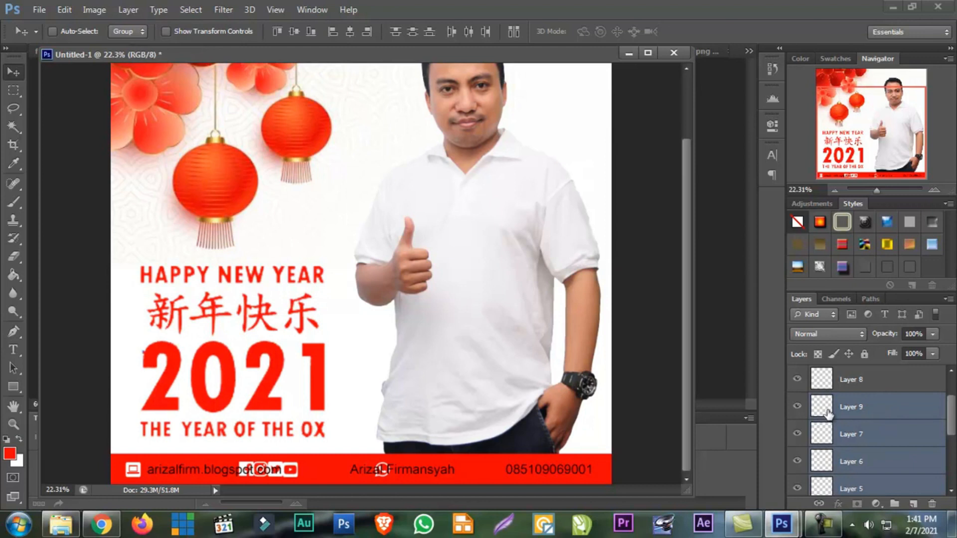
{"action": "left_click", "coordinate": [802, 409]}
{"action": "key", "text": "shift+Right"}
{"action": "key", "text": "shift+Right"}
{"action": "key", "text": "shift+Right"}
{"action": "key", "text": "shift+Right"}
{"action": "key", "text": "shift+Right"}
{"action": "key", "text": "shift+Right"}
{"action": "key", "text": "shift+Right"}
{"action": "key", "text": "shift+Right"}
{"action": "key", "text": "shift+Right"}
{"action": "key", "text": "shift+Right"}
{"action": "key", "text": "shift+Right"}
{"action": "key", "text": "shift+Right"}
{"action": "key", "text": "shift+Right"}
{"action": "key", "text": "shift+Right"}
{"action": "key", "text": "shift+Right"}
{"action": "key", "text": "shift+Right"}
{"action": "key", "text": "shift+Right"}
{"action": "key", "text": "shift+Right"}
{"action": "key", "text": "shift+Right"}
{"action": "key", "text": "shift+Right"}
{"action": "key", "text": "shift+Right"}
{"action": "key", "text": "shift+Right"}
{"action": "key", "text": "shift+Right"}
{"action": "key", "text": "shift+Right"}
{"action": "key", "text": "shift+Right"}
{"action": "key", "text": "shift+Right"}
{"action": "key", "text": "shift+Right"}
{"action": "key", "text": "shift+Right"}
{"action": "key", "text": "shift+Right"}
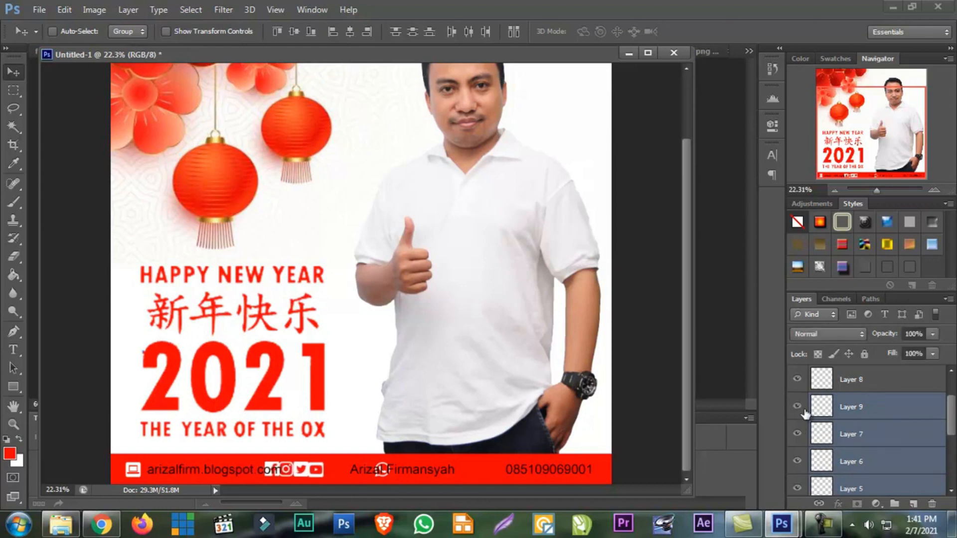
{"action": "key", "text": "shift+Right"}
{"action": "key", "text": "shift+Right"}
{"action": "key", "text": "shift+Right"}
{"action": "key", "text": "shift+Right"}
{"action": "key", "text": "shift+Right"}
{"action": "key", "text": "shift+Right"}
{"action": "key", "text": "shift+Right"}
{"action": "key", "text": "shift+Right"}
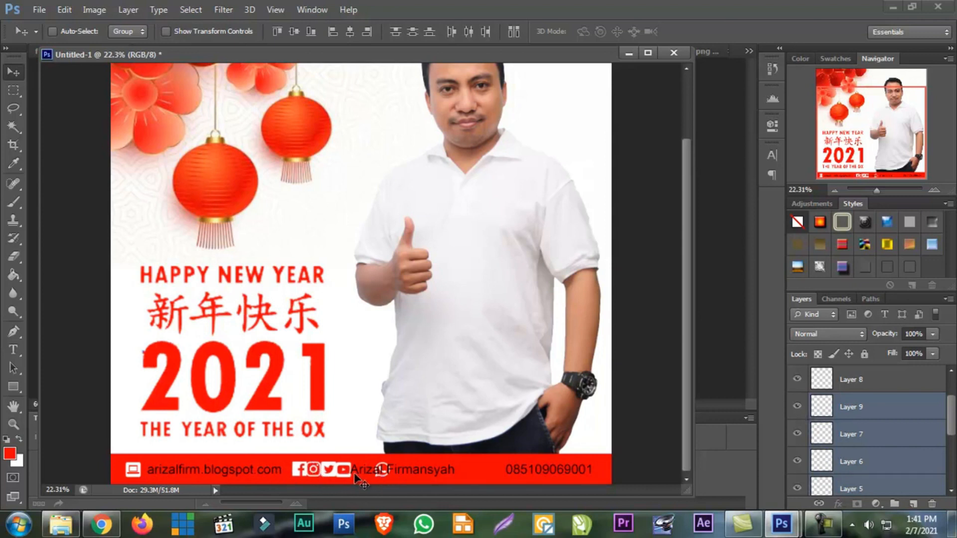
Nudge the Instagram, Twitter and YouTube icons on Layers 6, 7 and 9 individually to space the social icons evenly
{"action": "right_click", "coordinate": [315, 468]}
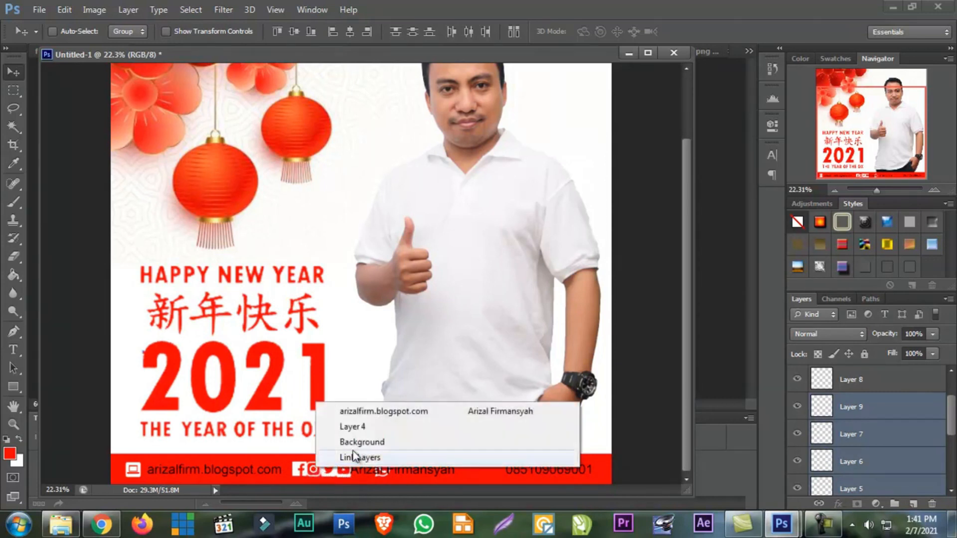
{"action": "left_click", "coordinate": [867, 463]}
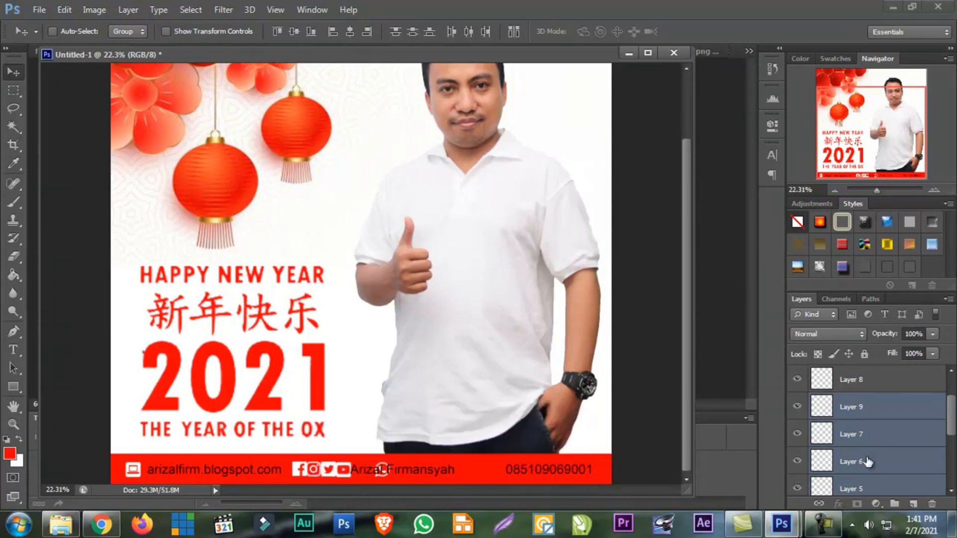
{"action": "left_click", "coordinate": [861, 483]}
{"action": "left_click", "coordinate": [851, 461]}
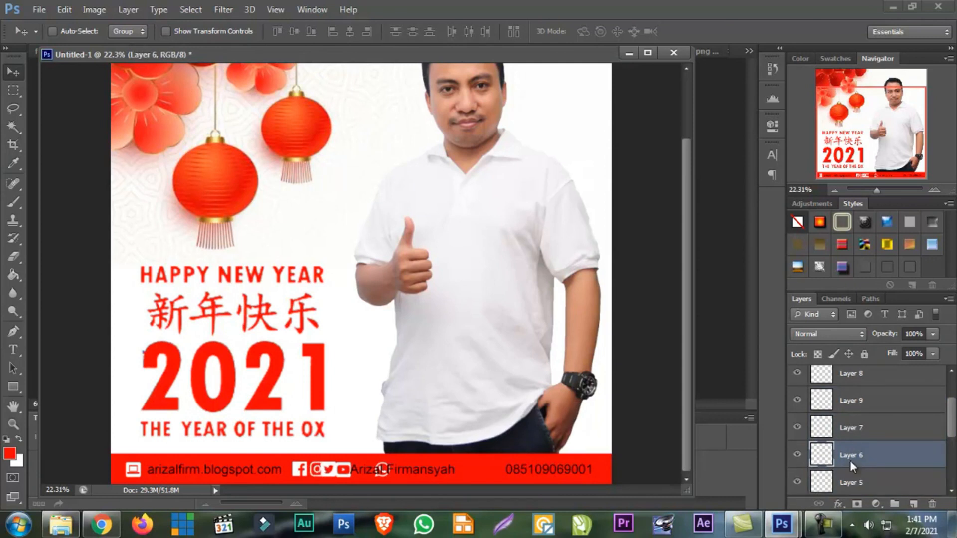
{"action": "left_click", "coordinate": [884, 434]}
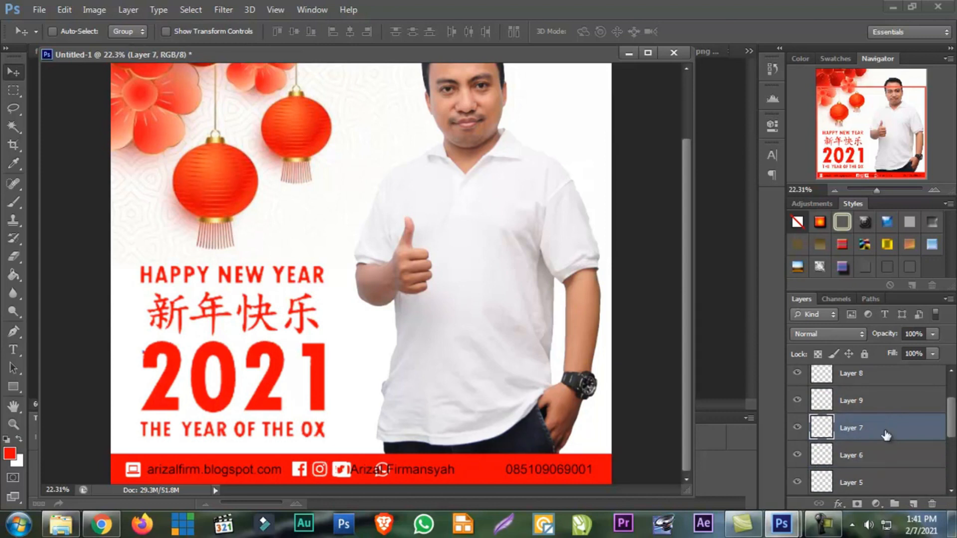
{"action": "left_click", "coordinate": [889, 410]}
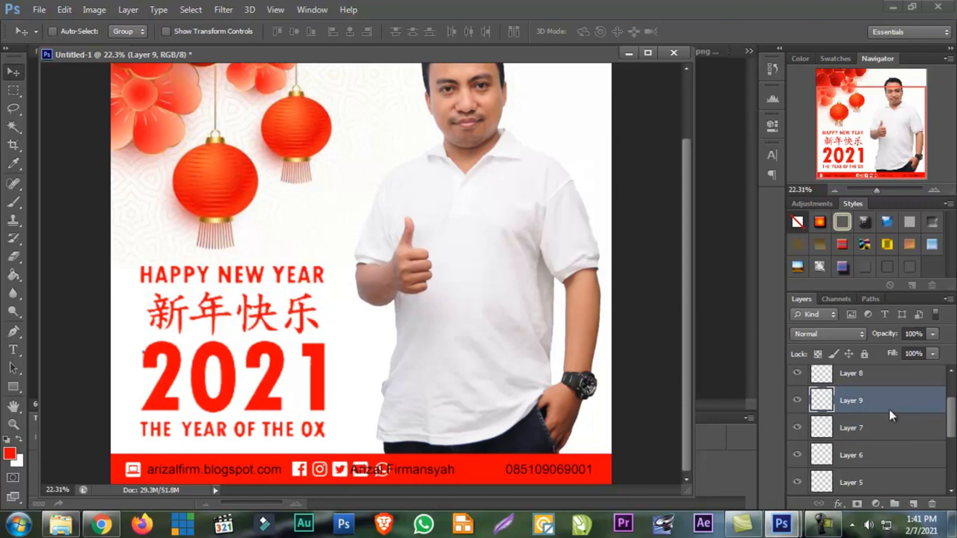
{"action": "left_click", "coordinate": [911, 430]}
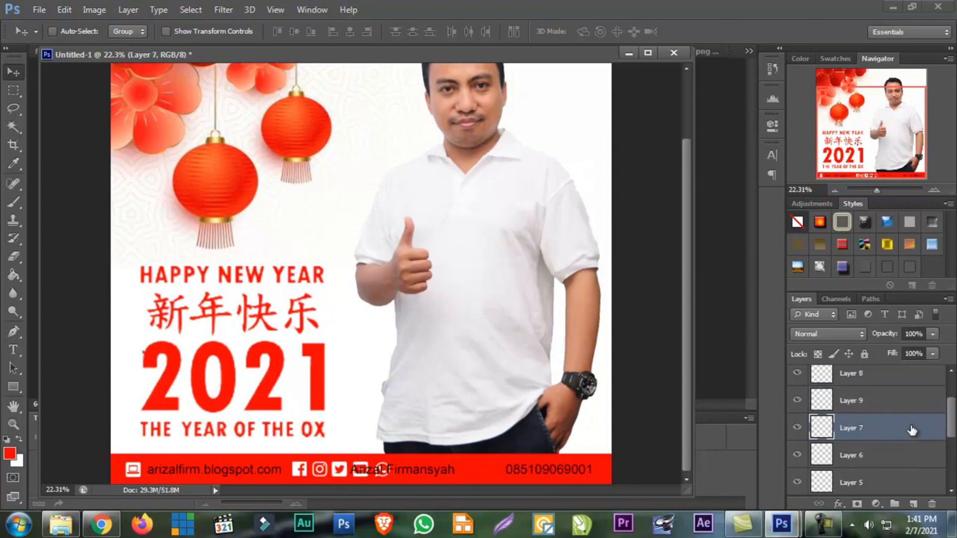
{"action": "left_click", "coordinate": [894, 455]}
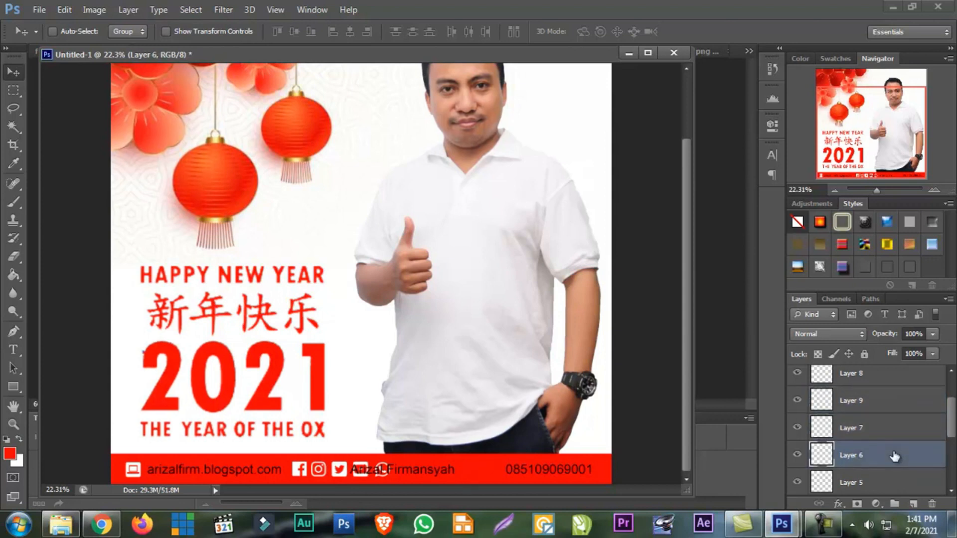
{"action": "left_click", "coordinate": [882, 408]}
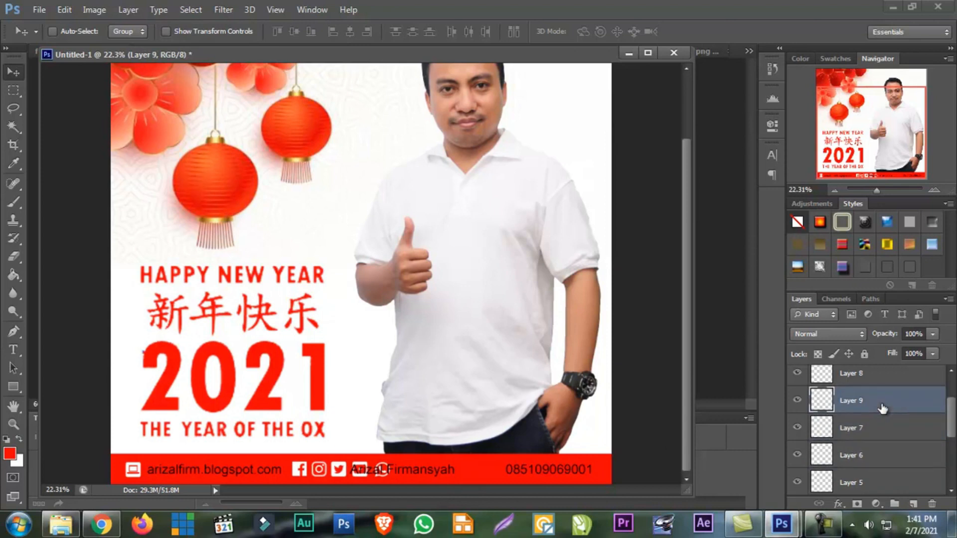
Move the WhatsApp icon on Layer 10 right until it sits just before the phone number
{"action": "right_click", "coordinate": [386, 468]}
{"action": "left_click", "coordinate": [878, 377]}
{"action": "scroll", "coordinate": [878, 410], "scroll_direction": "up", "scroll_amount": 2}
{"action": "left_click", "coordinate": [877, 410]}
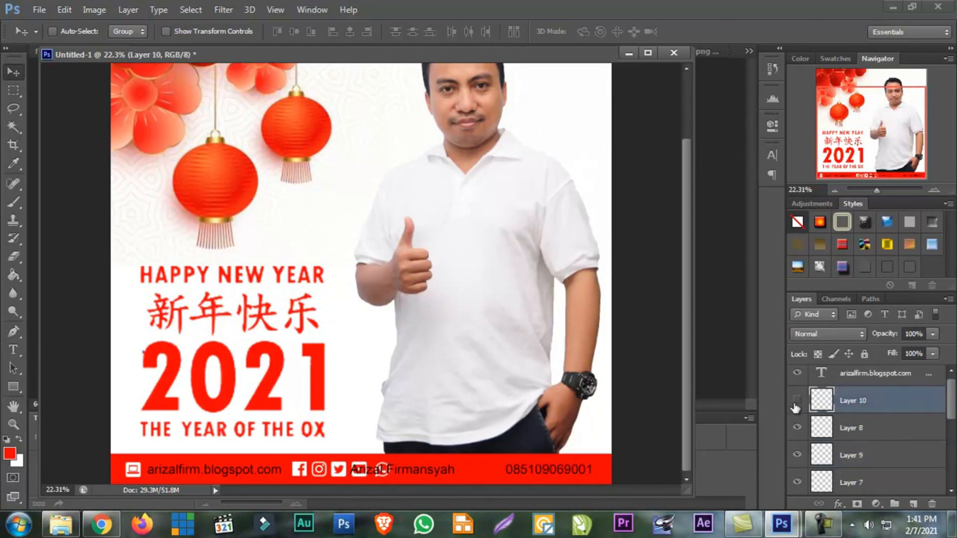
{"action": "key", "text": "shift+Right"}
{"action": "key", "text": "shift+Right"}
{"action": "key", "text": "shift+Right"}
{"action": "key", "text": "shift+Right"}
{"action": "key", "text": "shift+Right"}
{"action": "key", "text": "shift+Right"}
{"action": "key", "text": "shift+Right"}
{"action": "key", "text": "shift+Right"}
{"action": "key", "text": "shift+Right"}
{"action": "key", "text": "shift+Right"}
{"action": "key", "text": "shift+Right"}
{"action": "key", "text": "shift+Right"}
{"action": "key", "text": "shift+Right"}
{"action": "key", "text": "shift+Right"}
{"action": "key", "text": "shift+Right"}
{"action": "key", "text": "shift+Right"}
{"action": "key", "text": "shift+Right"}
{"action": "key", "text": "shift+Right"}
{"action": "key", "text": "shift+Right"}
{"action": "key", "text": "shift+Right"}
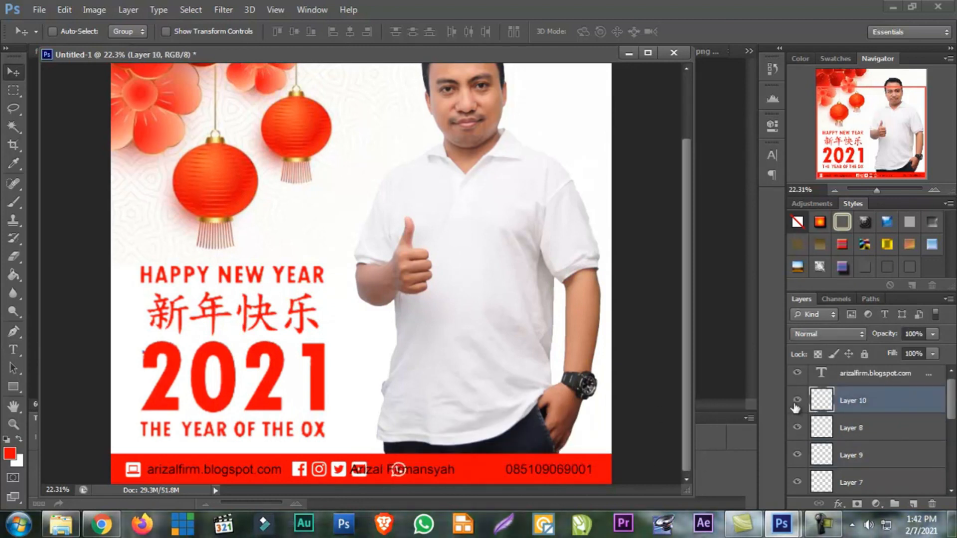
{"action": "key", "text": "shift+Right"}
{"action": "key", "text": "shift+Right"}
{"action": "key", "text": "shift+Right"}
{"action": "key", "text": "shift+Right"}
{"action": "key", "text": "shift+Right"}
{"action": "key", "text": "shift+Right"}
{"action": "key", "text": "shift+Right"}
{"action": "key", "text": "shift+Right"}
{"action": "key", "text": "shift+Right"}
{"action": "key", "text": "shift+Right"}
{"action": "key", "text": "shift+Right"}
{"action": "key", "text": "shift+Right"}
{"action": "key", "text": "shift+Right"}
{"action": "key", "text": "shift+Right"}
{"action": "key", "text": "shift+Right"}
{"action": "key", "text": "shift+Right"}
{"action": "key", "text": "shift+Right"}
{"action": "key", "text": "shift+Right"}
{"action": "key", "text": "shift+Right"}
{"action": "key", "text": "shift+Right"}
{"action": "key", "text": "shift+Right"}
{"action": "key", "text": "shift+Right"}
{"action": "key", "text": "shift+Right"}
{"action": "key", "text": "shift+Right"}
{"action": "key", "text": "shift+Right"}
{"action": "key", "text": "shift+Right"}
{"action": "key", "text": "shift+Right"}
{"action": "key", "text": "shift+Right"}
{"action": "key", "text": "shift+Right"}
{"action": "key", "text": "shift+Right"}
{"action": "key", "text": "shift+Right"}
{"action": "key", "text": "shift+Right"}
{"action": "key", "text": "shift+Right"}
{"action": "key", "text": "shift+Right"}
{"action": "key", "text": "shift+Right"}
{"action": "key", "text": "shift+Right"}
{"action": "key", "text": "shift+Right"}
{"action": "key", "text": "shift+Right"}
{"action": "key", "text": "shift+Right"}
{"action": "key", "text": "shift+Right"}
{"action": "key", "text": "shift+Right"}
{"action": "key", "text": "shift+Right"}
{"action": "key", "text": "shift+Right"}
{"action": "key", "text": "shift+Right"}
{"action": "key", "text": "shift+Right"}
{"action": "key", "text": "shift+Right"}
{"action": "key", "text": "shift+Right"}
Add spaces before the name in the contact text and remove extra spaces before the phone number to clear the icons
{"action": "left_click", "coordinate": [14, 350]}
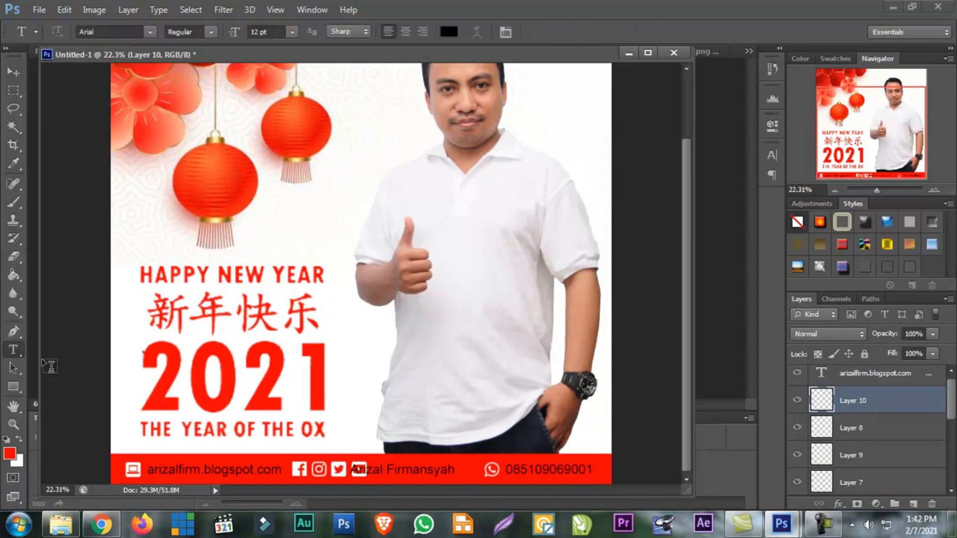
{"action": "left_click", "coordinate": [355, 471]}
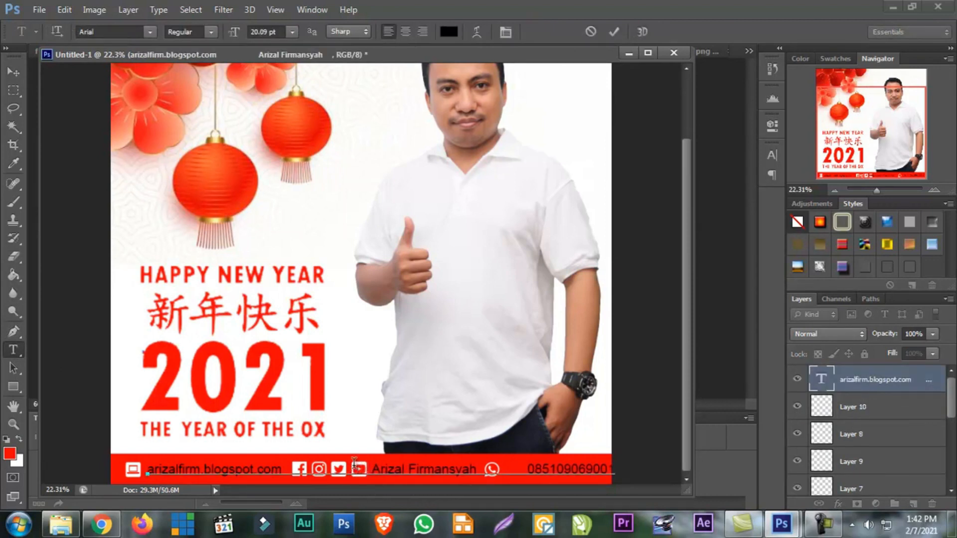
{"action": "left_click", "coordinate": [521, 469]}
{"action": "key", "text": "BackSpace"}
{"action": "key", "text": "BackSpace"}
{"action": "key", "text": "BackSpace"}
{"action": "key", "text": "BackSpace"}
{"action": "key", "text": "BackSpace"}
{"action": "key", "text": "BackSpace"}
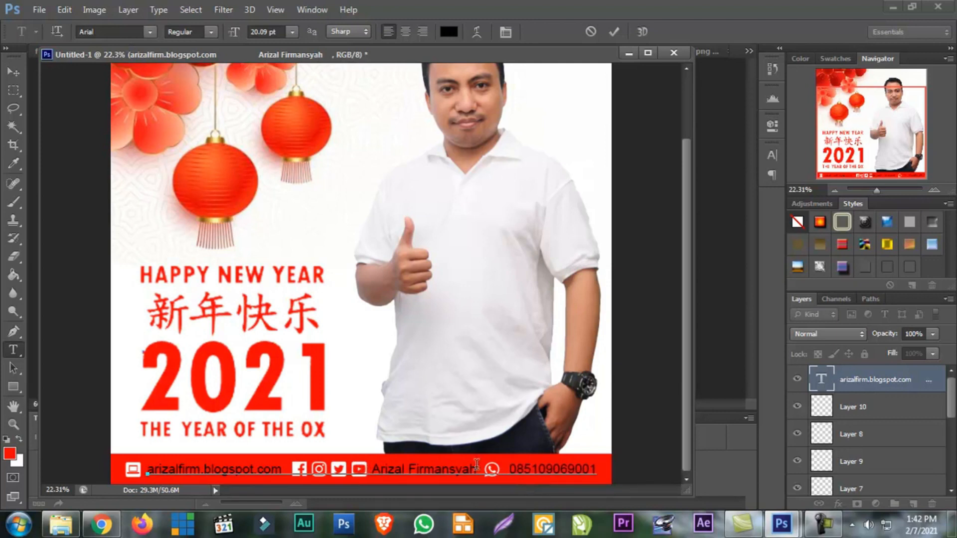
{"action": "left_click", "coordinate": [17, 73]}
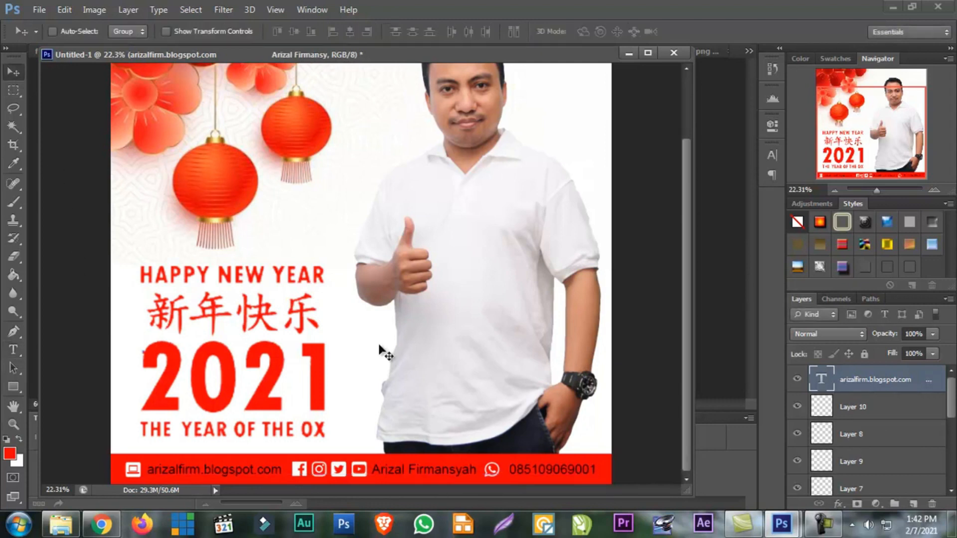
Center the WhatsApp icon between the name and phone number, and nudge the contact text layer slightly left
{"action": "left_click", "coordinate": [883, 408]}
{"action": "key", "text": "shift+Right"}
{"action": "key", "text": "shift+Right"}
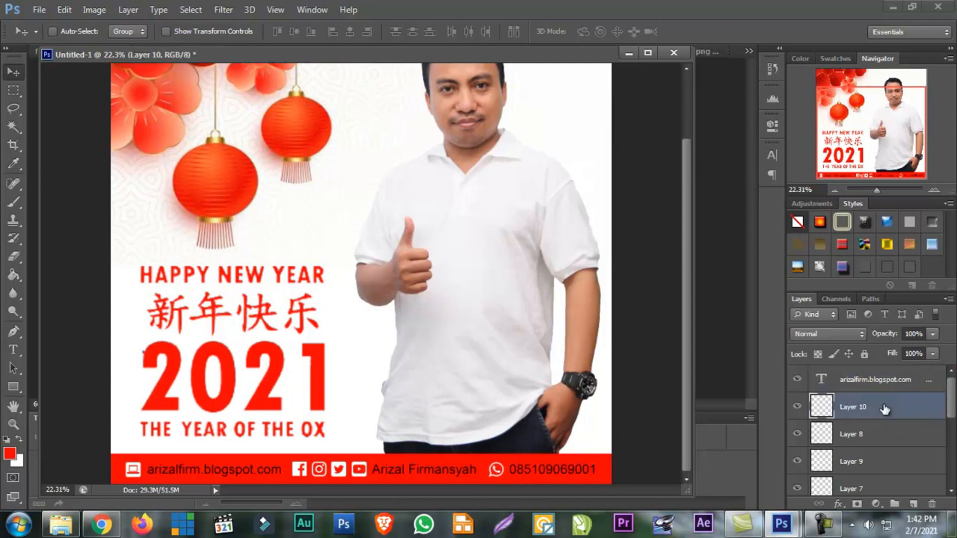
{"action": "key", "text": "shift+Left"}
{"action": "key", "text": "shift+Left"}
{"action": "key", "text": "shift+Left"}
{"action": "right_click", "coordinate": [529, 468]}
{"action": "left_click", "coordinate": [563, 427]}
{"action": "key", "text": "shift+Left"}
{"action": "key", "text": "Right"}
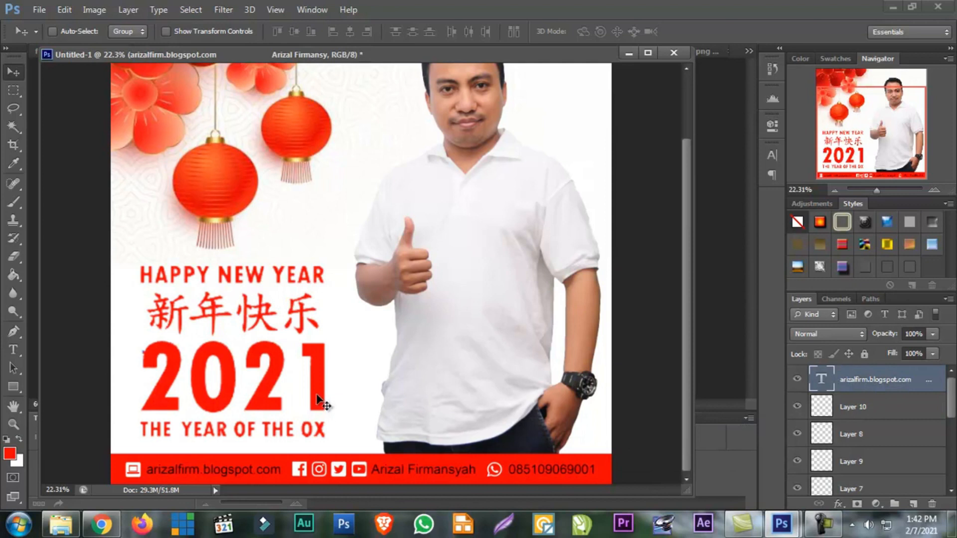
Insert a space before the name in the contact text to widen its gap from the YouTube icon
{"action": "left_click", "coordinate": [14, 348]}
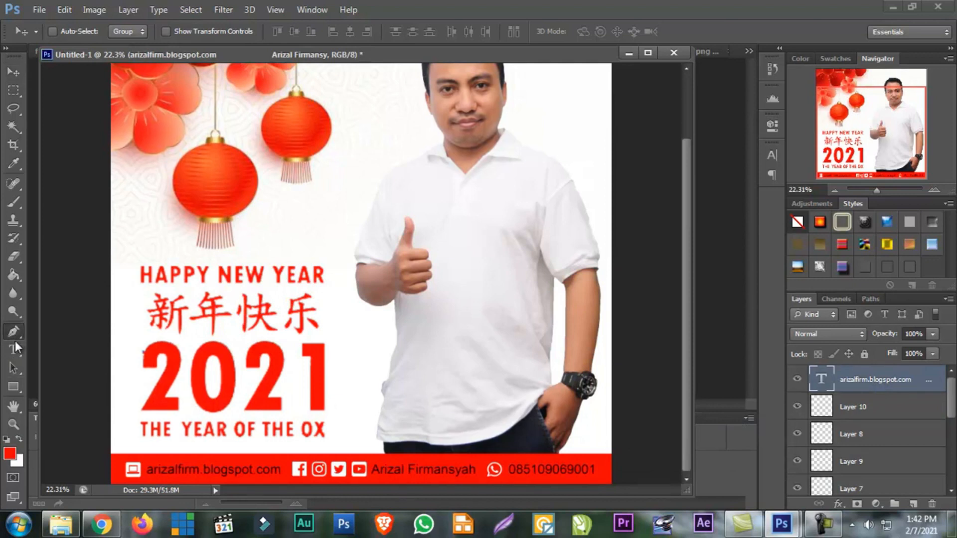
{"action": "left_click", "coordinate": [374, 466]}
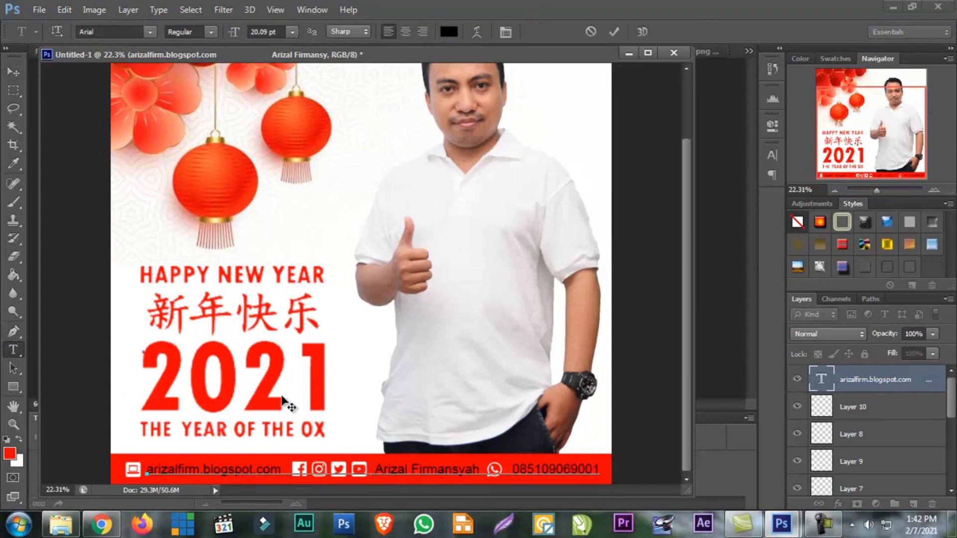
{"action": "left_click", "coordinate": [16, 77]}
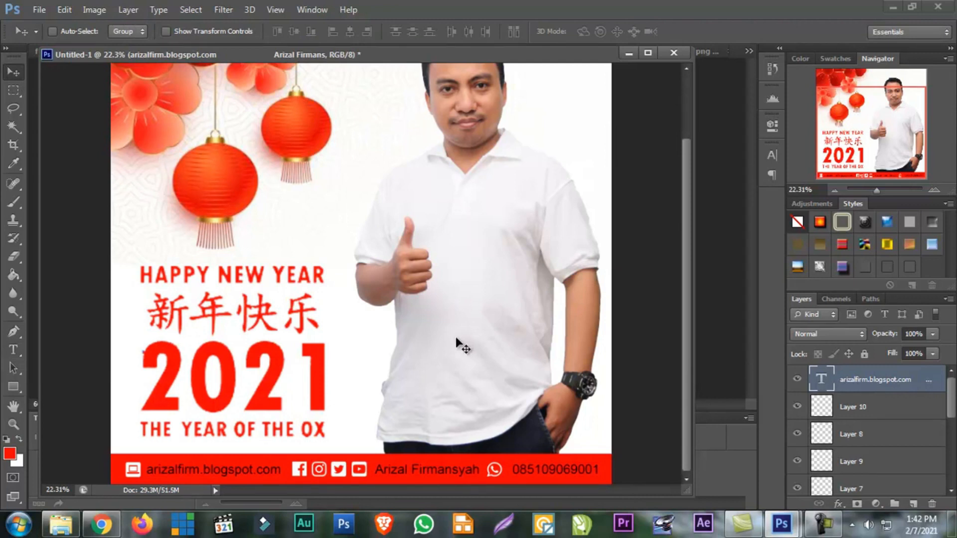
Scale the contact text layer down to about 99% with Free Transform
{"action": "key", "text": "ctrl+t"}
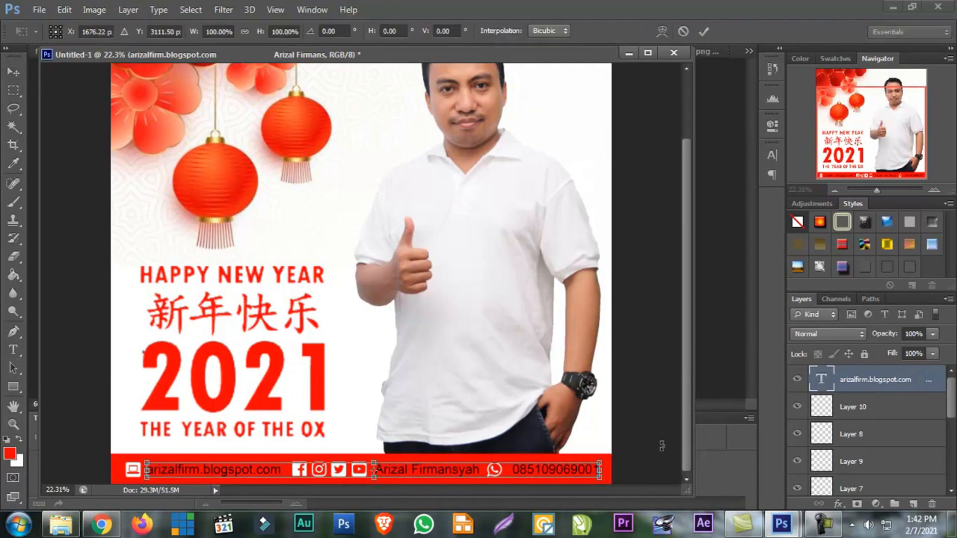
{"action": "left_click_drag", "start_coordinate": [598, 459], "coordinate": [597, 461]}
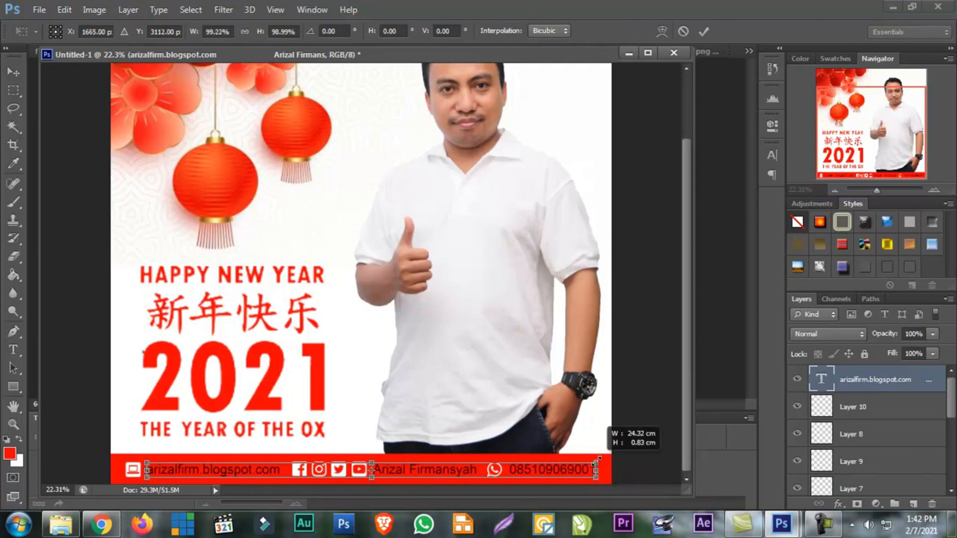
{"action": "key", "text": "Return"}
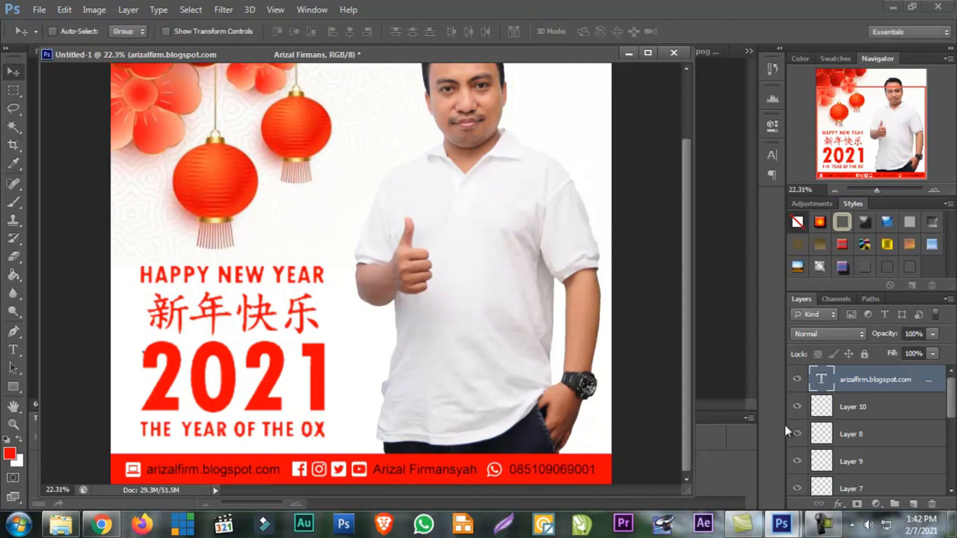
Select Layers 10 through 5 together and scale the footer icons to about 98.67% width and 98.99% height
{"action": "left_click", "coordinate": [853, 406]}
{"action": "scroll", "coordinate": [861, 384], "scroll_direction": "down", "scroll_amount": 4}
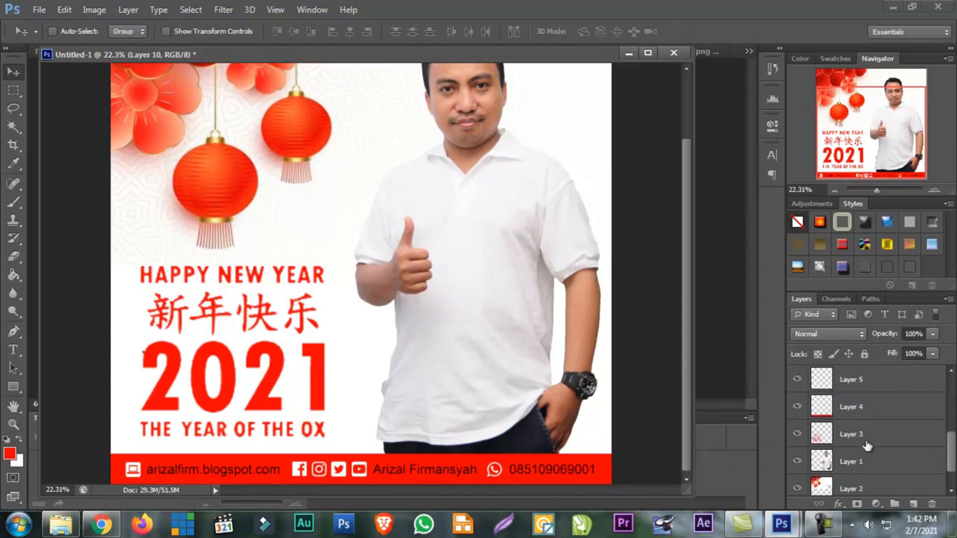
{"action": "left_click", "coordinate": [861, 383]}
{"action": "key", "text": "ctrl+t"}
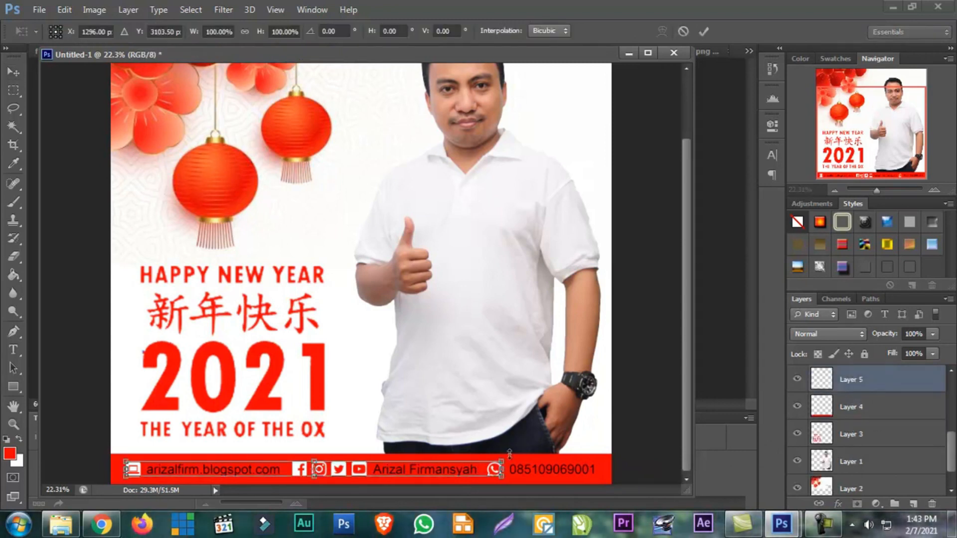
{"action": "left_click_drag", "start_coordinate": [505, 457], "coordinate": [500, 457]}
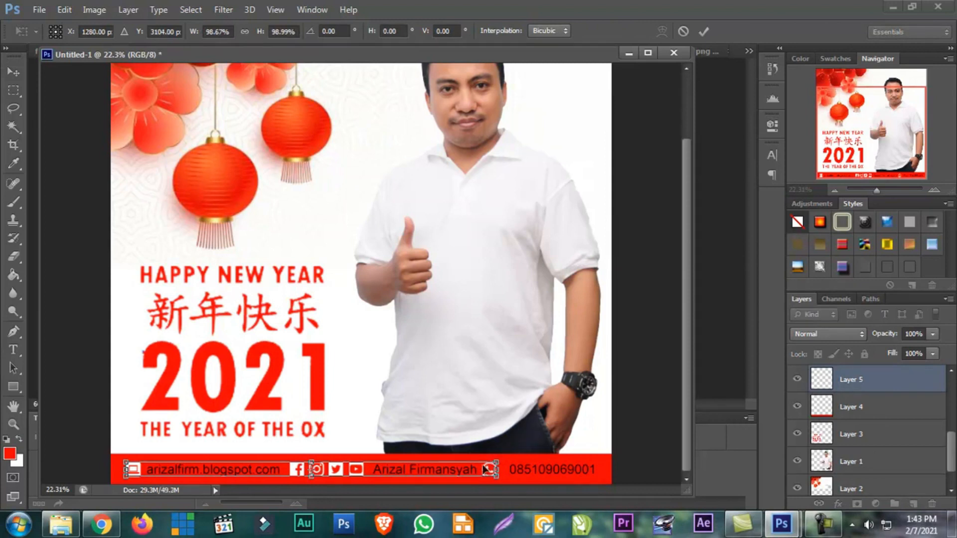
{"action": "key", "text": "Return"}
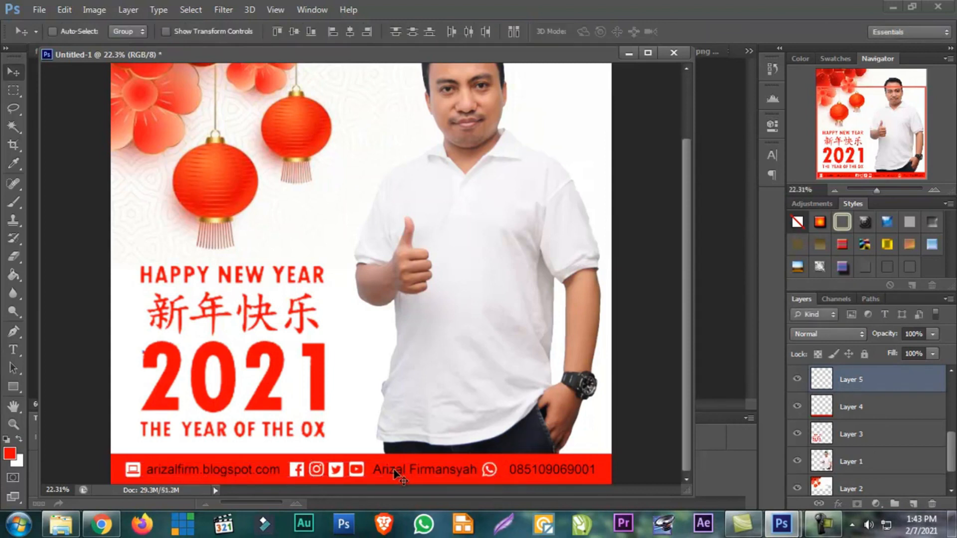
Select Layer 10, check its icon by toggling visibility, and nudge the WhatsApp icon right toward the phone number
{"action": "right_click", "coordinate": [491, 468]}
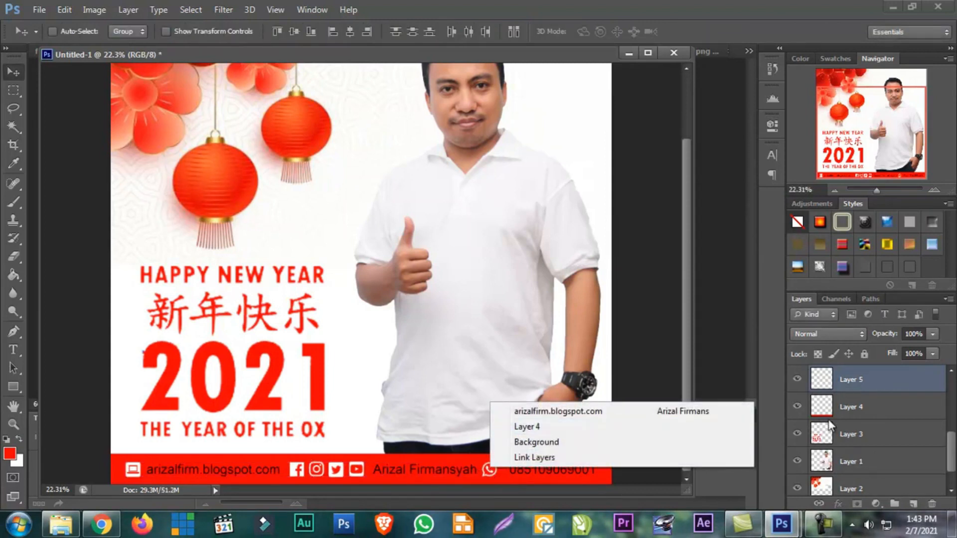
{"action": "left_click", "coordinate": [850, 418]}
{"action": "scroll", "coordinate": [850, 417], "scroll_direction": "up", "scroll_amount": 5}
{"action": "scroll", "coordinate": [849, 418], "scroll_direction": "up", "scroll_amount": 1}
{"action": "left_click", "coordinate": [847, 411]}
{"action": "left_click", "coordinate": [797, 407]}
{"action": "left_click", "coordinate": [797, 407]}
{"action": "key", "text": "shift+Right"}
{"action": "key", "text": "shift+Right"}
{"action": "key", "text": "shift+Right"}
{"action": "key", "text": "shift+Right"}
{"action": "key", "text": "shift+Right"}
{"action": "key", "text": "shift+Right"}
{"action": "key", "text": "Left"}
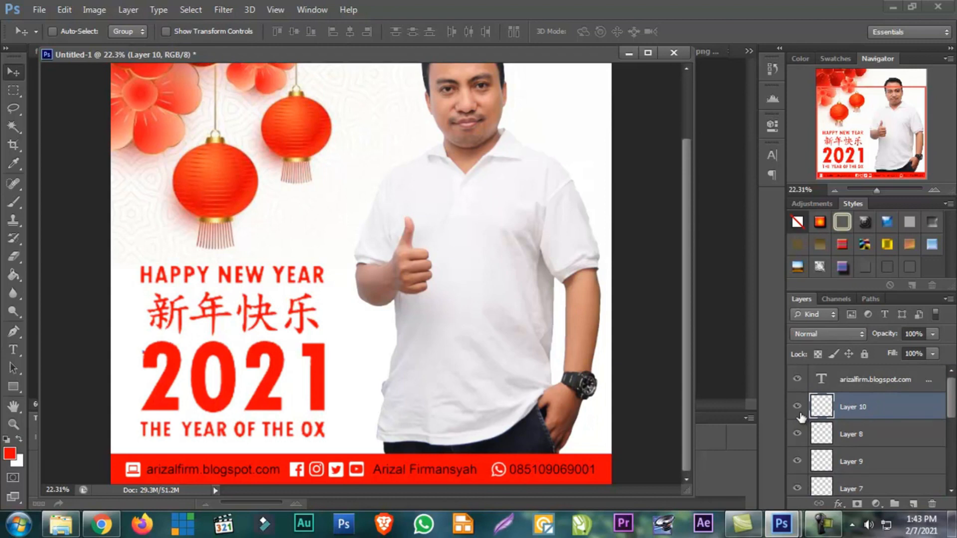
Nudge the YouTube icon on Layer 9 right, closer to the name in the footer
{"action": "left_click", "coordinate": [851, 436]}
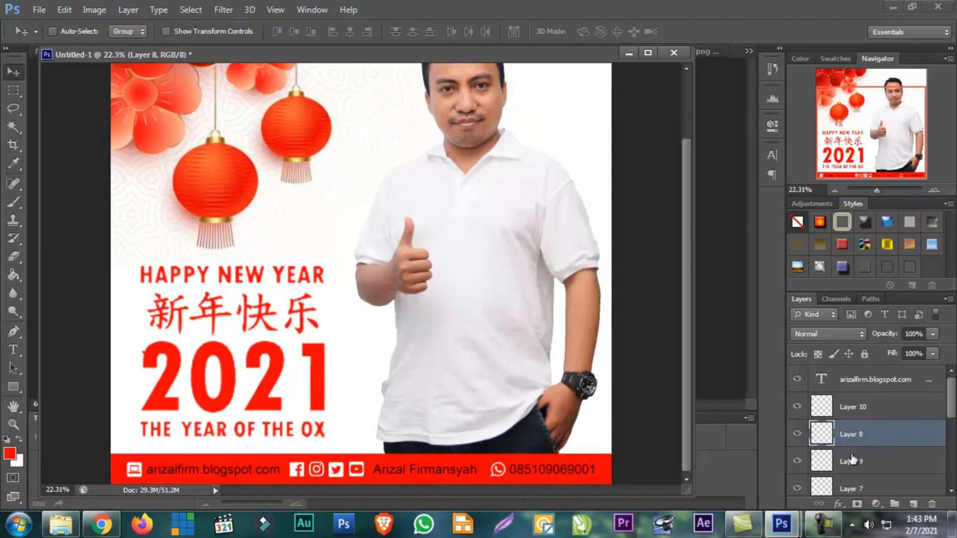
{"action": "left_click", "coordinate": [853, 461]}
{"action": "key", "text": "Right"}
{"action": "key", "text": "Right"}
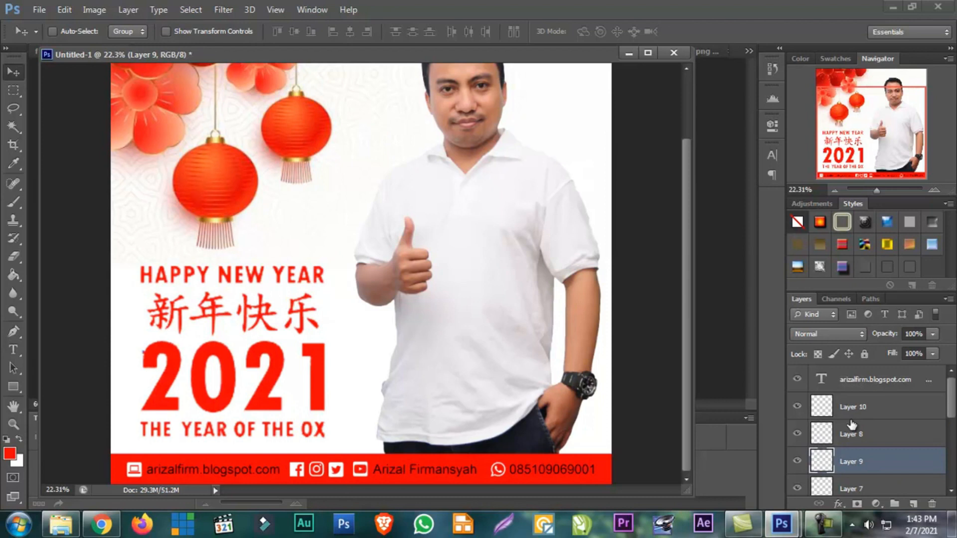
{"action": "left_click", "coordinate": [853, 409]}
{"action": "left_click", "coordinate": [853, 438]}
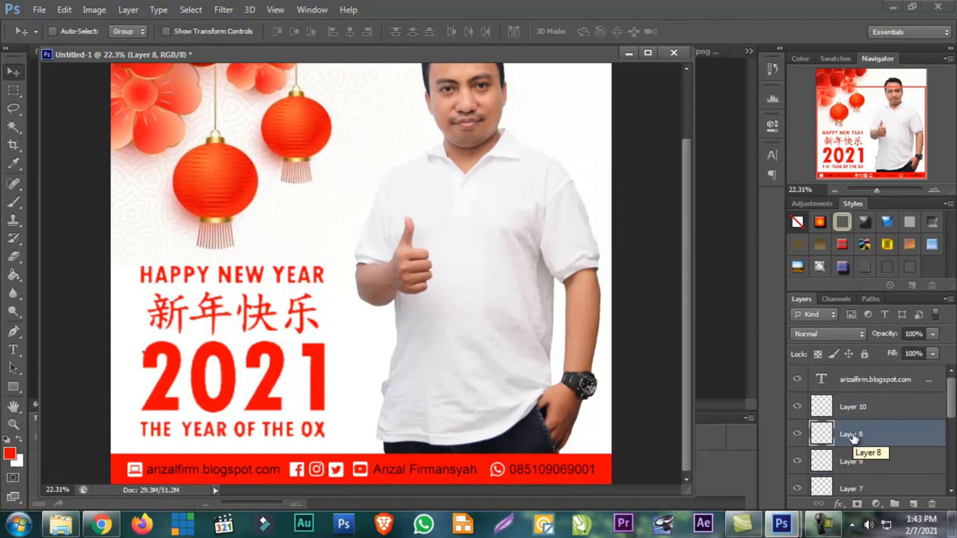
{"action": "left_click", "coordinate": [857, 463]}
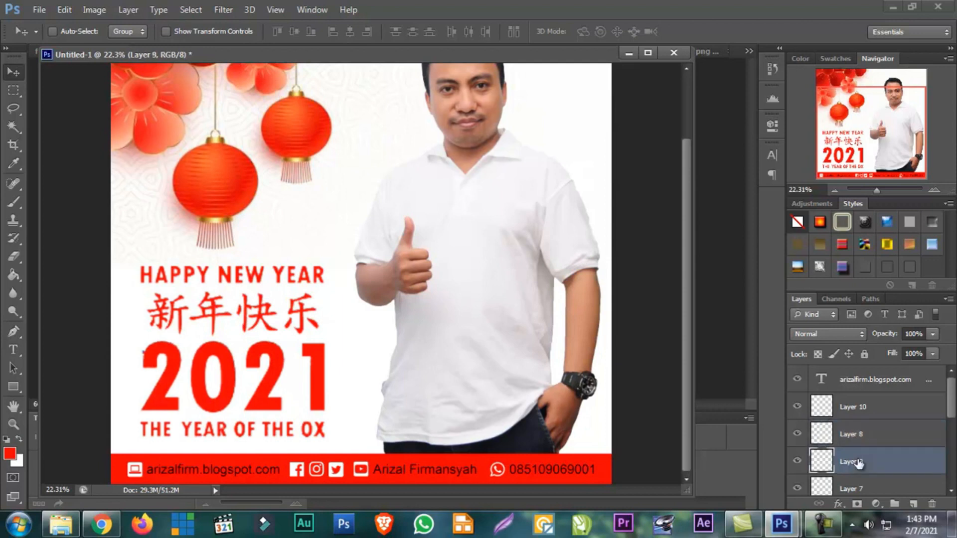
Nudge the Twitter icon on Layer 7 and the Instagram icon on Layer 6 right to close up the row beside the YouTube icon
{"action": "left_click", "coordinate": [857, 488]}
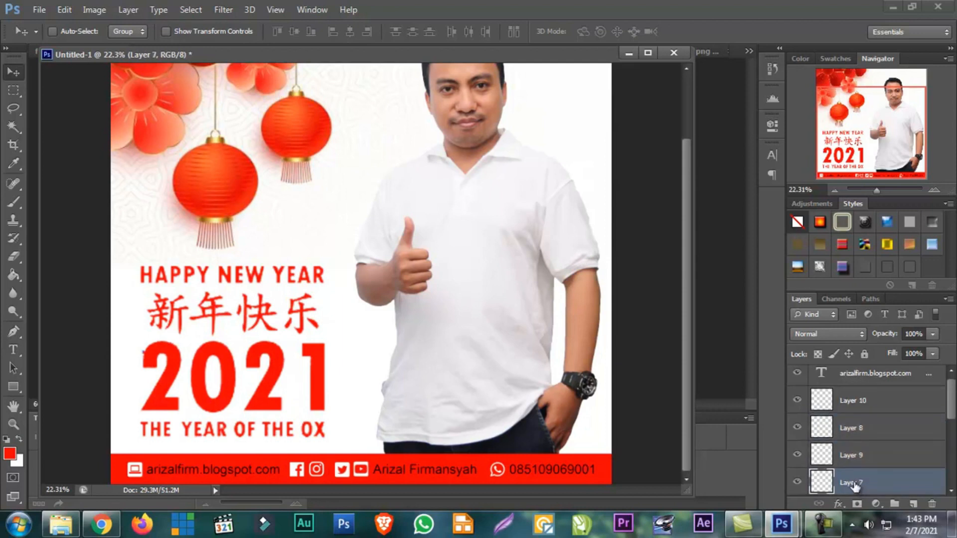
{"action": "scroll", "coordinate": [848, 470], "scroll_direction": "down", "scroll_amount": 1}
{"action": "left_click", "coordinate": [850, 476]}
{"action": "key", "text": "shift+Right"}
{"action": "key", "text": "shift+Right"}
{"action": "key", "text": "shift+Right"}
{"action": "key", "text": "shift+Right"}
{"action": "key", "text": "shift+Right"}
{"action": "key", "text": "shift+Right"}
{"action": "key", "text": "Left"}
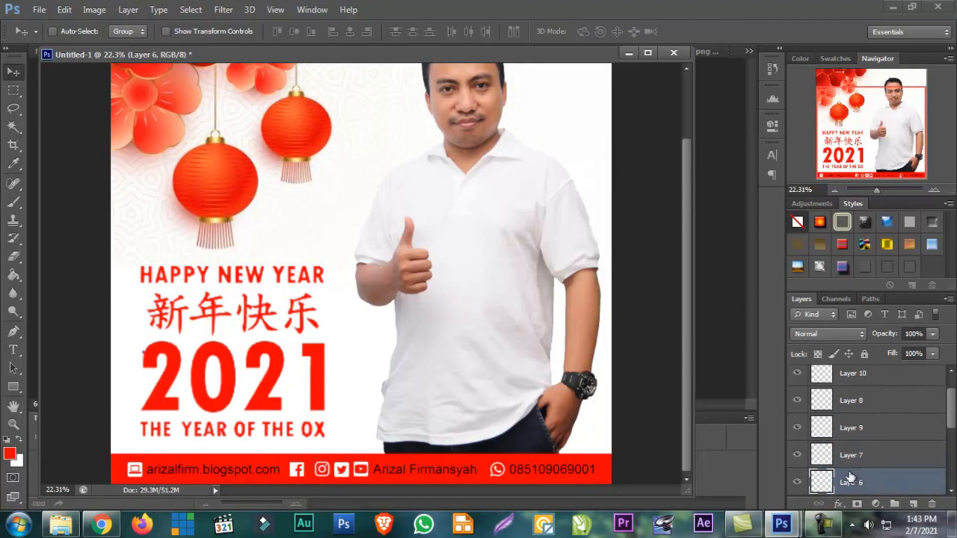
Nudge the Facebook icon on Layer 5 right until it sits beside the Instagram icon with matching spacing
{"action": "scroll", "coordinate": [849, 475], "scroll_direction": "down", "scroll_amount": 2}
{"action": "left_click", "coordinate": [849, 456]}
{"action": "key", "text": "shift+Right"}
{"action": "key", "text": "shift+Right"}
{"action": "key", "text": "shift+Right"}
{"action": "key", "text": "shift+Right"}
{"action": "key", "text": "shift+Right"}
{"action": "key", "text": "shift+Right"}
{"action": "key", "text": "shift+Right"}
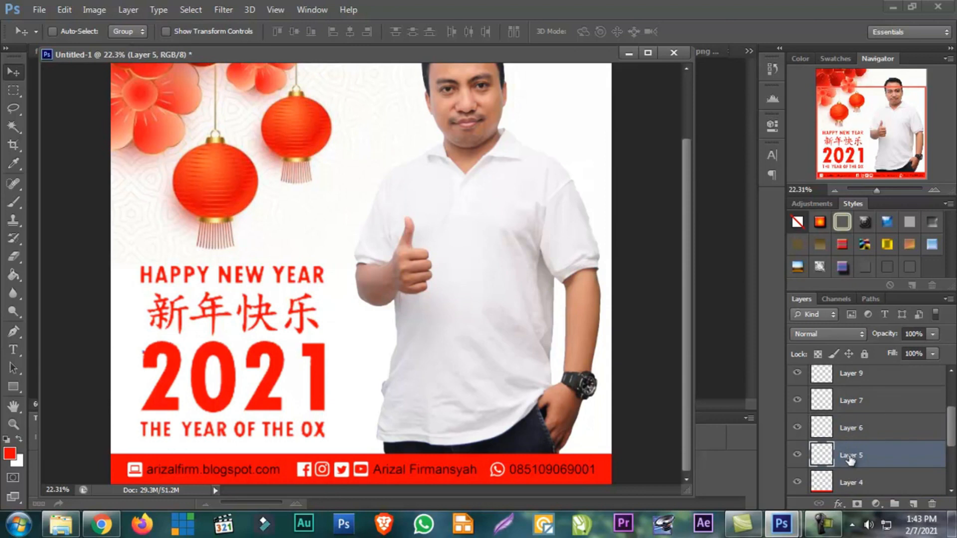
{"action": "left_click", "coordinate": [852, 433]}
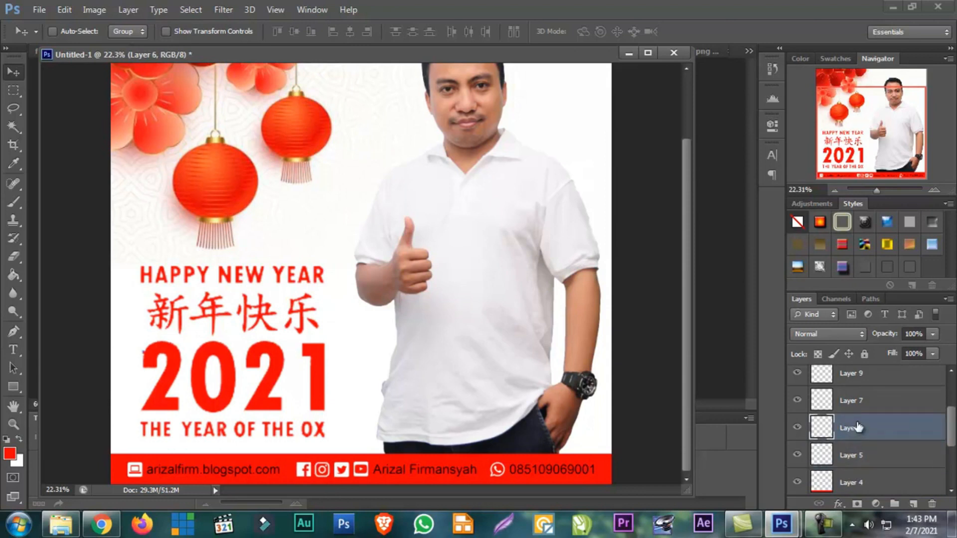
{"action": "left_click", "coordinate": [858, 405]}
{"action": "left_click", "coordinate": [856, 381]}
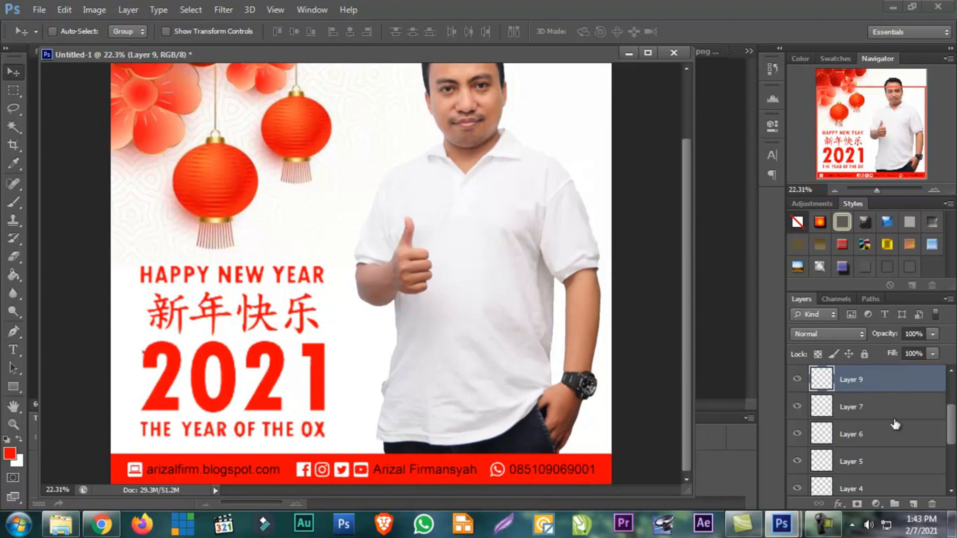
Change the contact text layer's color to white (ffffff)
{"action": "scroll", "coordinate": [896, 424], "scroll_direction": "up", "scroll_amount": 3}
{"action": "left_click", "coordinate": [877, 380]}
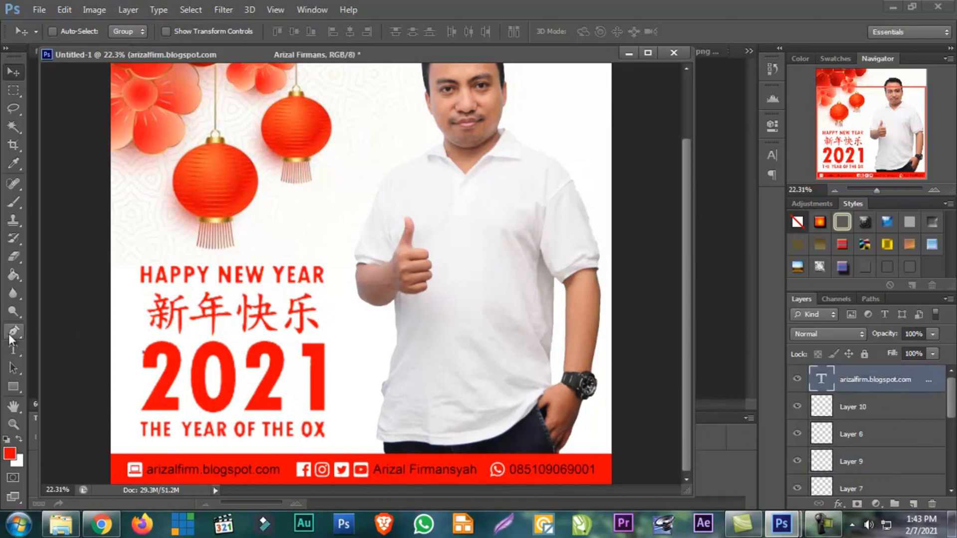
{"action": "left_click", "coordinate": [13, 348]}
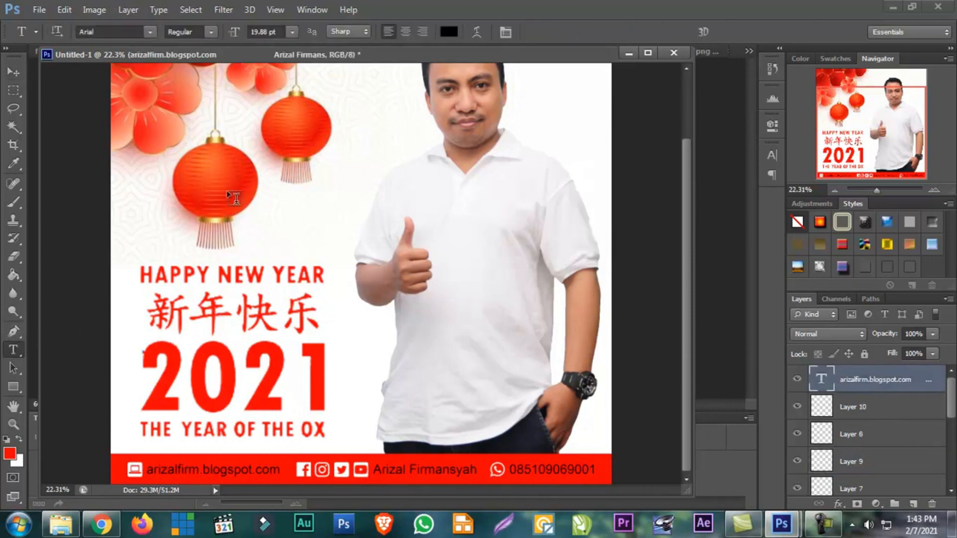
{"action": "left_click", "coordinate": [448, 33]}
{"action": "left_click", "coordinate": [292, 128]}
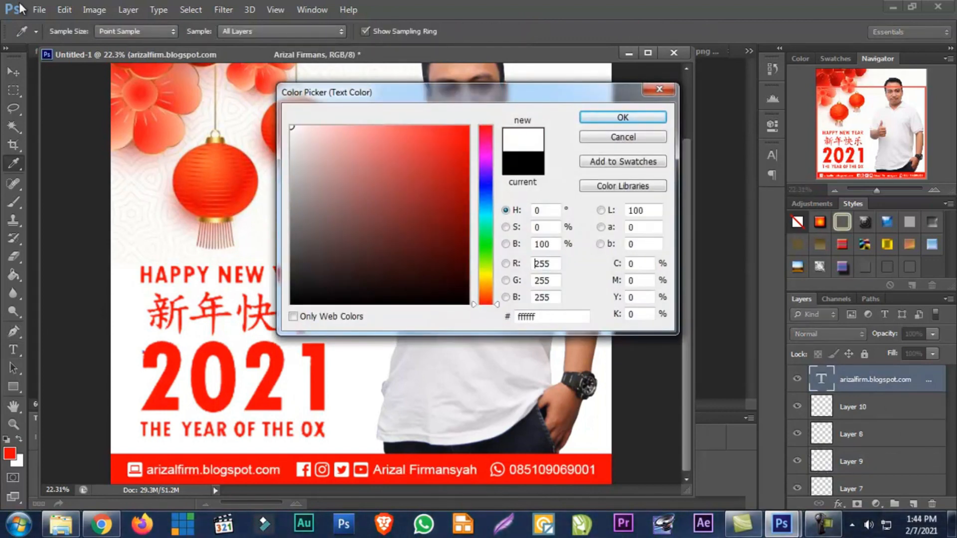
{"action": "left_click", "coordinate": [613, 116]}
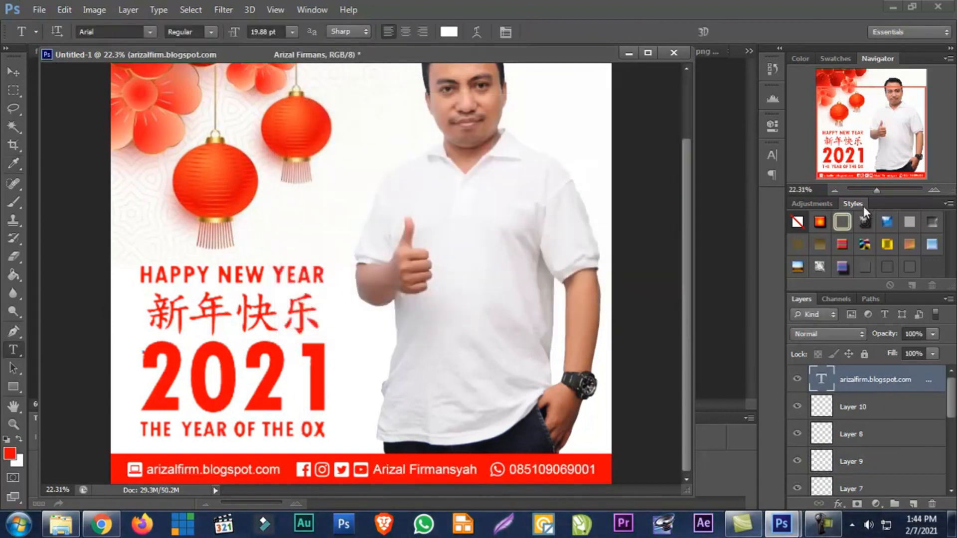
Save the document as a layered Photoshop file named "ucapan imlek 2021" on DATA_1 (D:), with Maximize Compatibility on
{"action": "left_click_drag", "start_coordinate": [869, 187], "coordinate": [874, 187]}
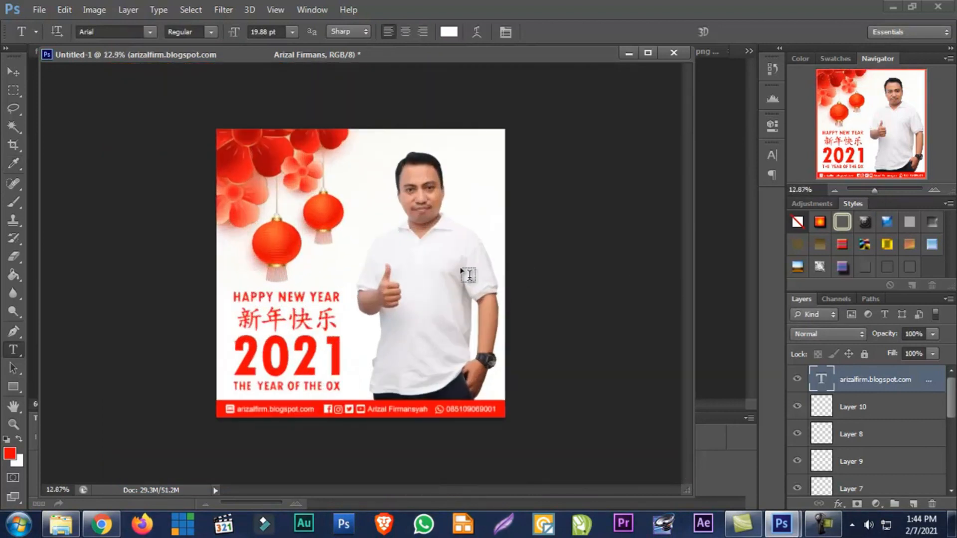
{"action": "left_click", "coordinate": [36, 12]}
{"action": "left_click", "coordinate": [37, 180]}
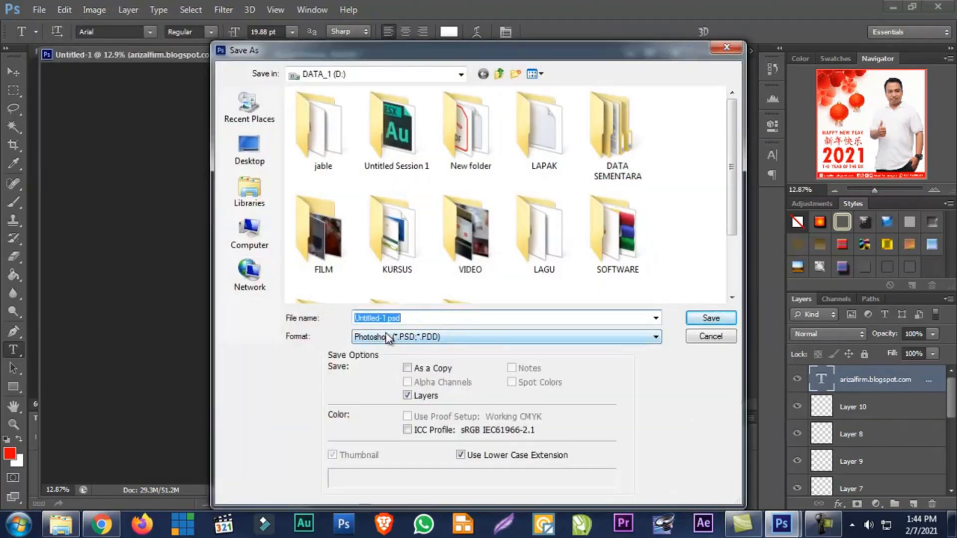
{"action": "left_click", "coordinate": [412, 319]}
{"action": "key", "text": "ctrl+a"}
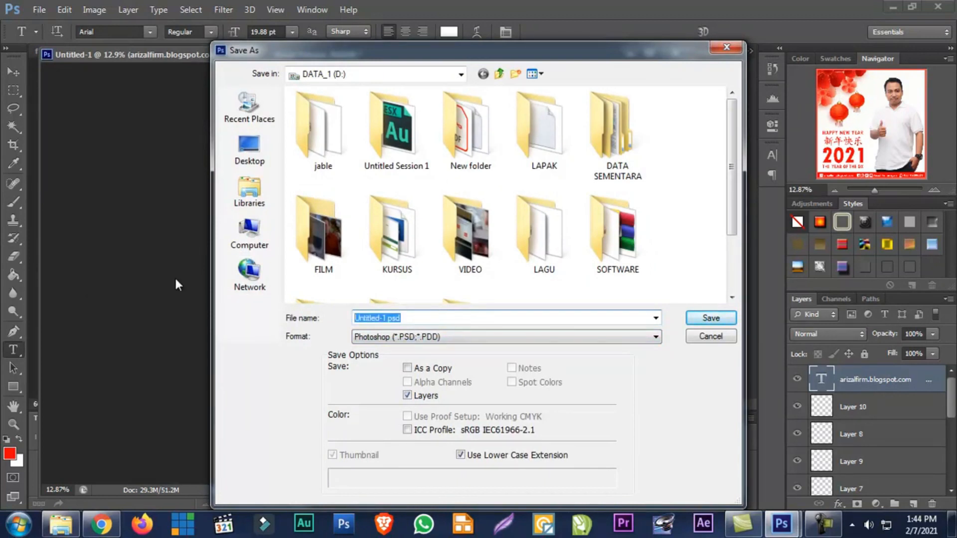
{"action": "type", "text": "ucap"}
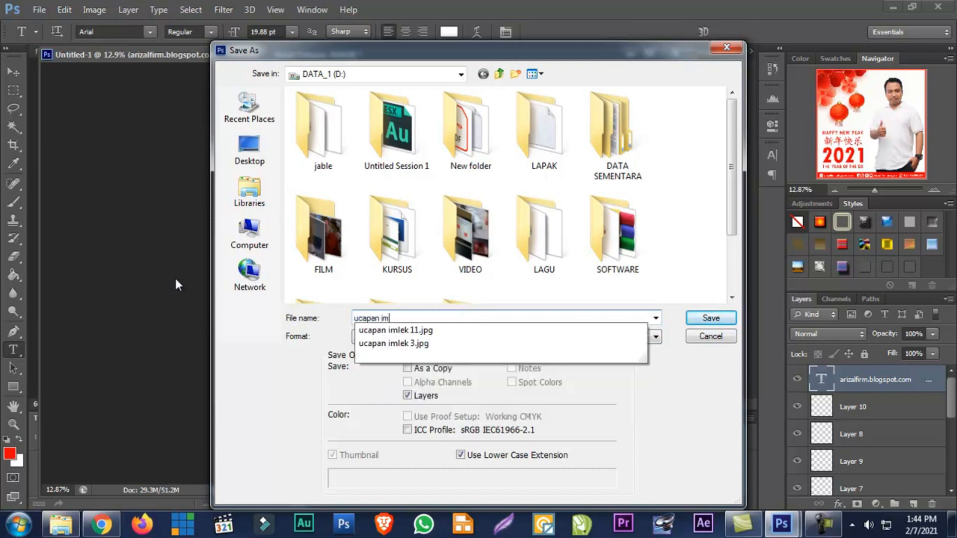
{"action": "type", "text": "an imlek 2021"}
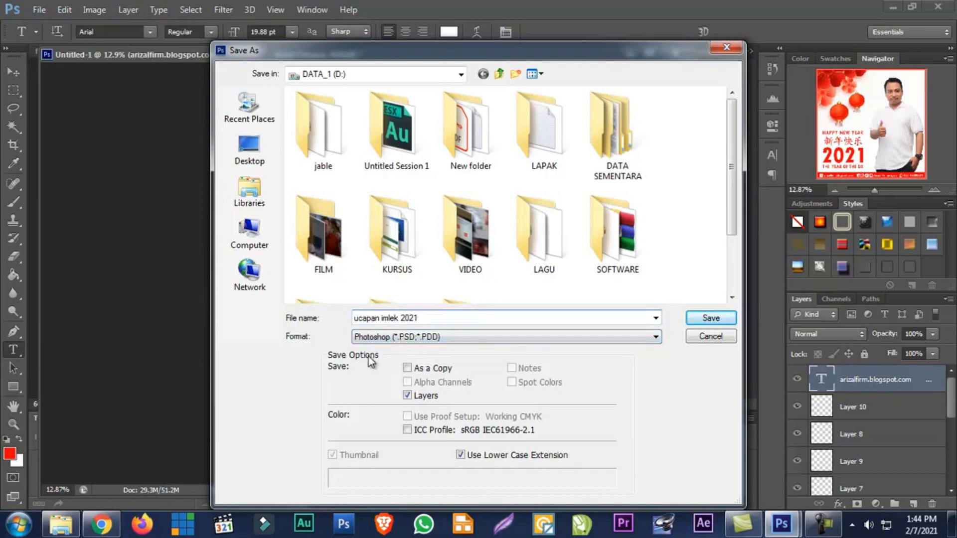
{"action": "left_click", "coordinate": [702, 321]}
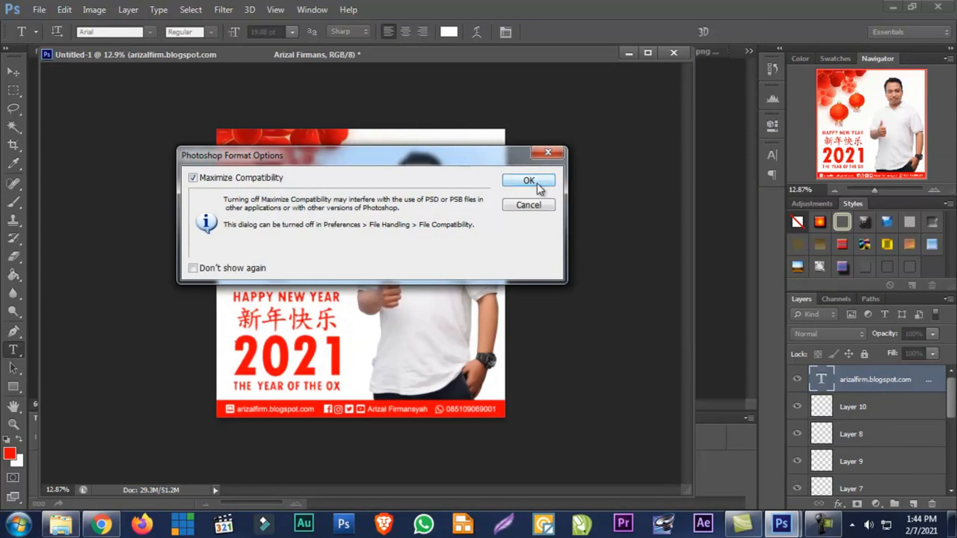
{"action": "left_click", "coordinate": [533, 184]}
Save a JPEG copy as "ucapan imlek 2021.jpg" on DATA_1 (D:) at Maximum quality 12, Baseline ("Standard")
{"action": "left_click", "coordinate": [39, 10]}
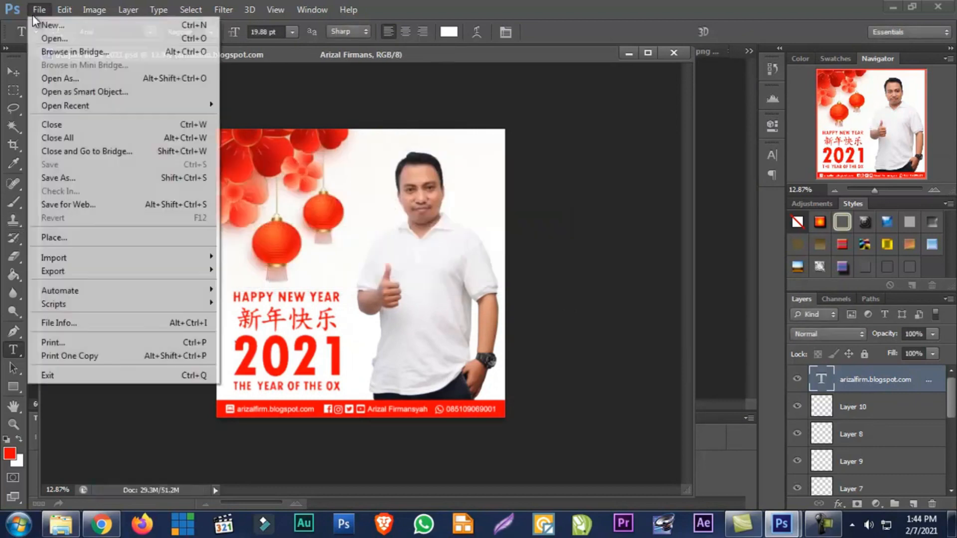
{"action": "left_click", "coordinate": [59, 178]}
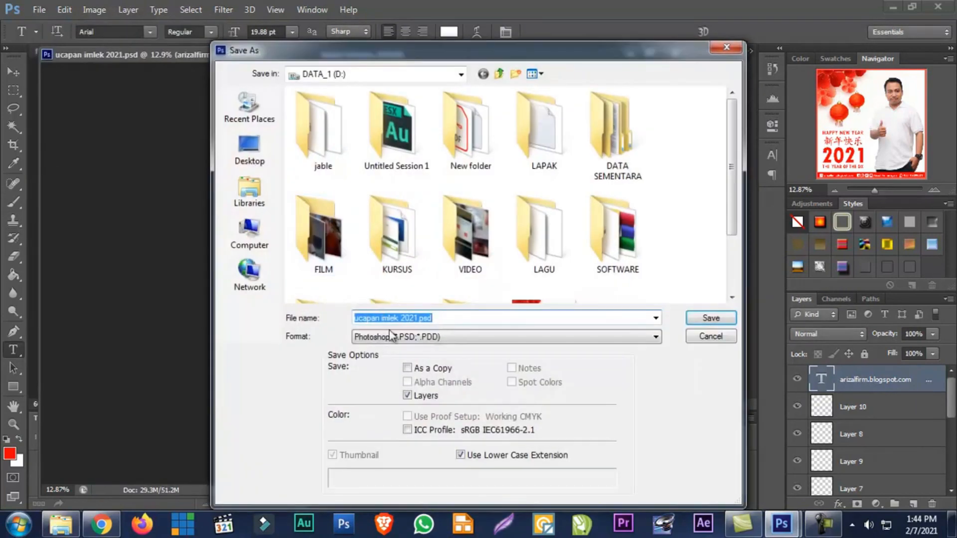
{"action": "left_click", "coordinate": [396, 341]}
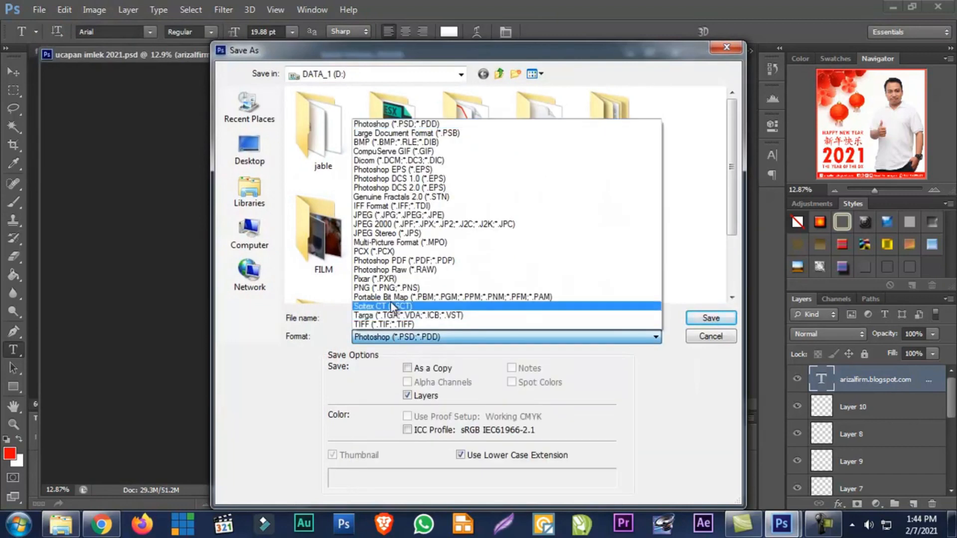
{"action": "left_click", "coordinate": [393, 217]}
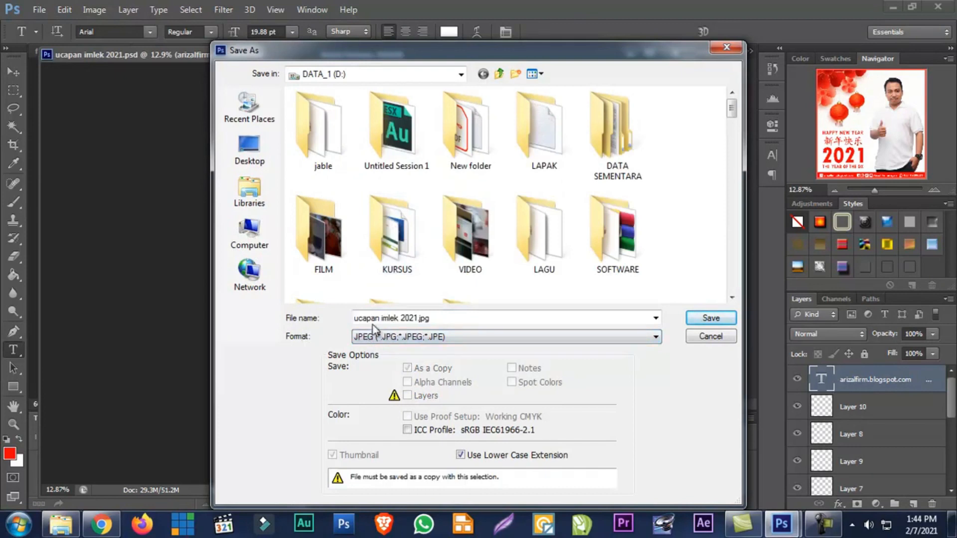
{"action": "left_click", "coordinate": [699, 317]}
{"action": "left_click", "coordinate": [552, 132]}
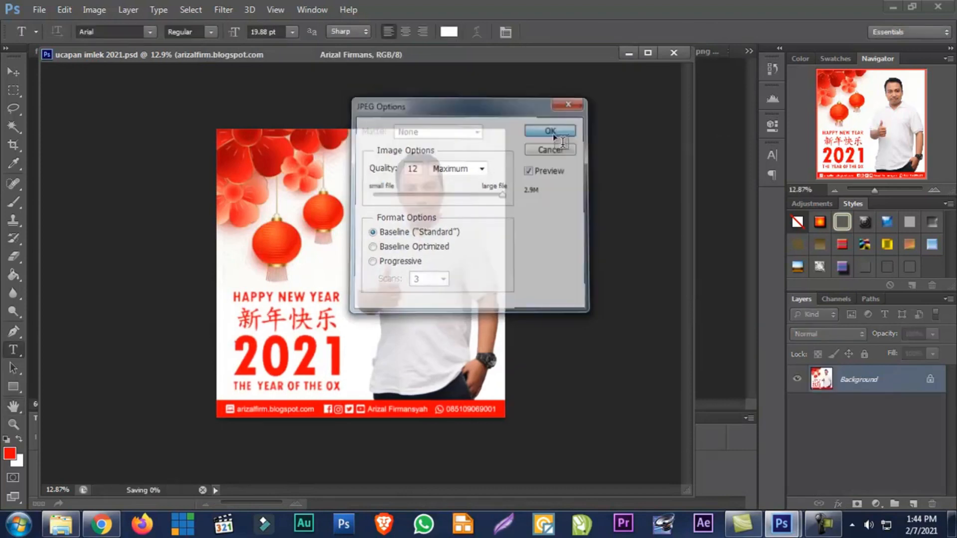
Switch to Windows Explorer, open "ucapan imlek 2021.jpg" from DATA_1 (D:), examine it maximized in Windows Photo Viewer, and close it
{"action": "left_click", "coordinate": [60, 524]}
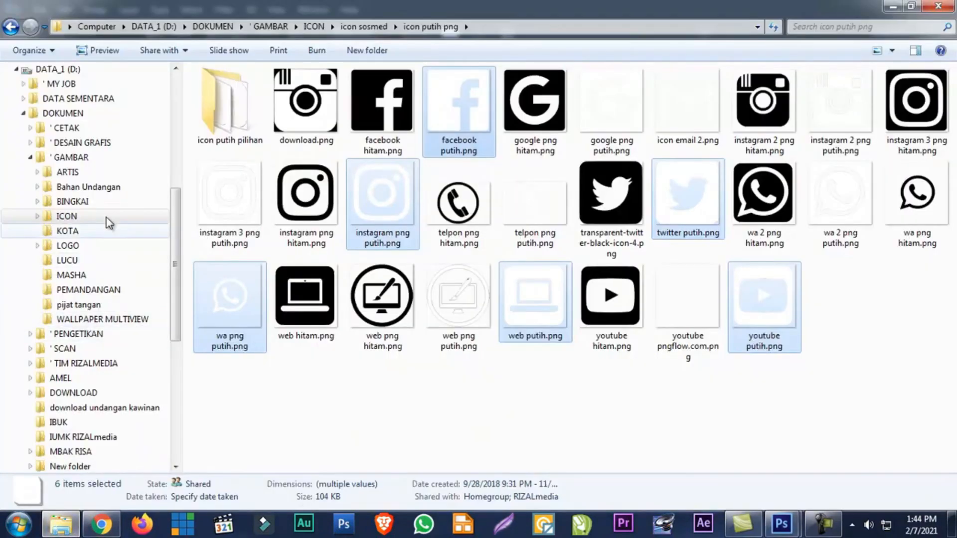
{"action": "left_click", "coordinate": [57, 69]}
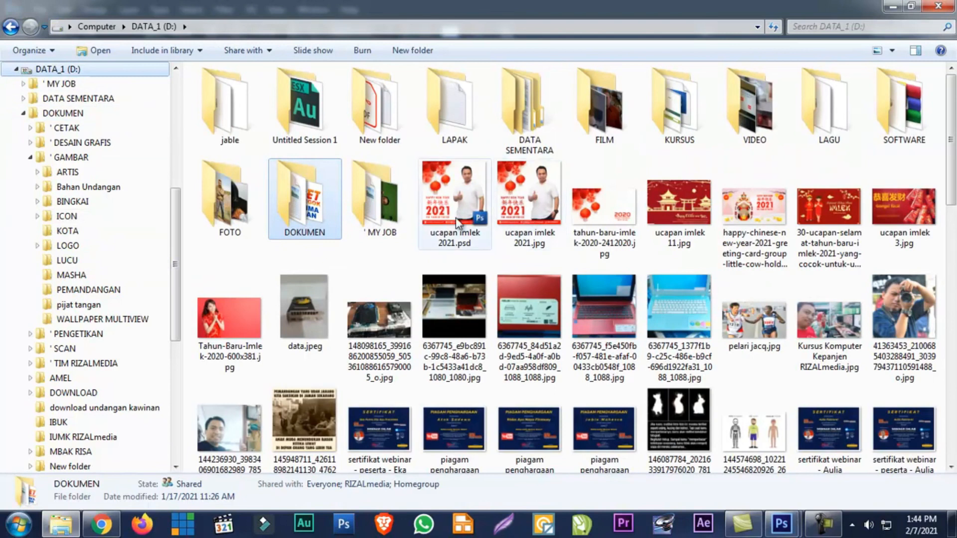
{"action": "double_click", "coordinate": [532, 208]}
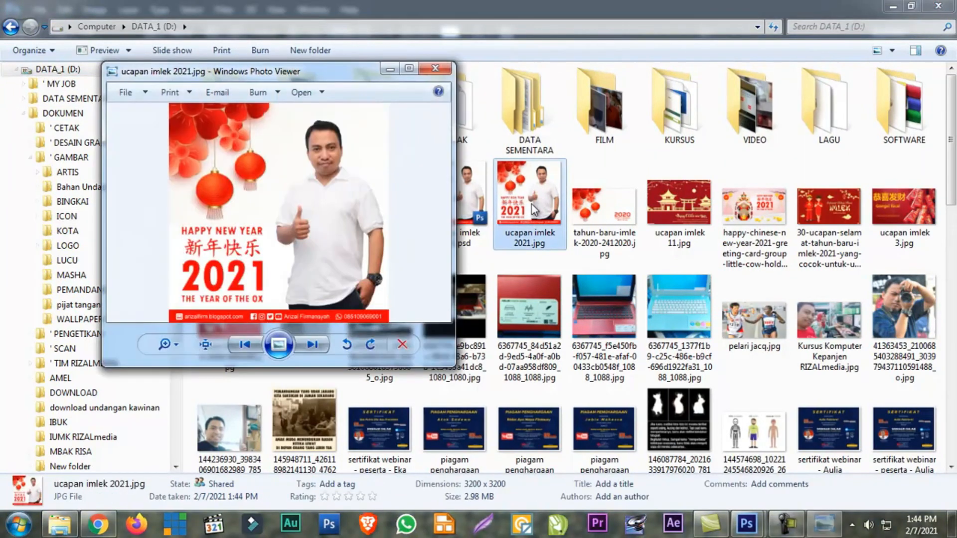
{"action": "double_click", "coordinate": [339, 79]}
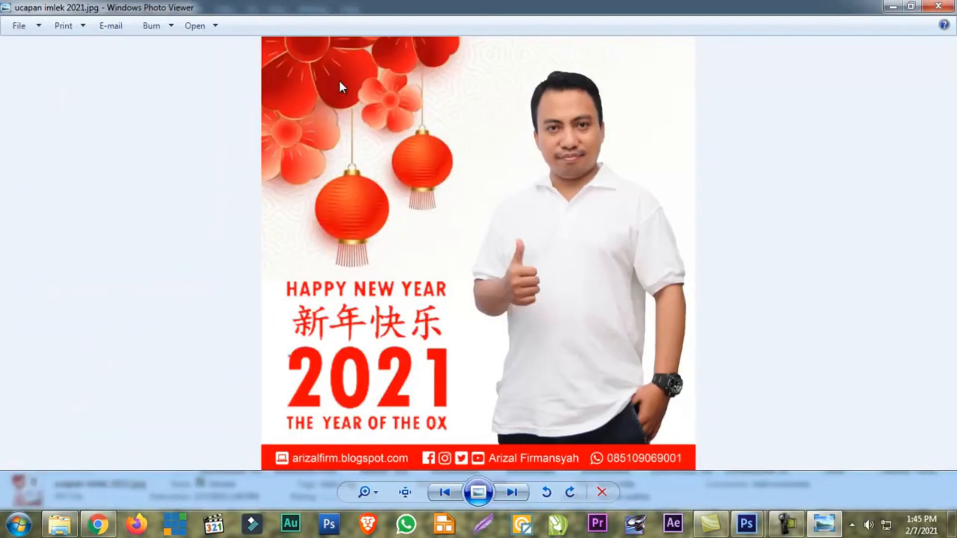
{"action": "left_click", "coordinate": [939, 6]}
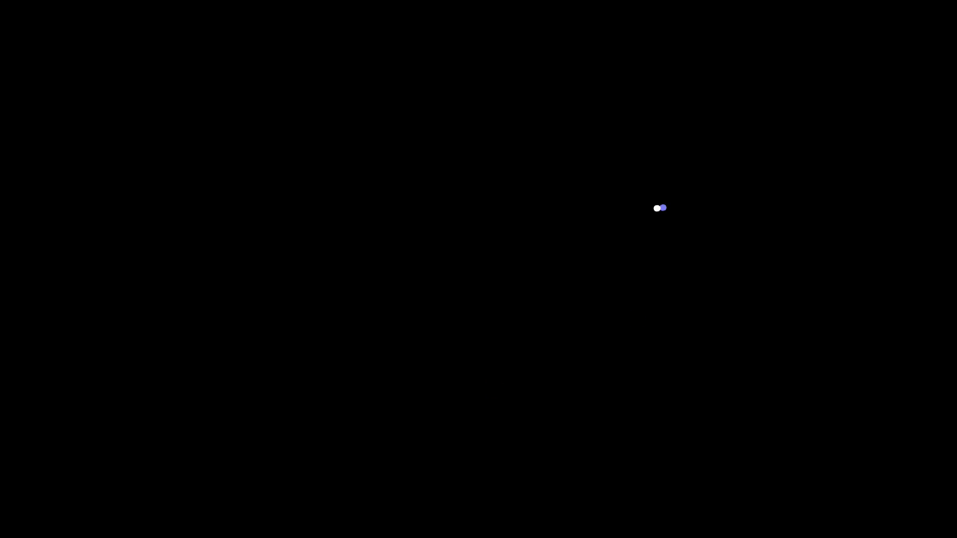